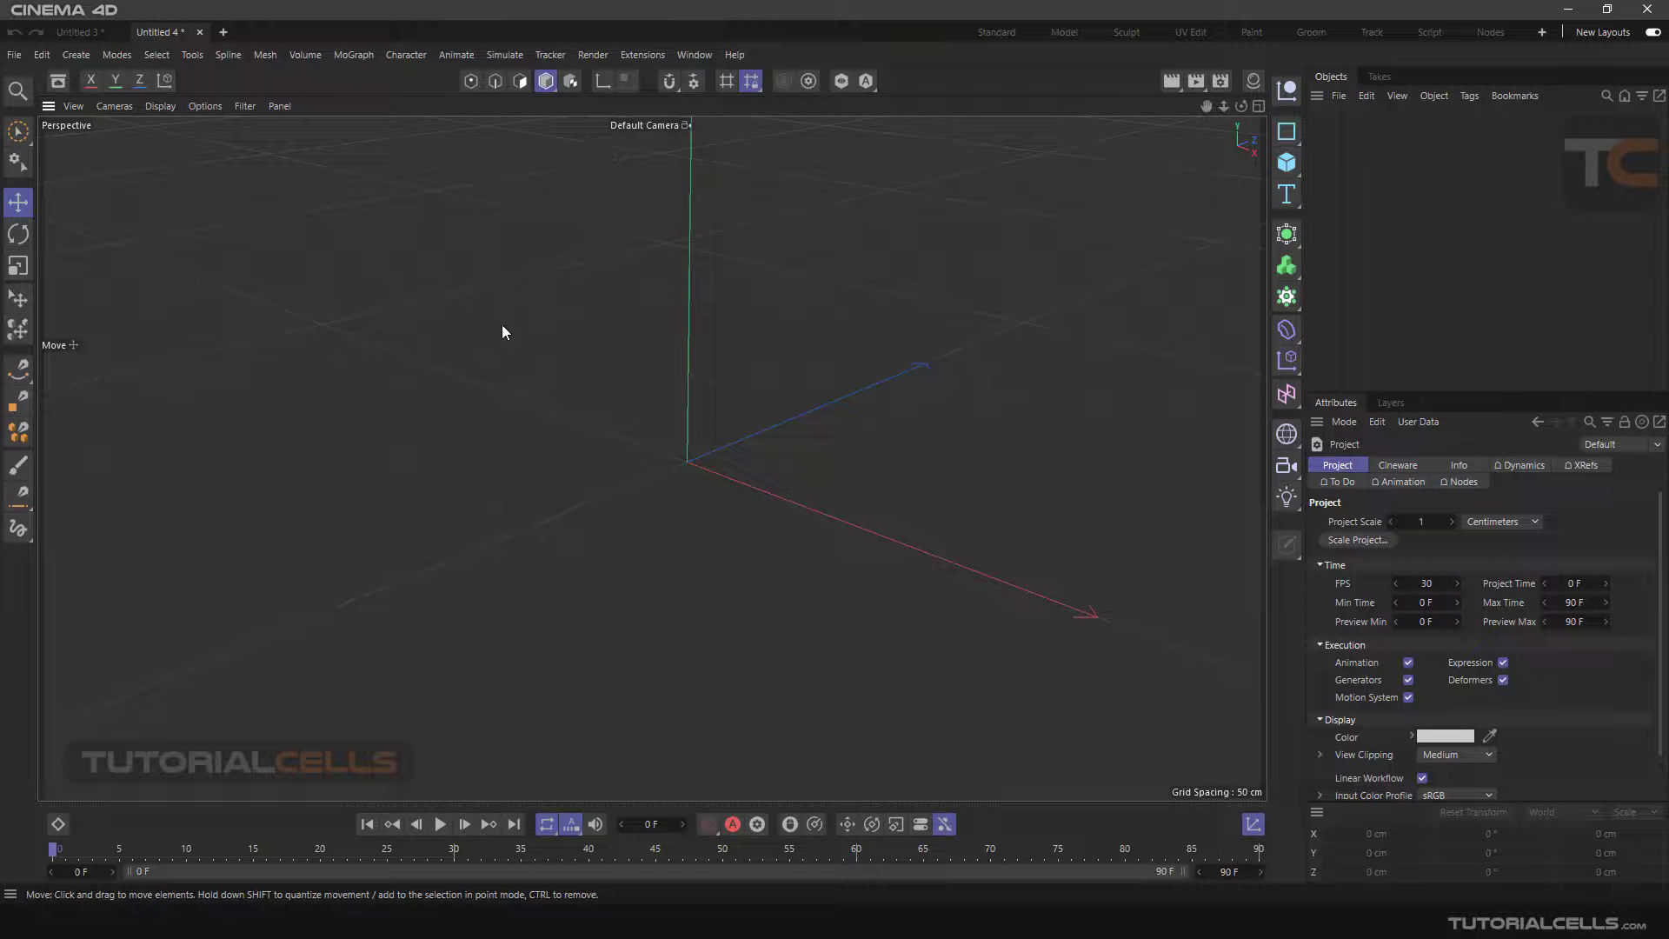
Add a cube, raise it about 165 cm, and resize it into a door-like slab about 6.7 × 339.3 × 200 cm
left_click(1287, 162)
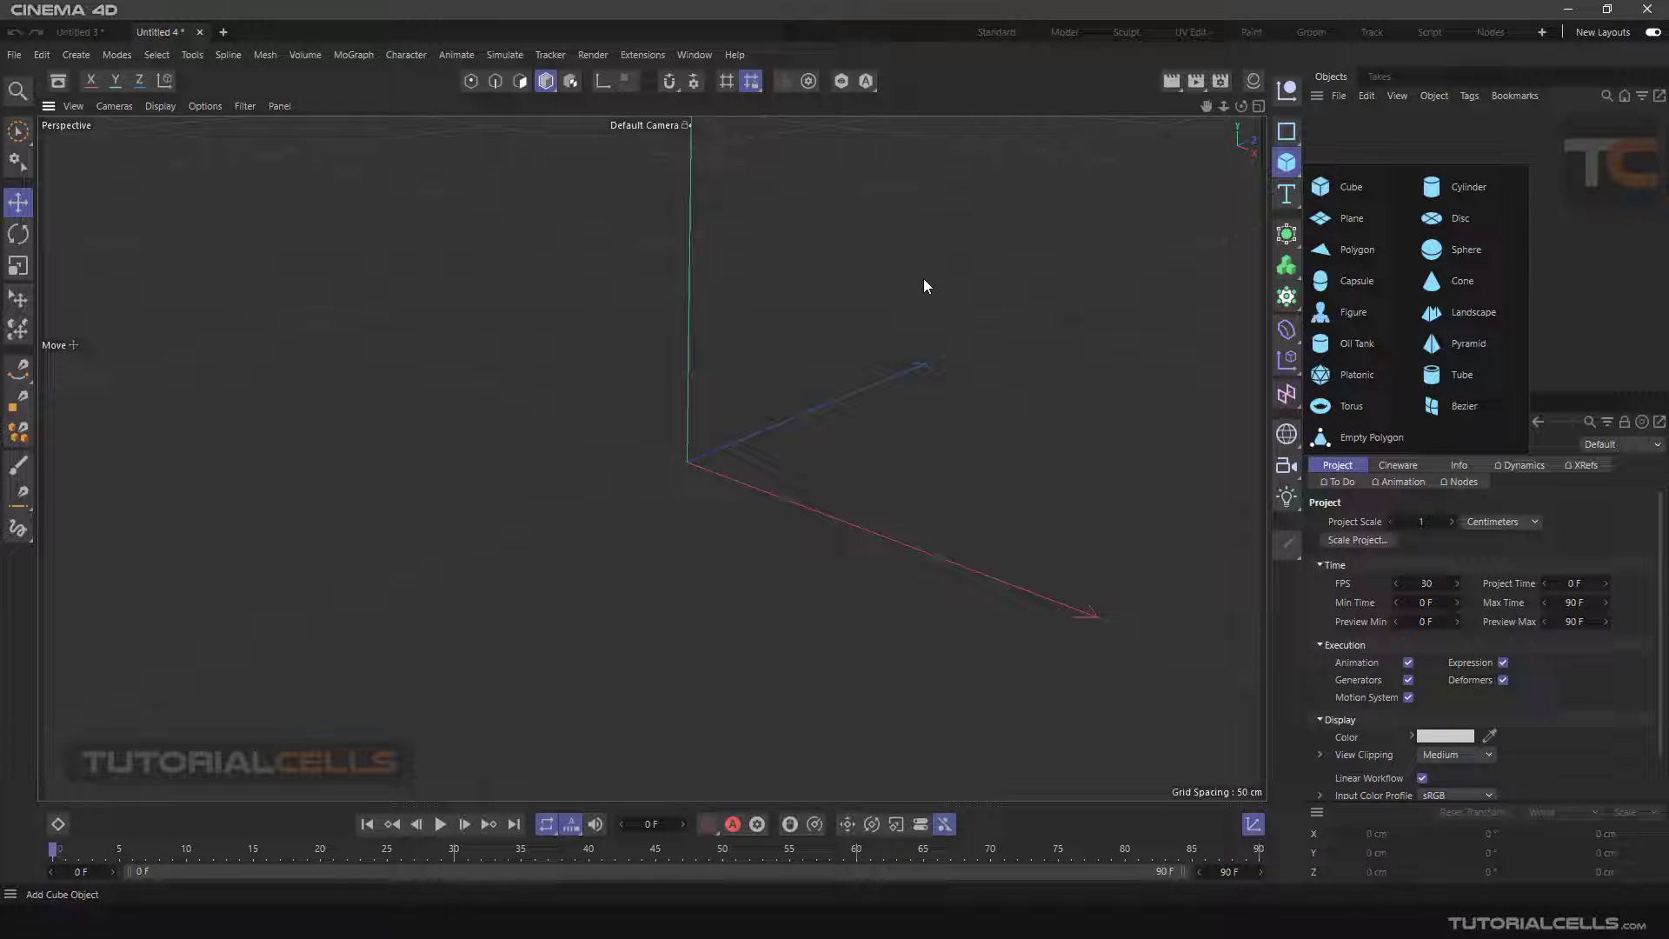
left_click(1315, 192)
scroll(698, 398, "down", 5)
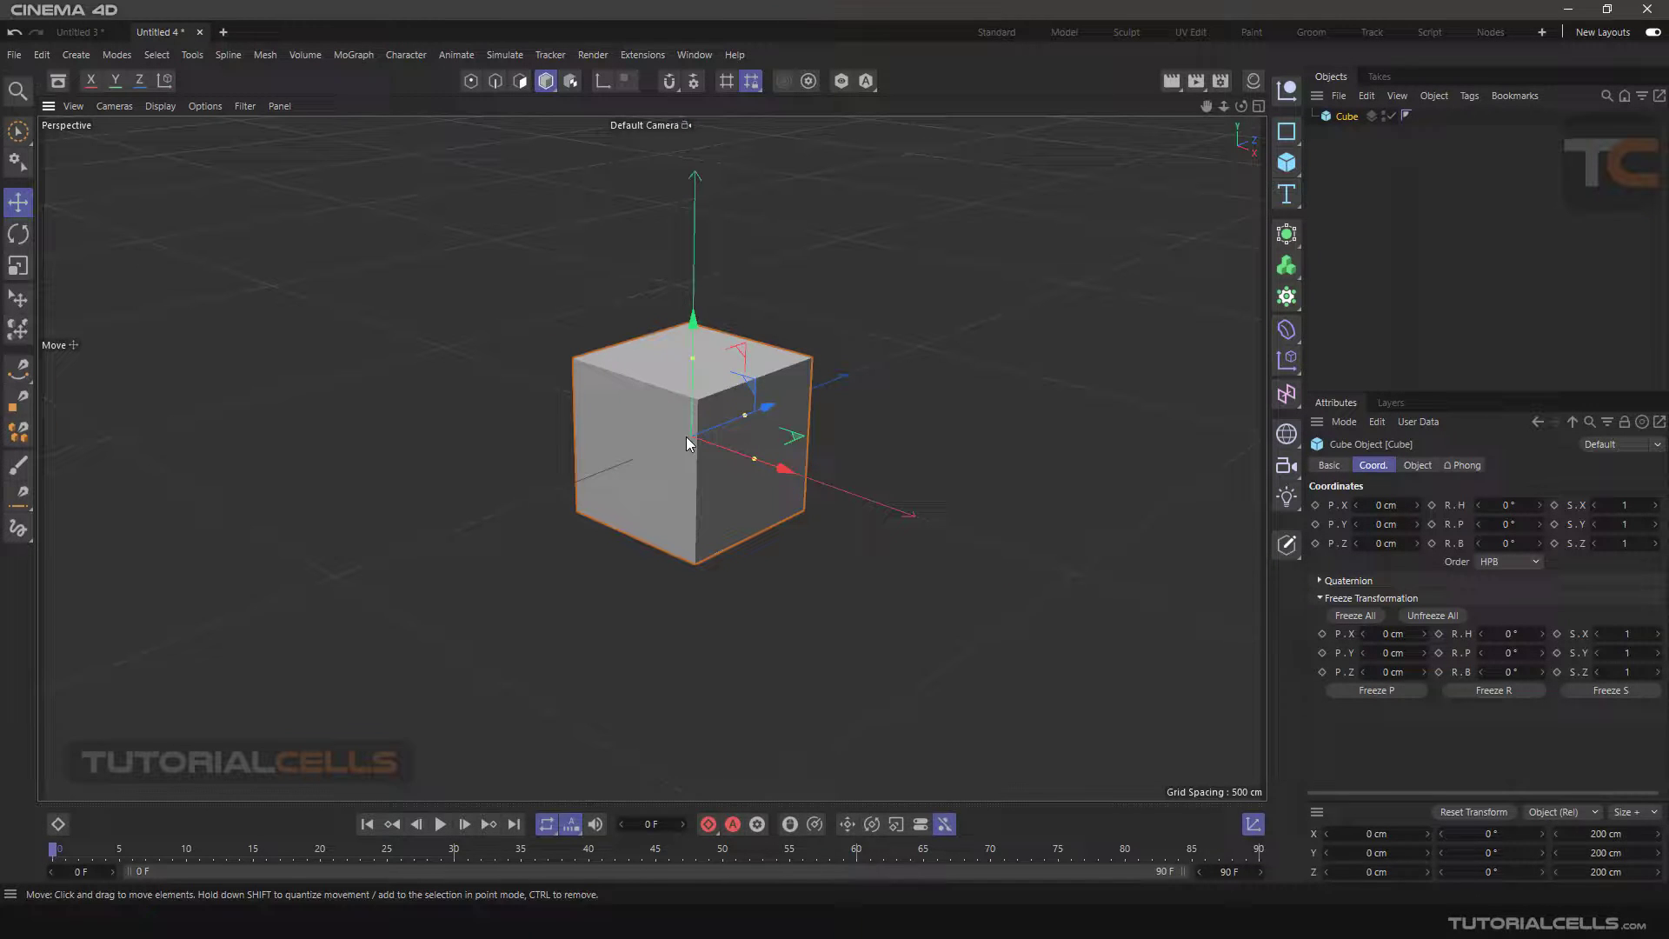
left_click_drag(699, 337, 713, 196)
scroll(713, 196, "up", 4)
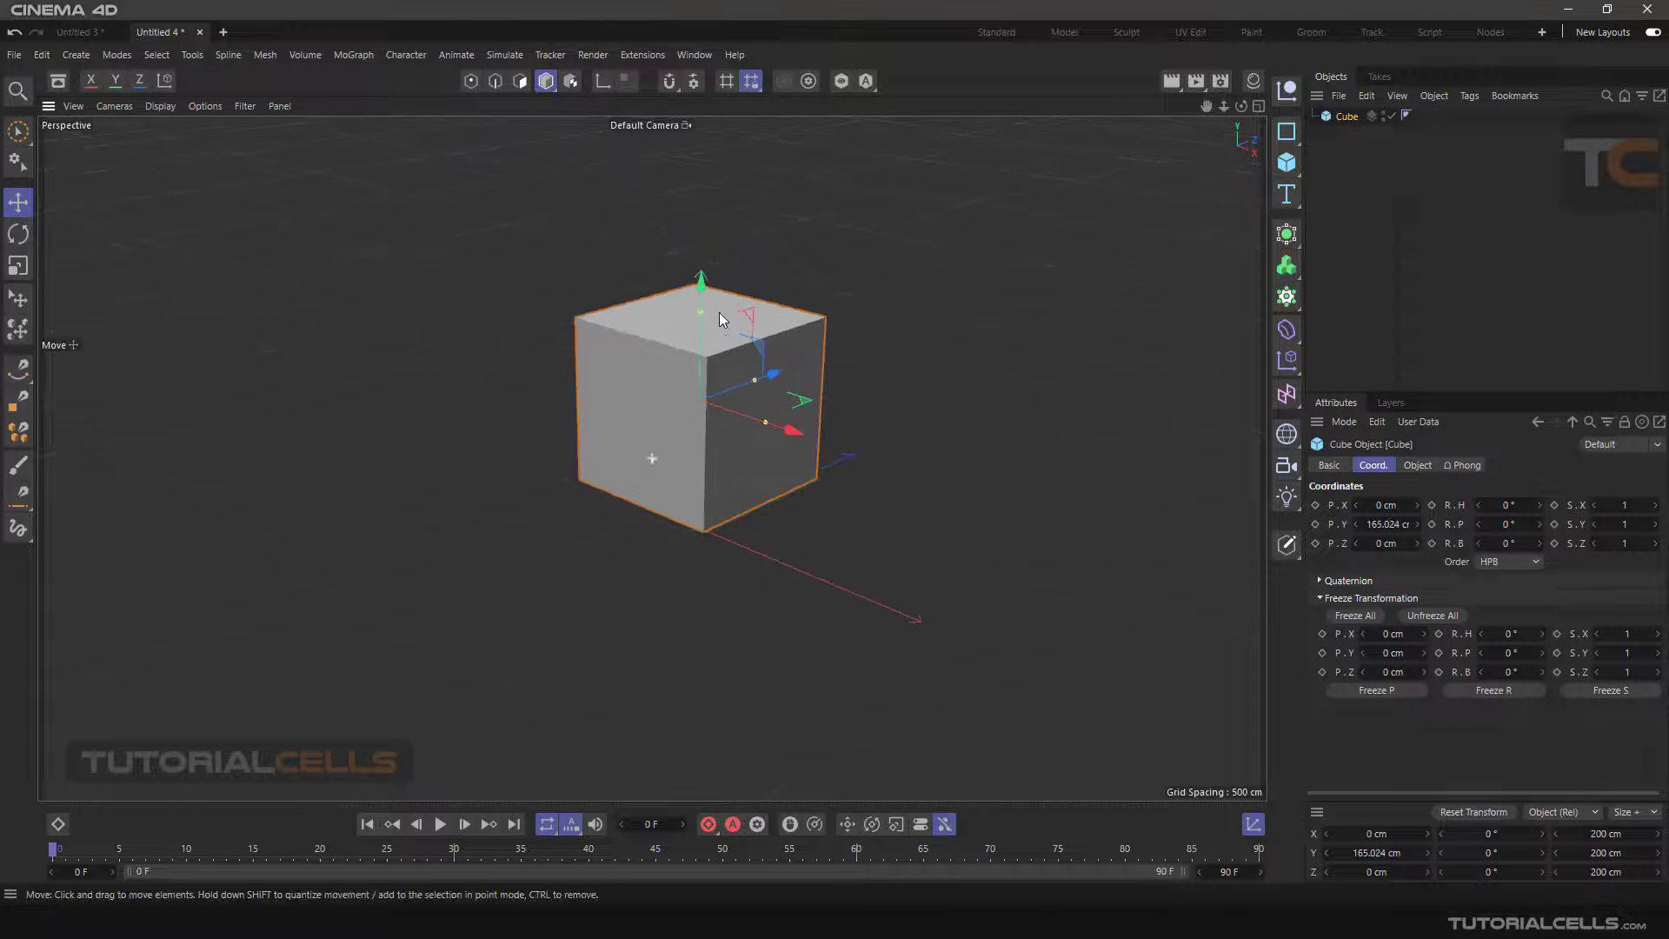
left_click_drag(716, 326, 688, 213, "alt")
mouse_move(677, 290)
left_mouse_down("alt")
mouse_move(577, 235)
mouse_move(624, 223)
mouse_move(675, 279)
mouse_move(687, 317)
mouse_move(673, 323)
left_mouse_up("alt")
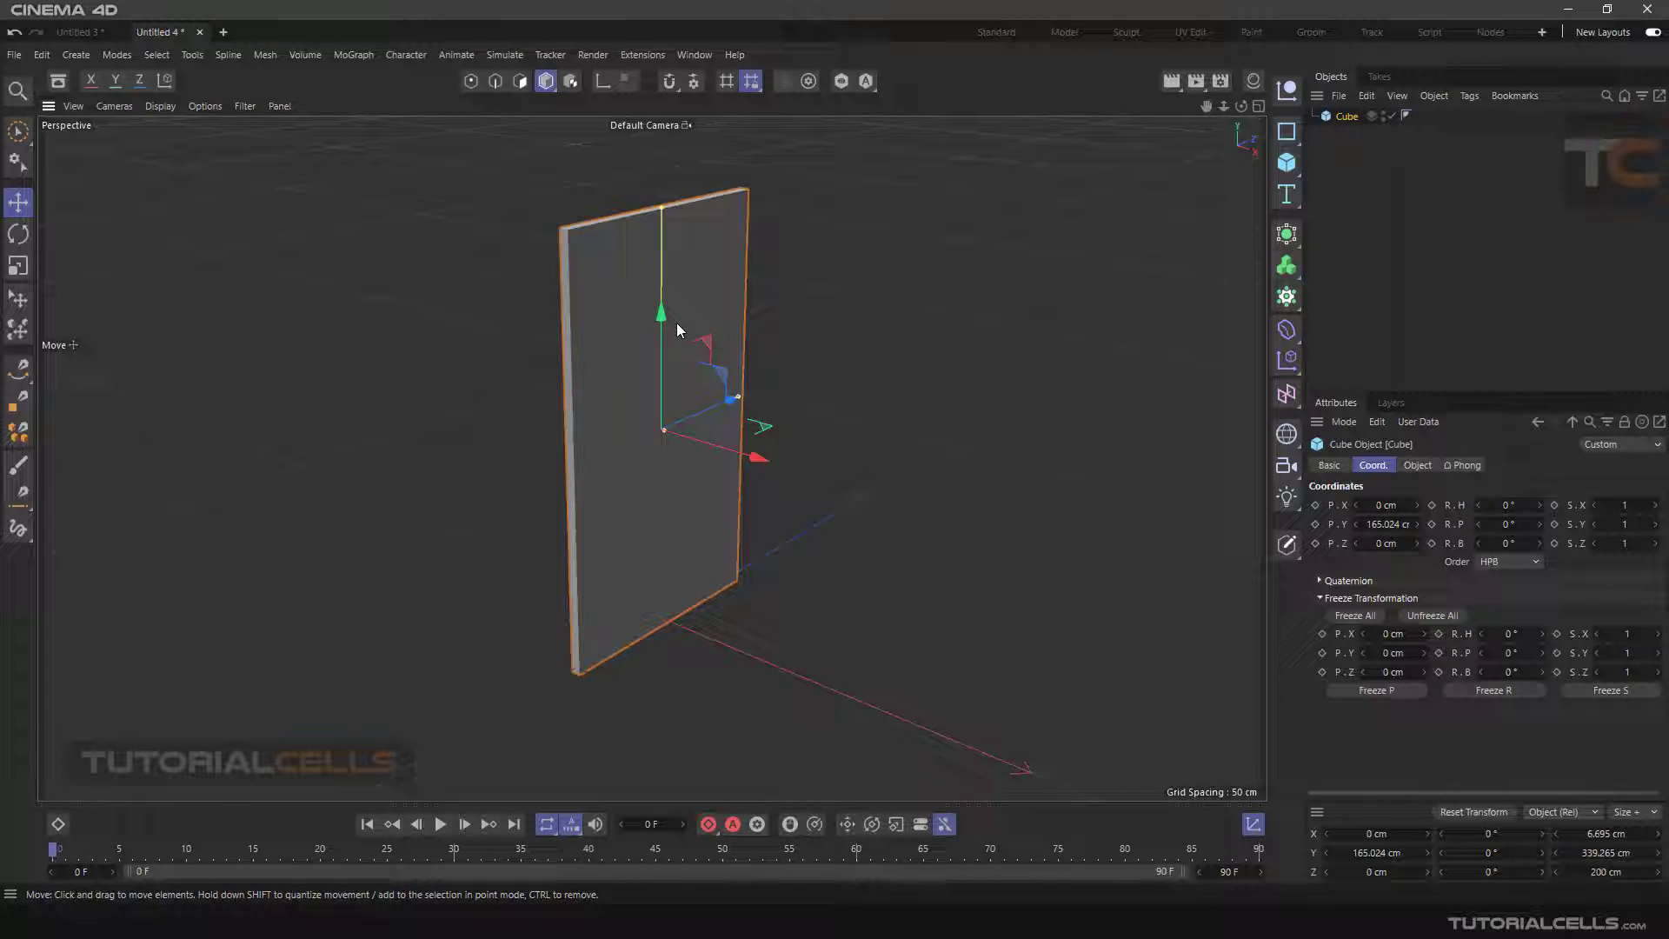
Try rotating the slab around its central axis, undo the rotation, and return to the Move tool
key("r")
mouse_move(617, 440)
left_mouse_down()
mouse_move(602, 456)
mouse_move(640, 463)
left_mouse_up()
key("ctrl+z")
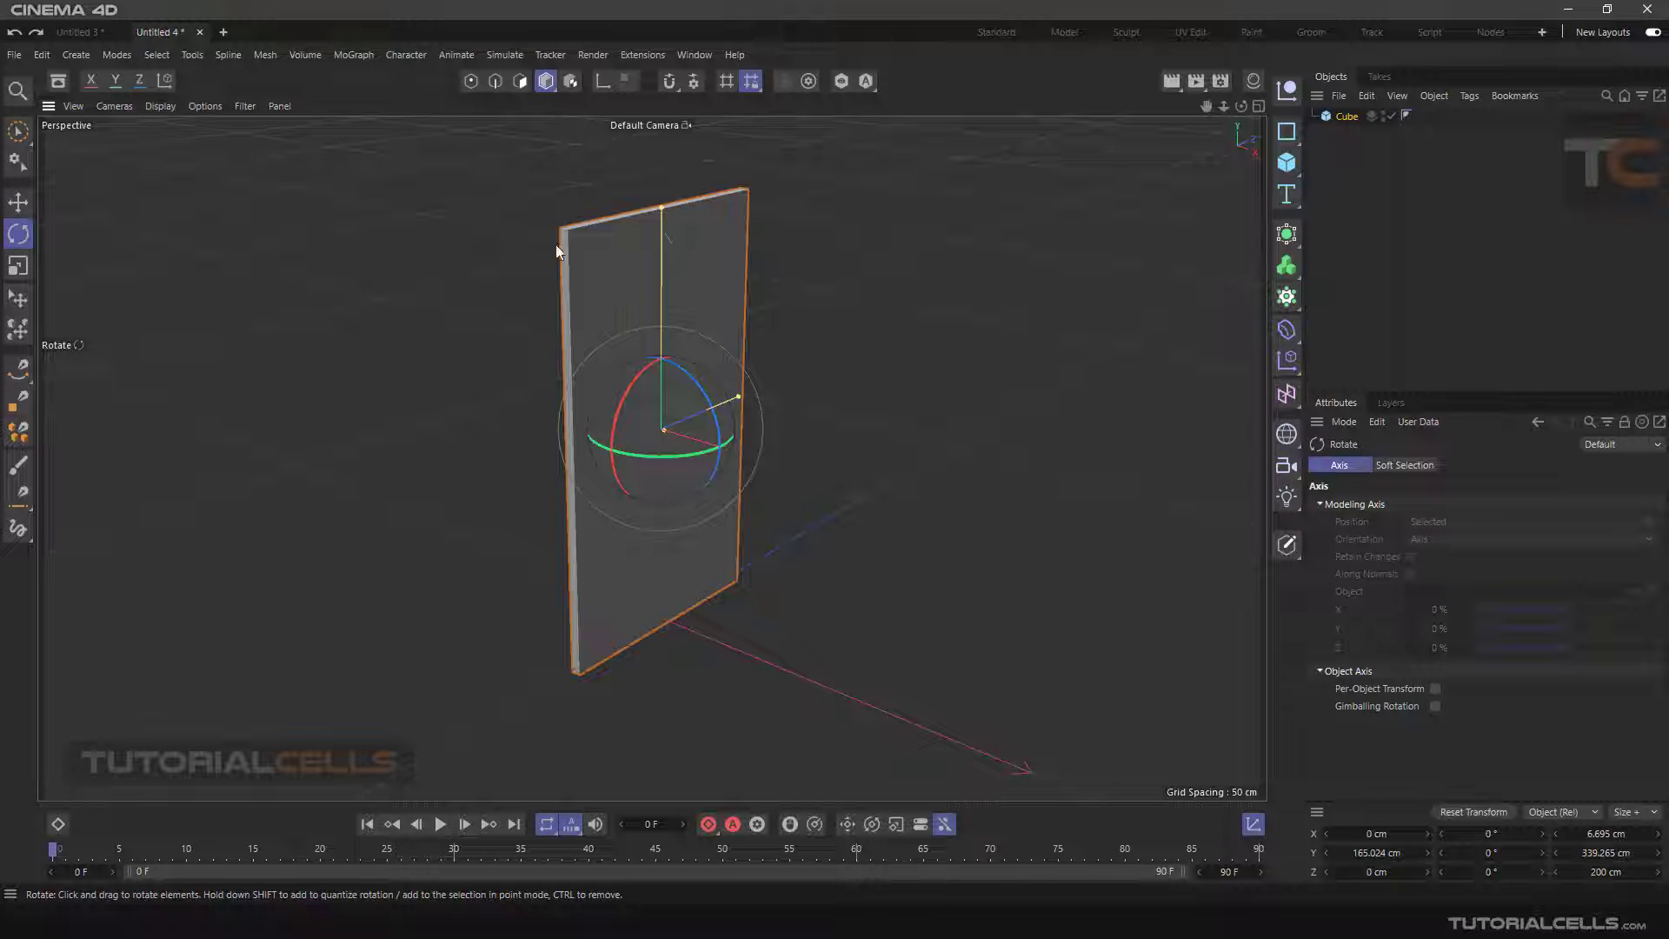
key("e")
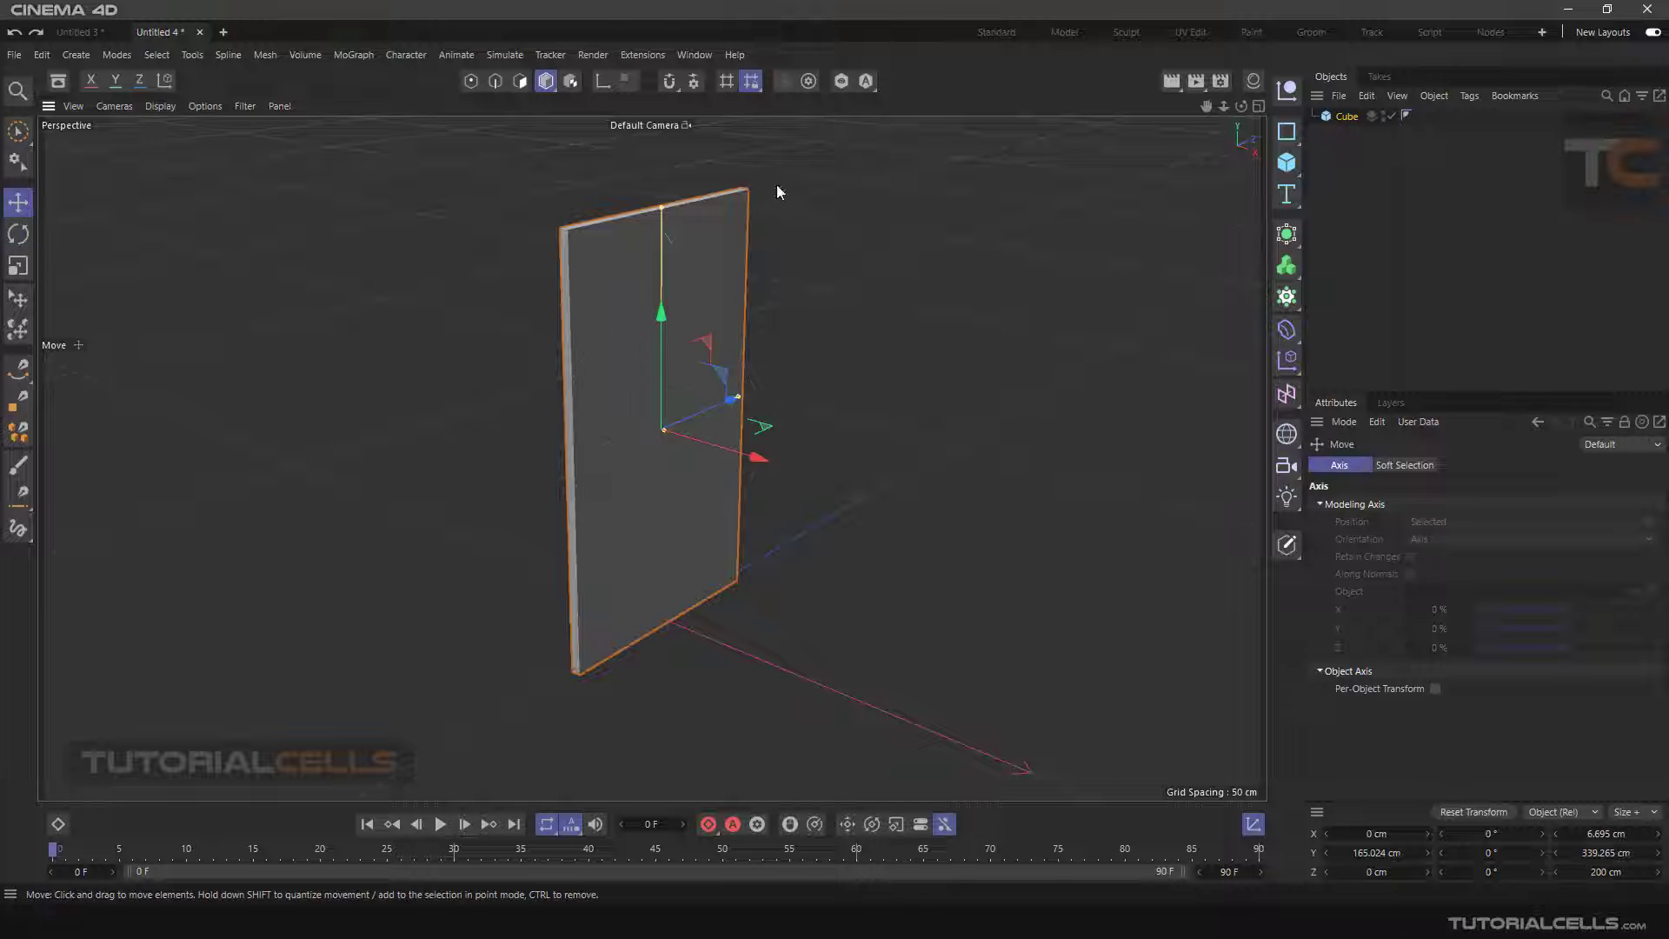
Make the slab editable and, with axis editing enabled, move its axis to the vertical side edge at about Z 139.7 cm
left_click(602, 81)
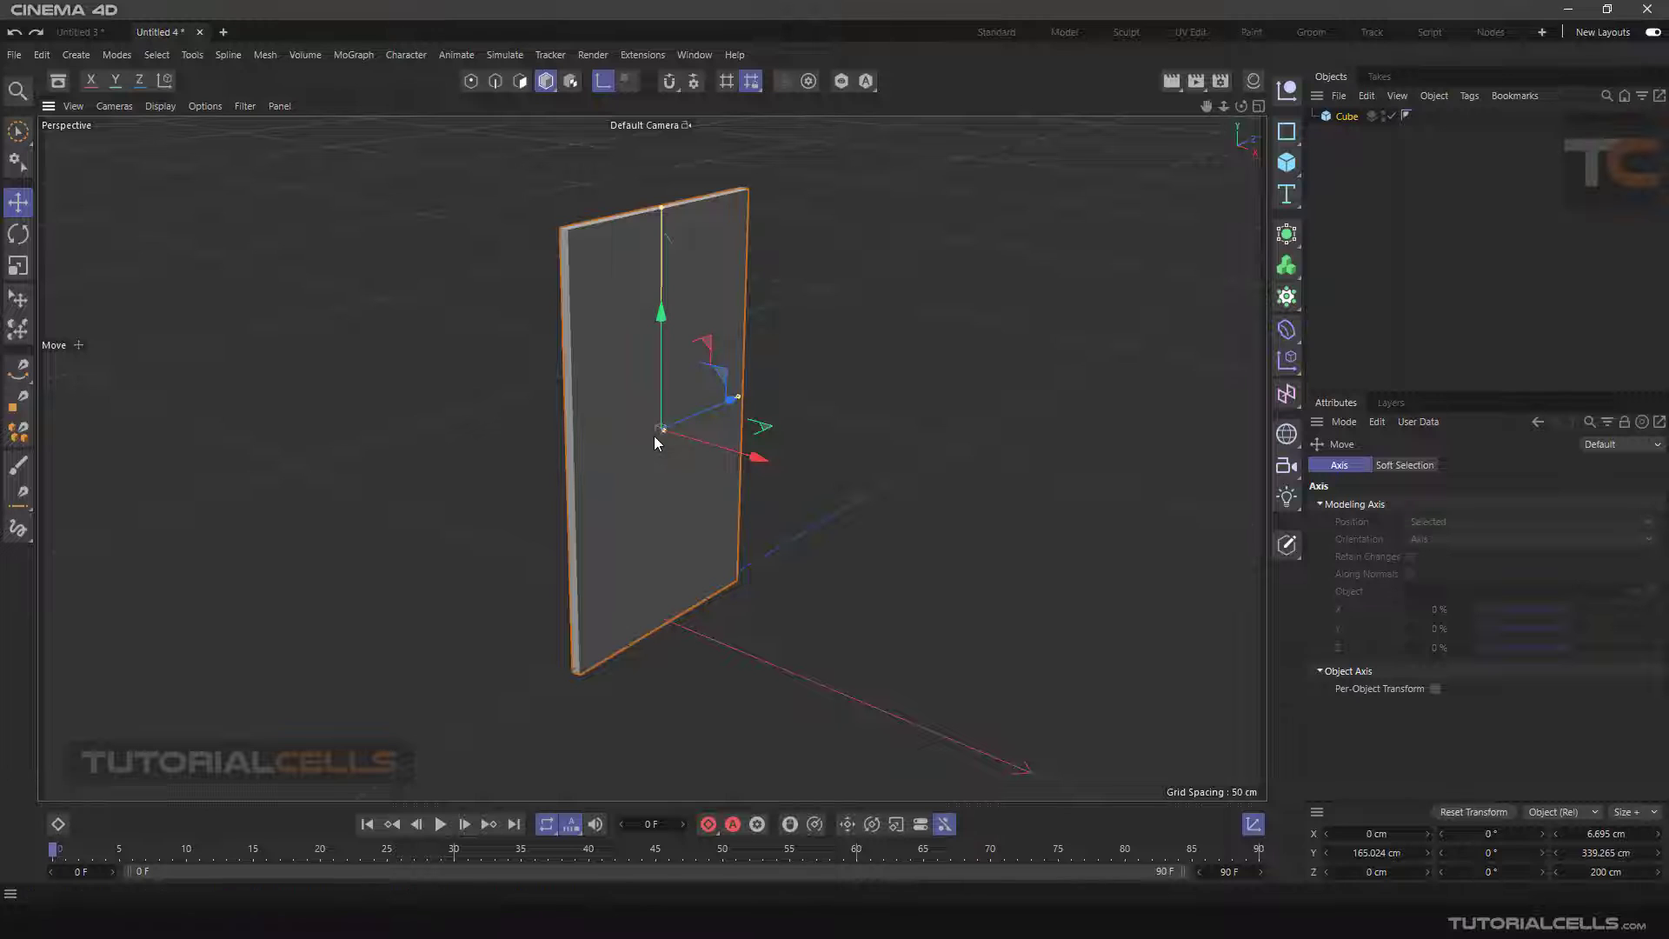
left_click_drag(696, 416, 723, 439)
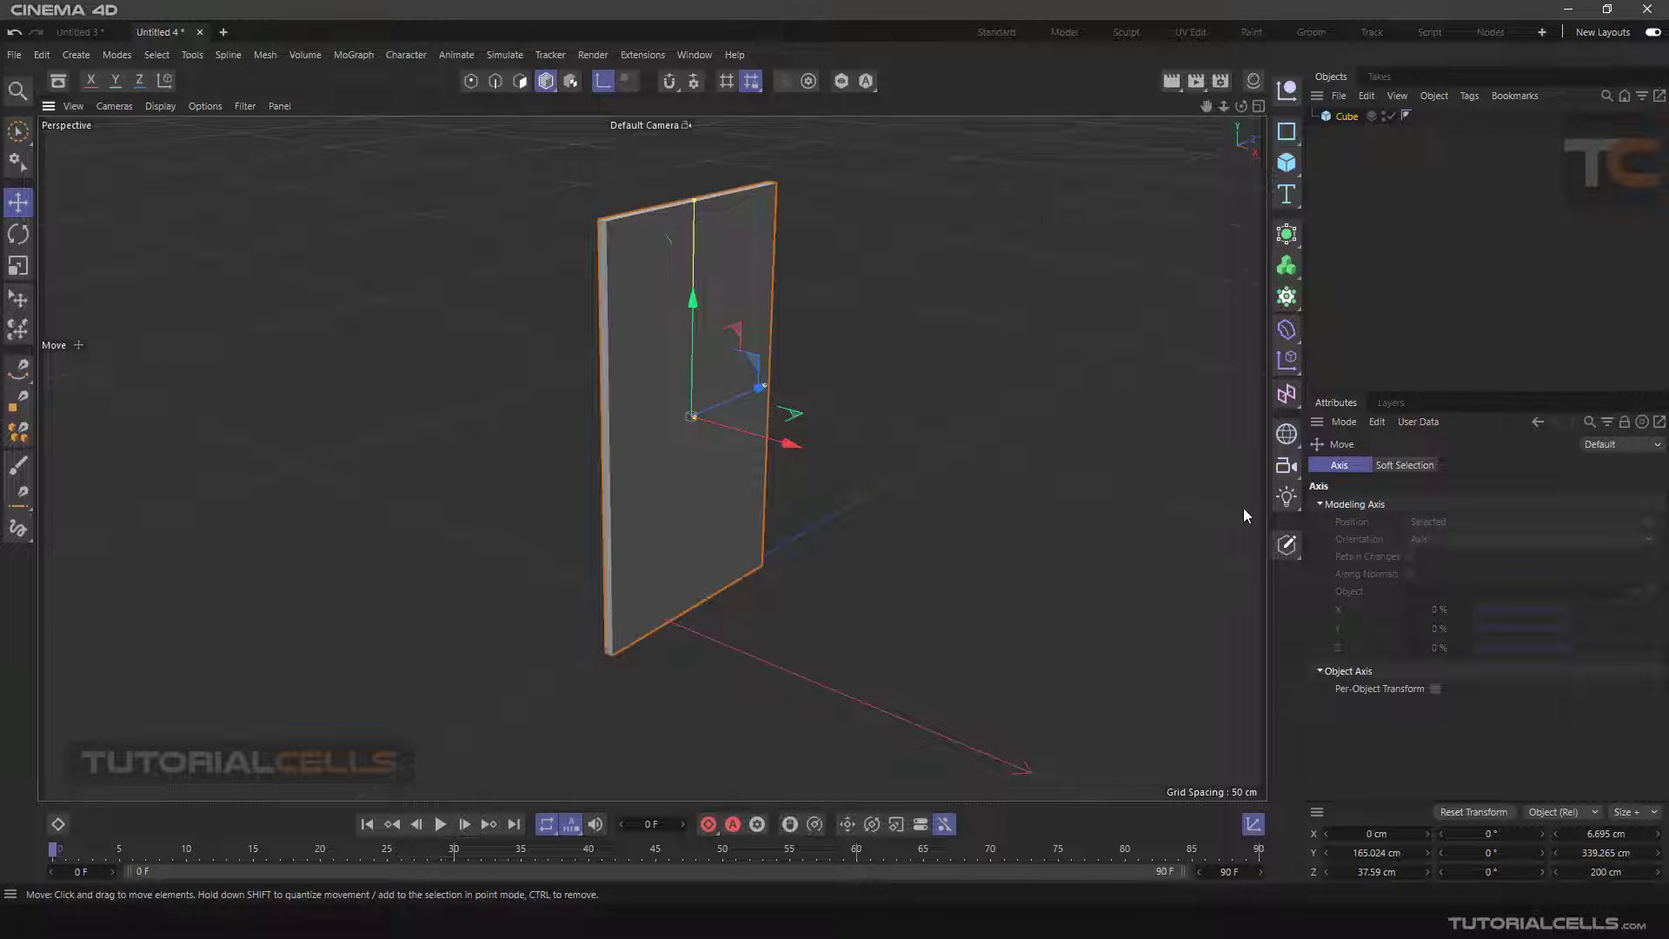
left_click(1287, 545)
left_click(1348, 567)
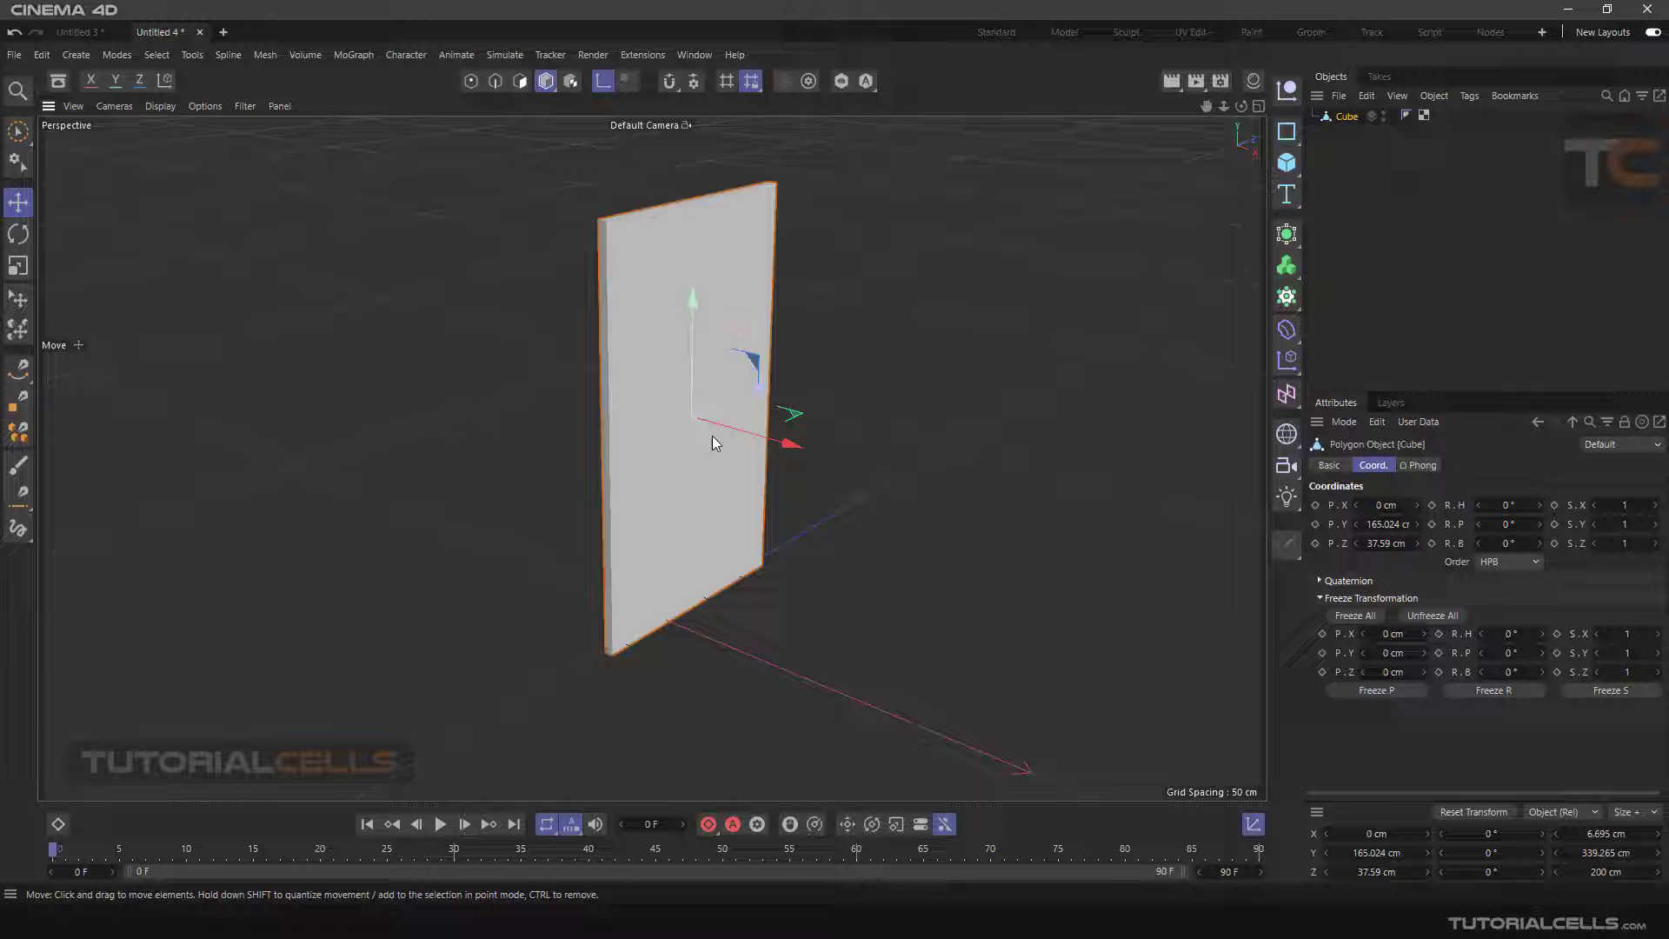
middle_click_drag(712, 308, 701, 395)
mouse_move(701, 395)
left_mouse_down()
mouse_move(707, 419)
mouse_move(787, 399)
mouse_move(437, 410)
mouse_move(598, 411)
mouse_move(690, 436)
mouse_move(688, 566)
mouse_move(693, 396)
left_mouse_up()
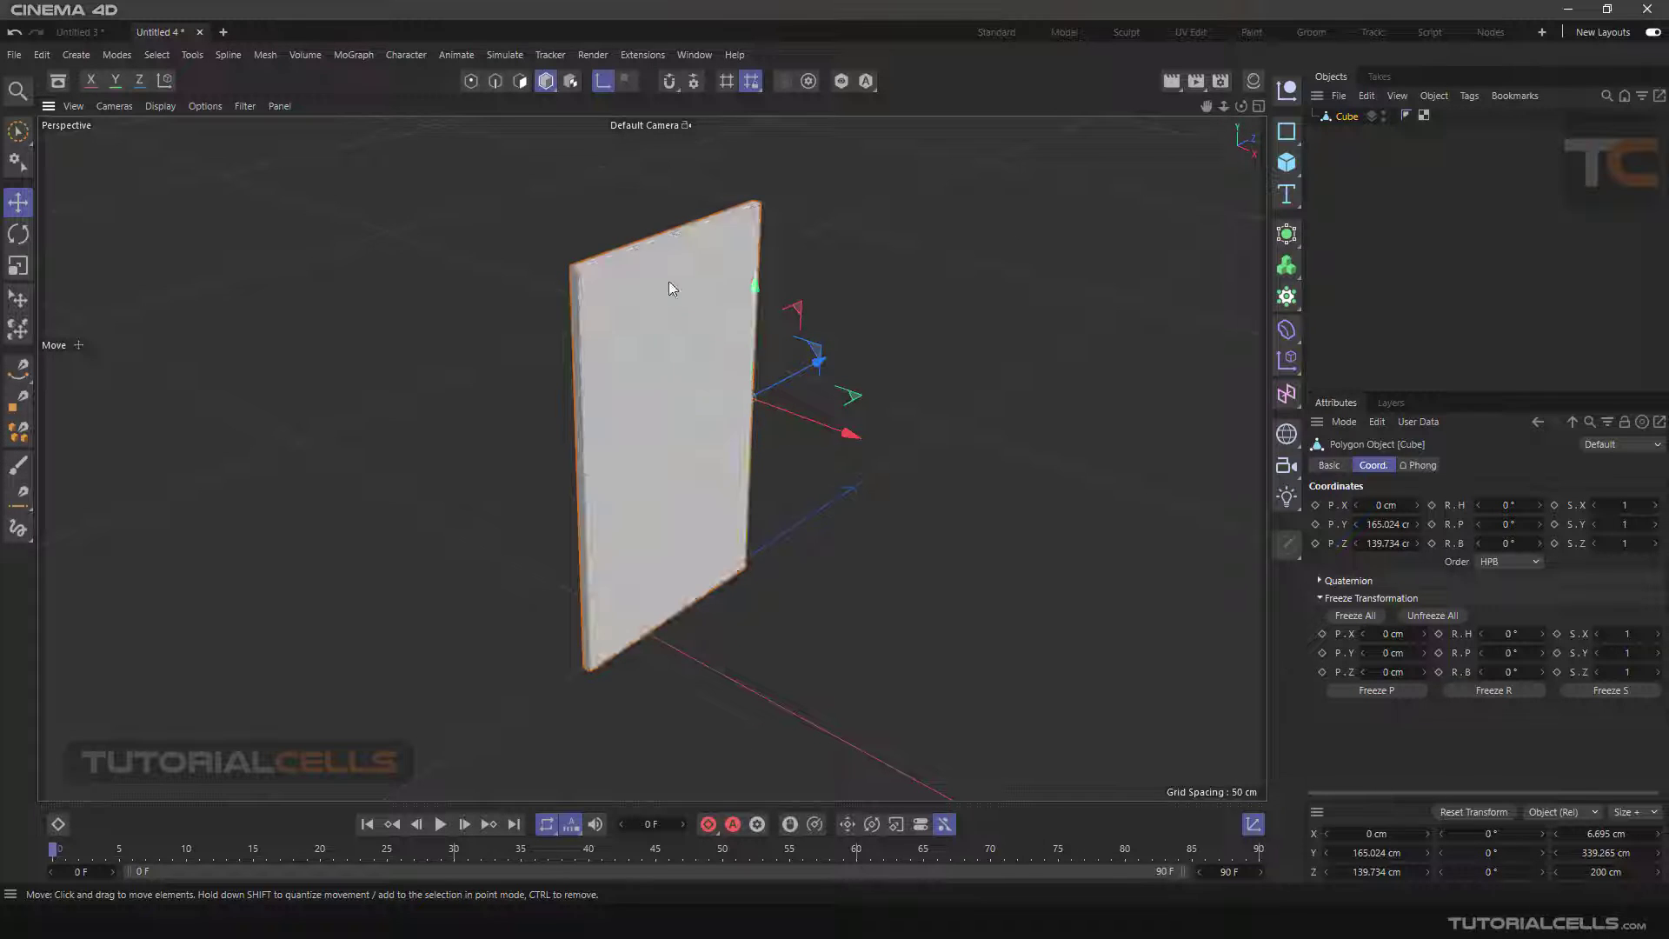
left_click(604, 88)
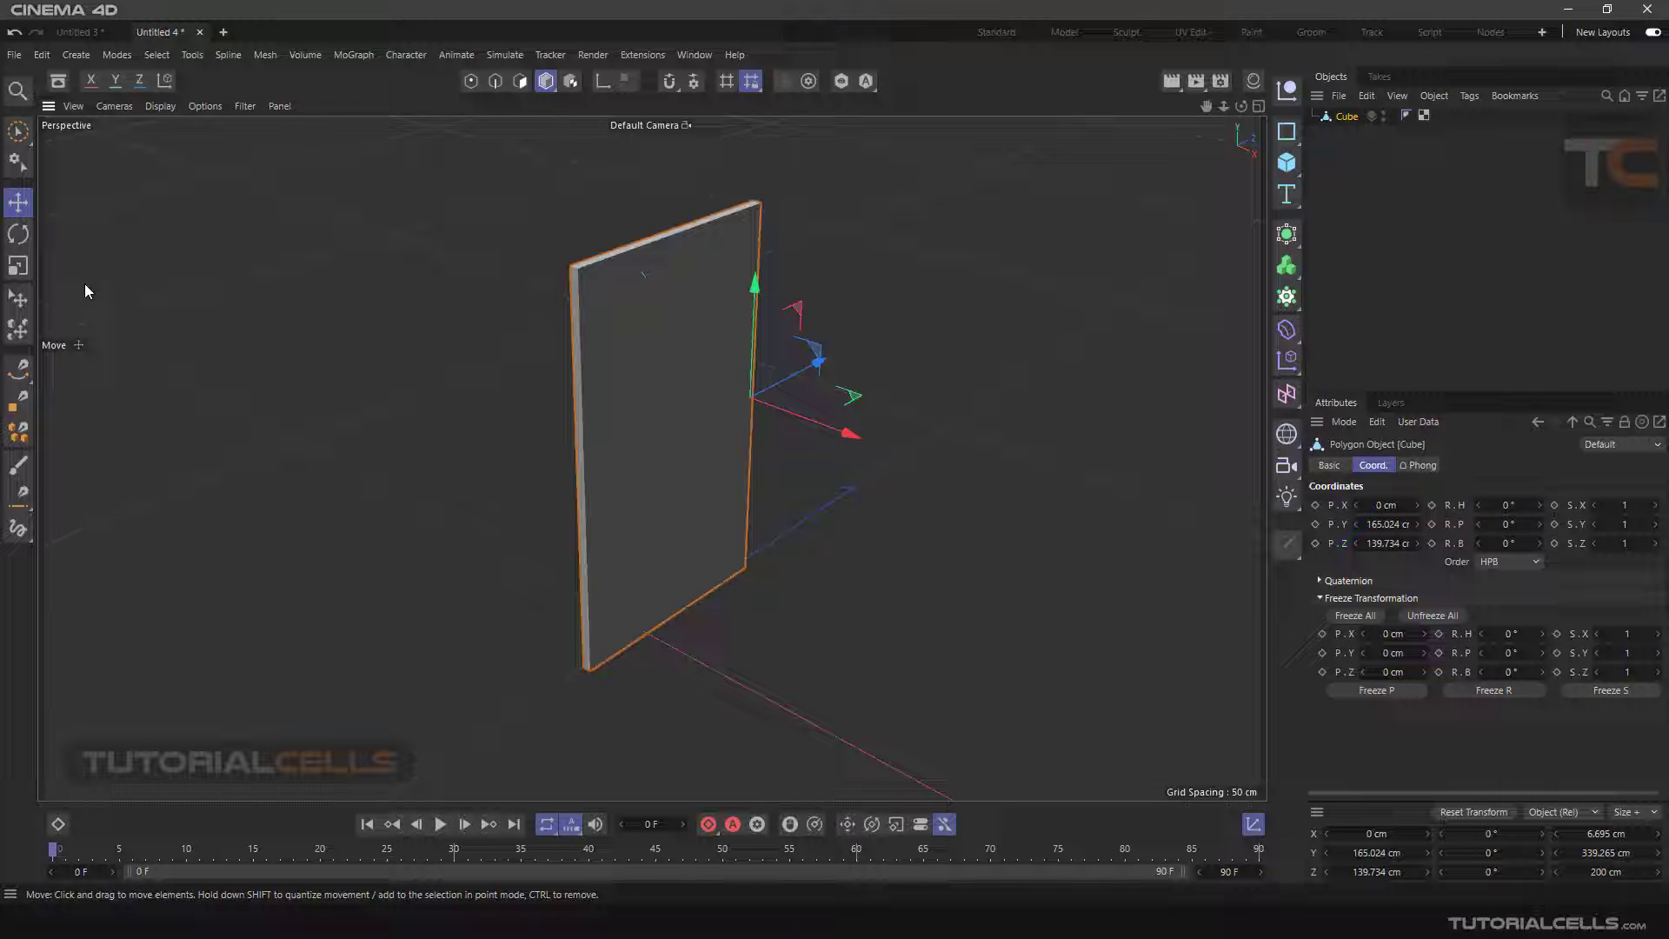
Rotate the slab's heading to about -1.5° around its edge axis and return to the Move tool
left_click_drag(469, 228, 509, 275, "alt")
left_click(18, 233)
left_click_drag(798, 425, 763, 418)
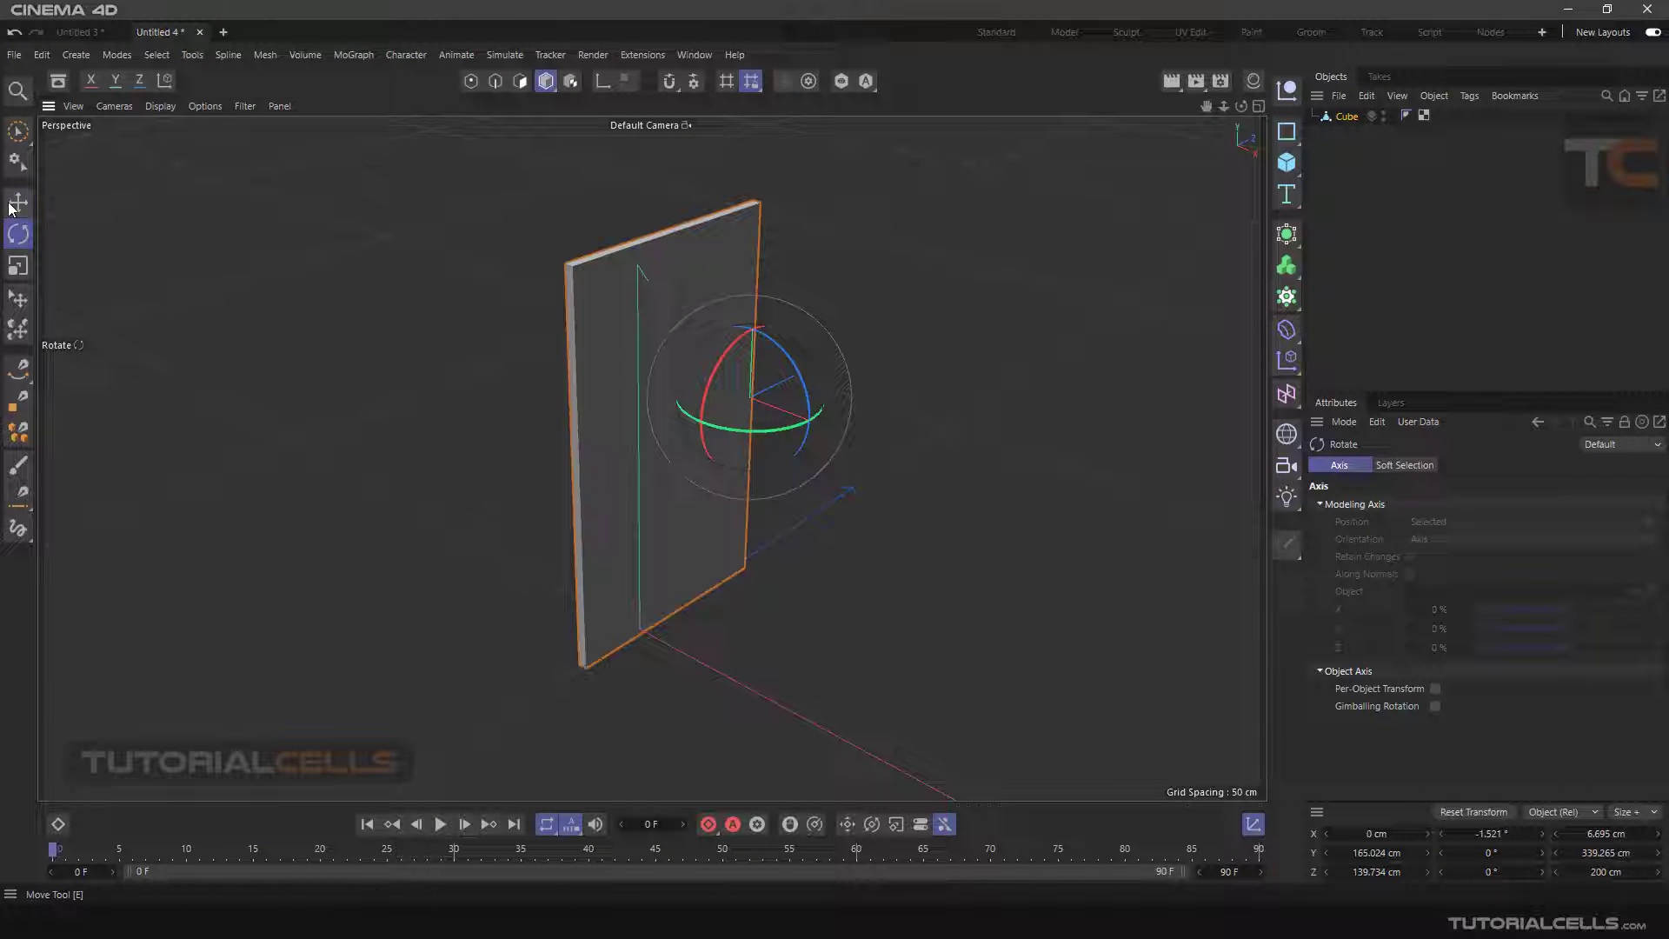
key("e")
Delete the slab and add a new 200 cm cube raised about 142.7 cm
left_click(1344, 120)
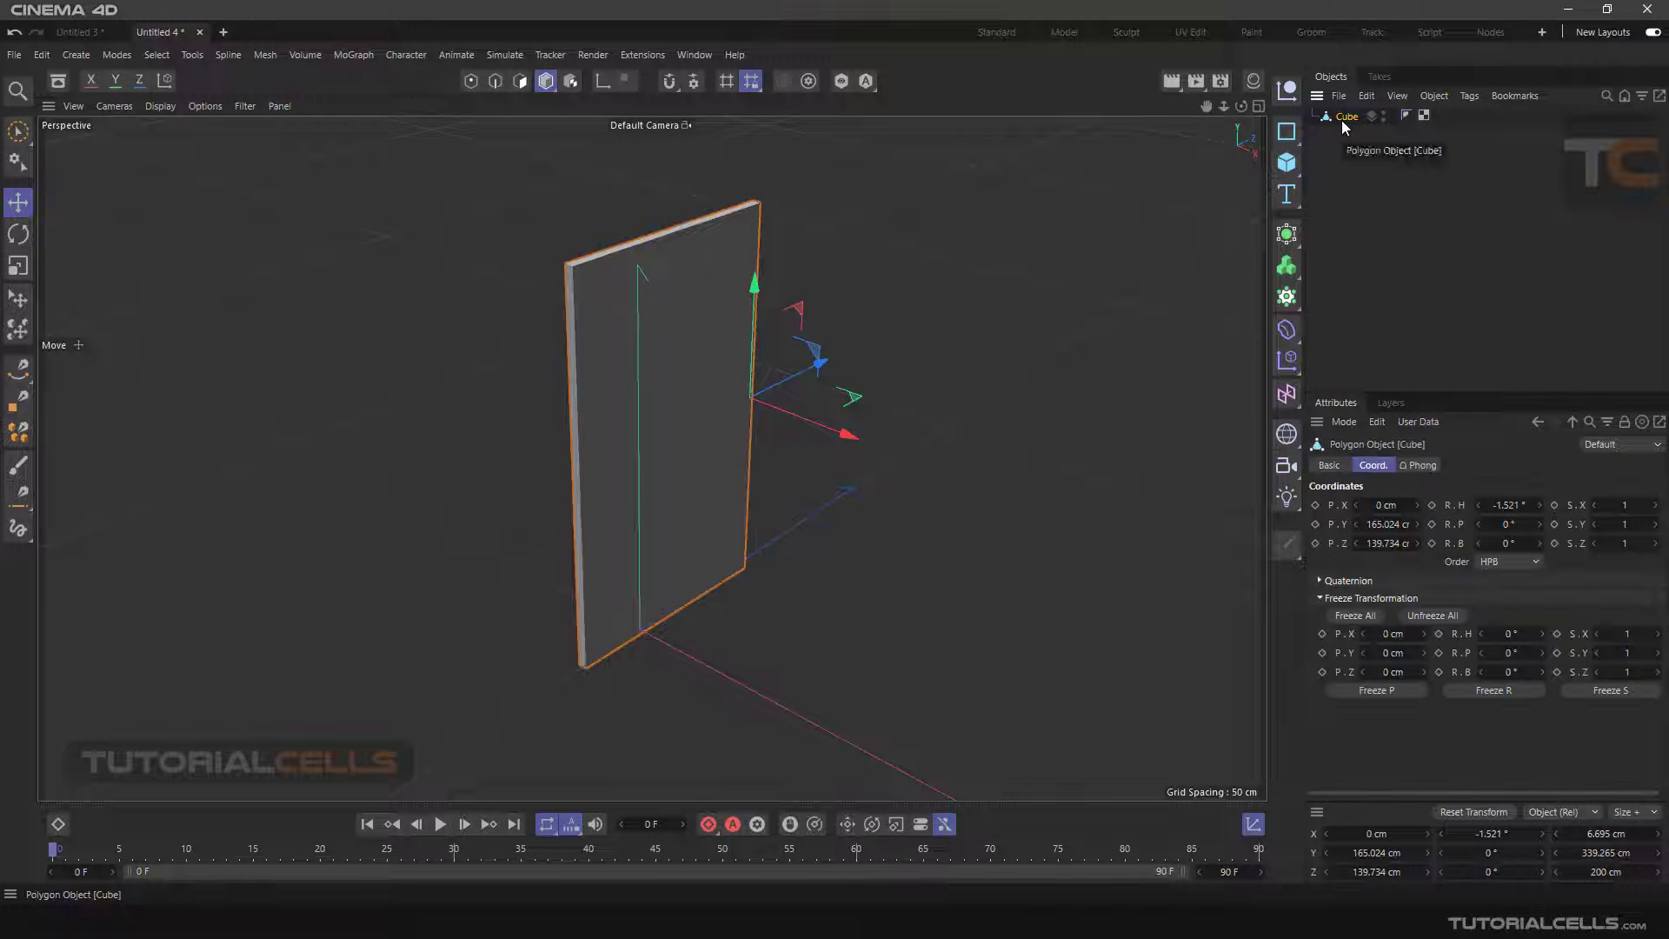
key("Delete")
left_click_drag(753, 465, 701, 233, "alt")
left_click(1282, 163)
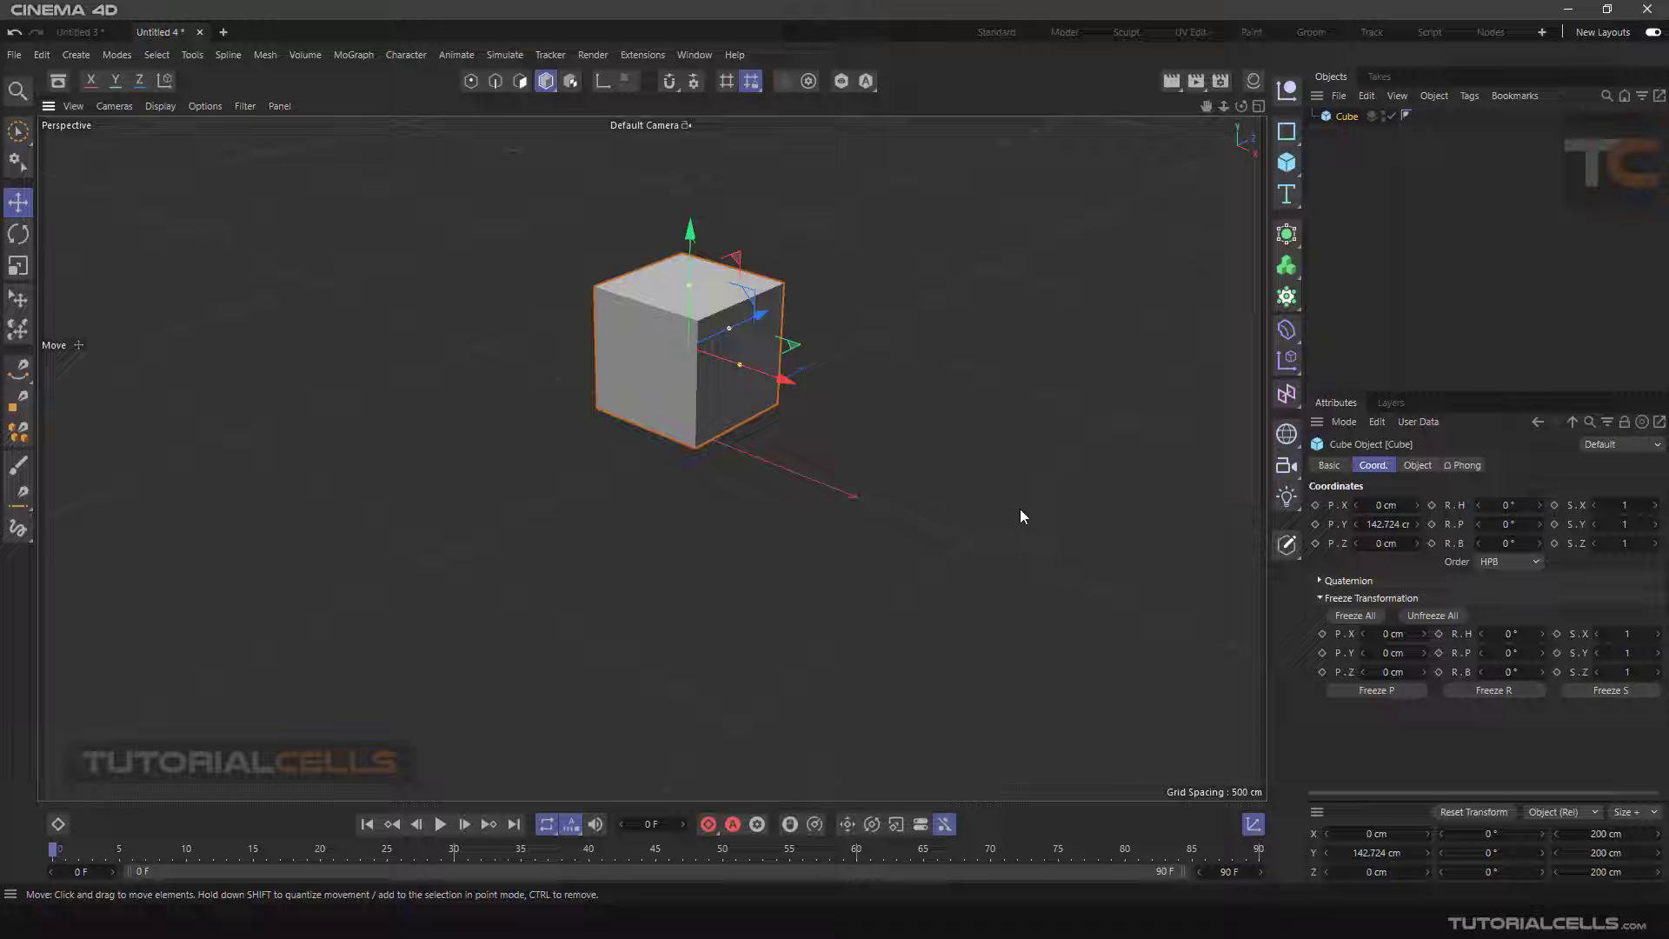
scroll(614, 322, "up", 5)
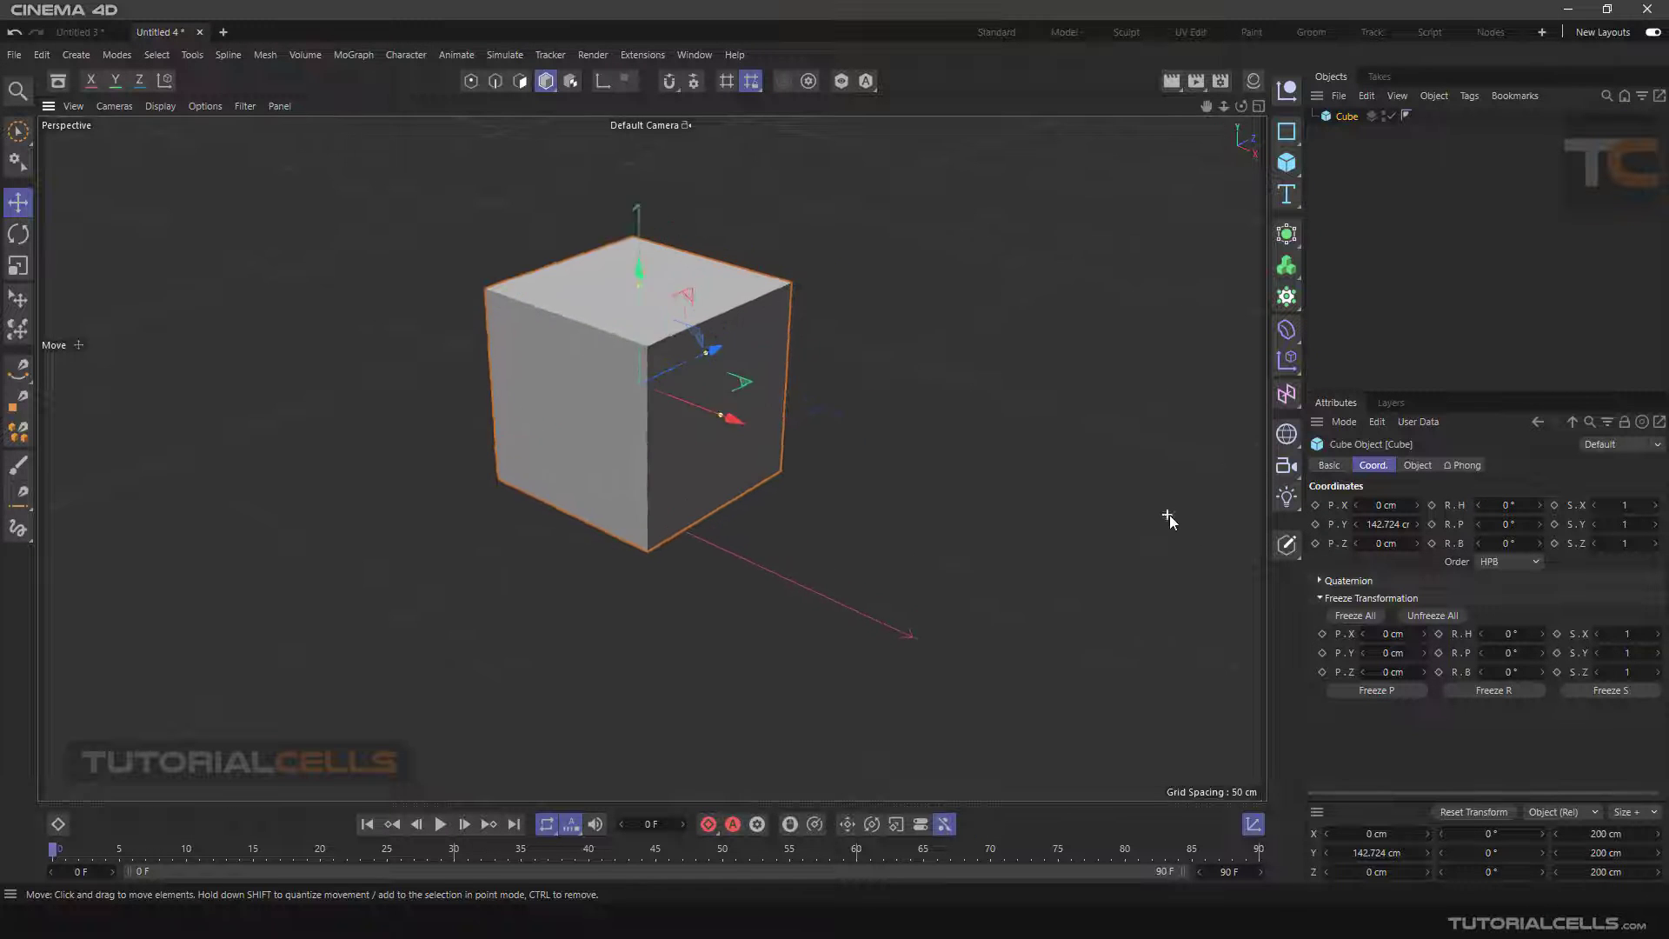
scroll(1170, 515, "up", 2)
Make the new cube editable and select its +X side face in polygon mode
left_click(1286, 544)
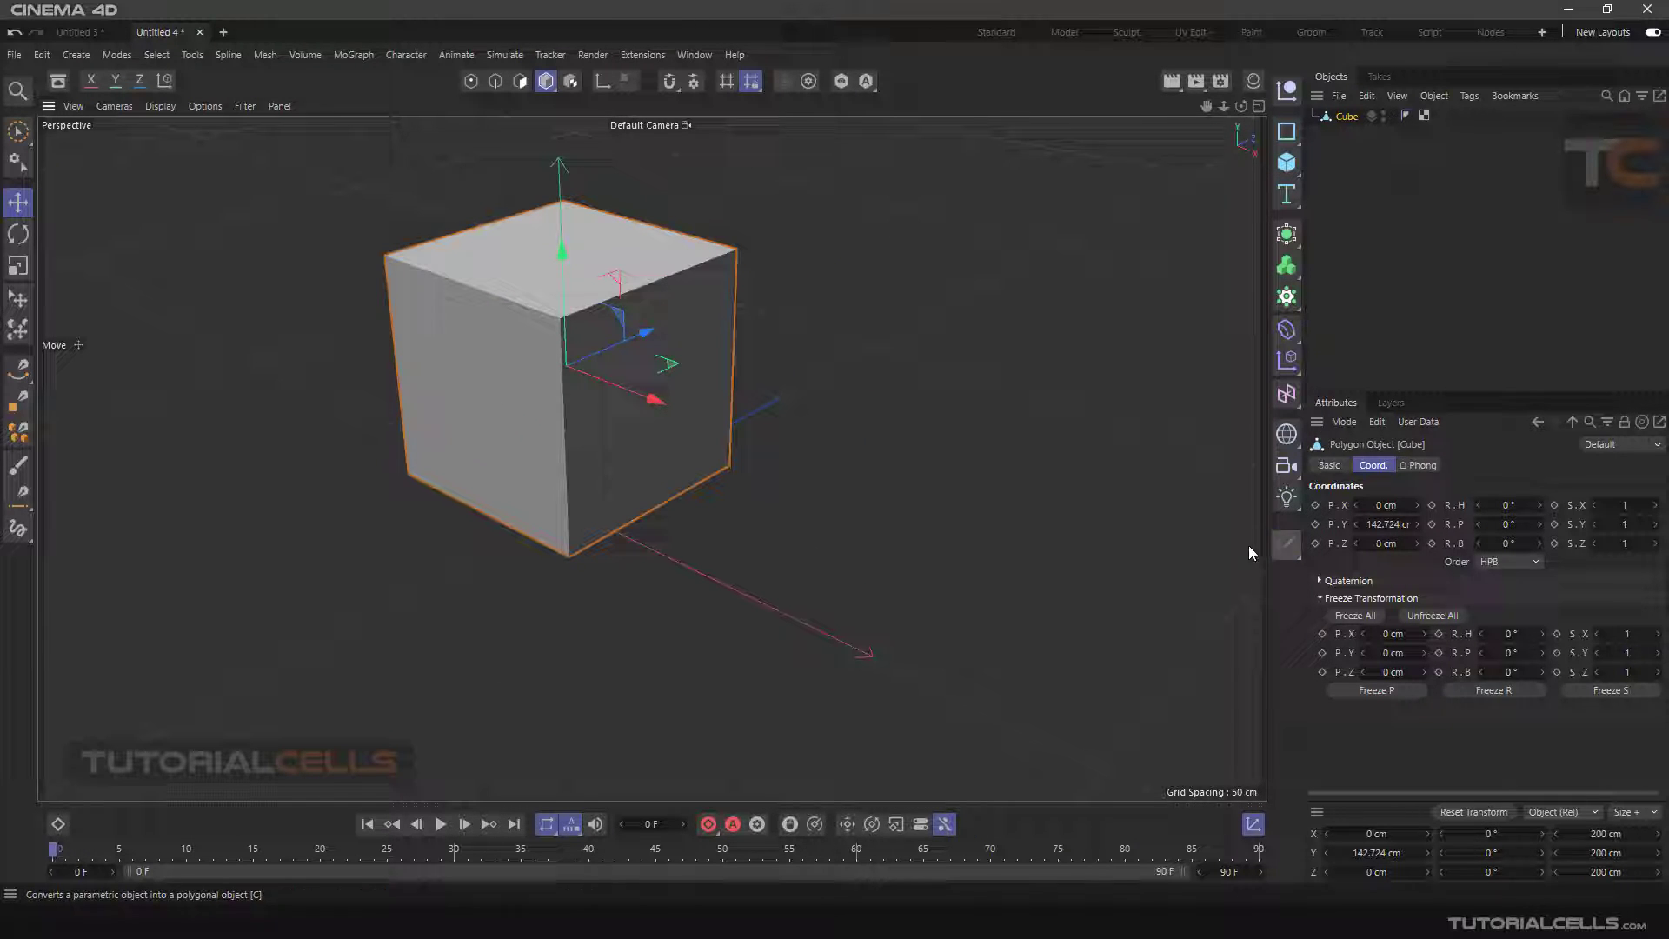
scroll(600, 381, "up", 3)
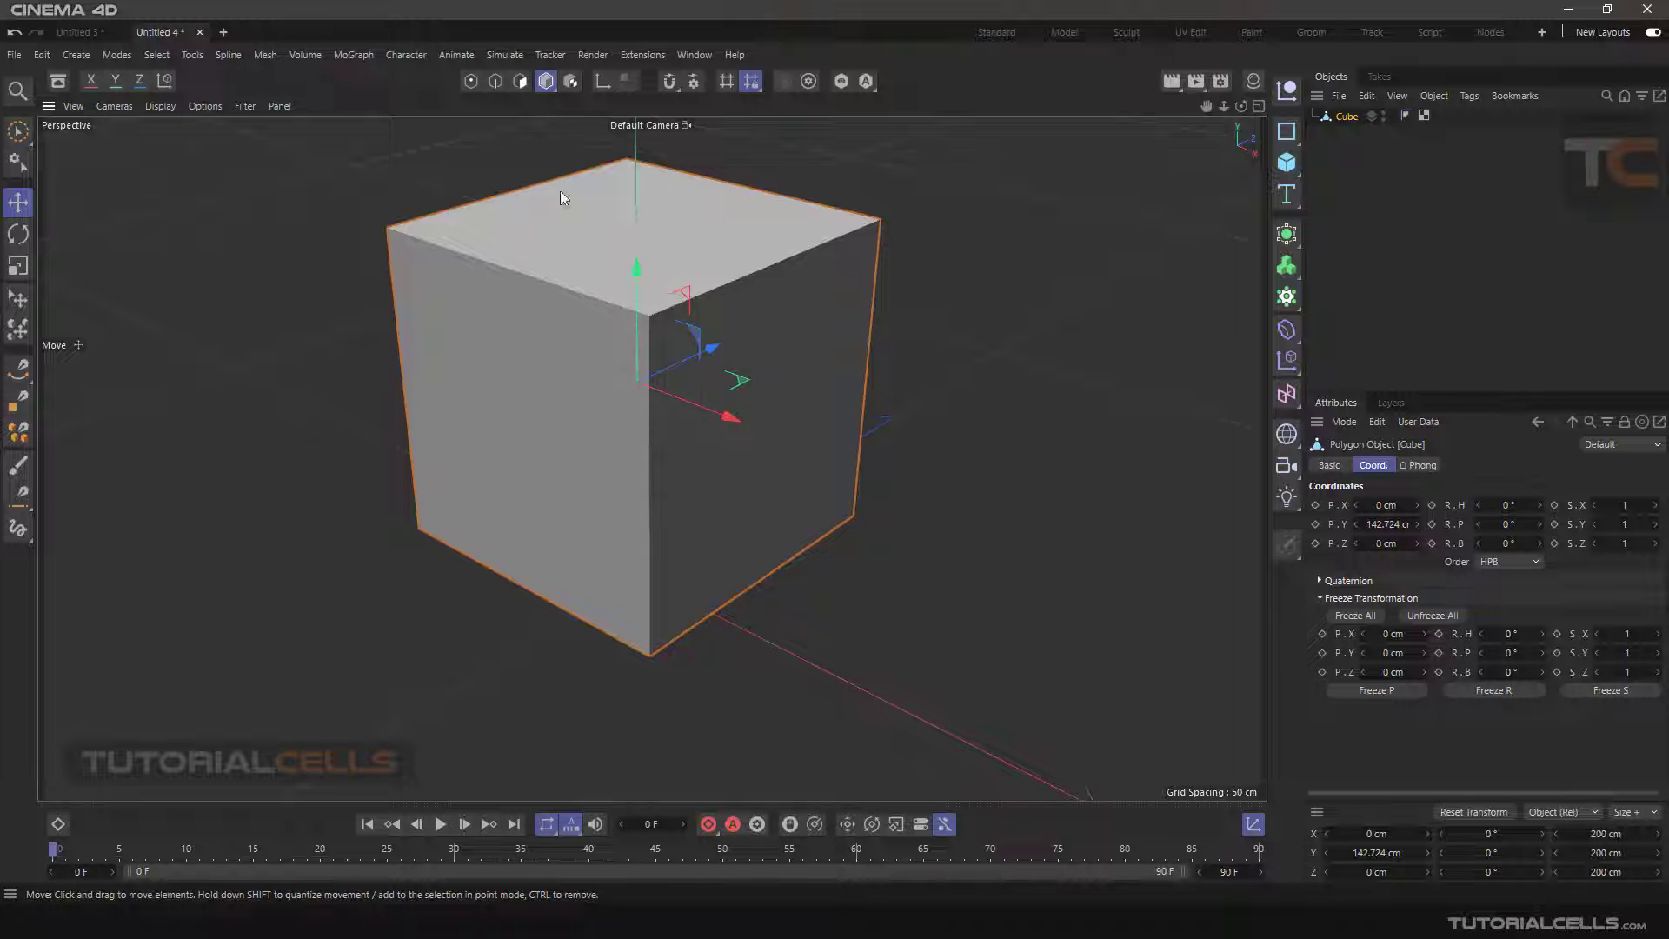
left_click(517, 81)
left_click(723, 332)
left_click_drag(1131, 550, 1009, 521, "alt")
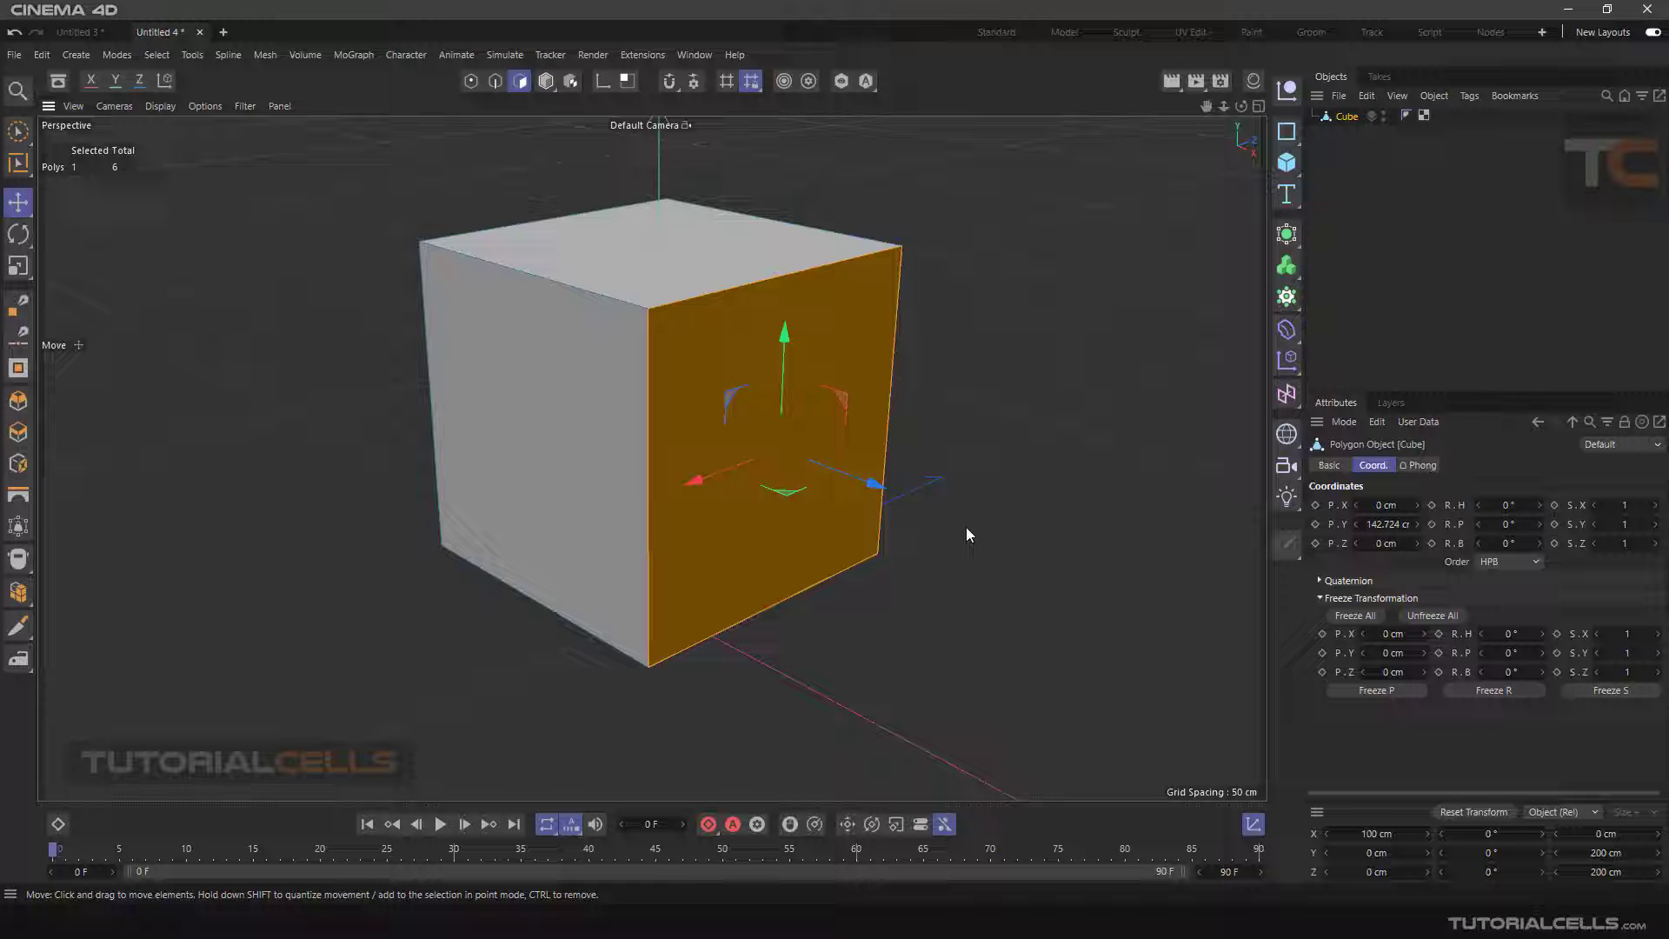
mouse_move(952, 487)
left_mouse_down("alt")
mouse_move(962, 440)
mouse_move(972, 463)
left_mouse_up("alt")
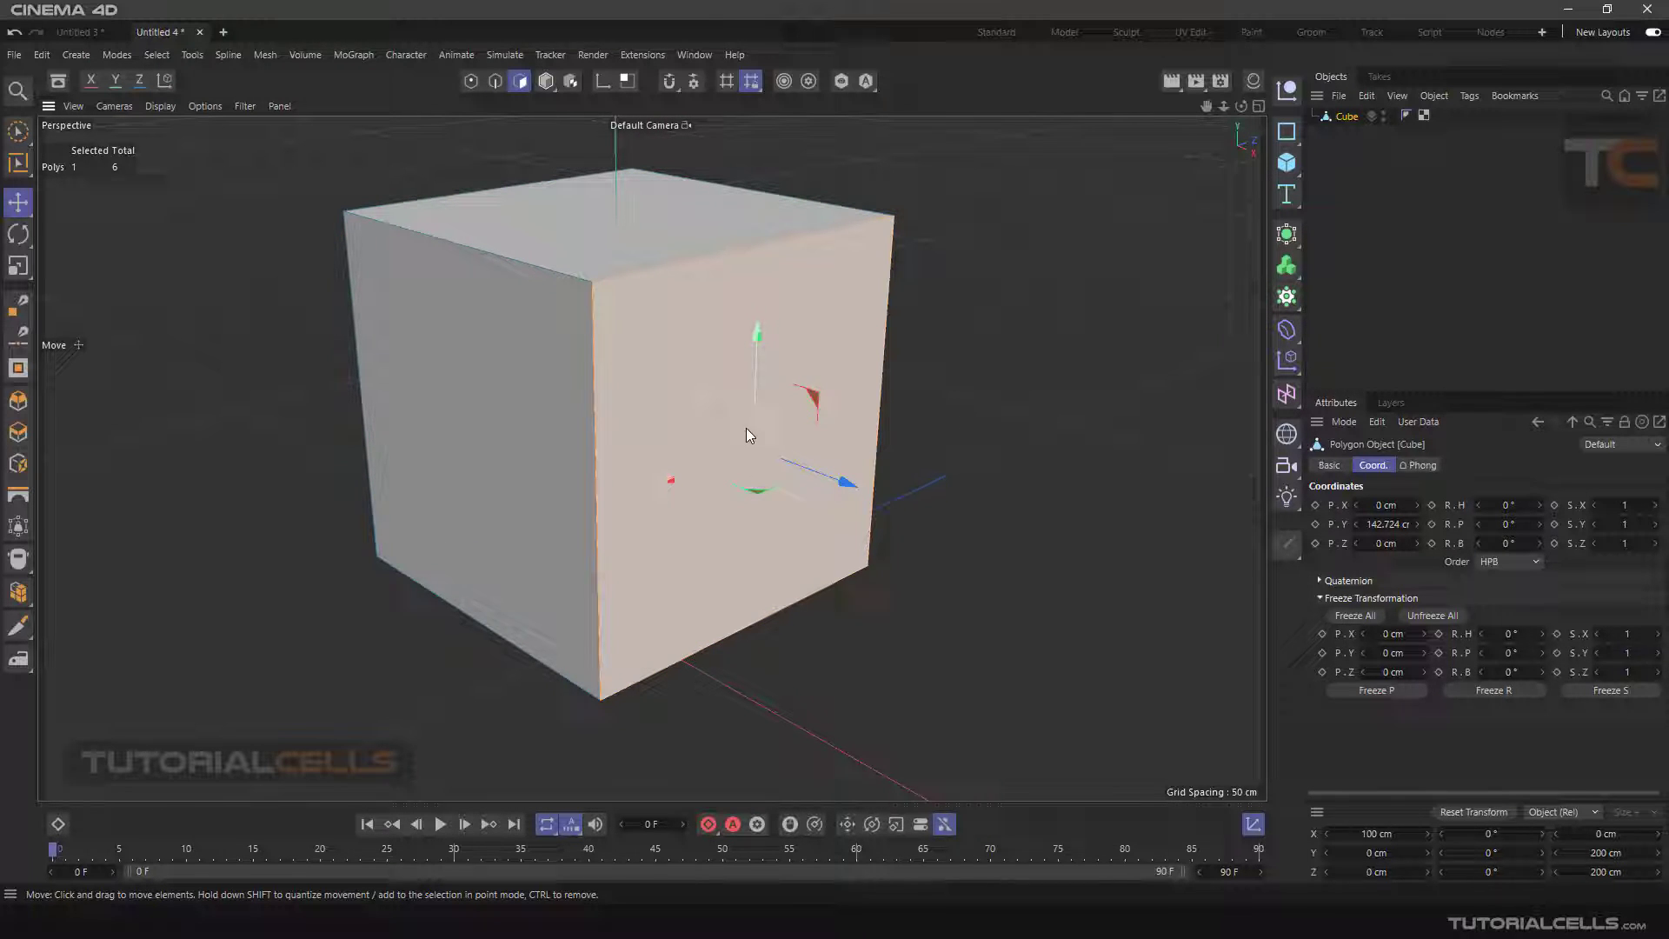
mouse_move(1045, 503)
left_mouse_down("alt")
mouse_move(1019, 541)
mouse_move(1033, 502)
left_mouse_up("alt")
Try rotating and scaling the selected face around its centre, undo both changes, and return to the Move tool
left_click(18, 233)
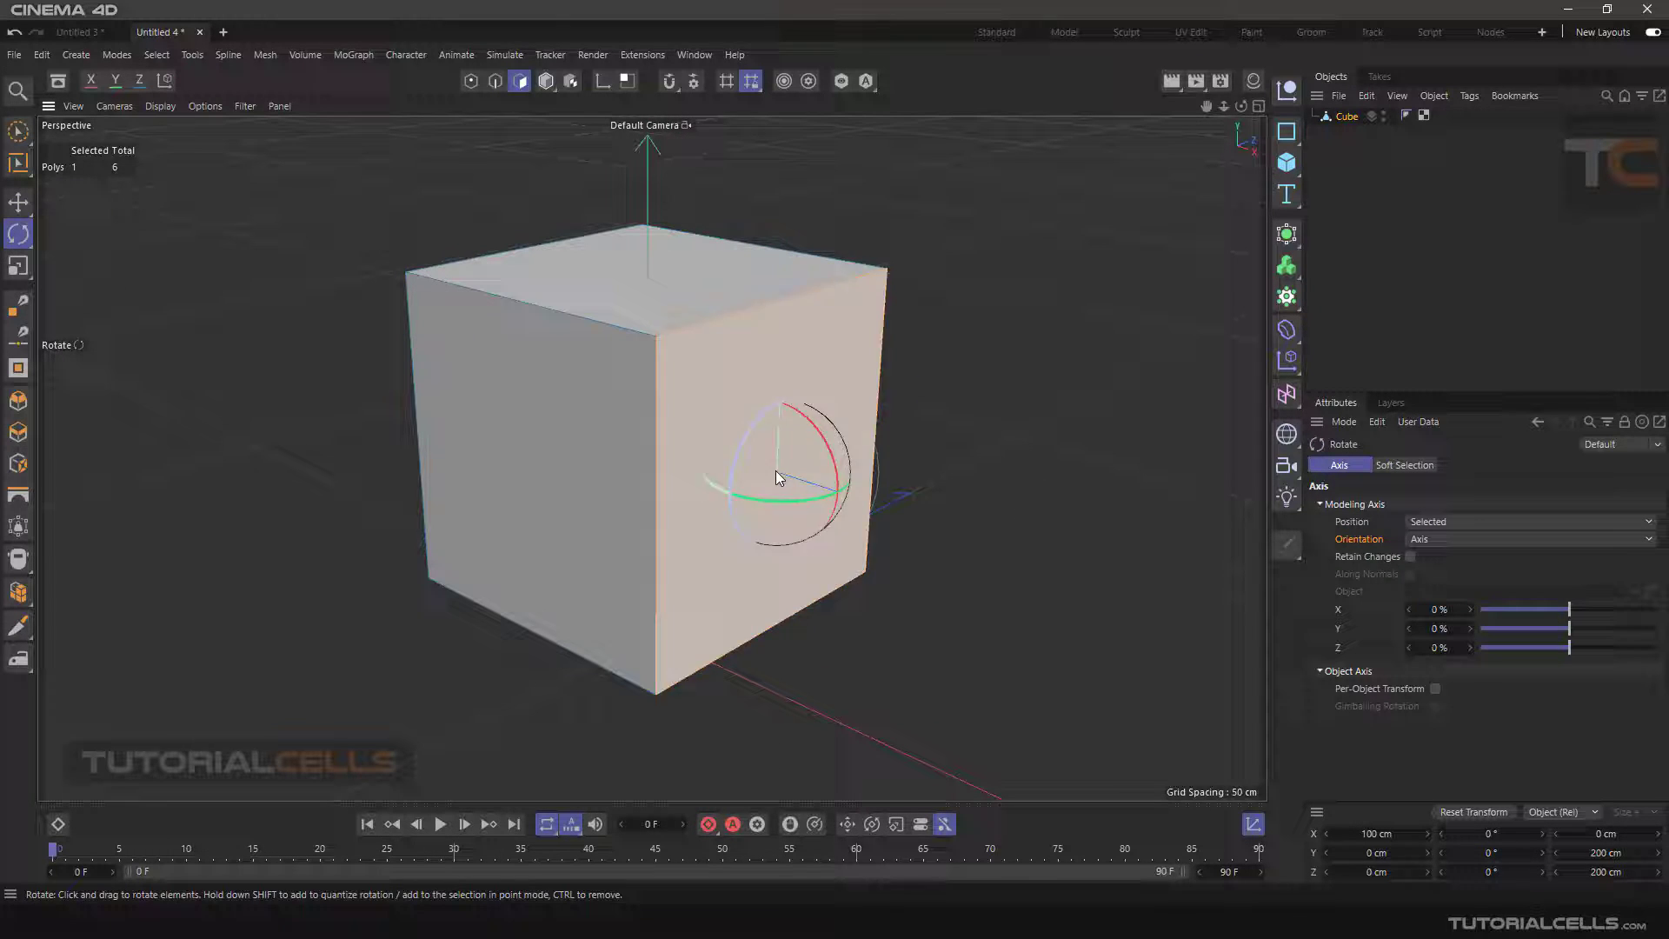
left_click_drag(773, 471, 766, 491)
left_click(18, 266)
left_click_drag(184, 430, 377, 307)
key("ctrl+z")
key("ctrl+z")
left_click(19, 202)
Offset the selected face's modeling axis to its upper corner with X -100%, Y 100% and Z 0%
left_click_drag(556, 443, 934, 438, "alt")
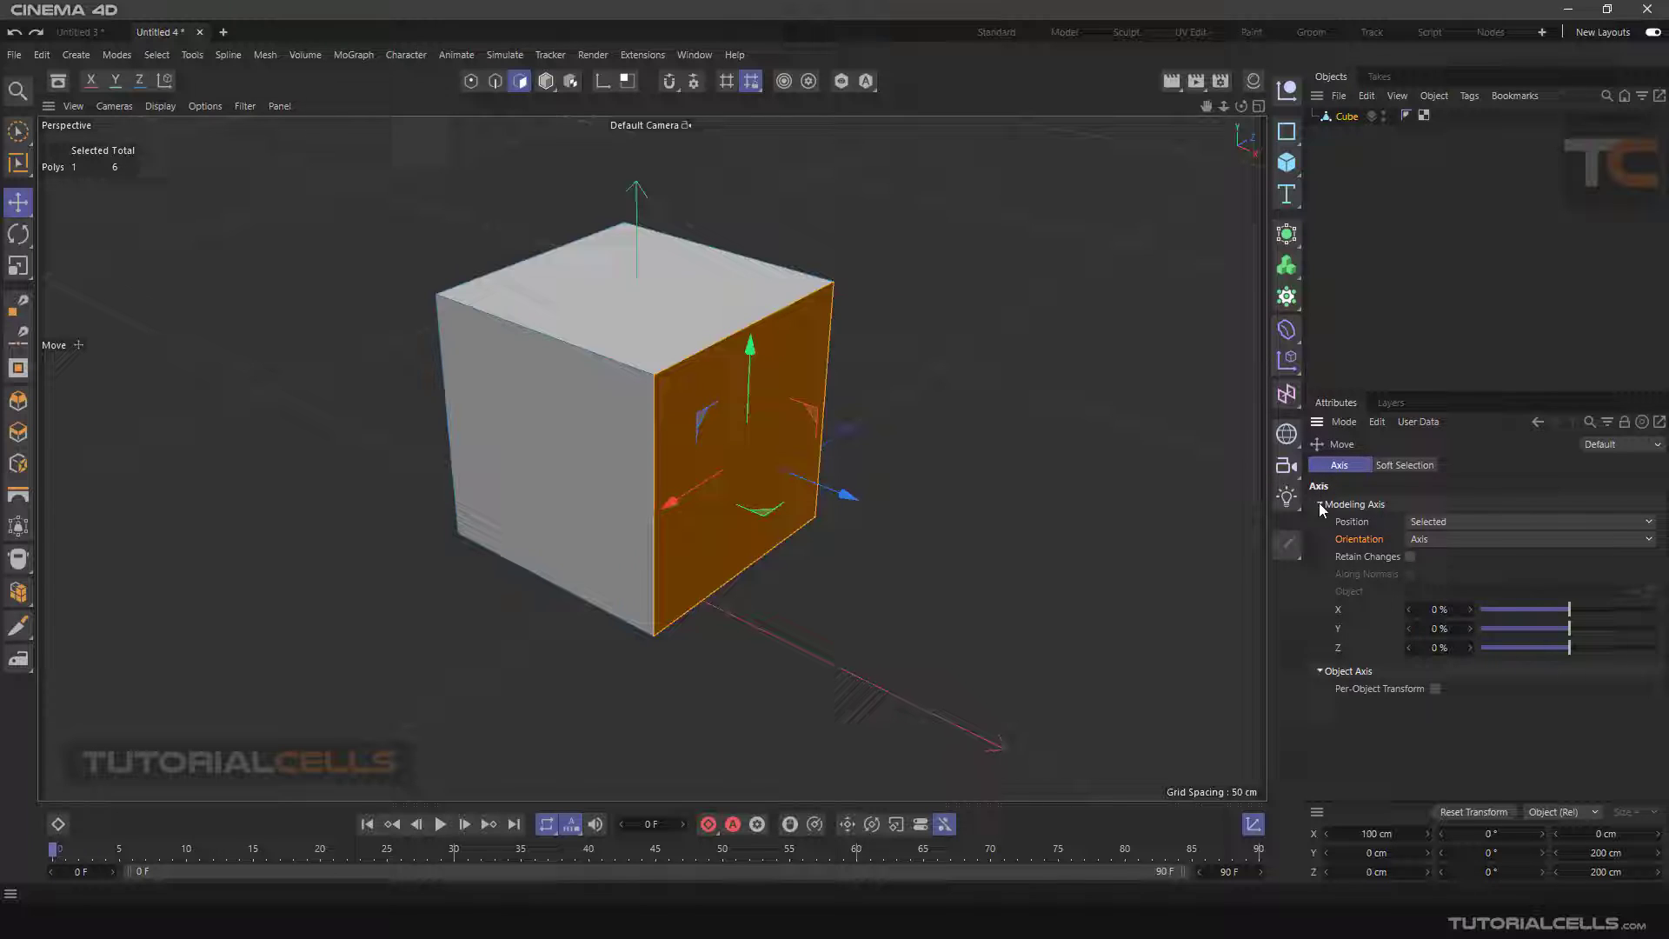
left_click(1365, 521)
left_click_drag(1570, 612, 1580, 648)
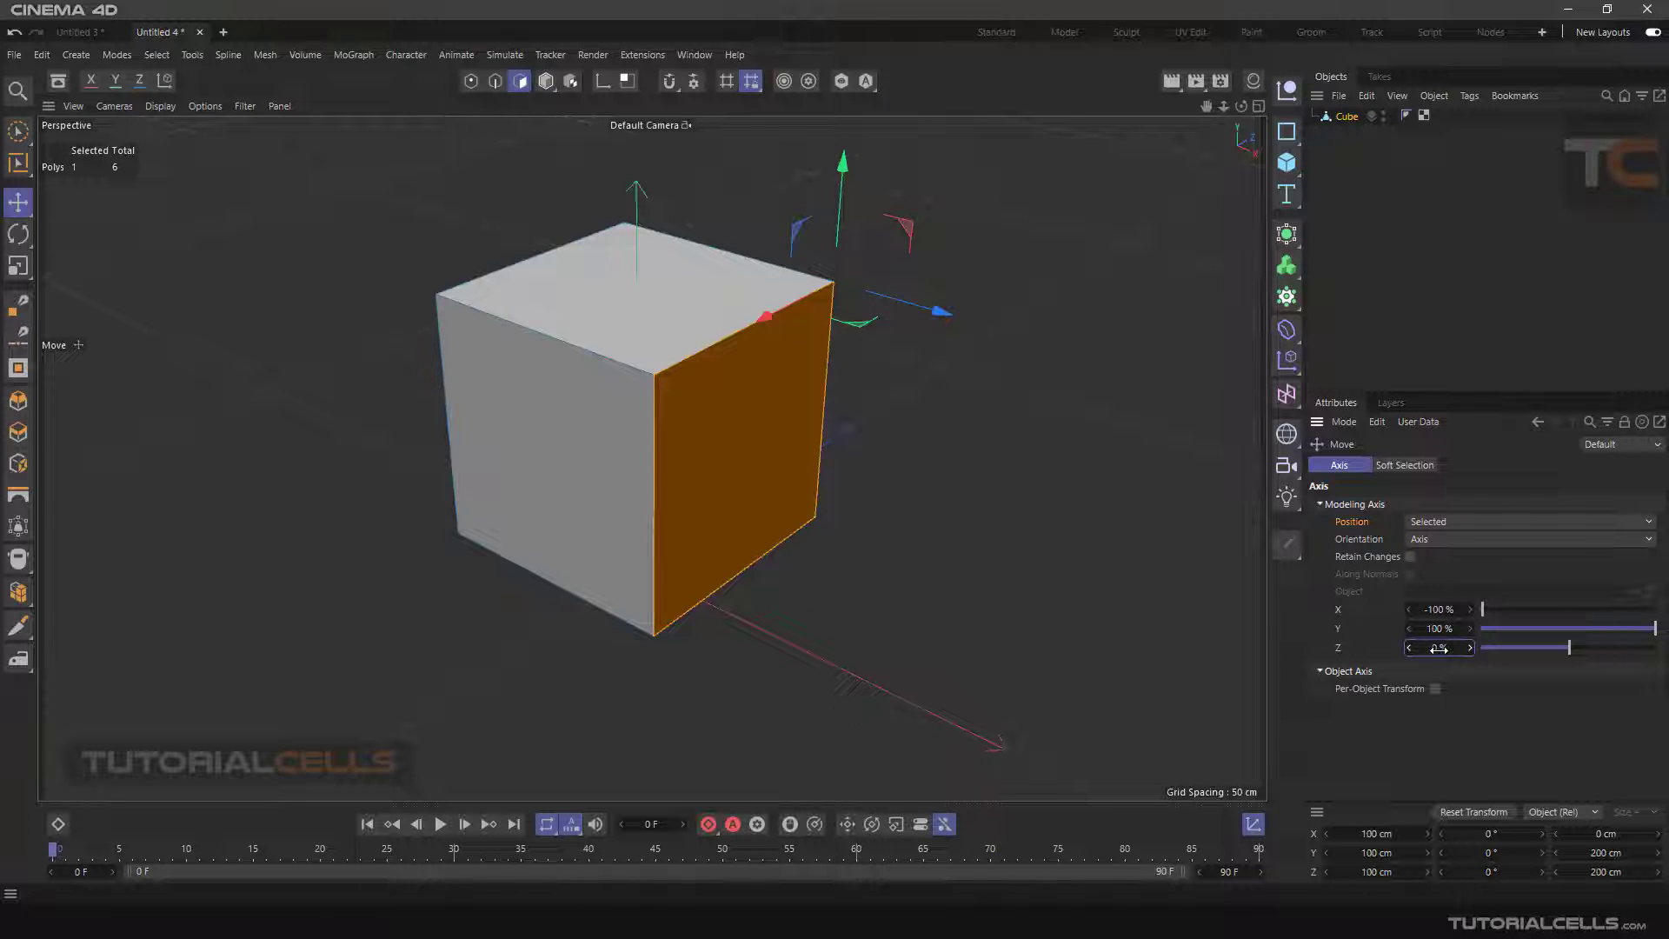
scroll(846, 363, "up", 3)
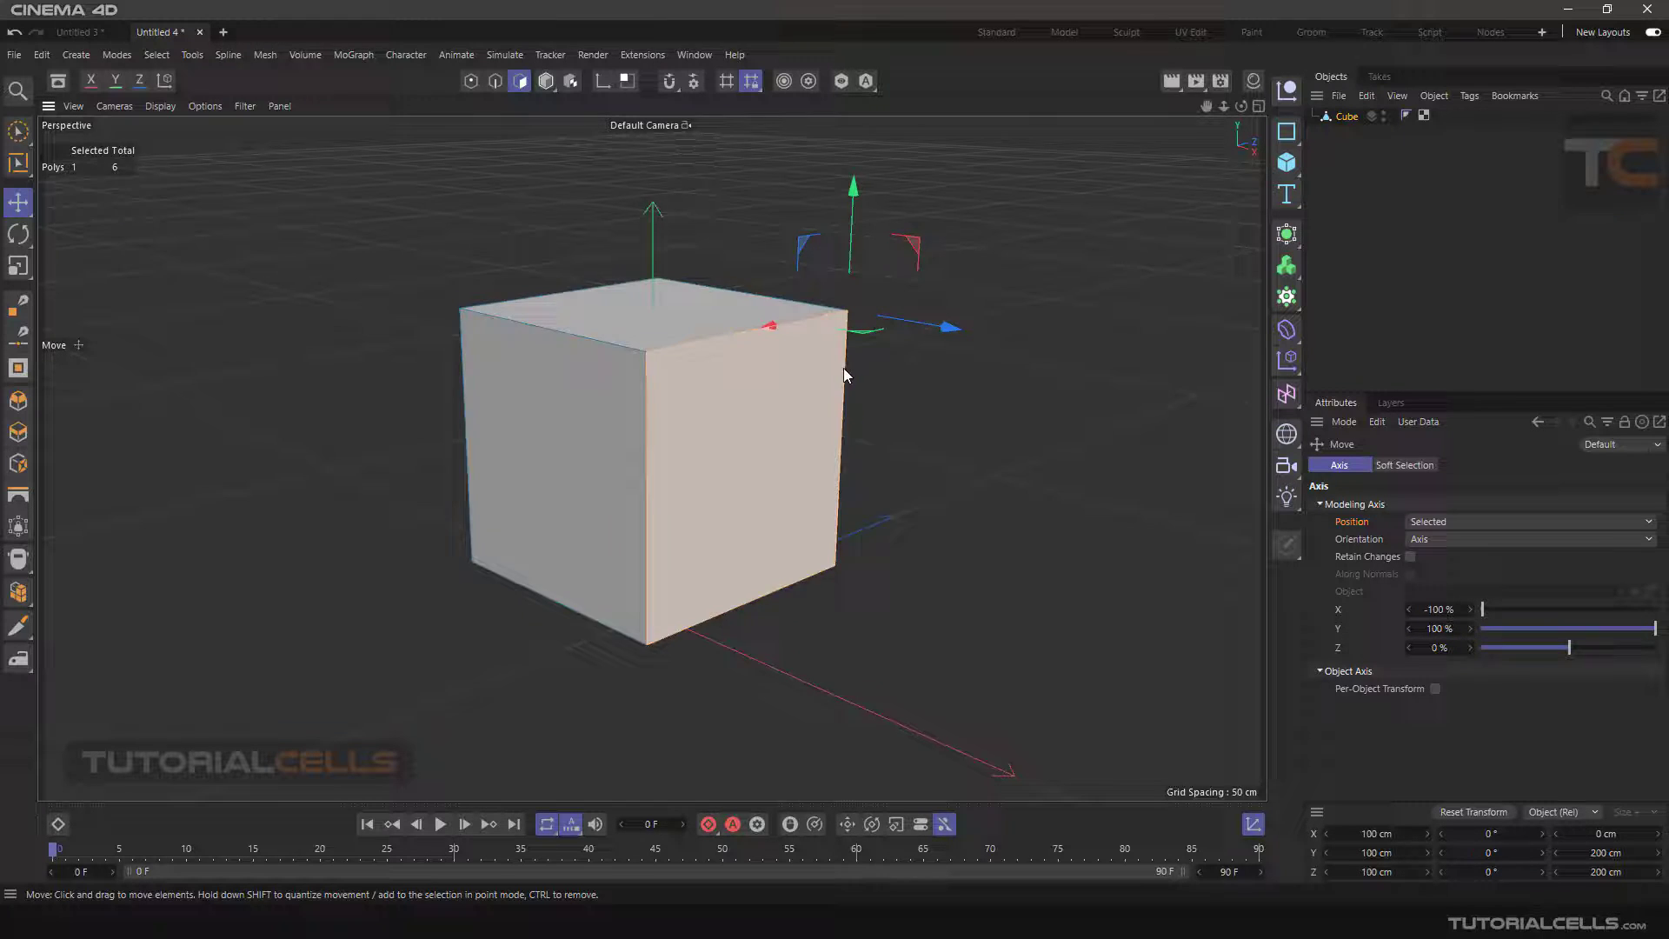
left_click_drag(854, 343, 817, 383, "alt")
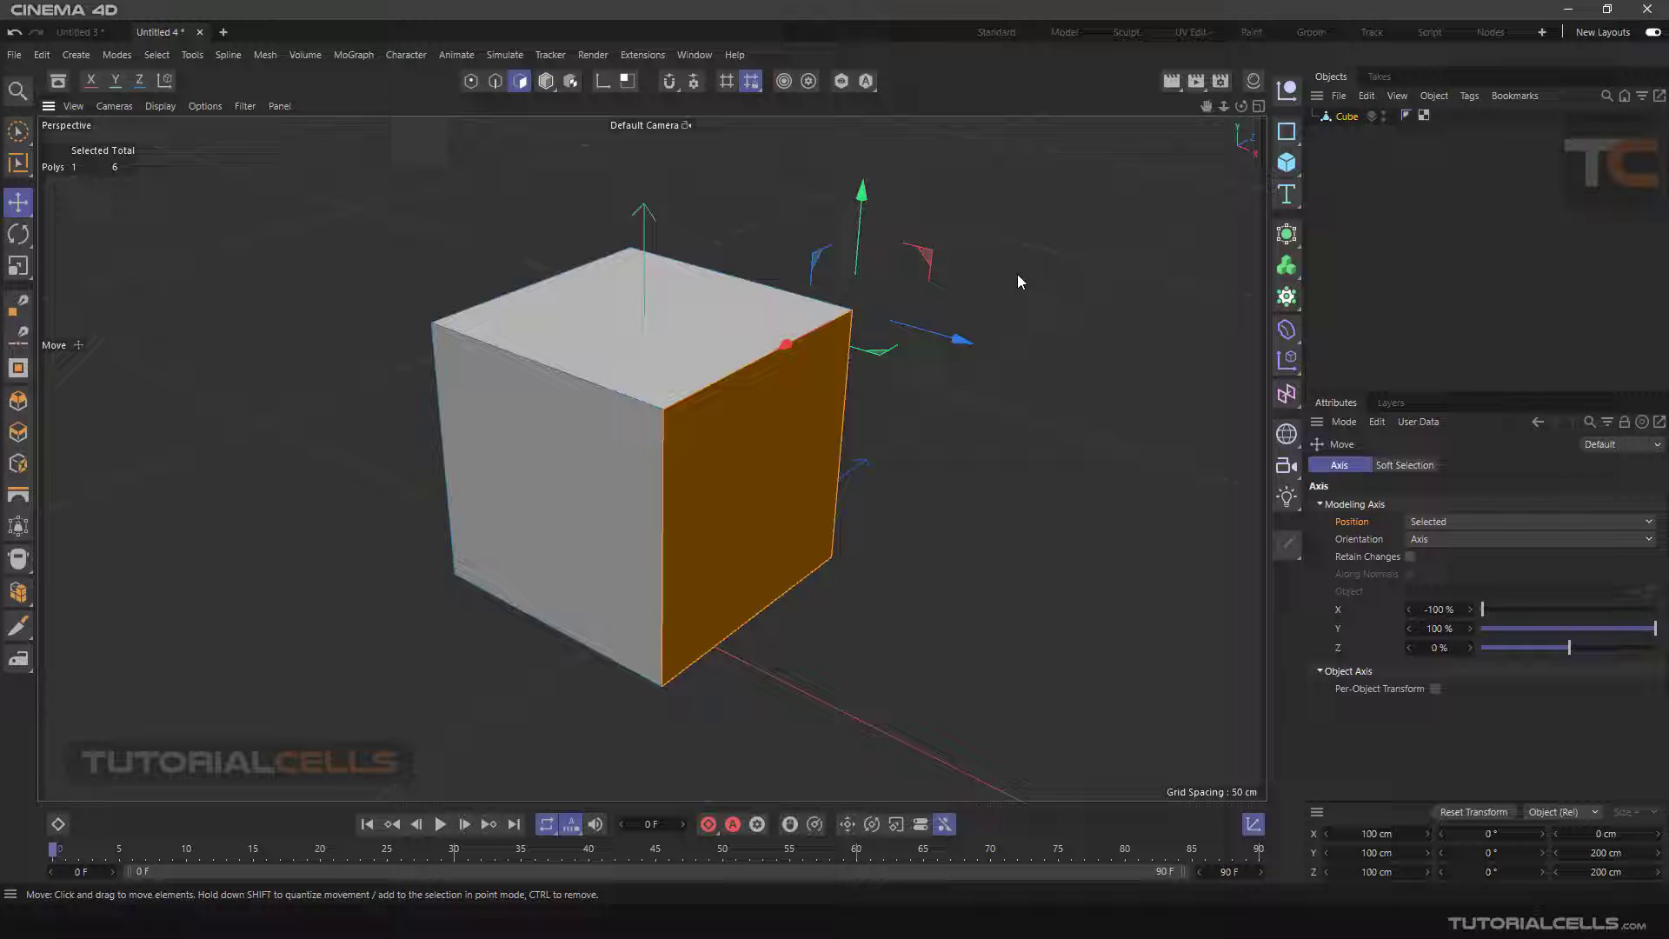
Try moving the cube's axis manually with axis editing enabled, undo the move, and turn axis editing off
left_click(603, 81)
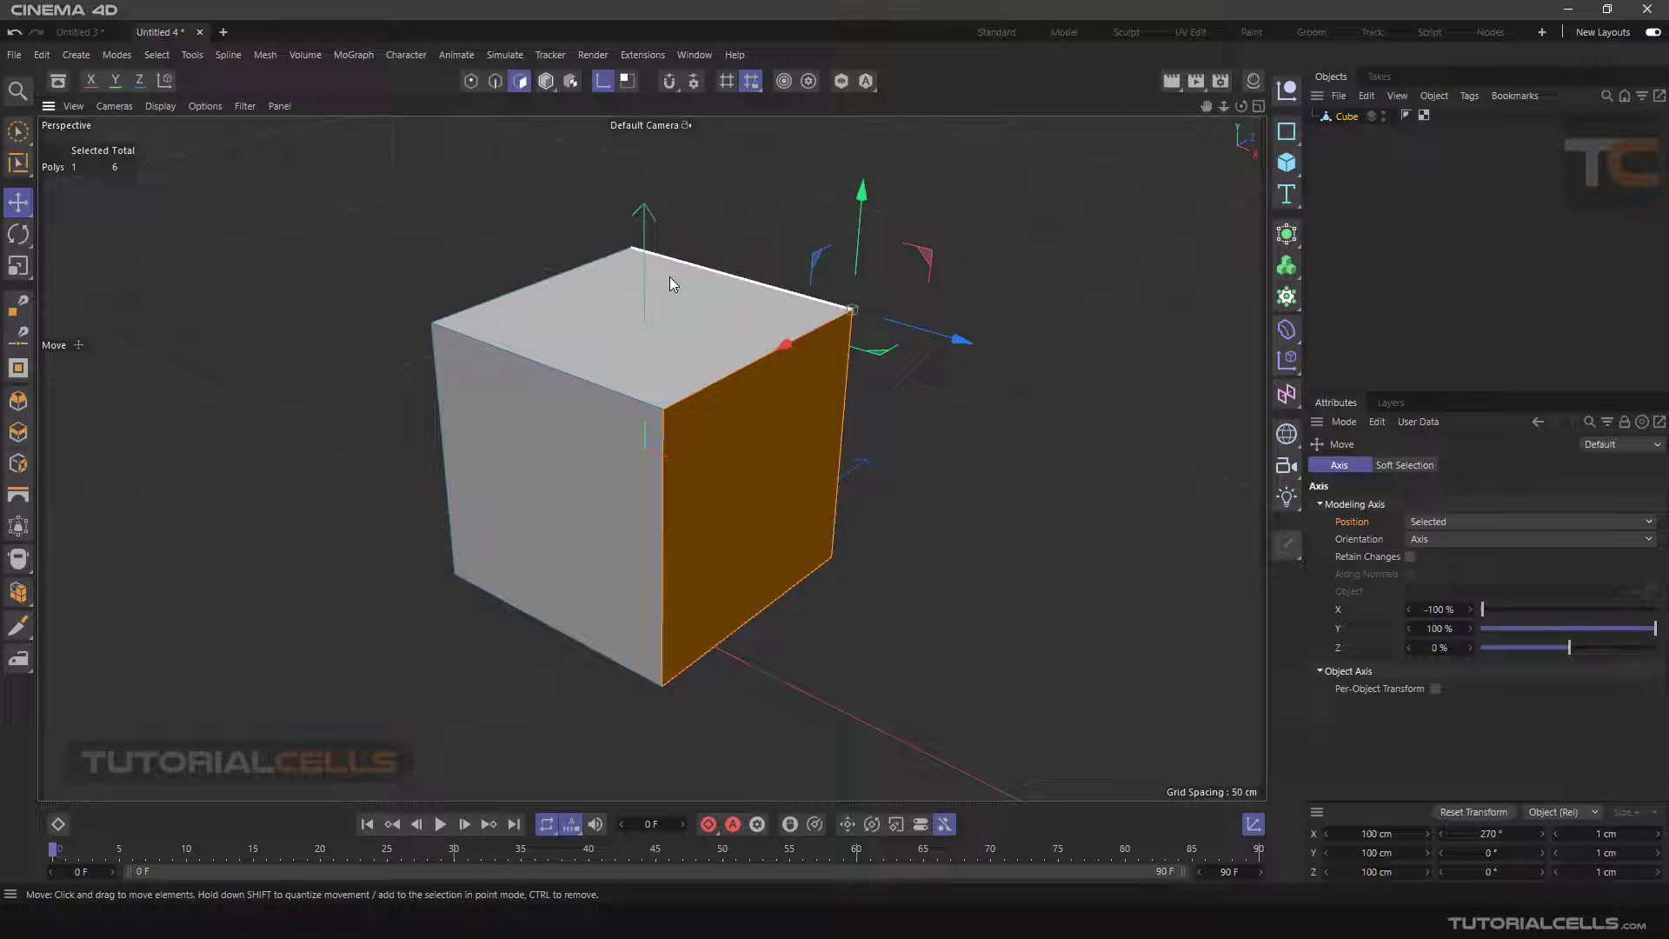
left_click_drag(960, 340, 1008, 439)
key("ctrl+z")
key("l")
left_click_drag(896, 447, 916, 498, "alt")
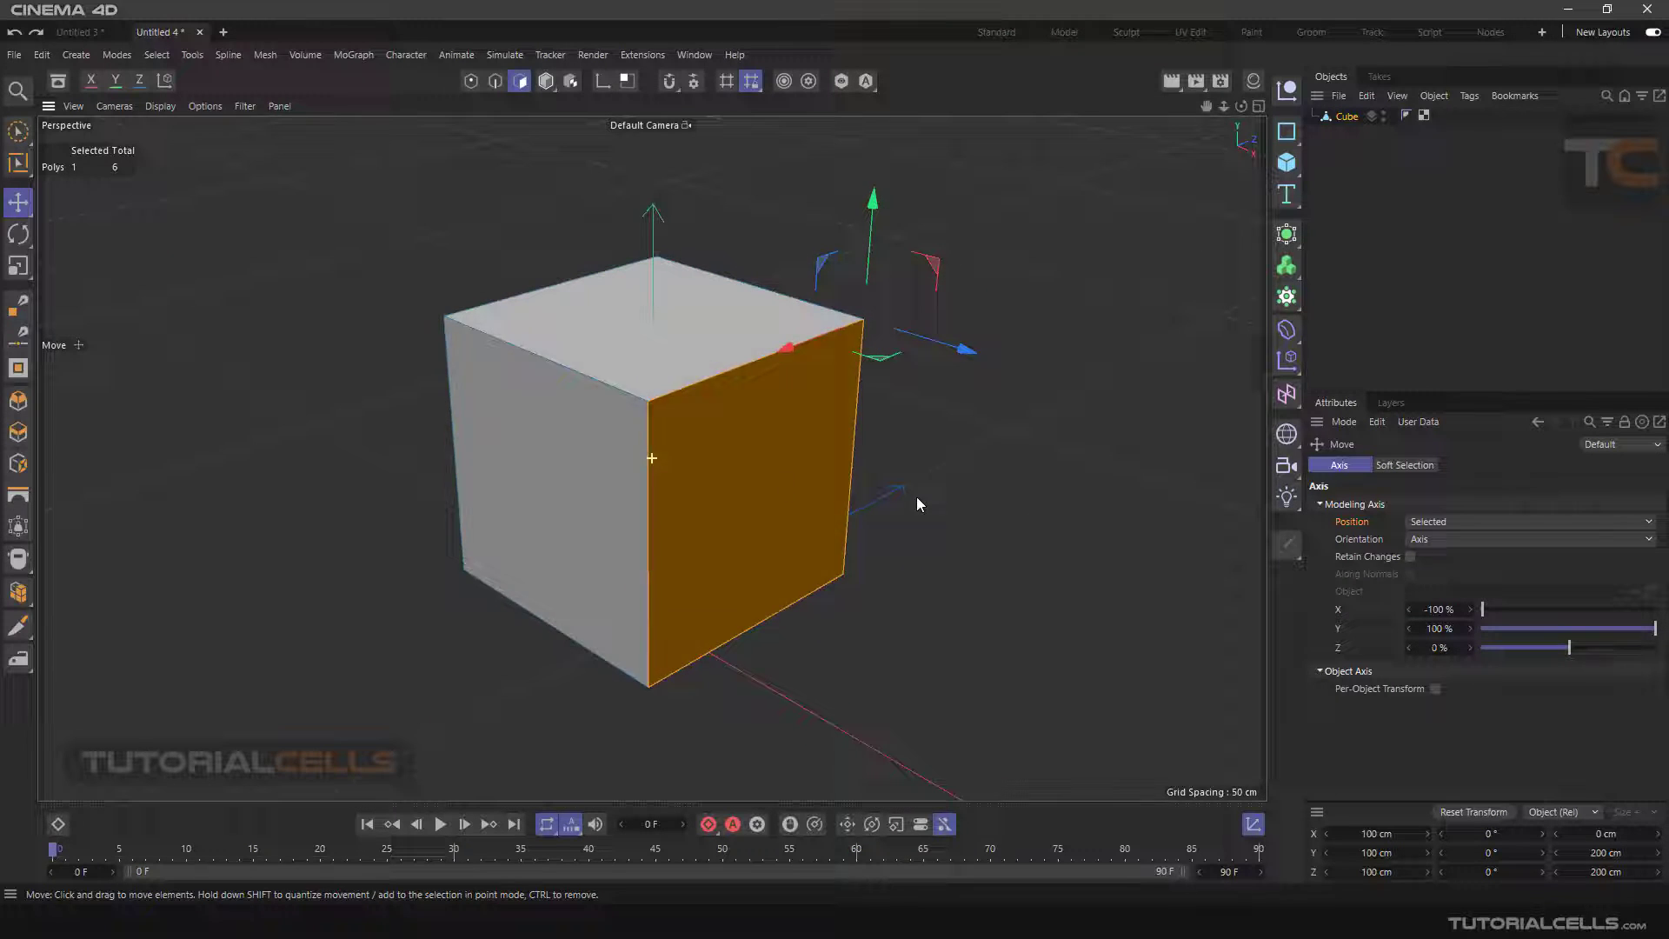
Try rotating the selected face around its corner modeling axis, undo the rotation, and return to the Move tool
left_click(17, 233)
left_click_drag(852, 349, 924, 374)
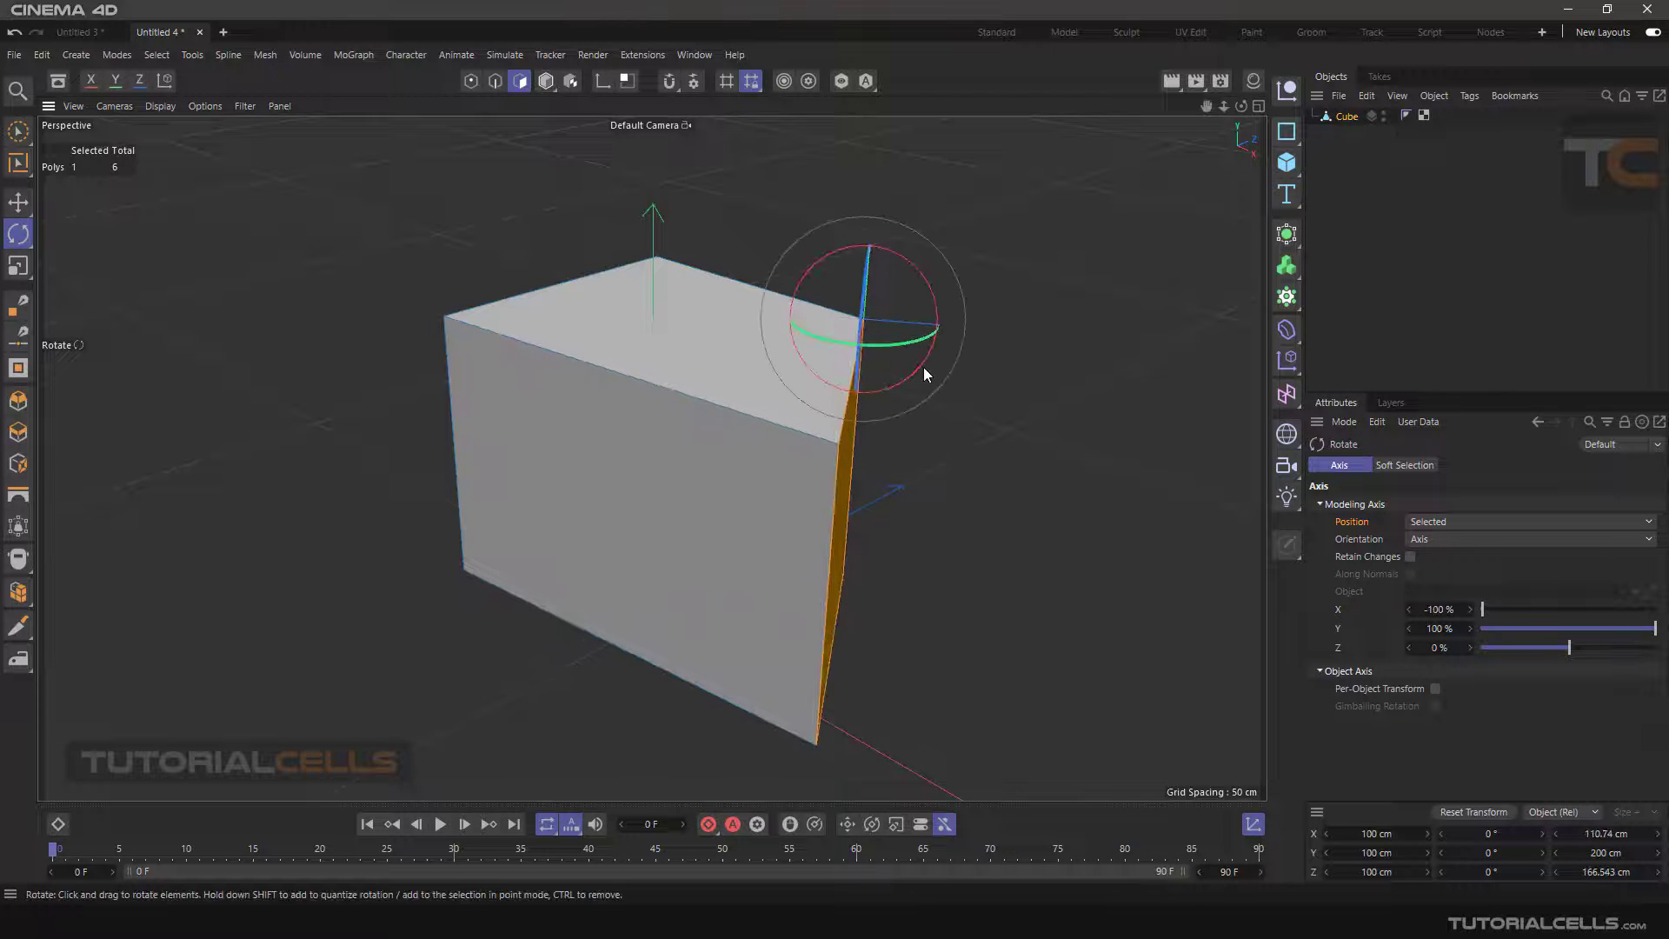
key("ctrl+z")
key("e")
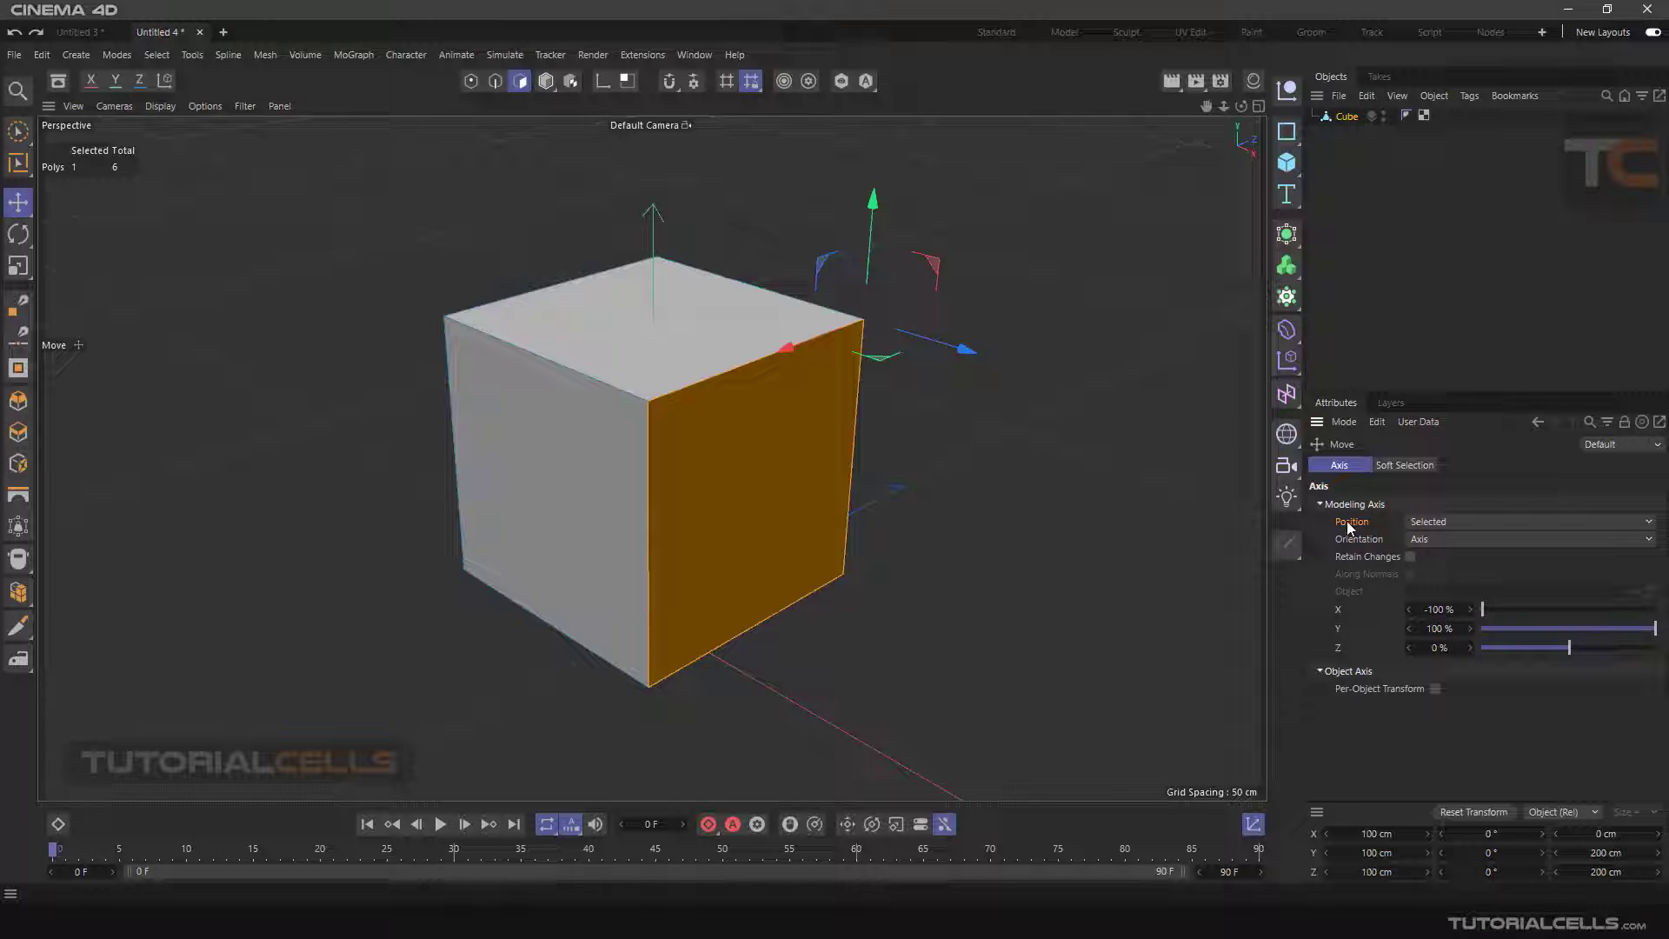
Review the available Position and Orientation options for the modeling axis
left_click(1442, 523)
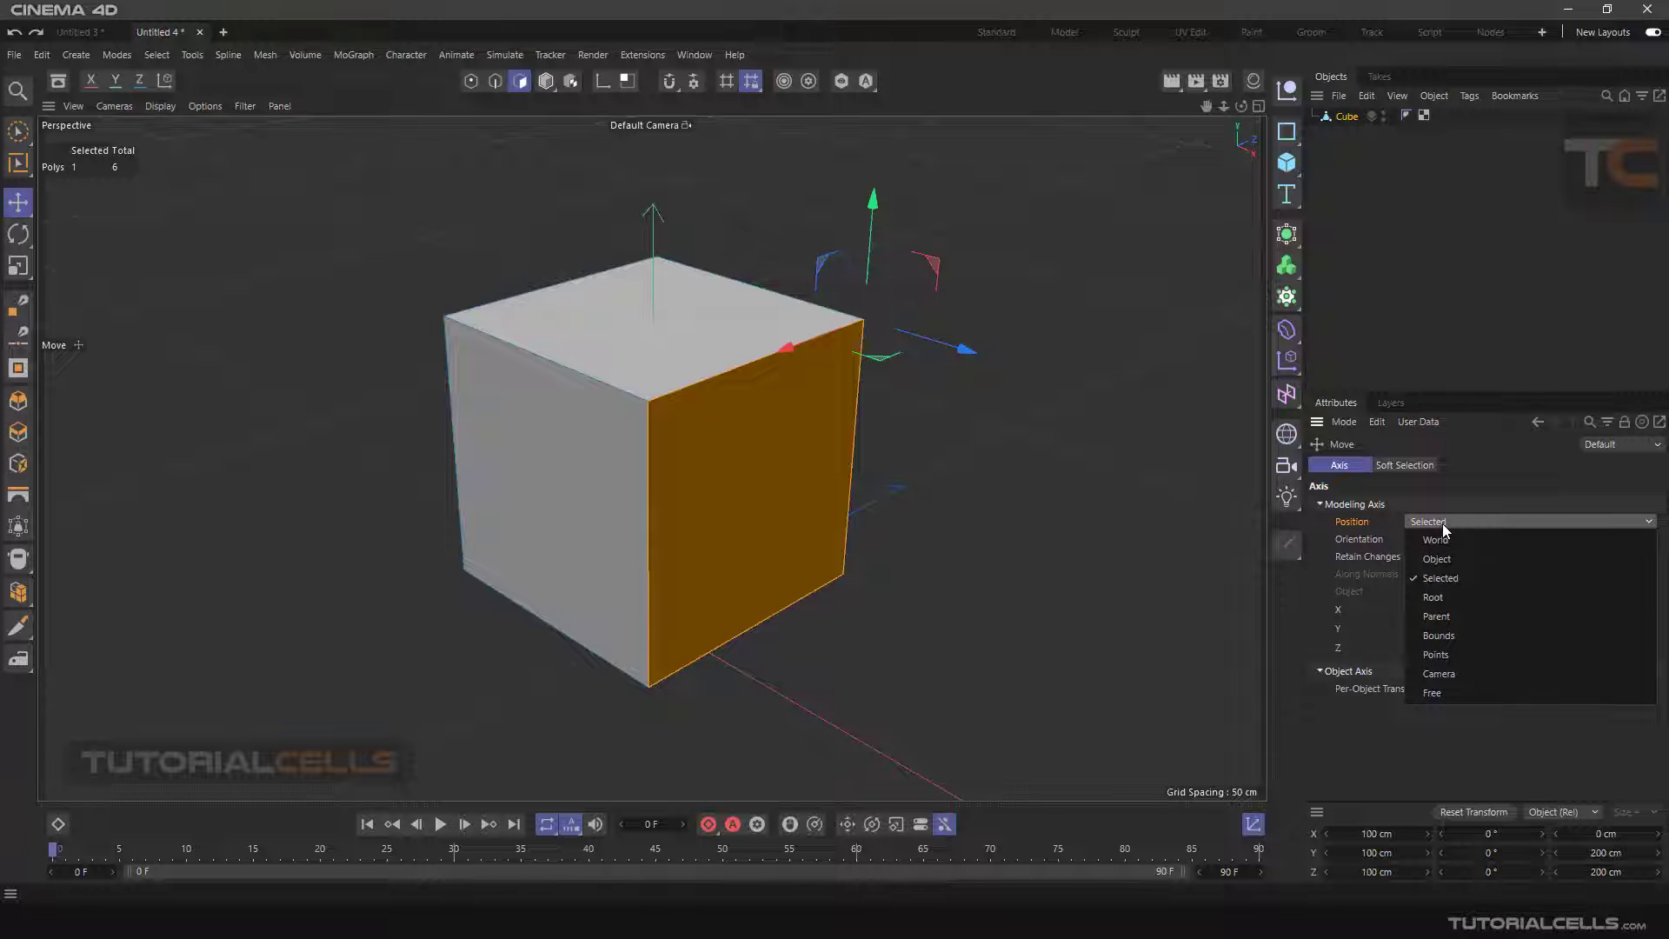
left_click(1442, 523)
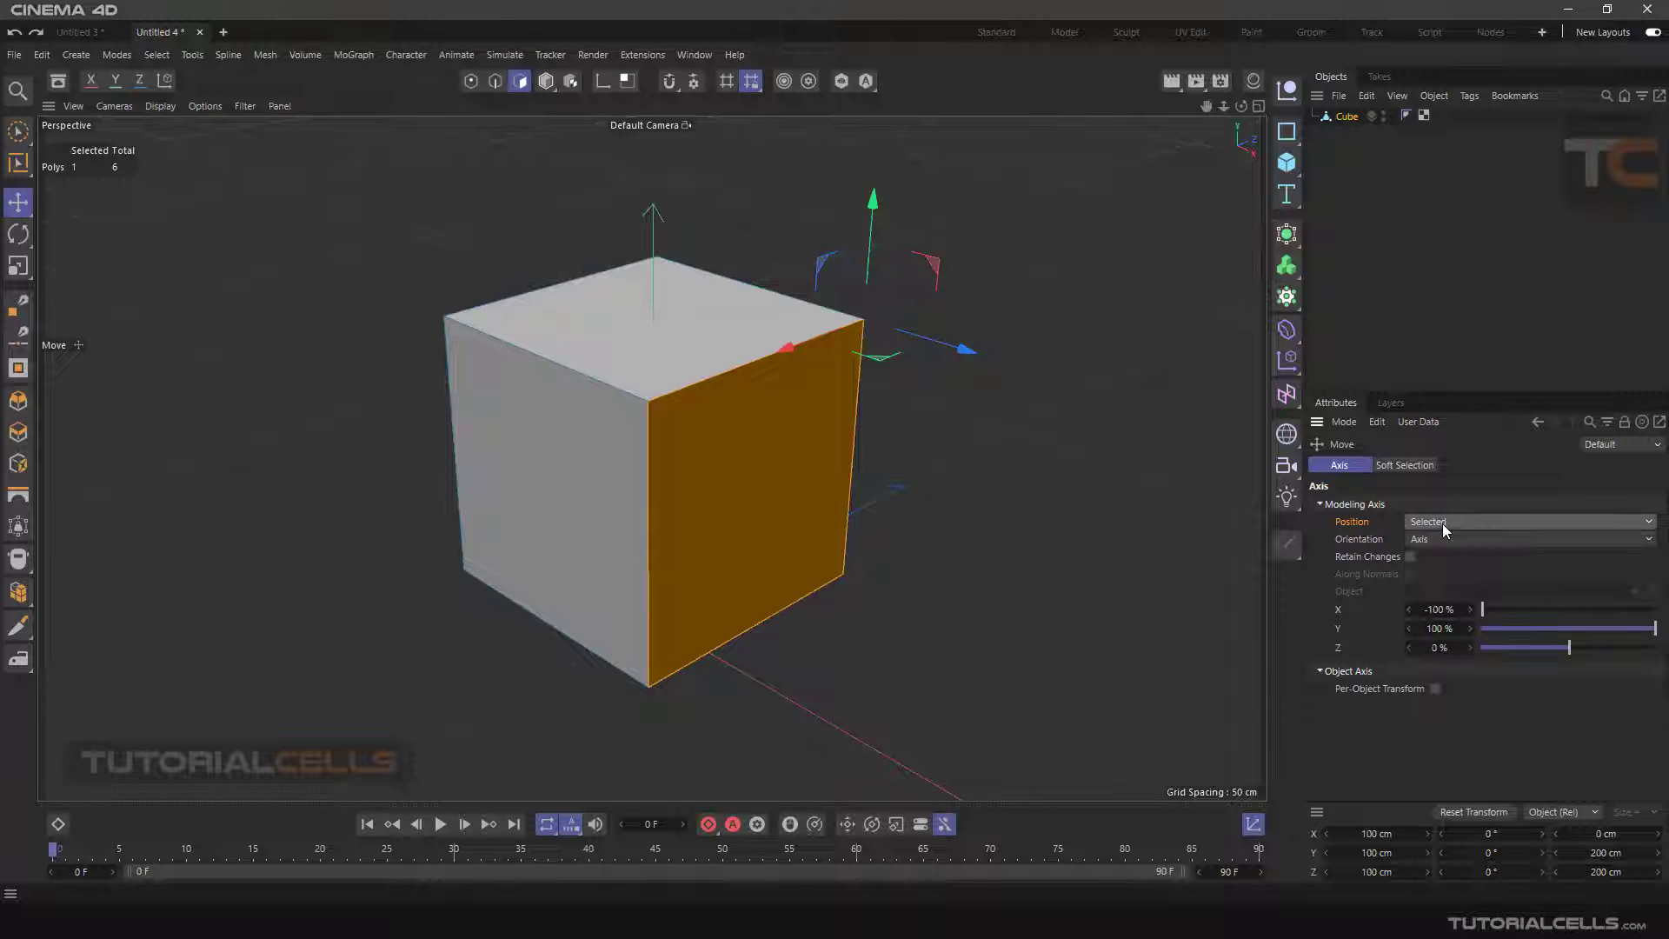
left_click(1359, 539)
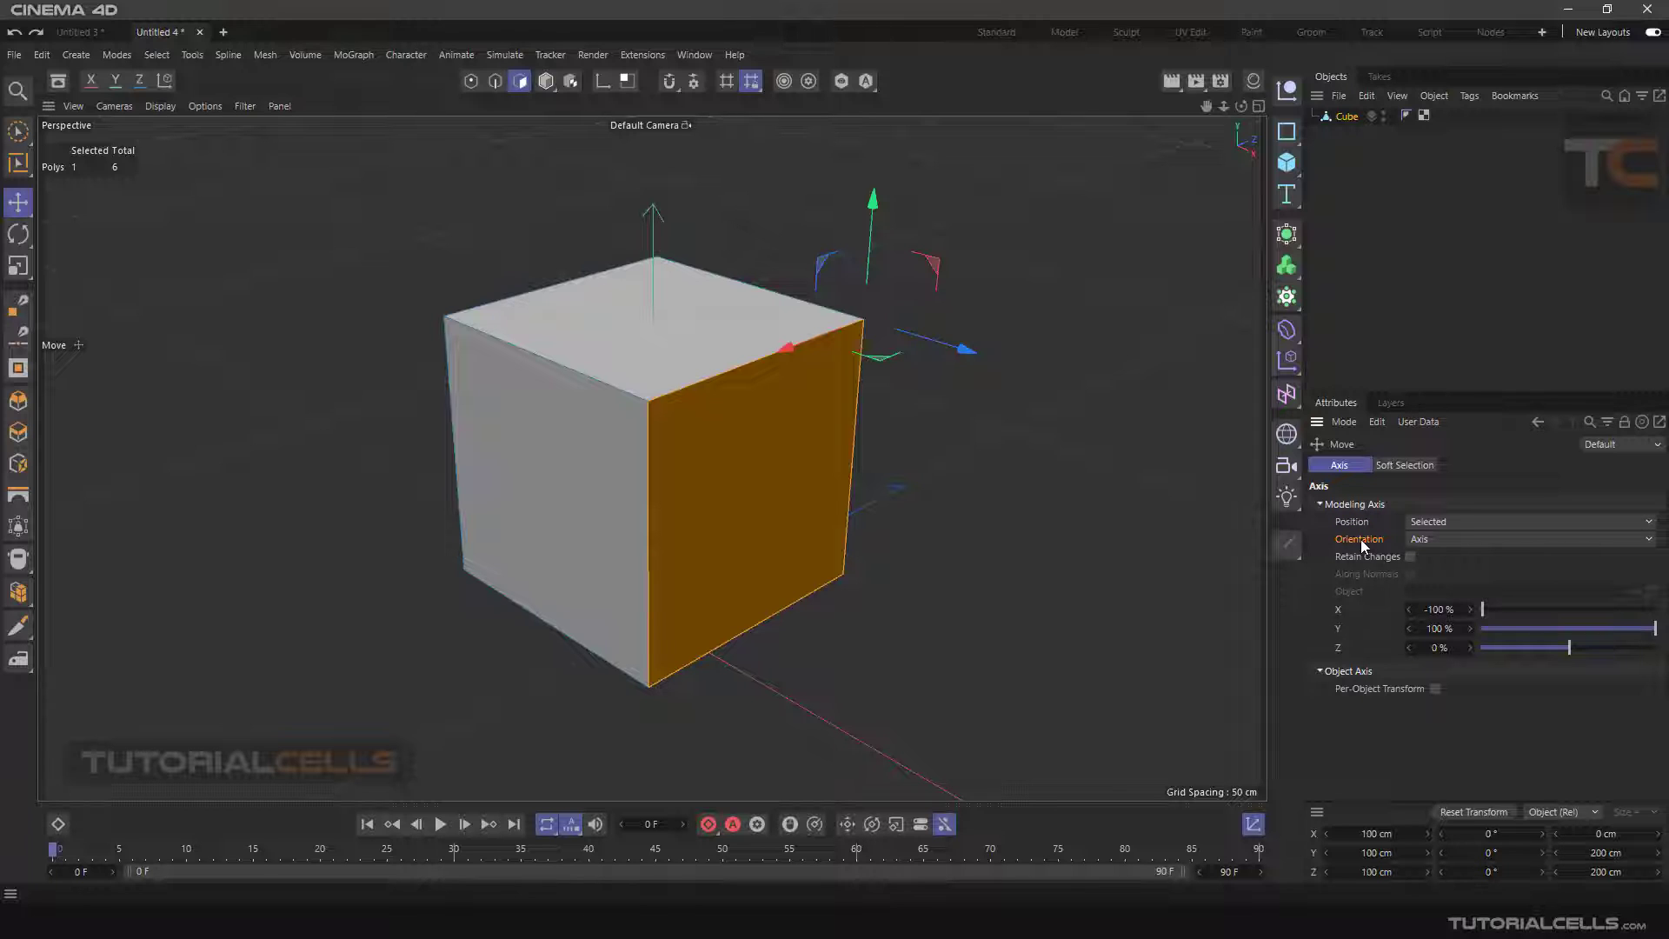
left_click(1439, 540)
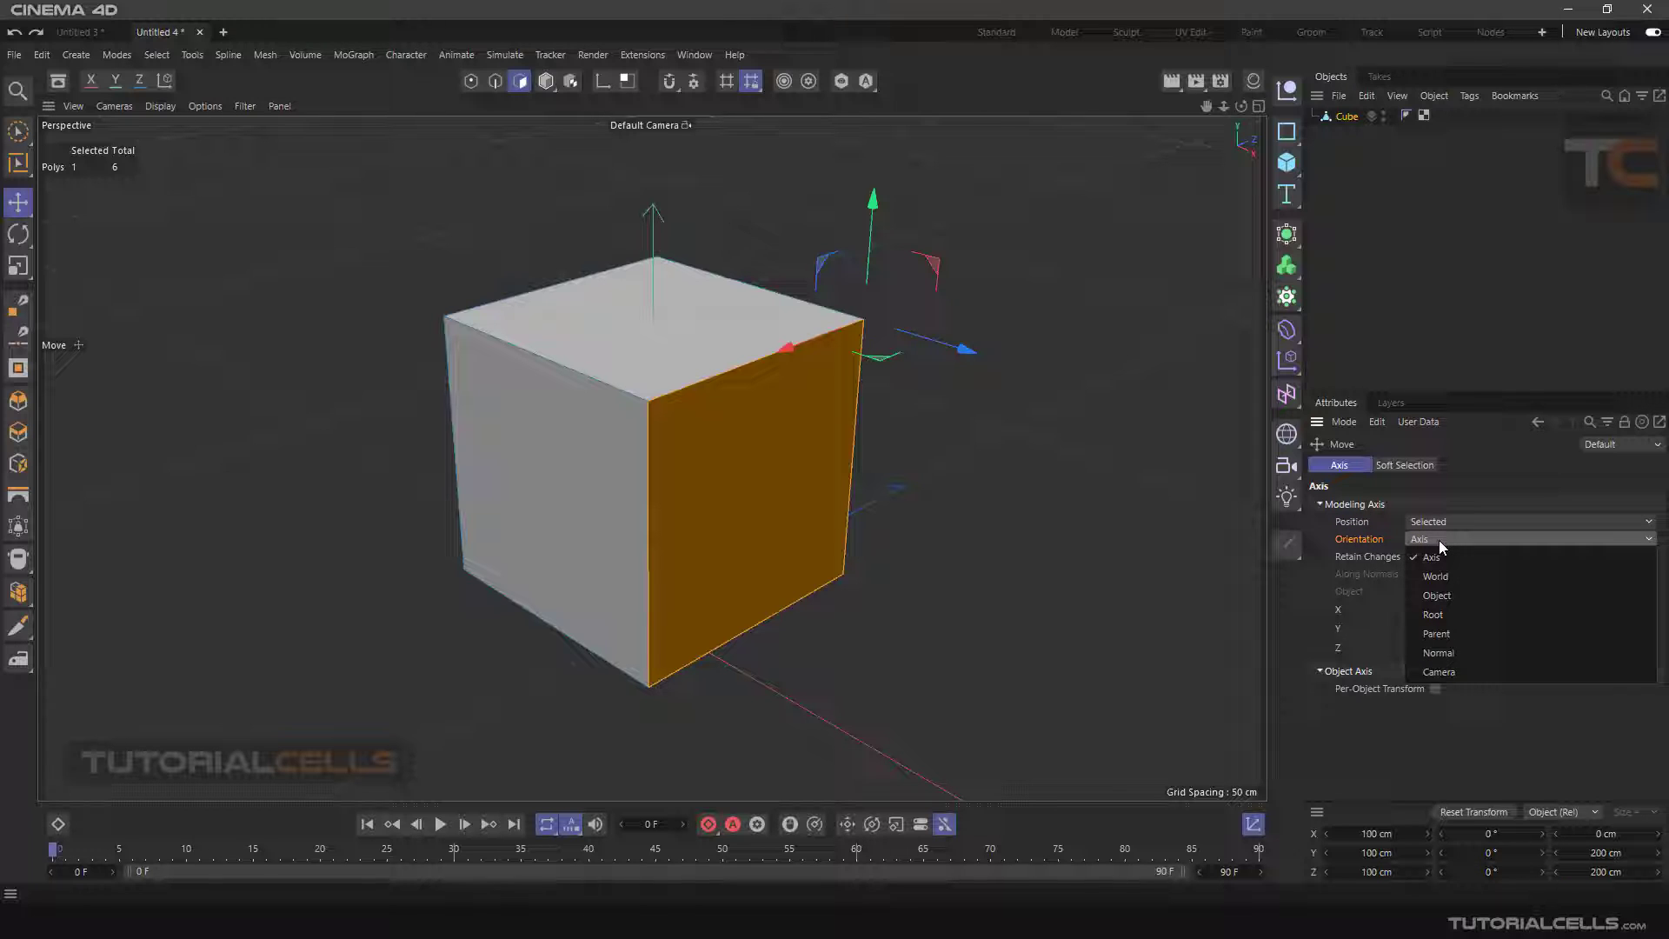
left_click(1439, 540)
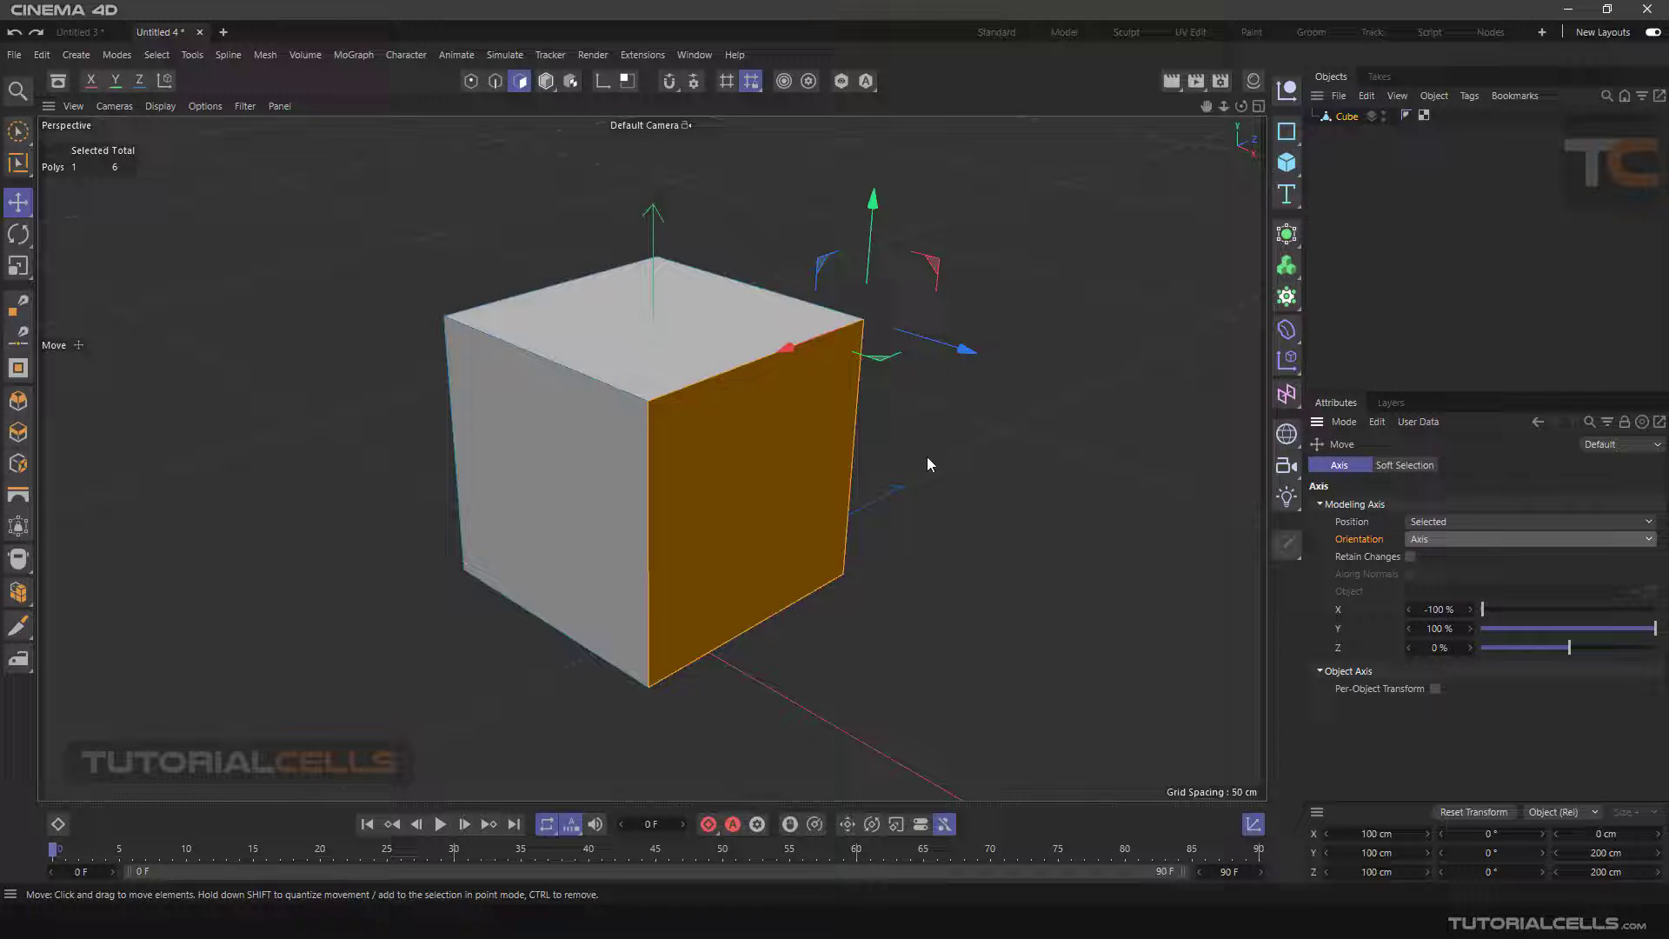
Switch to the Untitled 3 project and inspect the axes of the nested Cube and its parent Cylinder
left_click(91, 33)
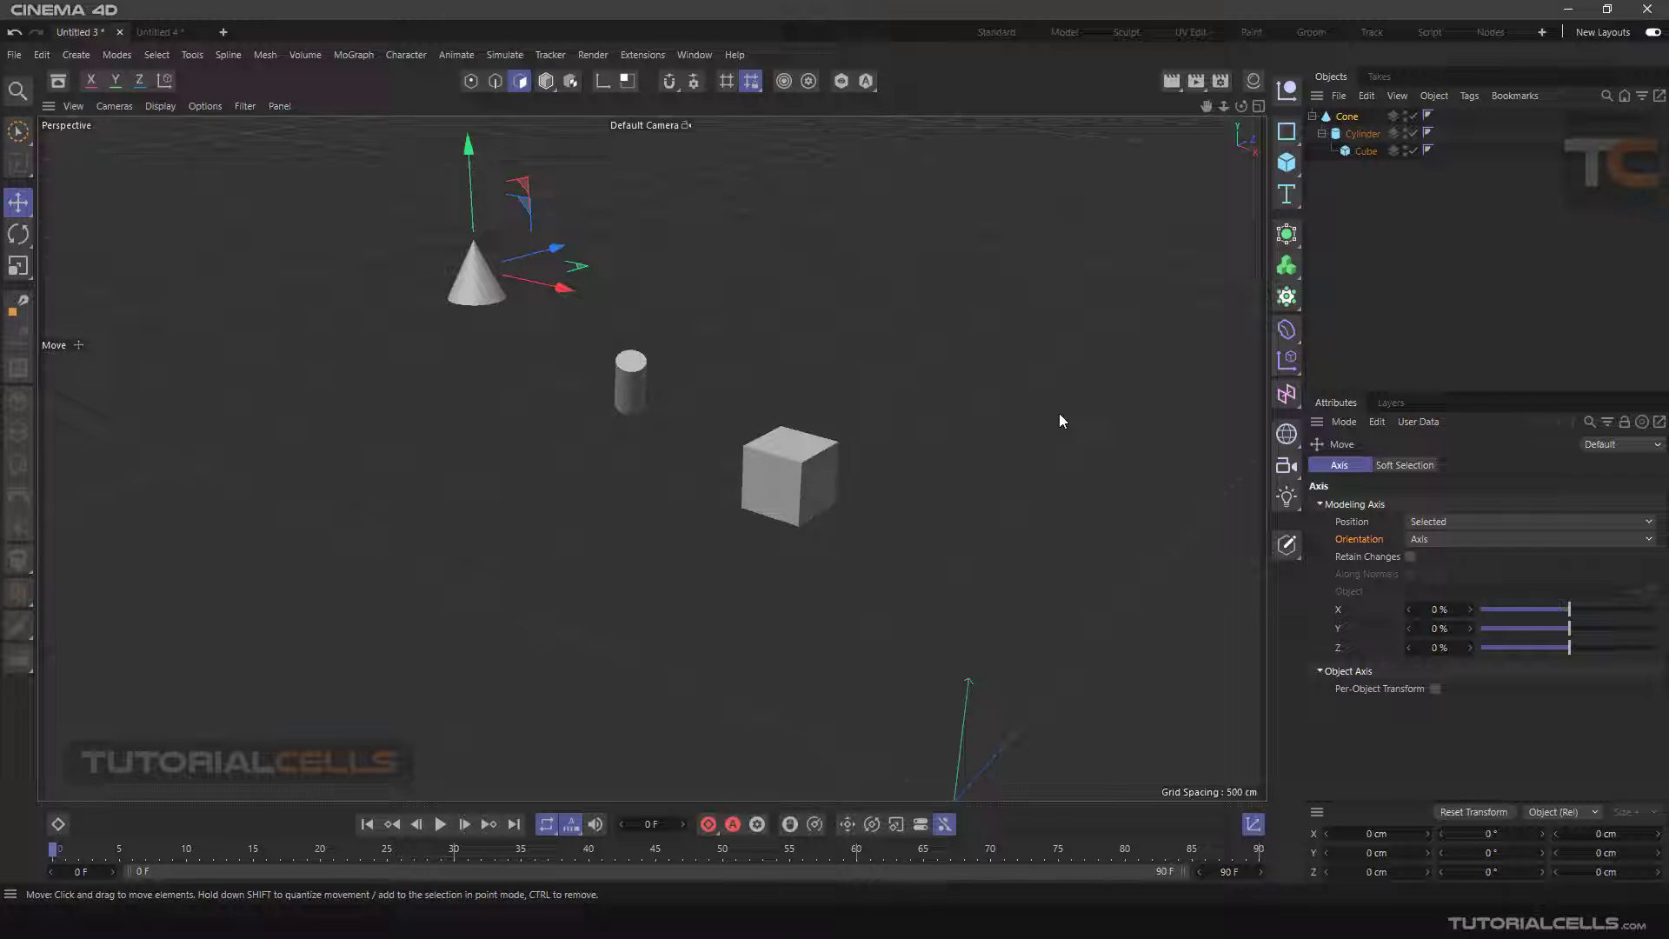
left_click(1362, 153)
left_click(1363, 136)
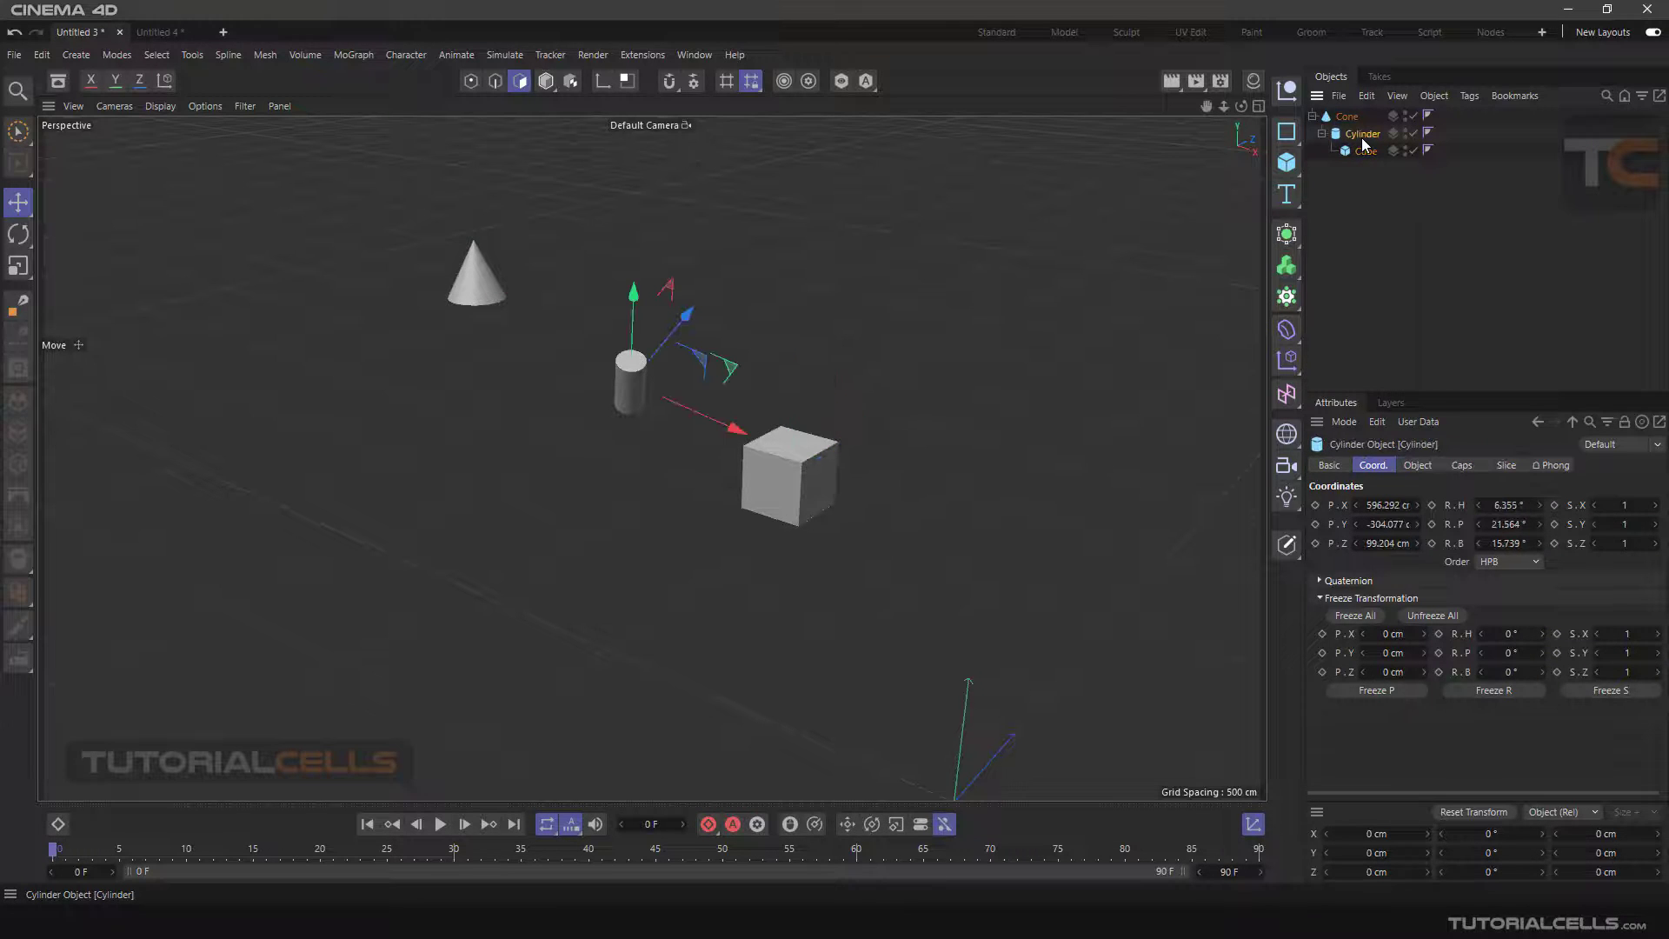
Inspect the axes of the Cone, Cylinder and Cube by selecting each object in the hierarchy
left_click(1350, 119)
left_click(1363, 152)
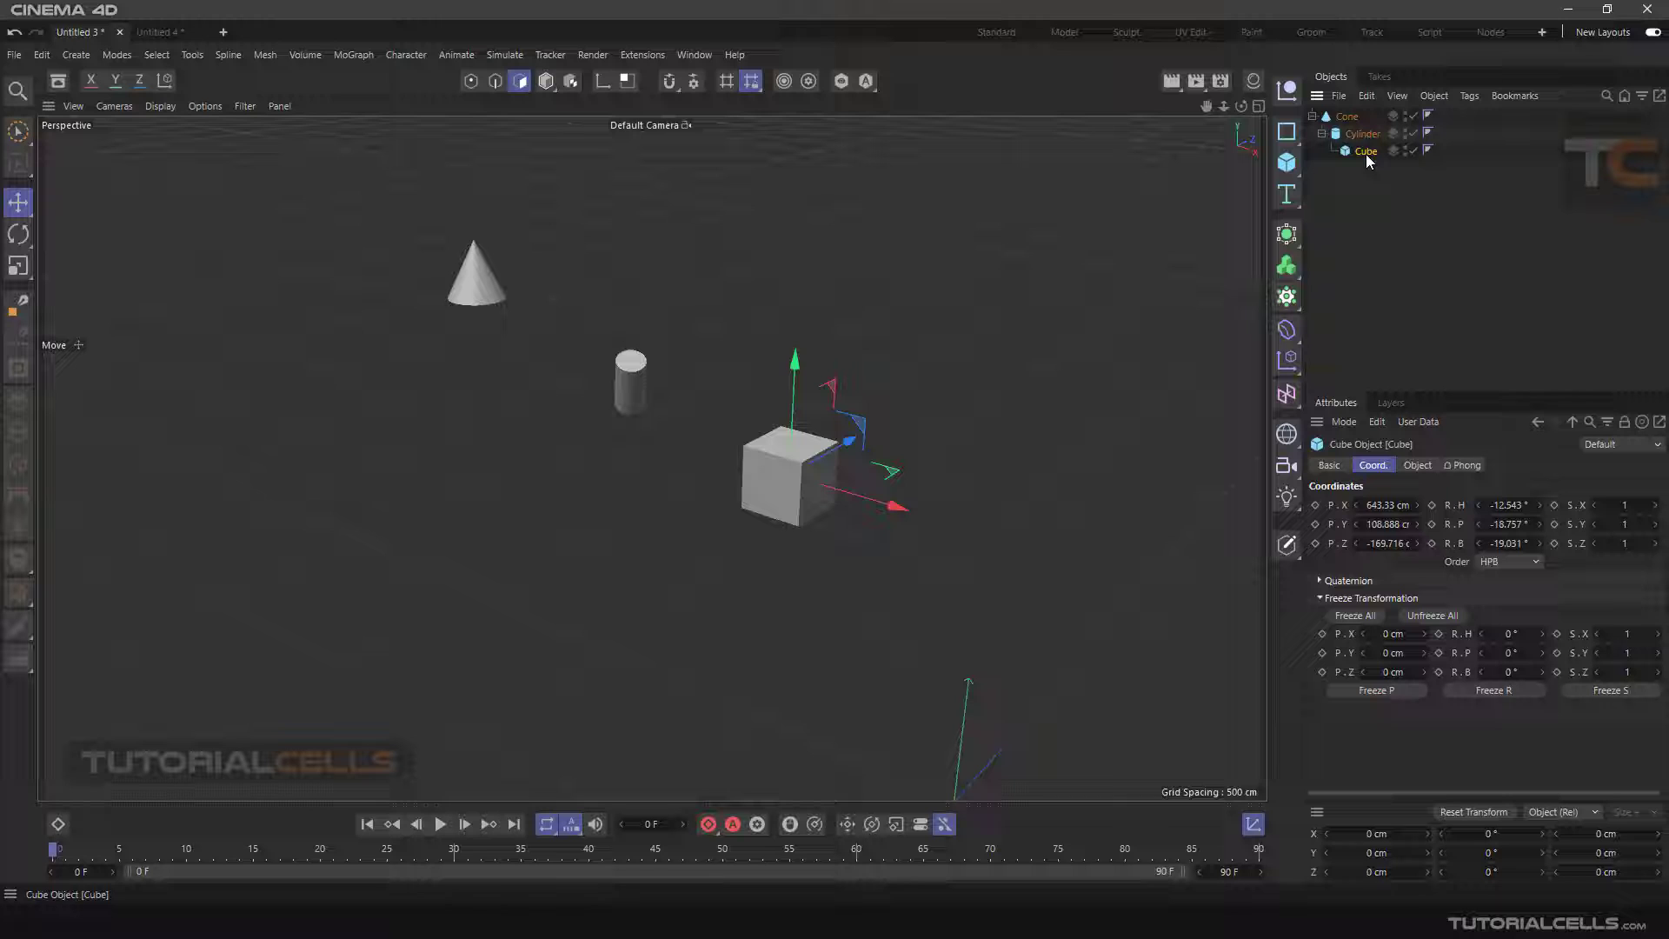
left_click(1363, 135)
left_click(1348, 117)
left_click(1259, 155)
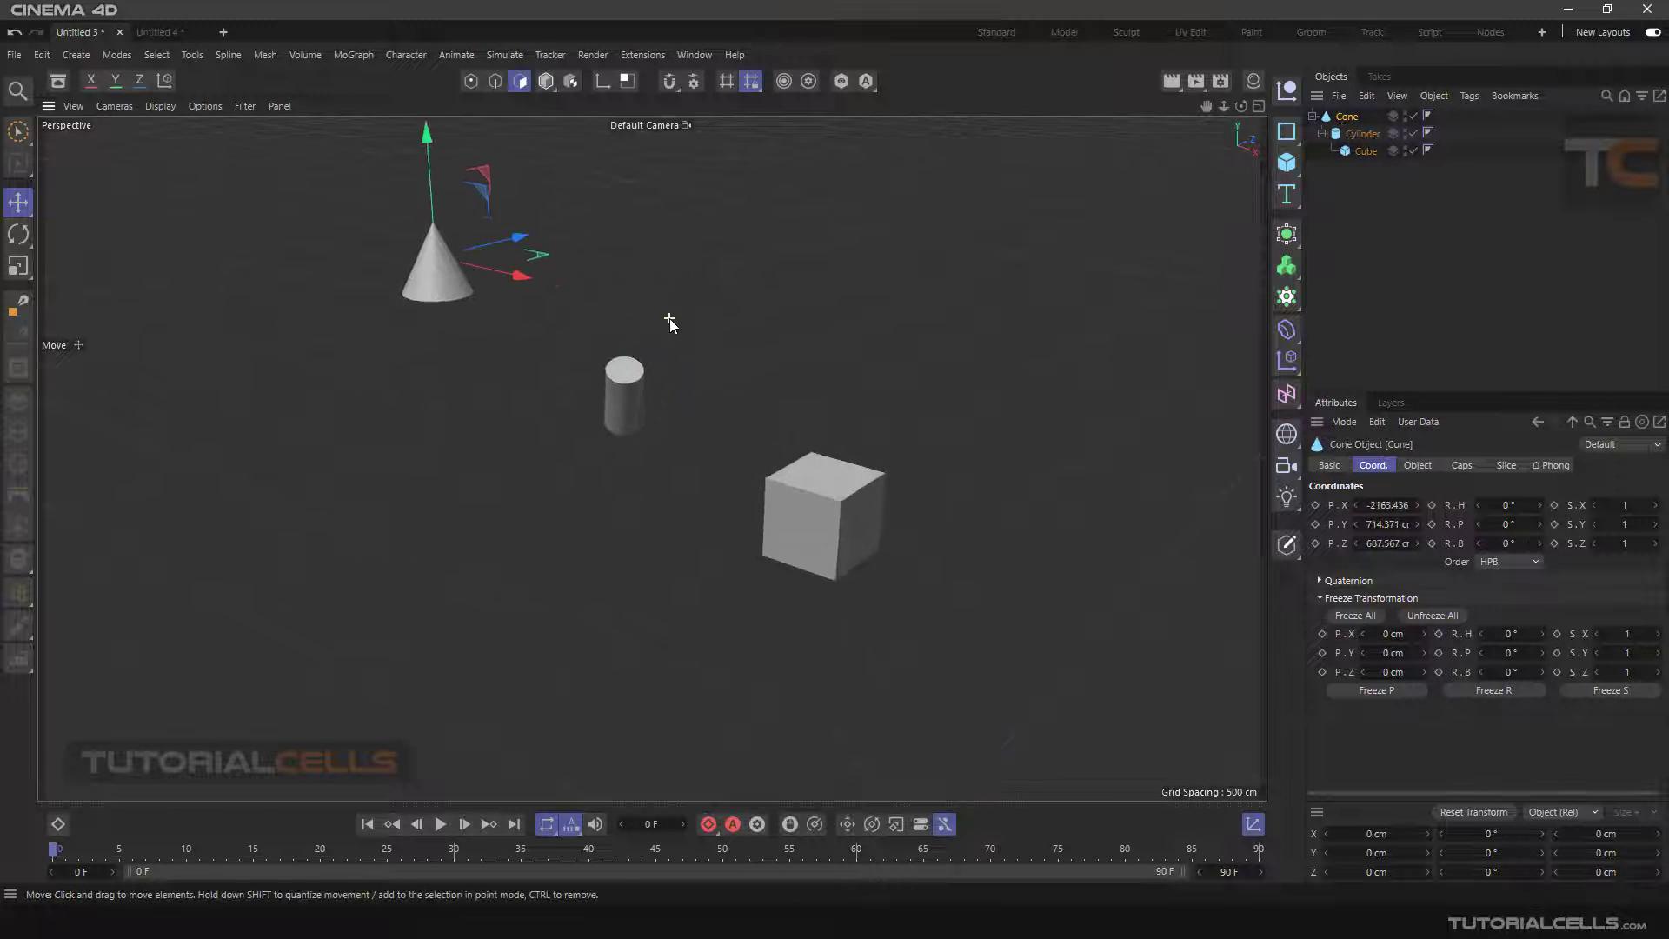
left_click_drag(662, 353, 693, 412, "alt")
Select the Cone, Cylinder and Cube together and make them editable
left_click(1333, 190)
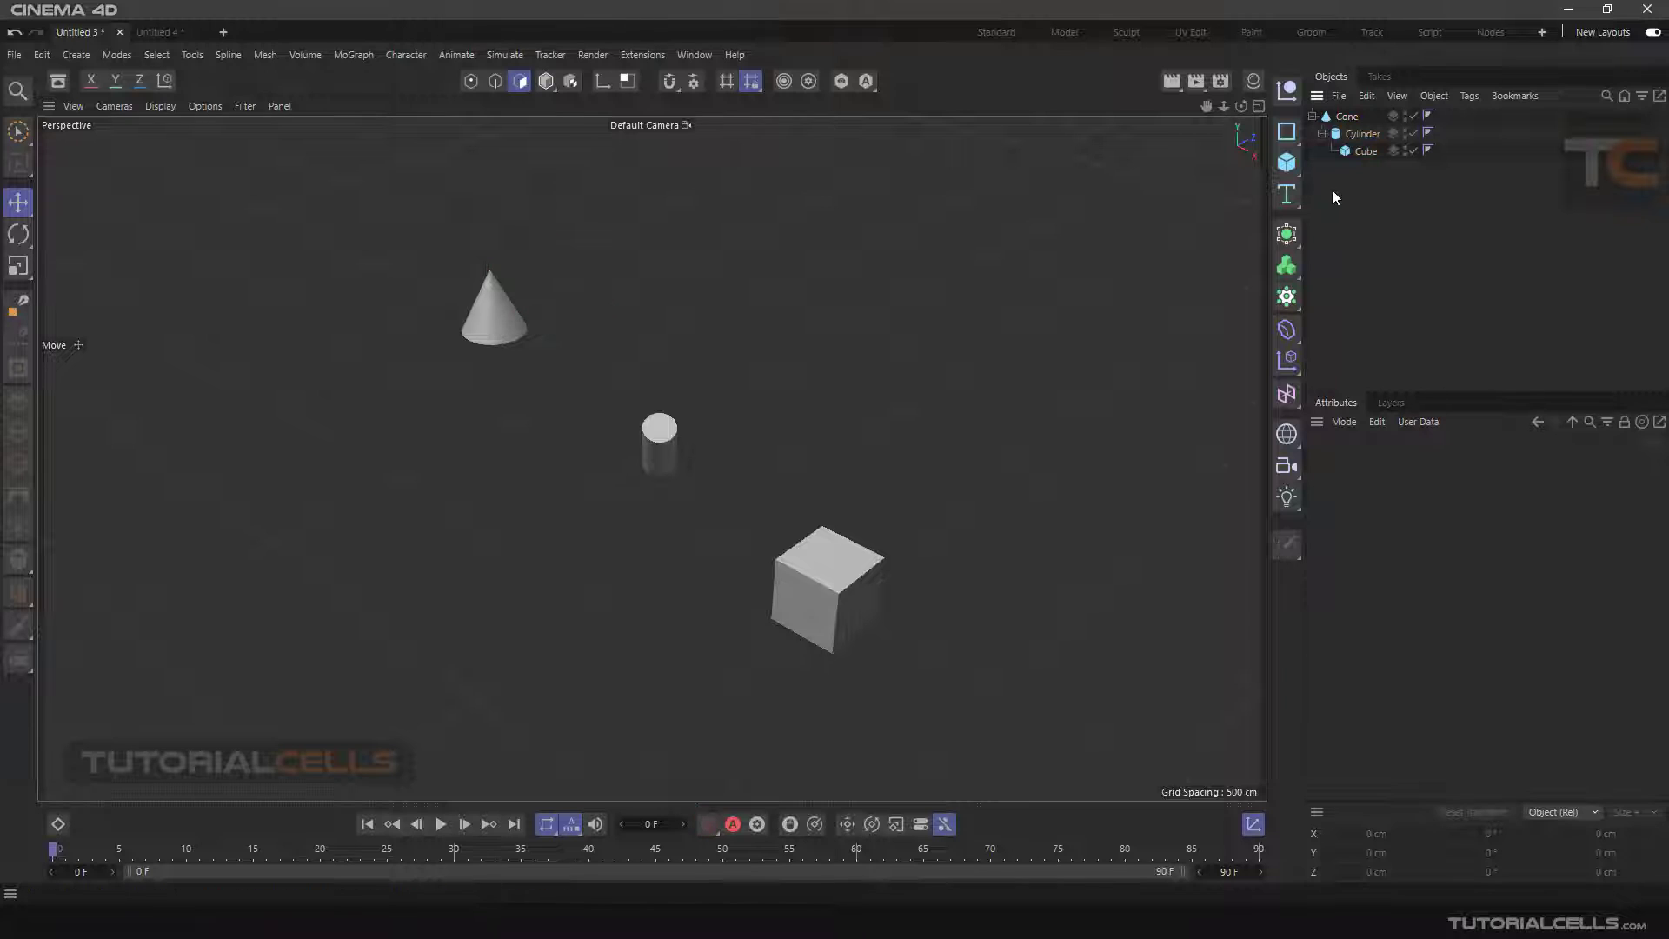
left_click_drag(1373, 181, 1315, 109)
key("c")
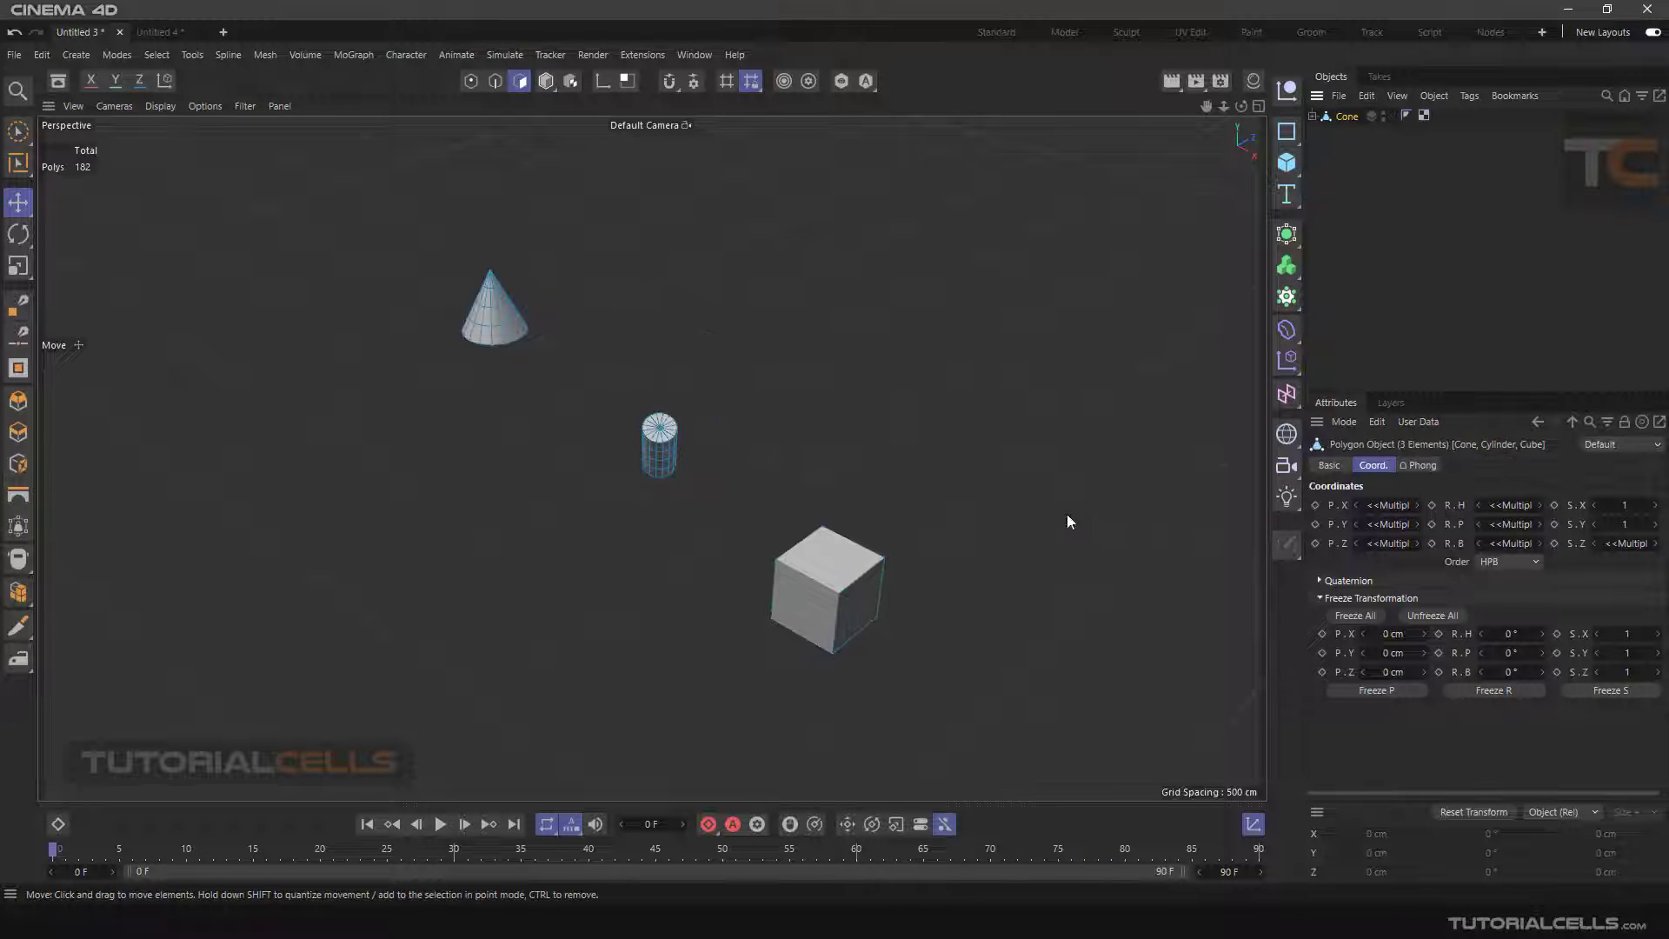
Isolate the cube as the selected object in model mode and select its side face in polygon mode
left_click_drag(606, 436, 633, 397, "alt")
mouse_move(765, 470)
left_mouse_down("alt")
mouse_move(844, 519)
mouse_move(754, 417)
mouse_move(729, 426)
left_mouse_up("alt")
left_click(546, 81)
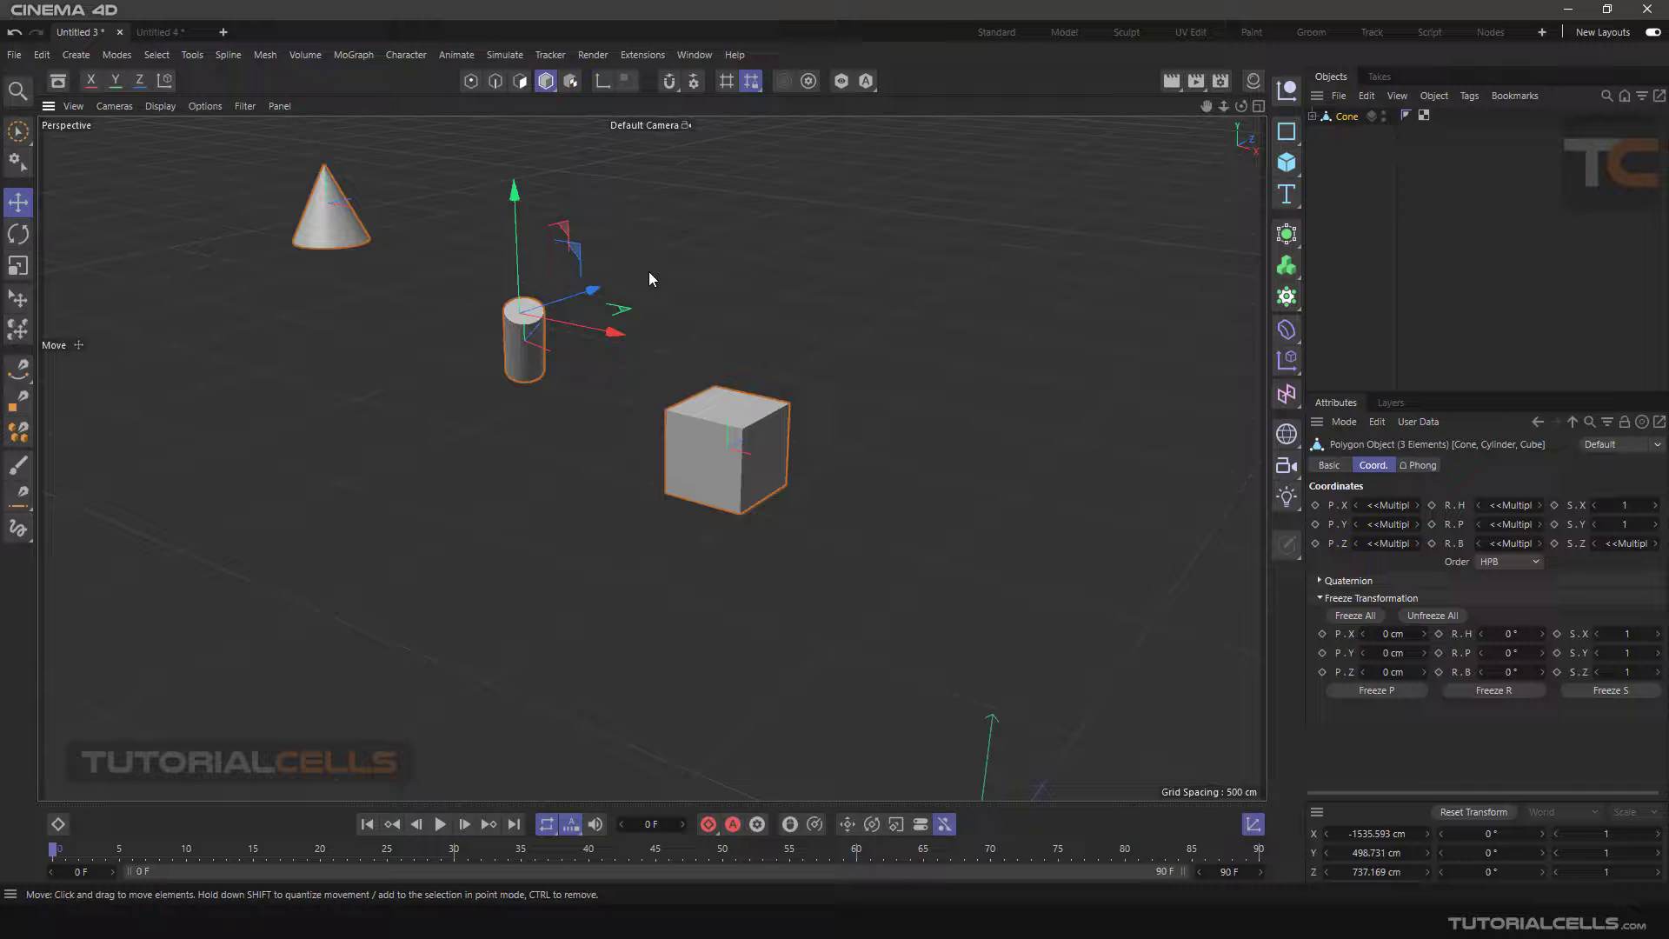
left_click(767, 461)
left_click(520, 81)
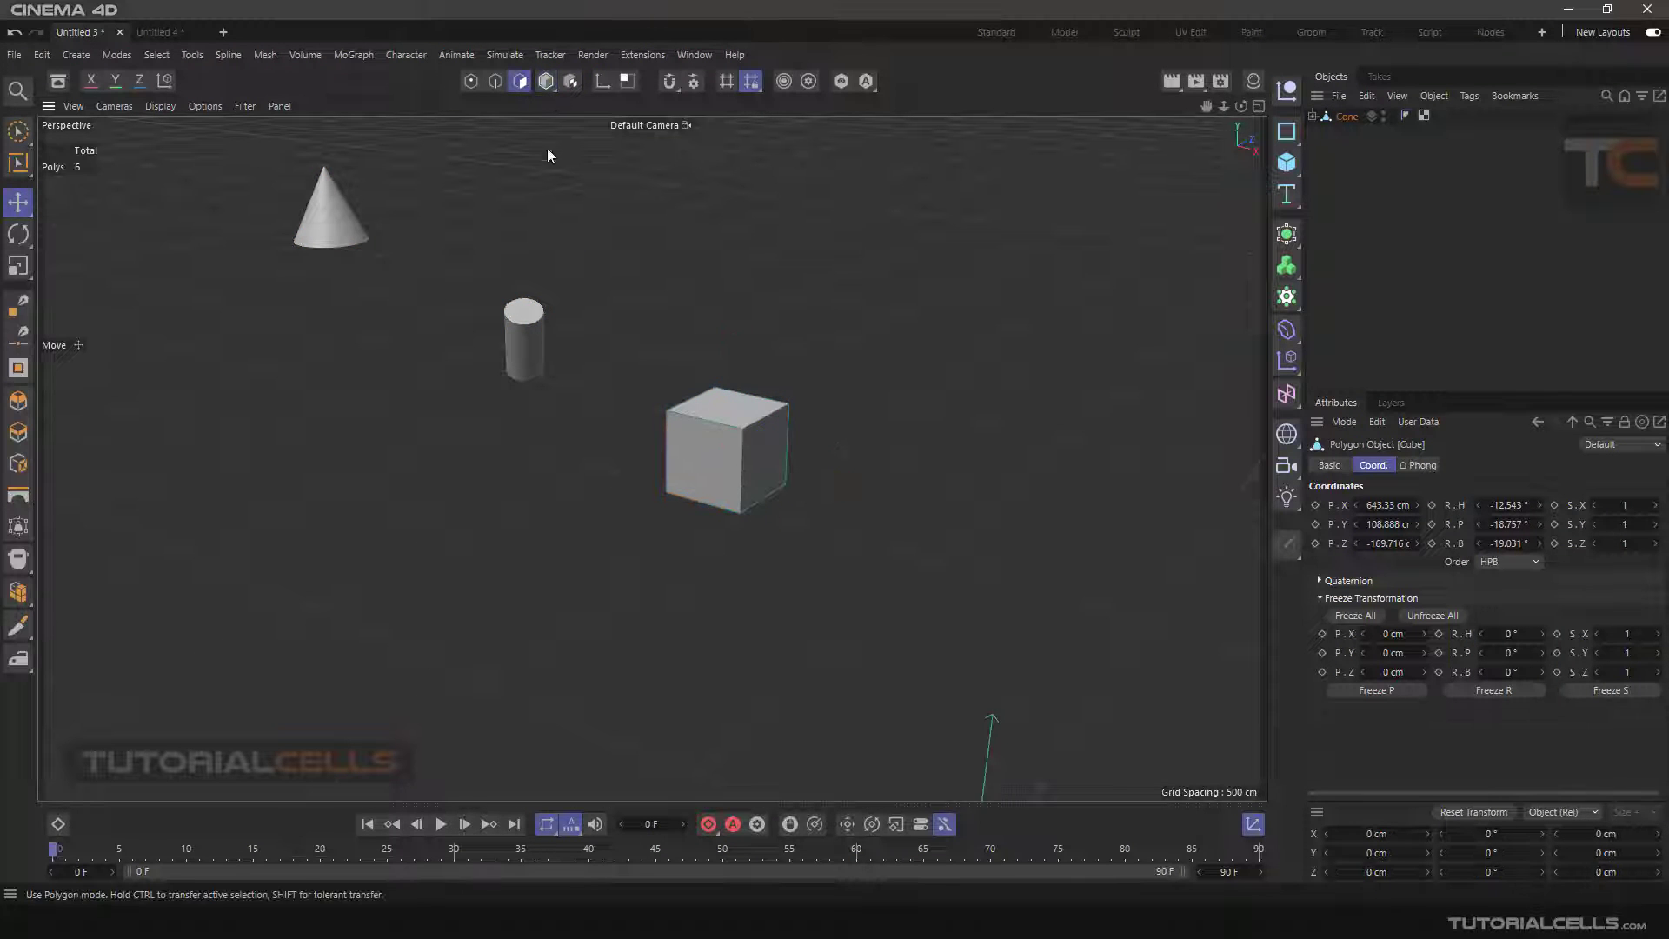
left_click(769, 452)
scroll(751, 456, "up", 8)
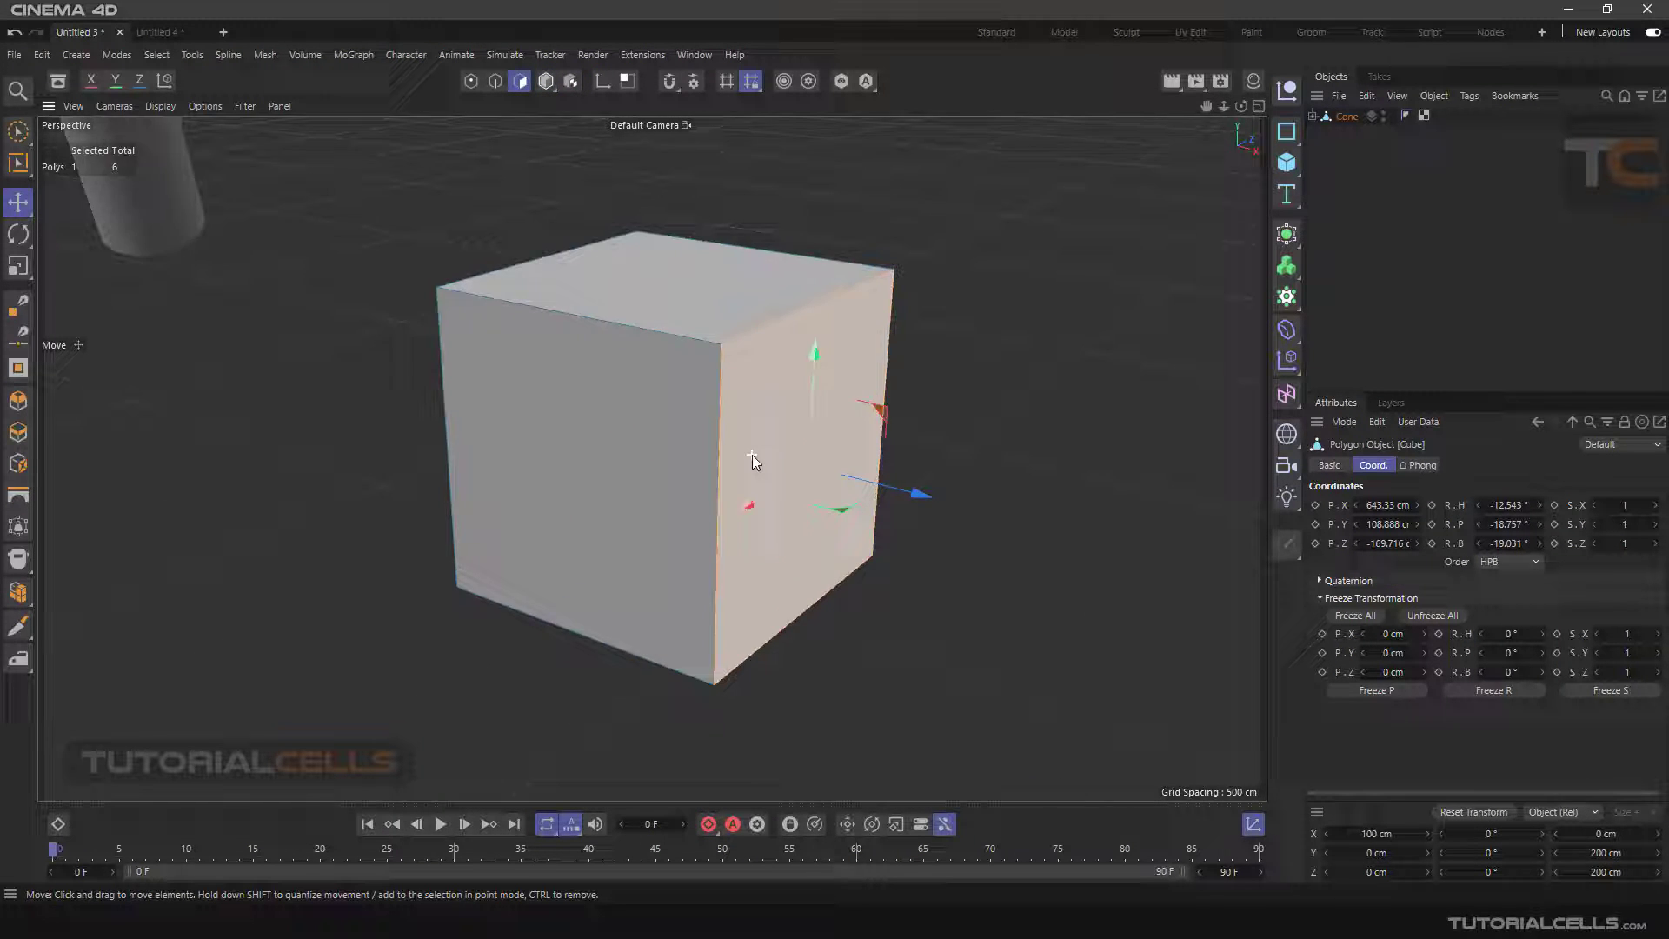
Show the Move tool's axis settings and set the modeling axis Position to World for the selected face
left_click(18, 202)
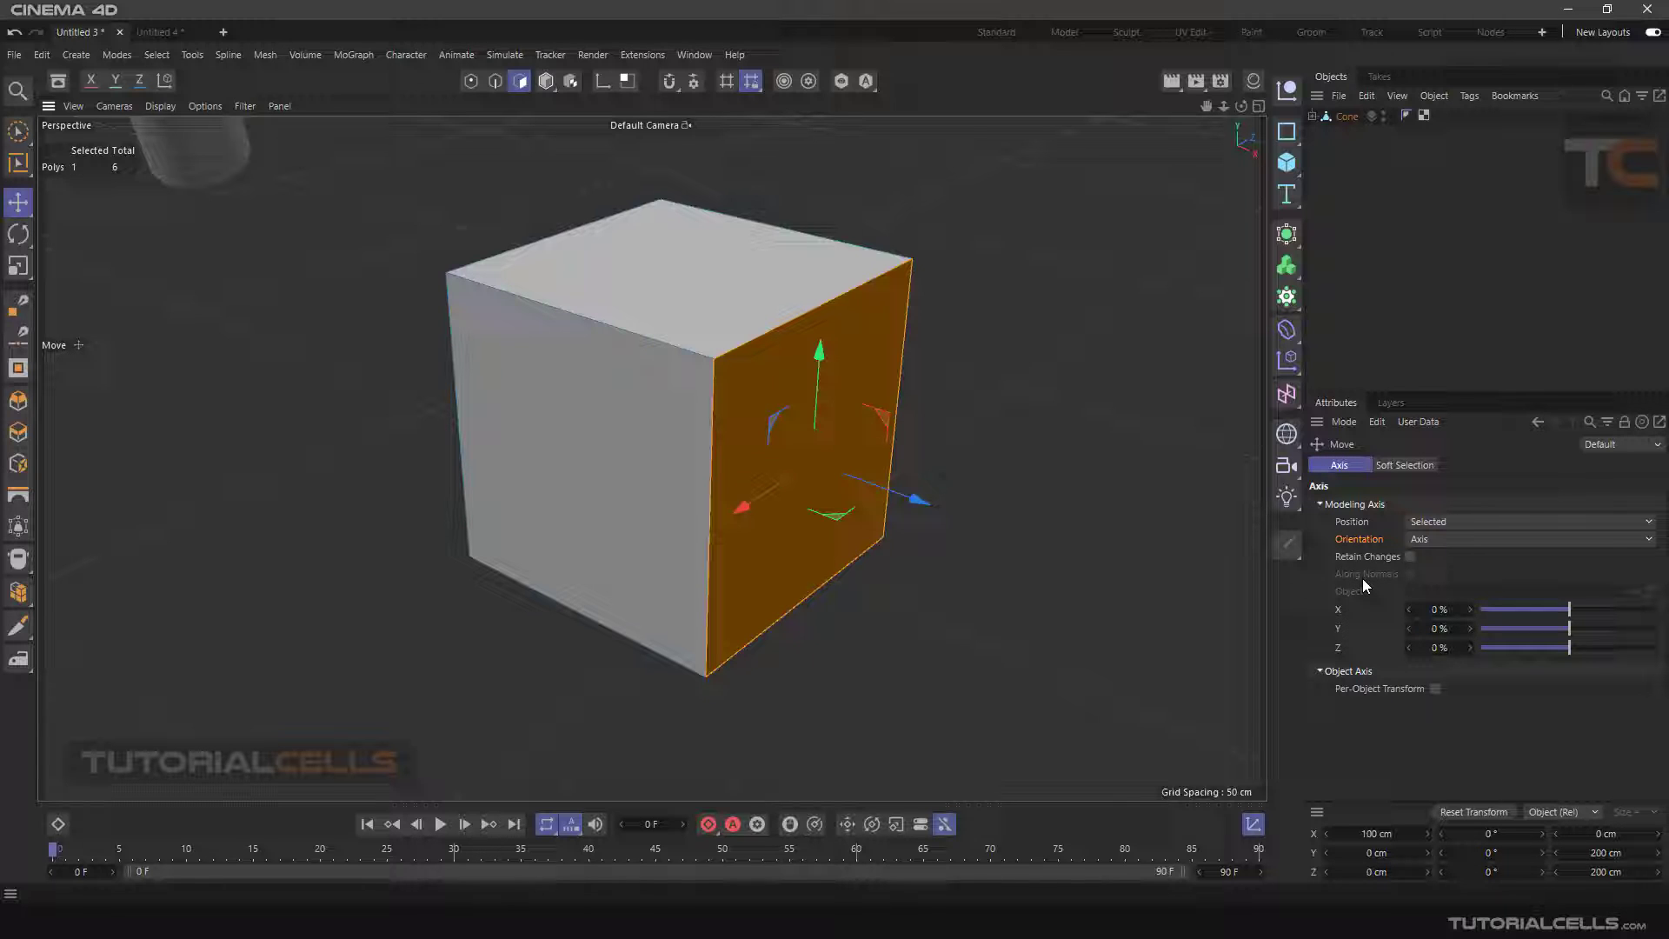
left_click(1353, 522)
scroll(1000, 503, "down", 2)
scroll(846, 476, "down", 6)
middle_click_drag(772, 567, 737, 470, "alt")
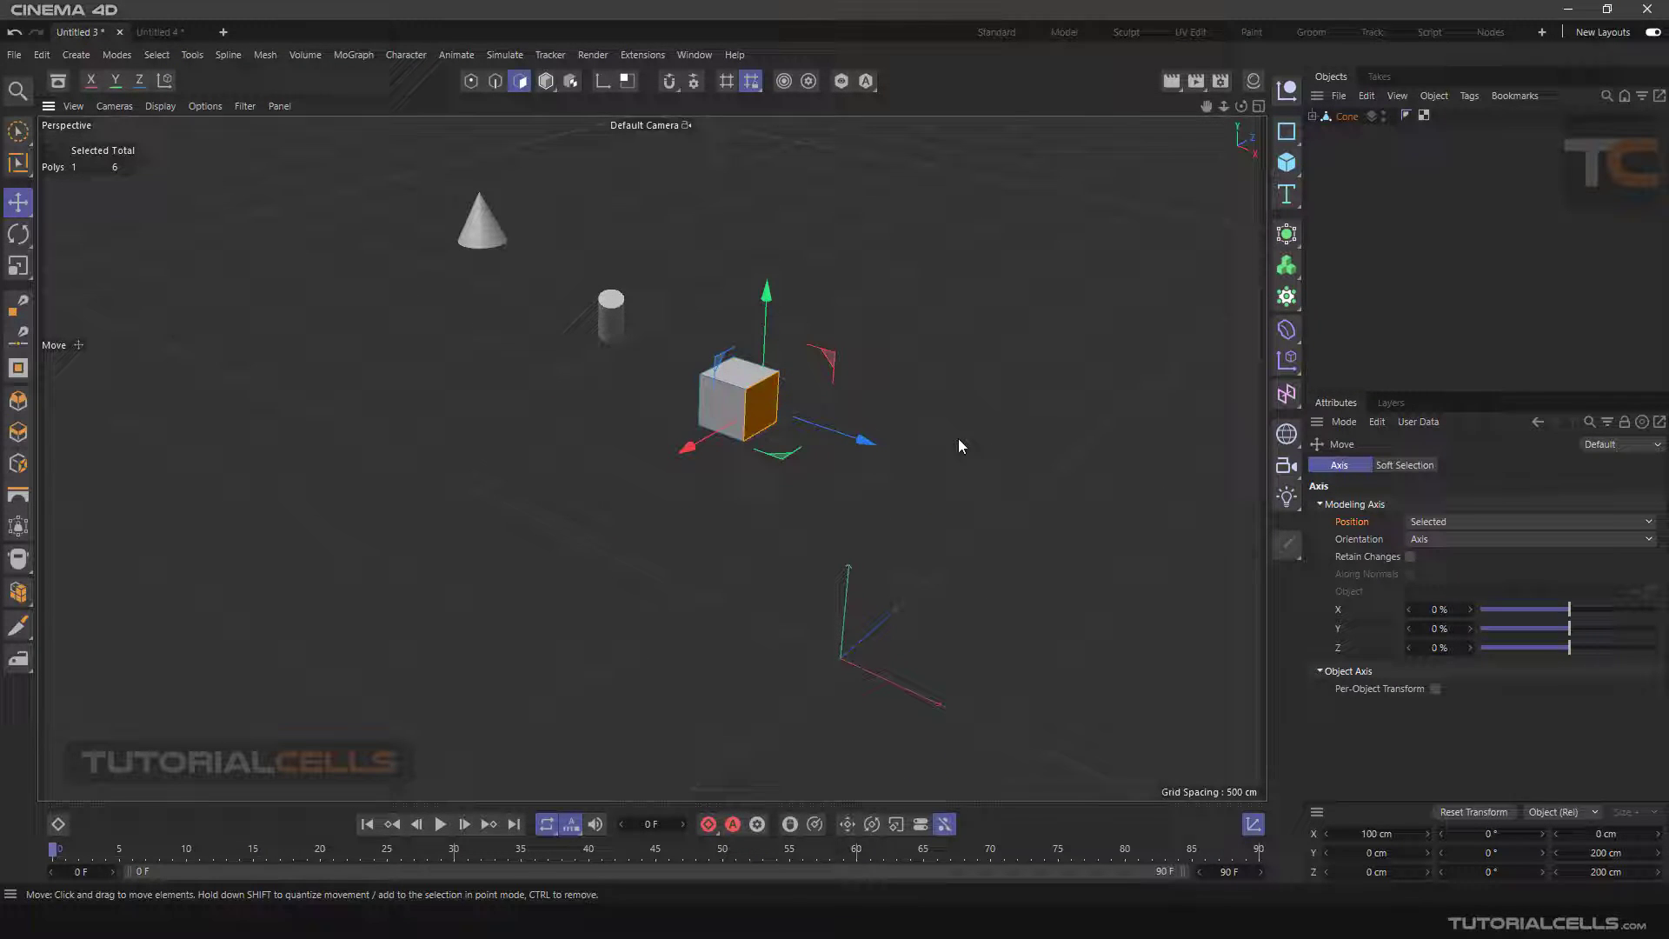
scroll(775, 399, "up", 5)
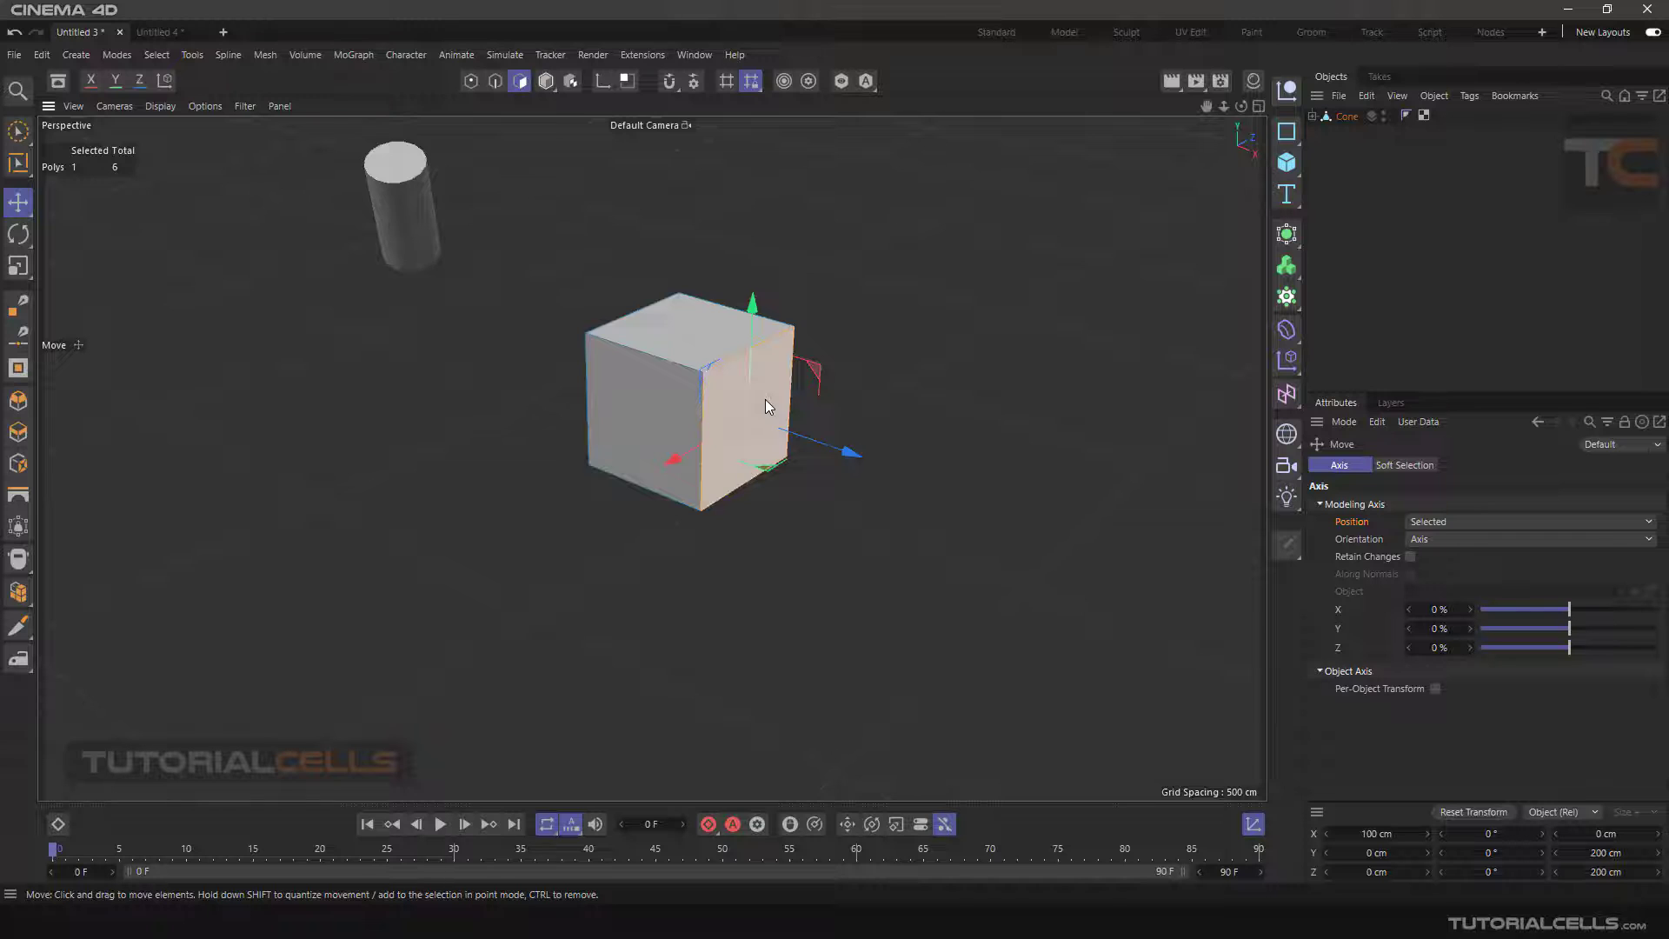
scroll(765, 399, "down", 5)
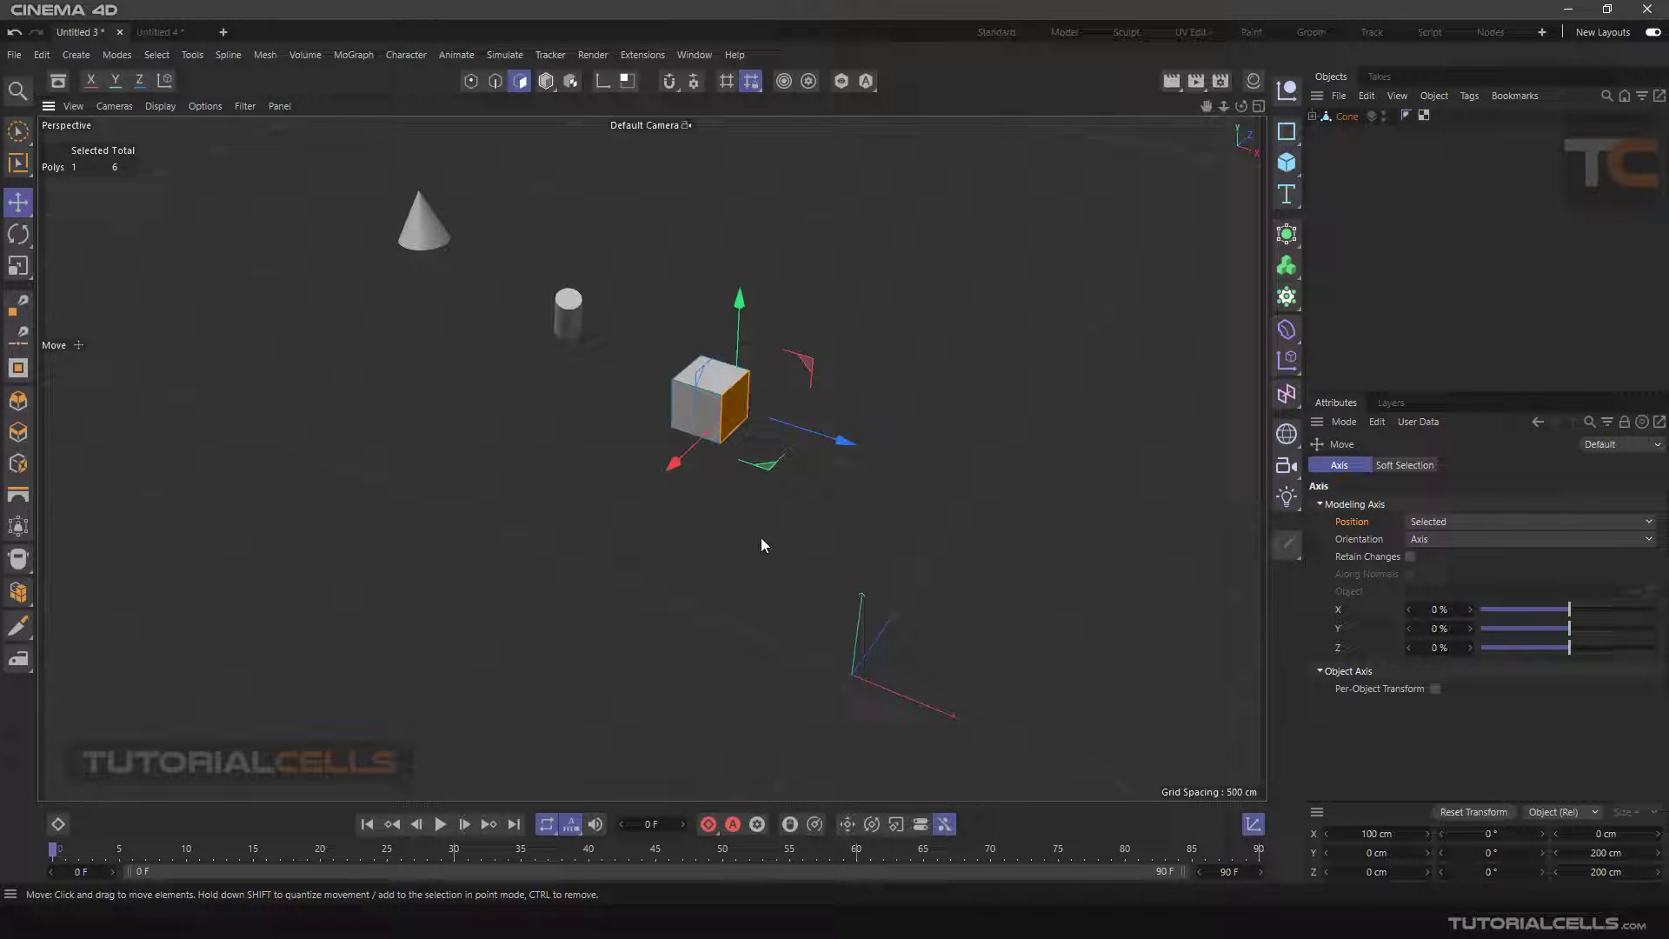
left_click(1429, 522)
left_click(1437, 540)
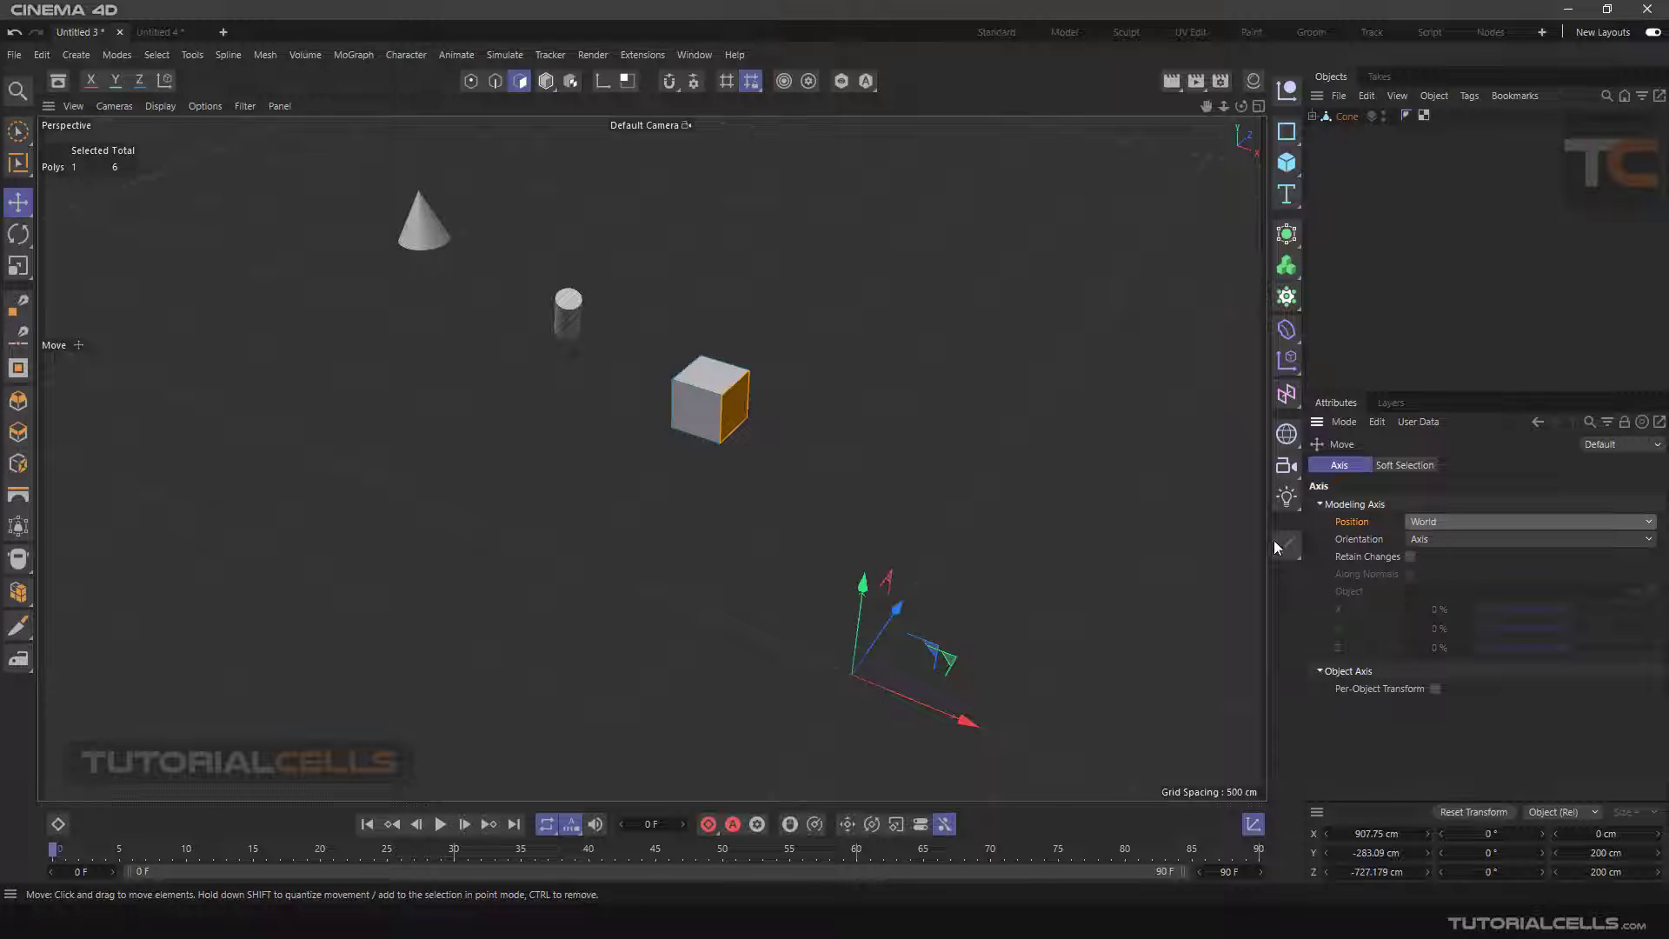
Set the modeling axis Position to Object and inspect the axis on the cube
left_click(1476, 522)
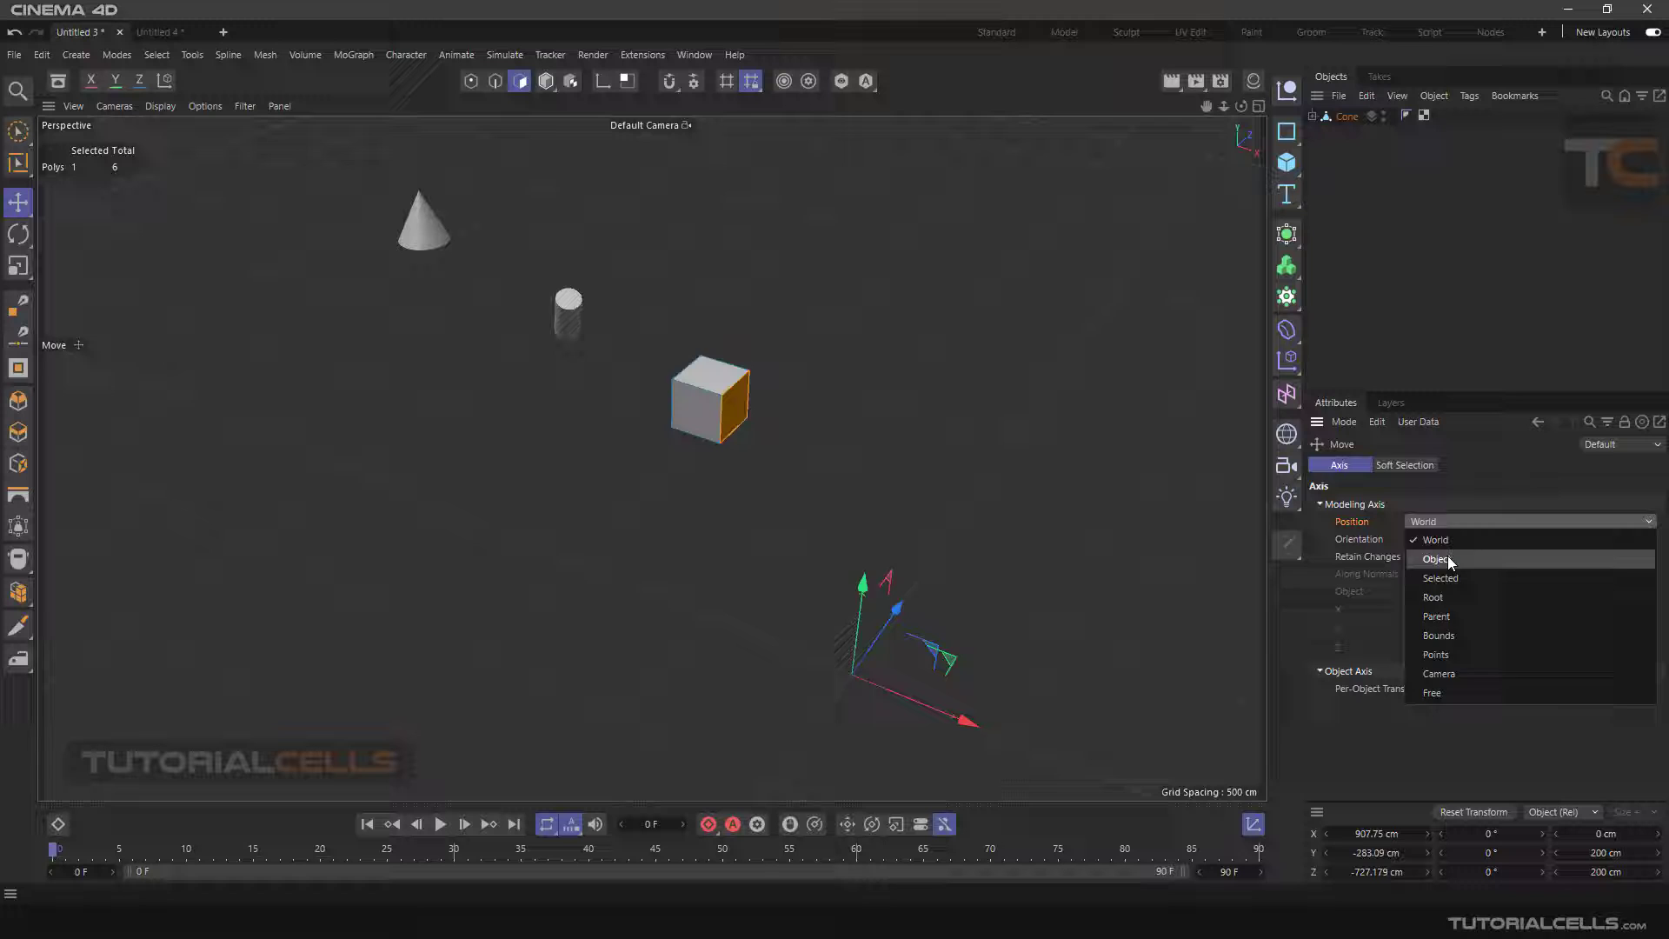
left_click(1449, 559)
scroll(720, 383, "up", 5)
left_click_drag(719, 373, 829, 426, "alt")
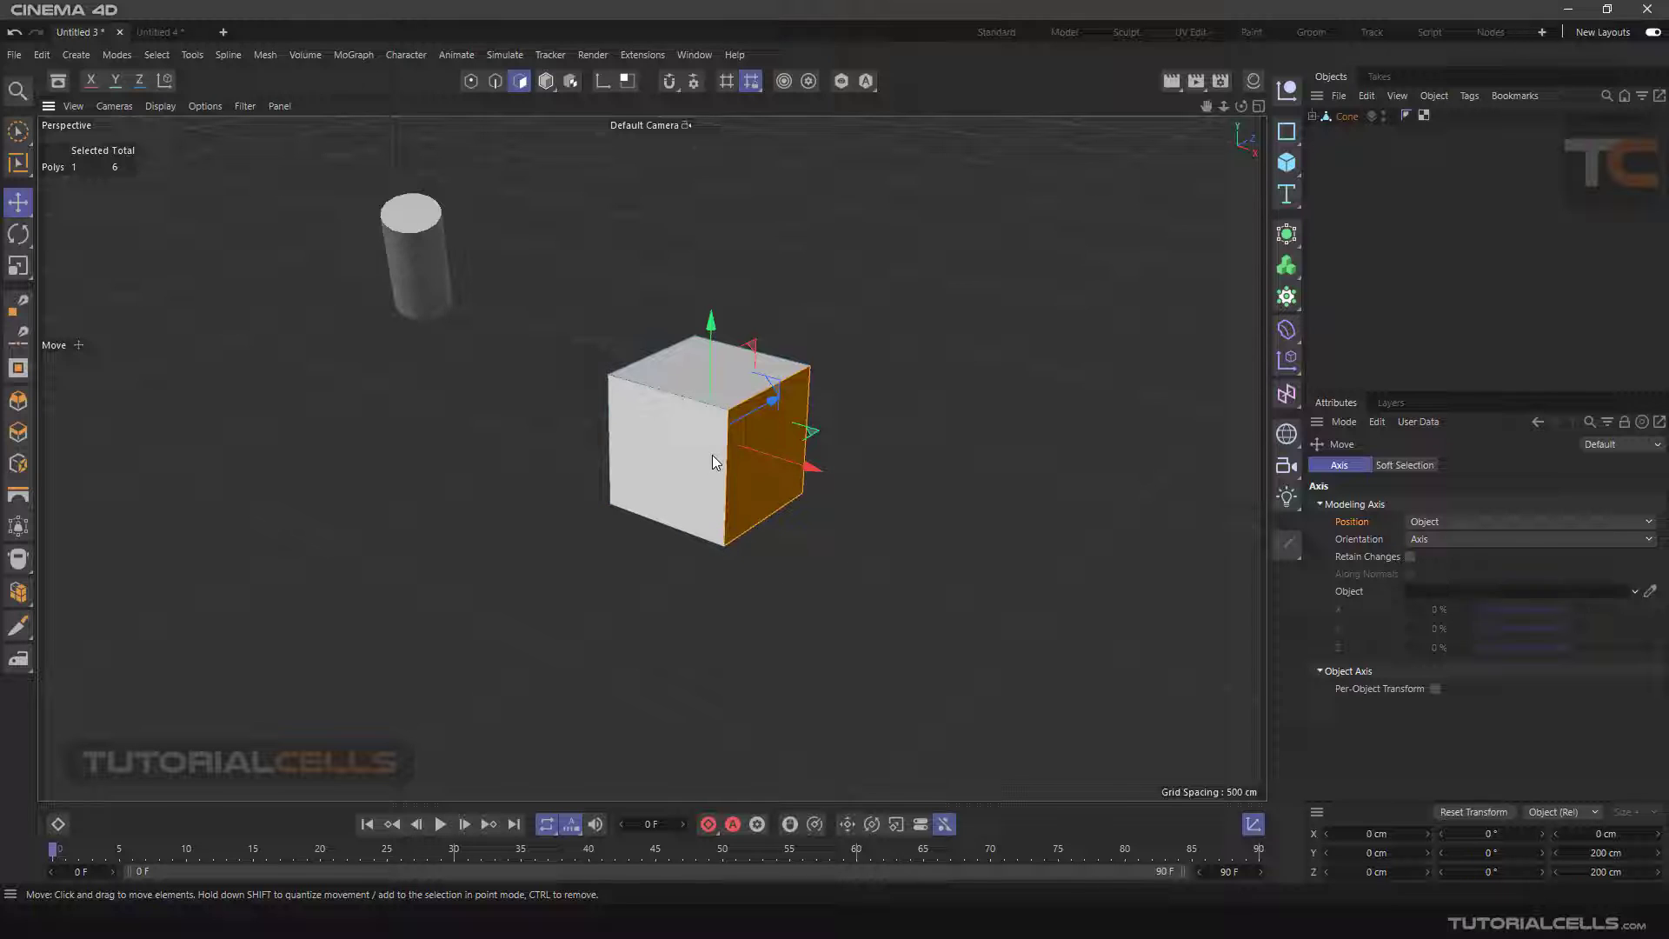
mouse_move(713, 455)
left_mouse_down("alt")
mouse_move(832, 362)
mouse_move(561, 408)
mouse_move(618, 522)
mouse_move(740, 477)
mouse_move(729, 484)
mouse_move(726, 461)
left_mouse_up("alt")
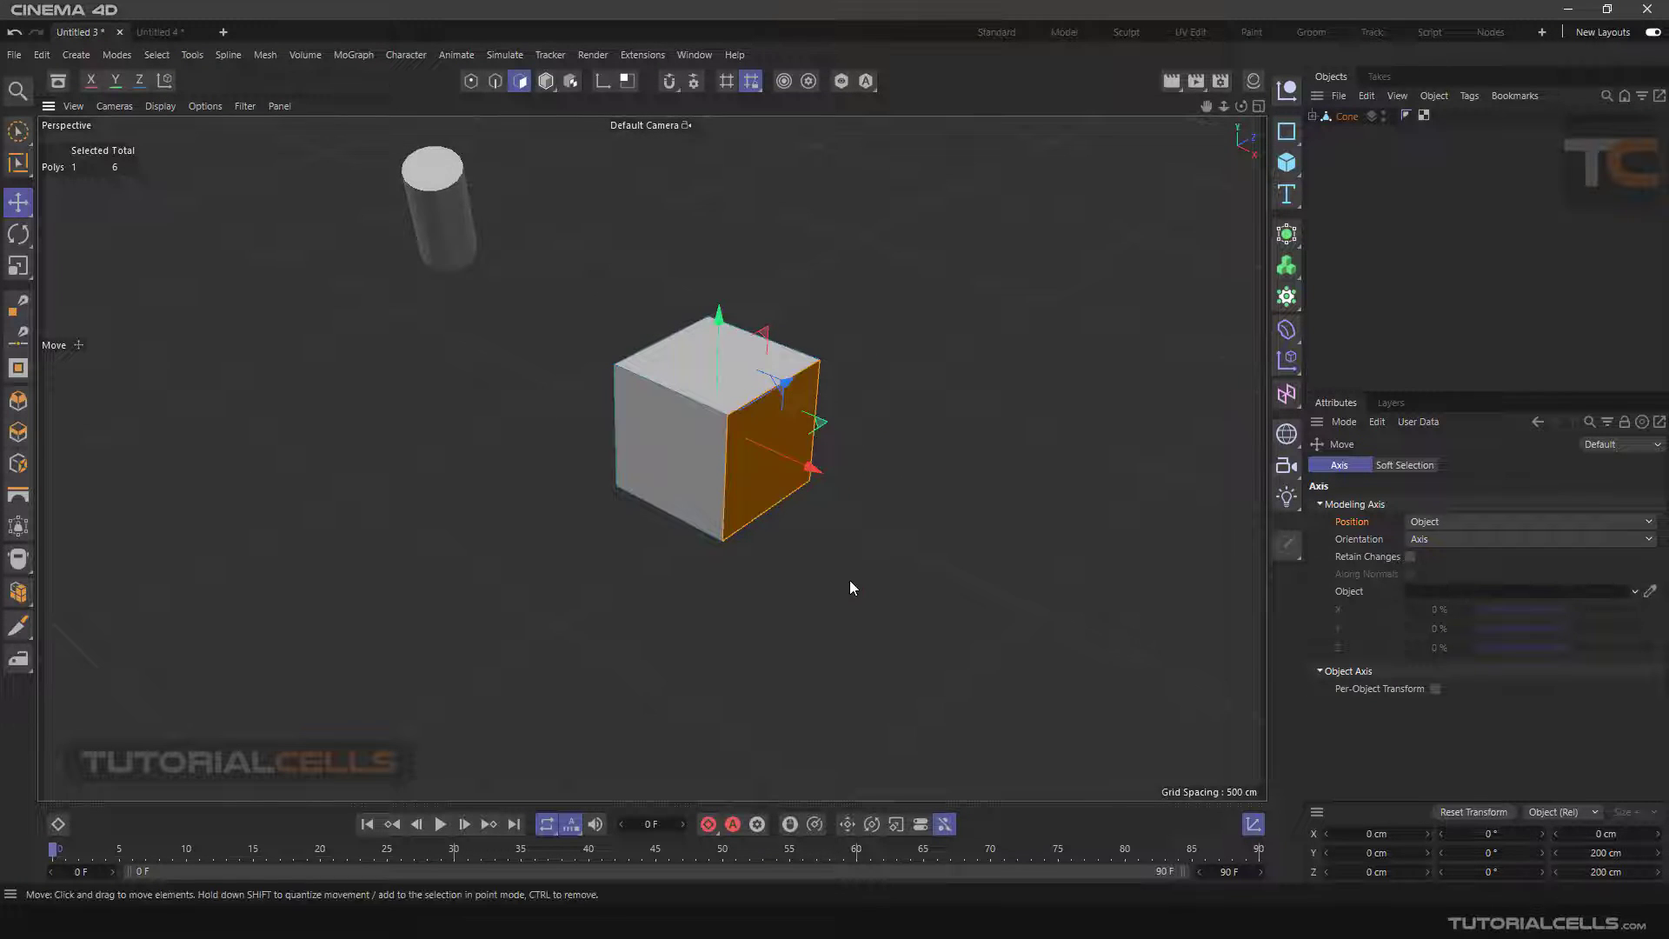
left_click_drag(849, 581, 840, 560, "alt")
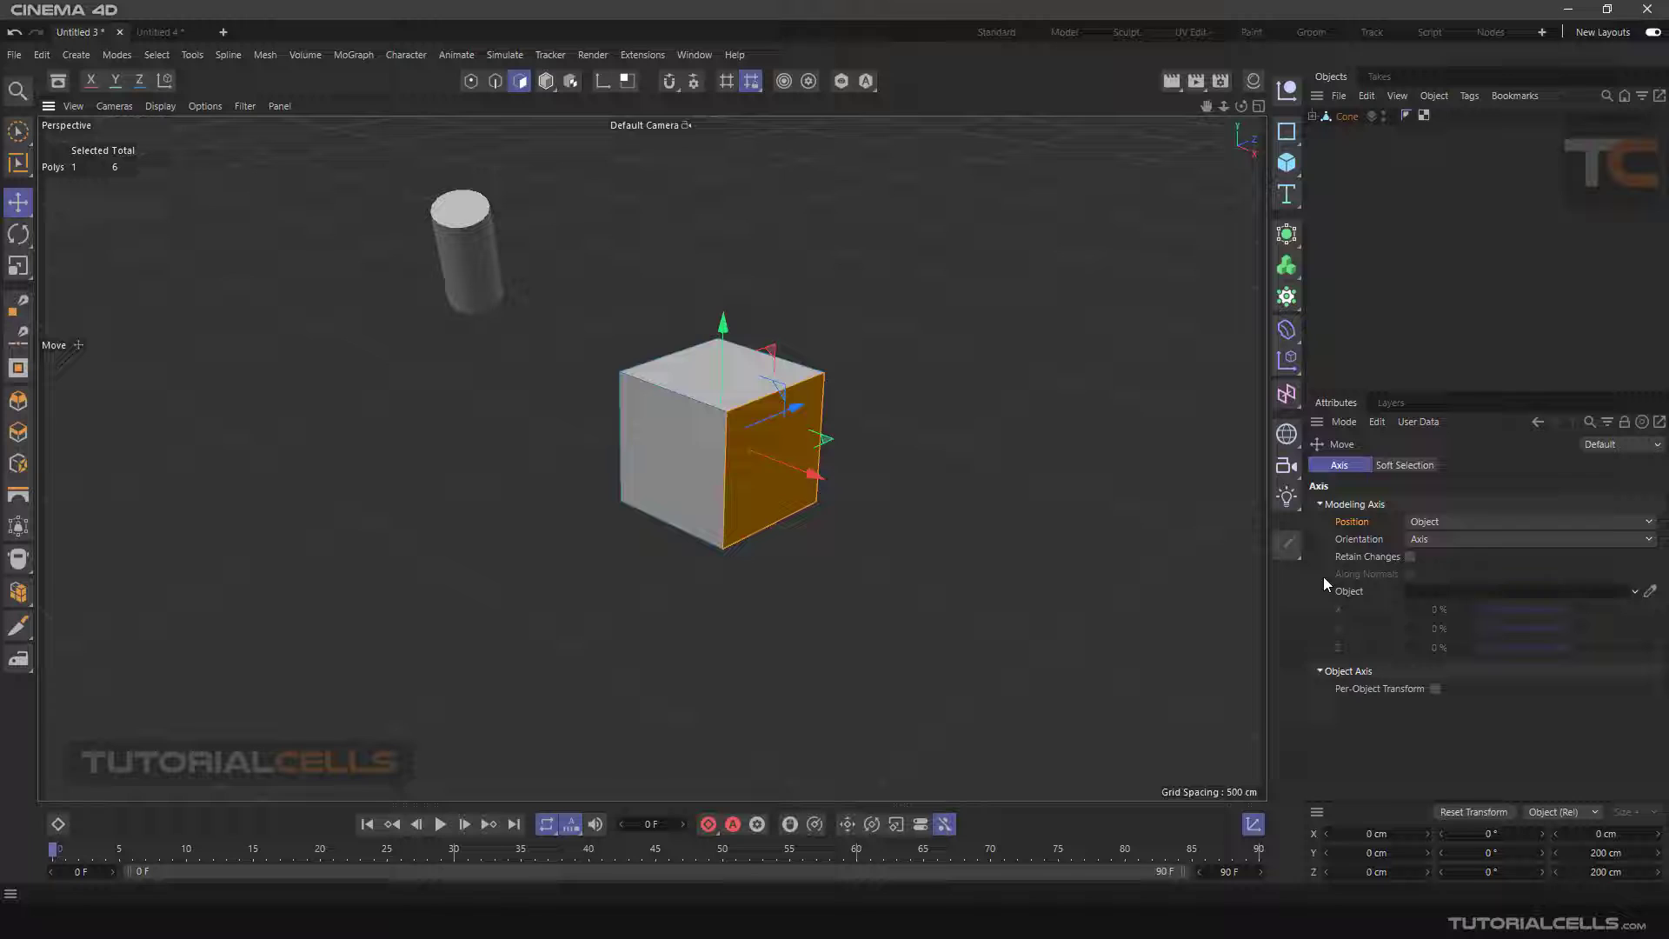
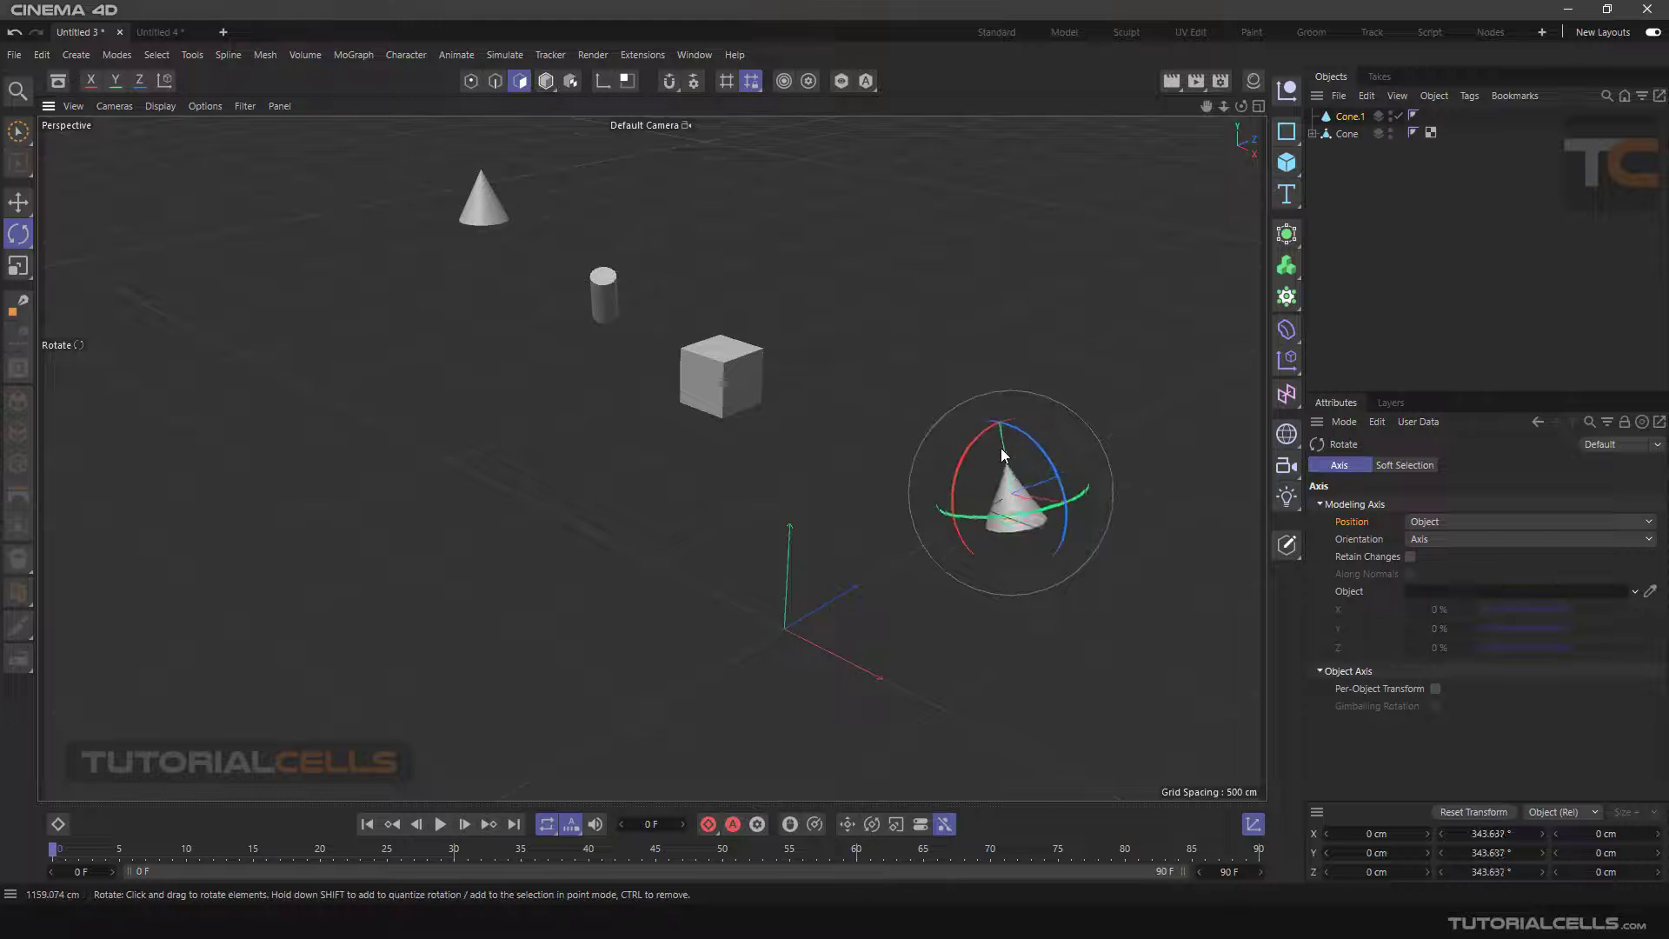
Select the cube again, pick its side face in polygon mode, and activate the Move tool
scroll(833, 448, "up", 3)
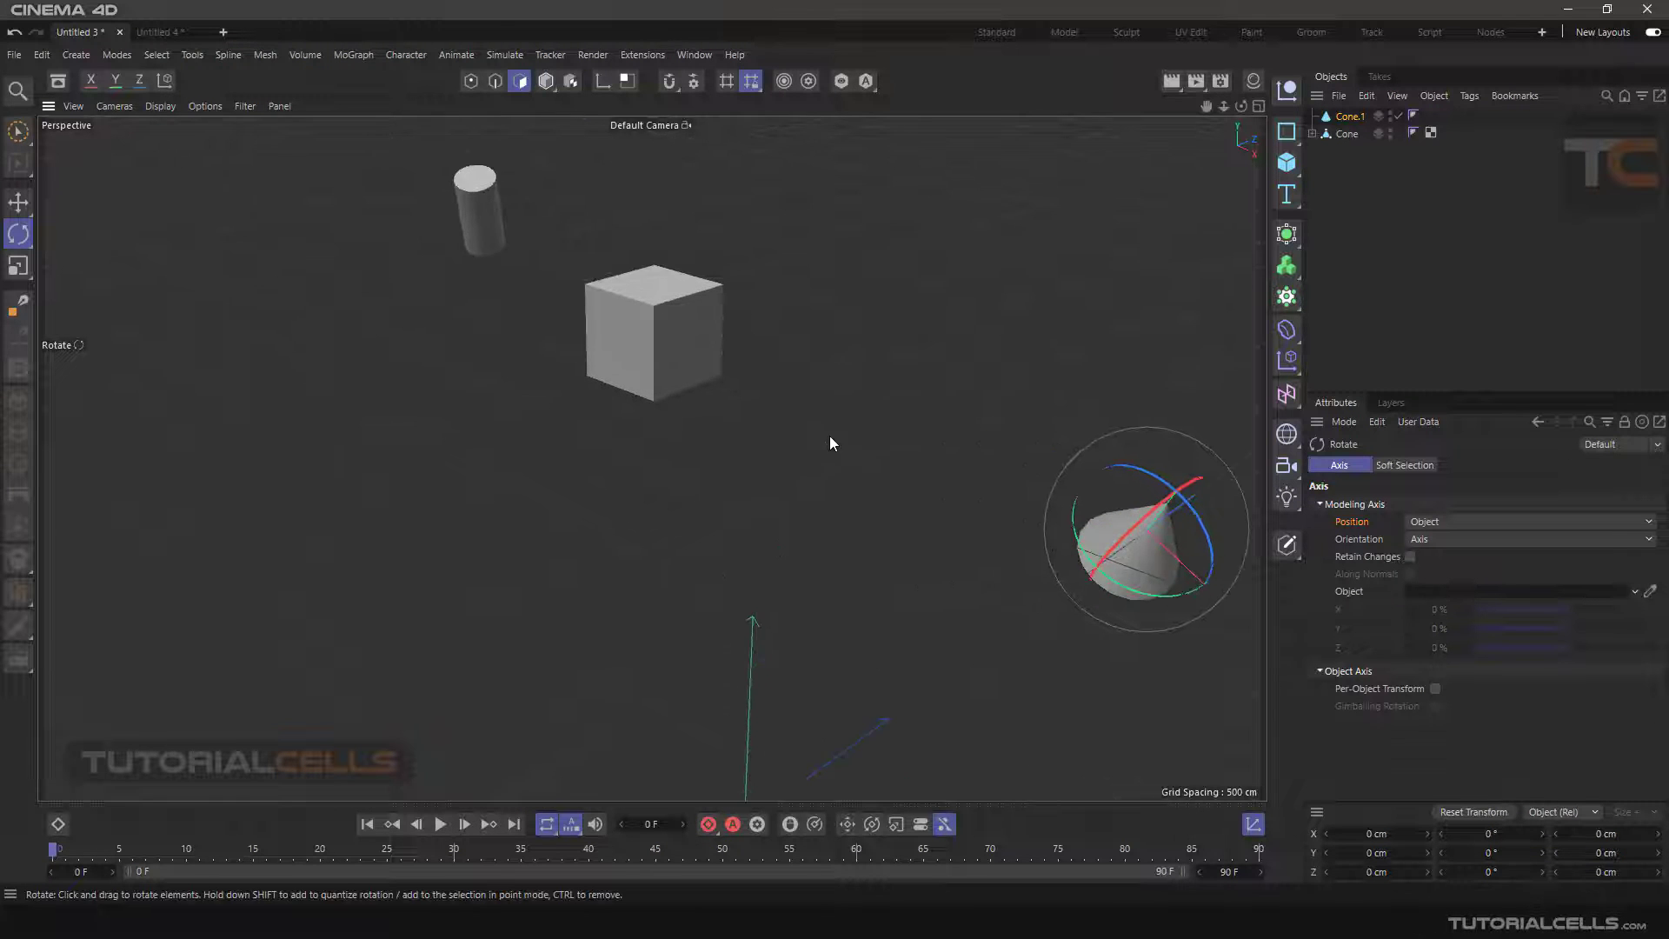
middle_click_drag(830, 443, 695, 431, "alt")
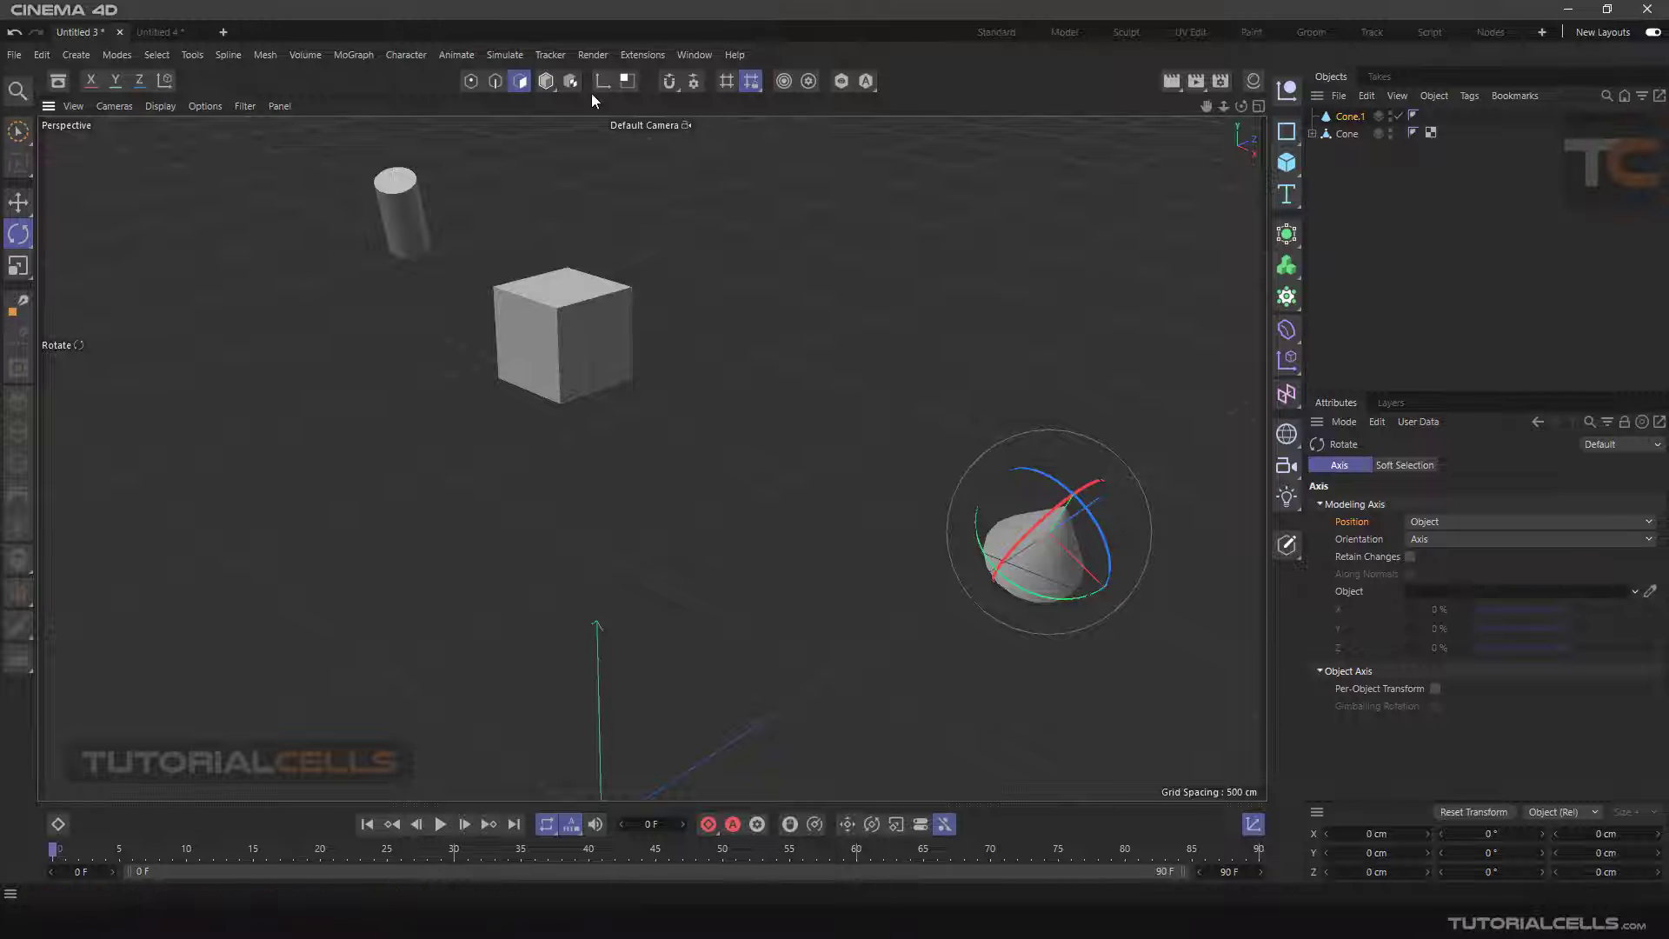
left_click(546, 81)
left_click(582, 339)
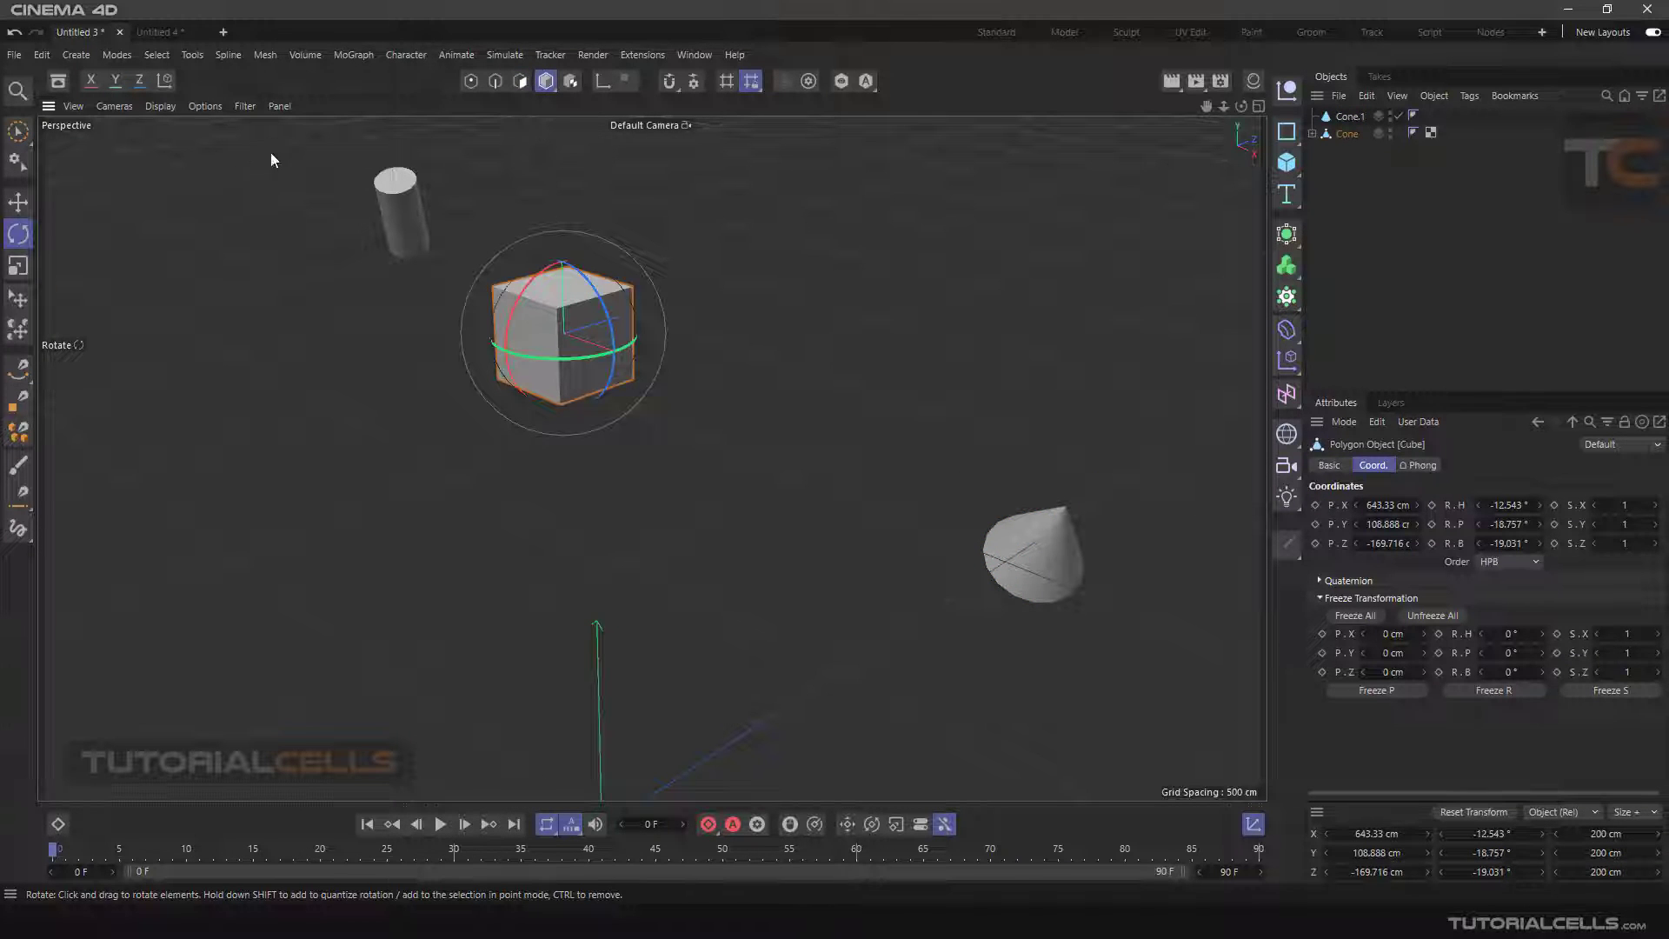
left_click(520, 81)
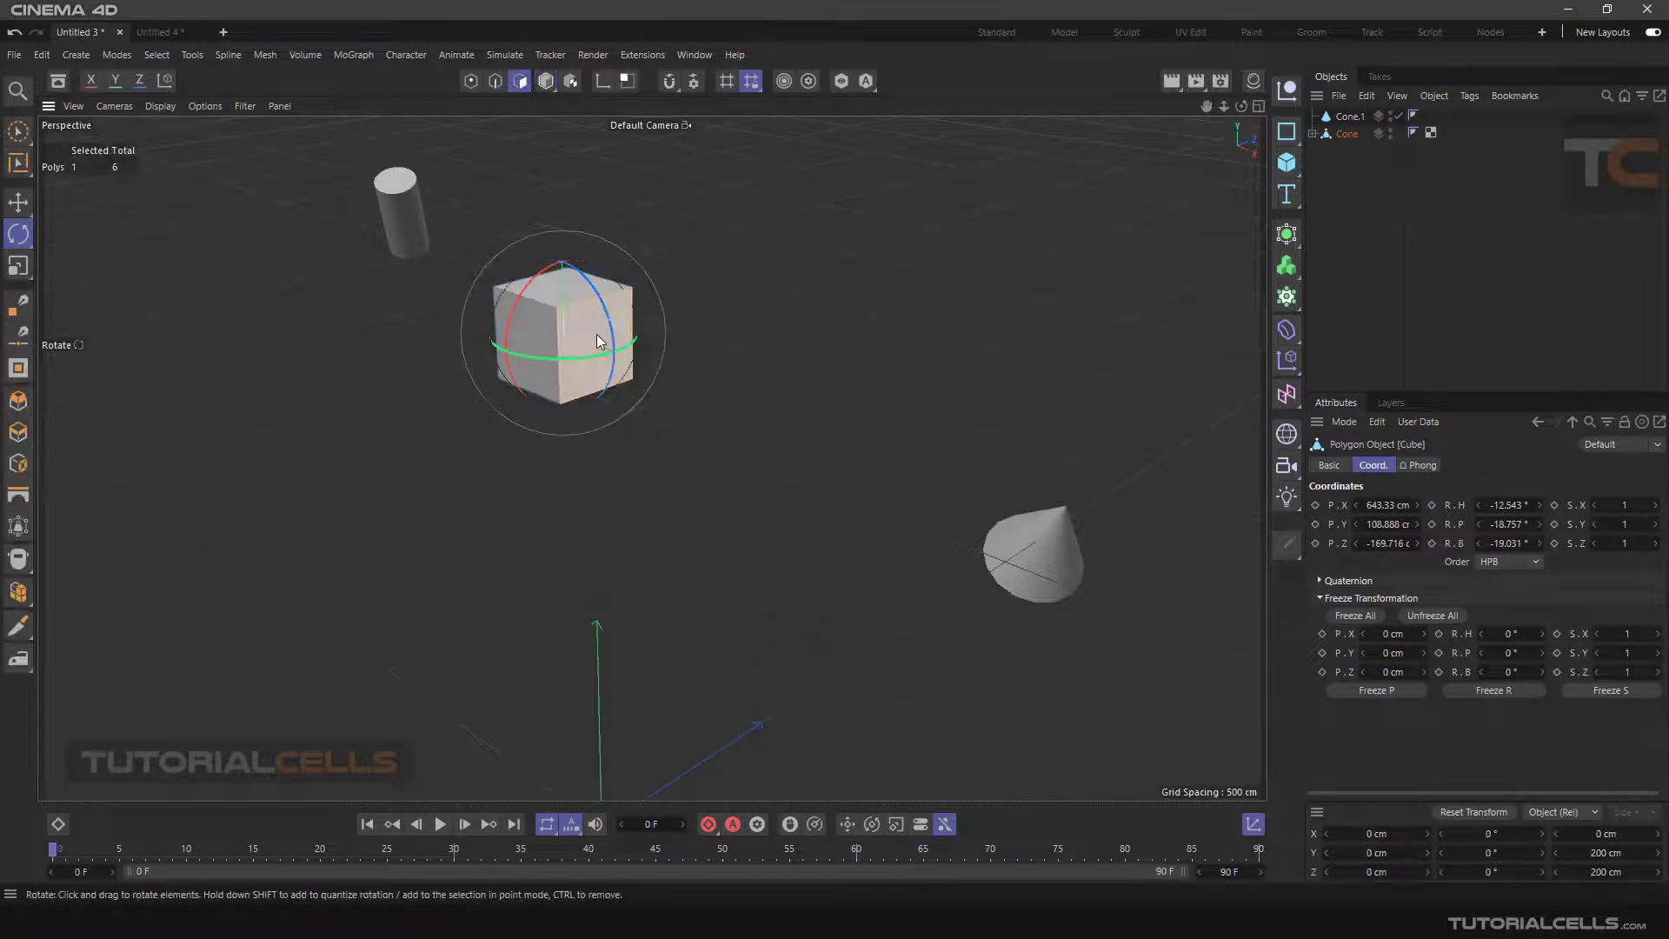
left_click(587, 331)
key("e")
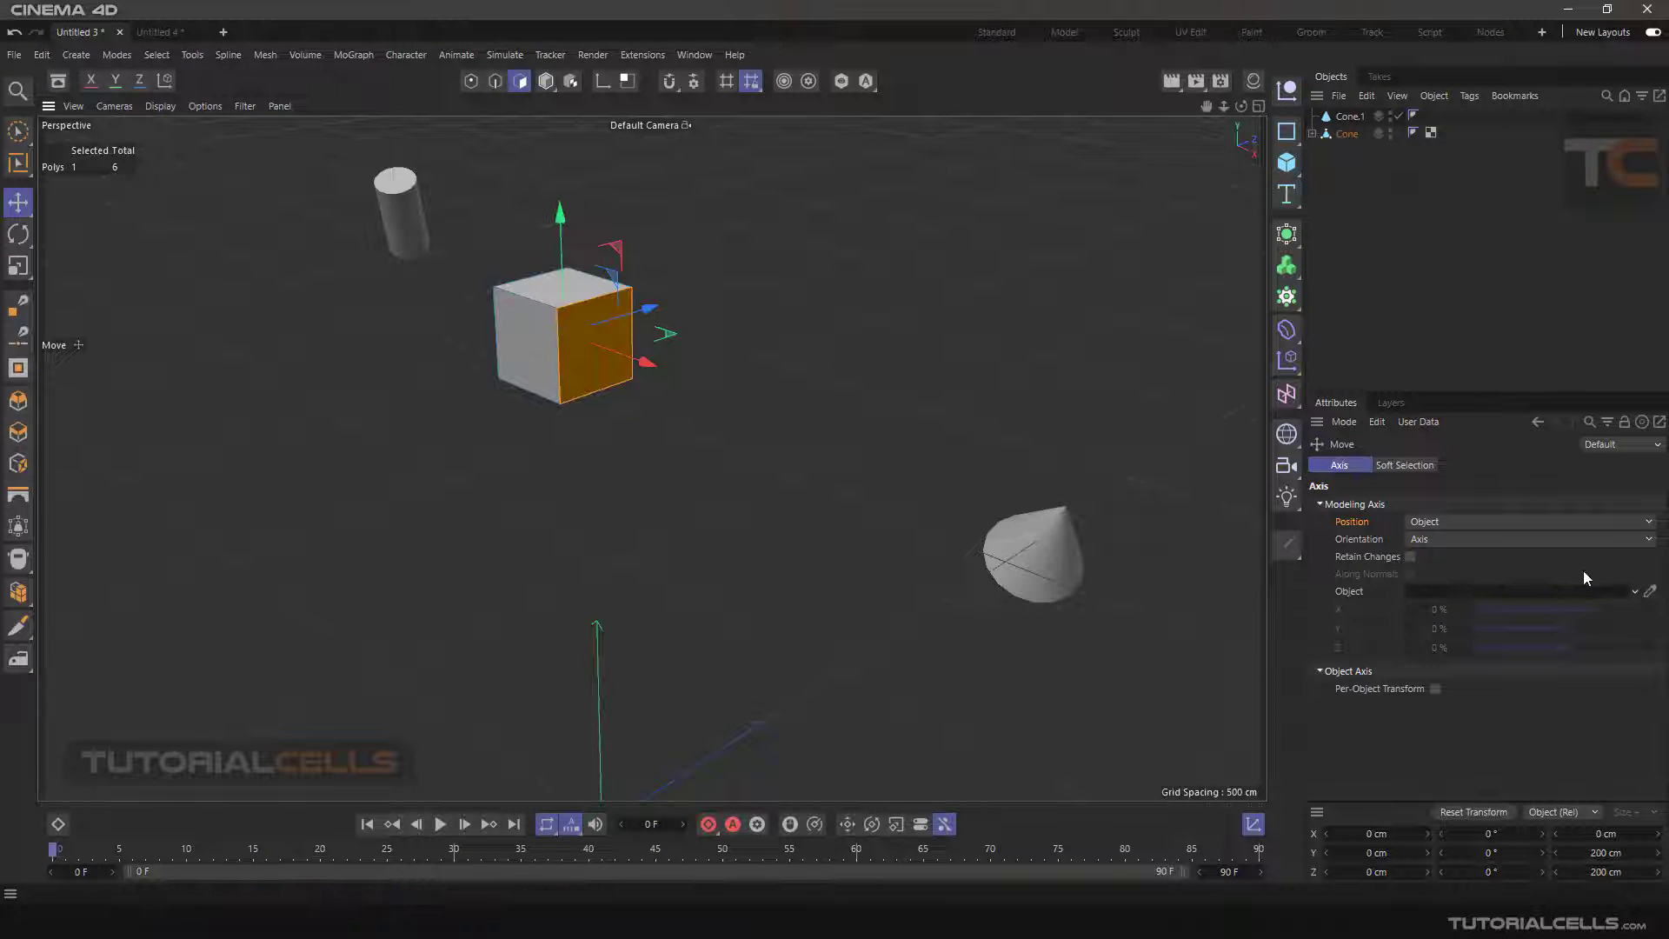
Assign Cone.1 as the reference object for the modeling axis
left_click_drag(1350, 116, 1493, 439)
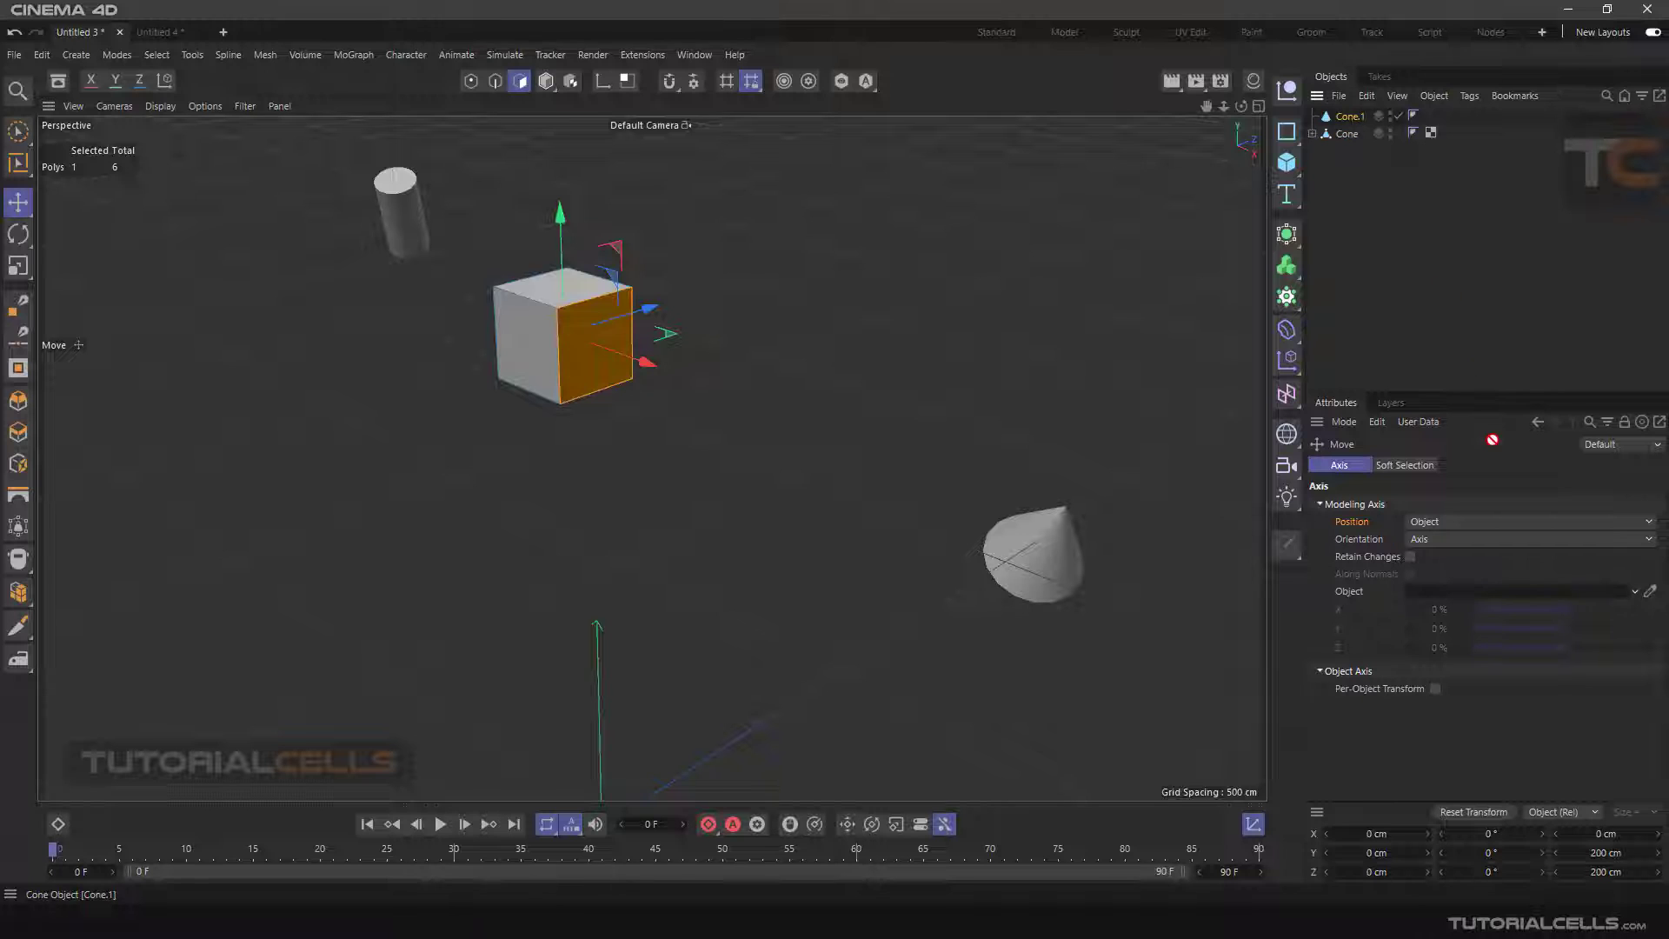
left_click_drag(1444, 569, 1433, 598)
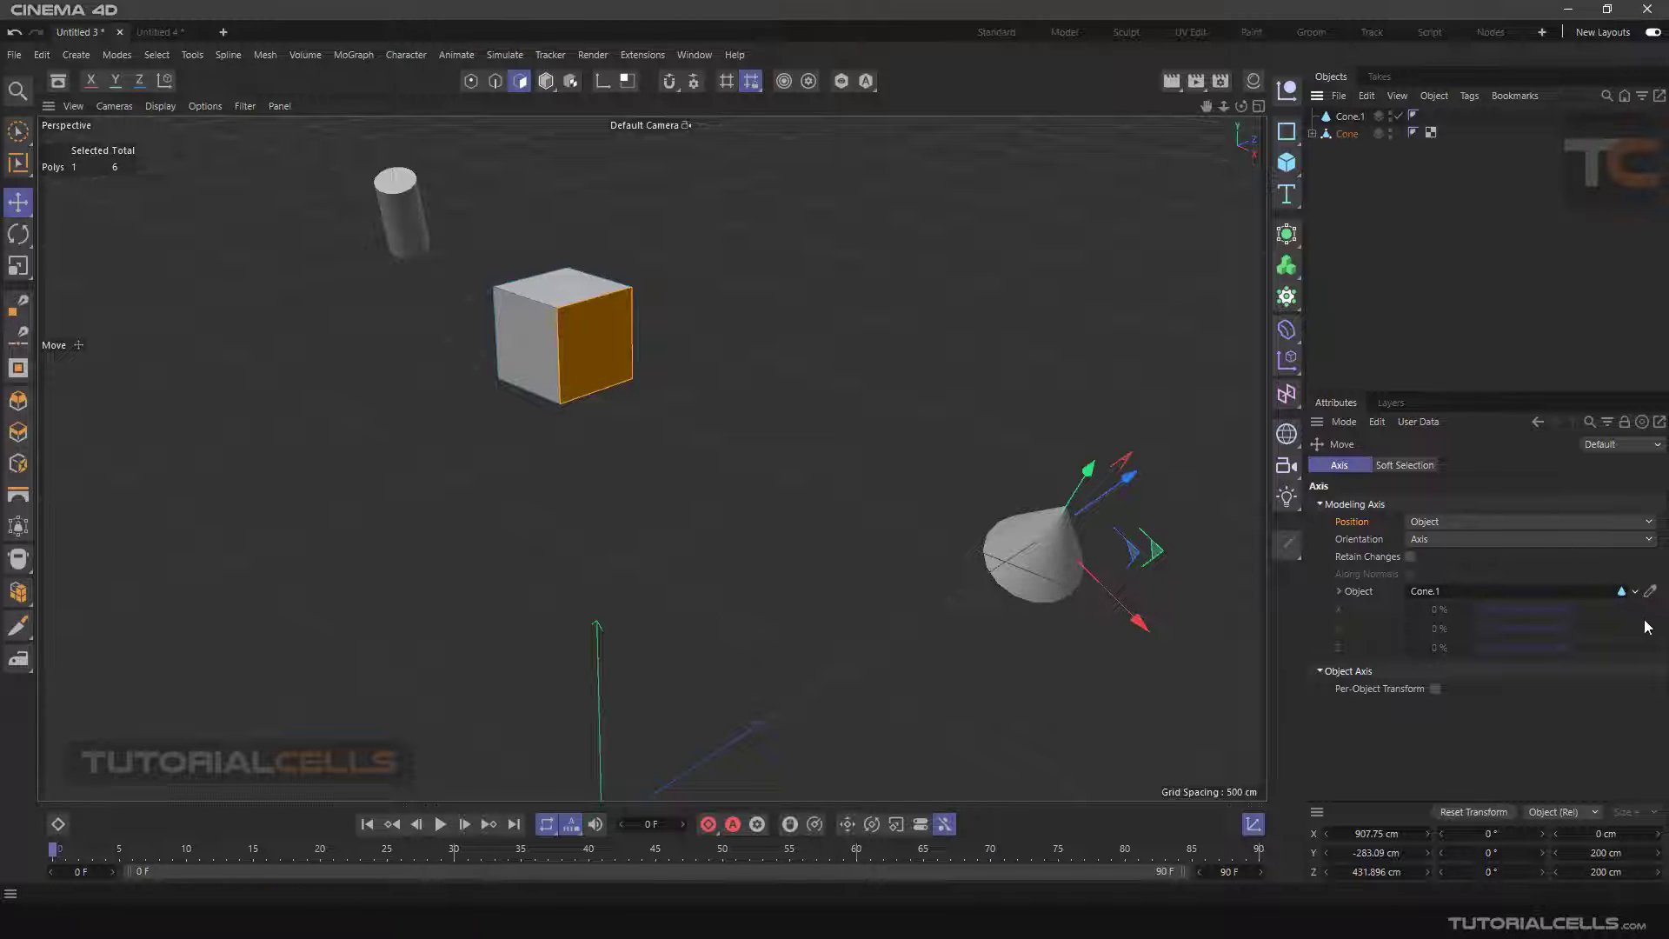
left_click(1651, 593)
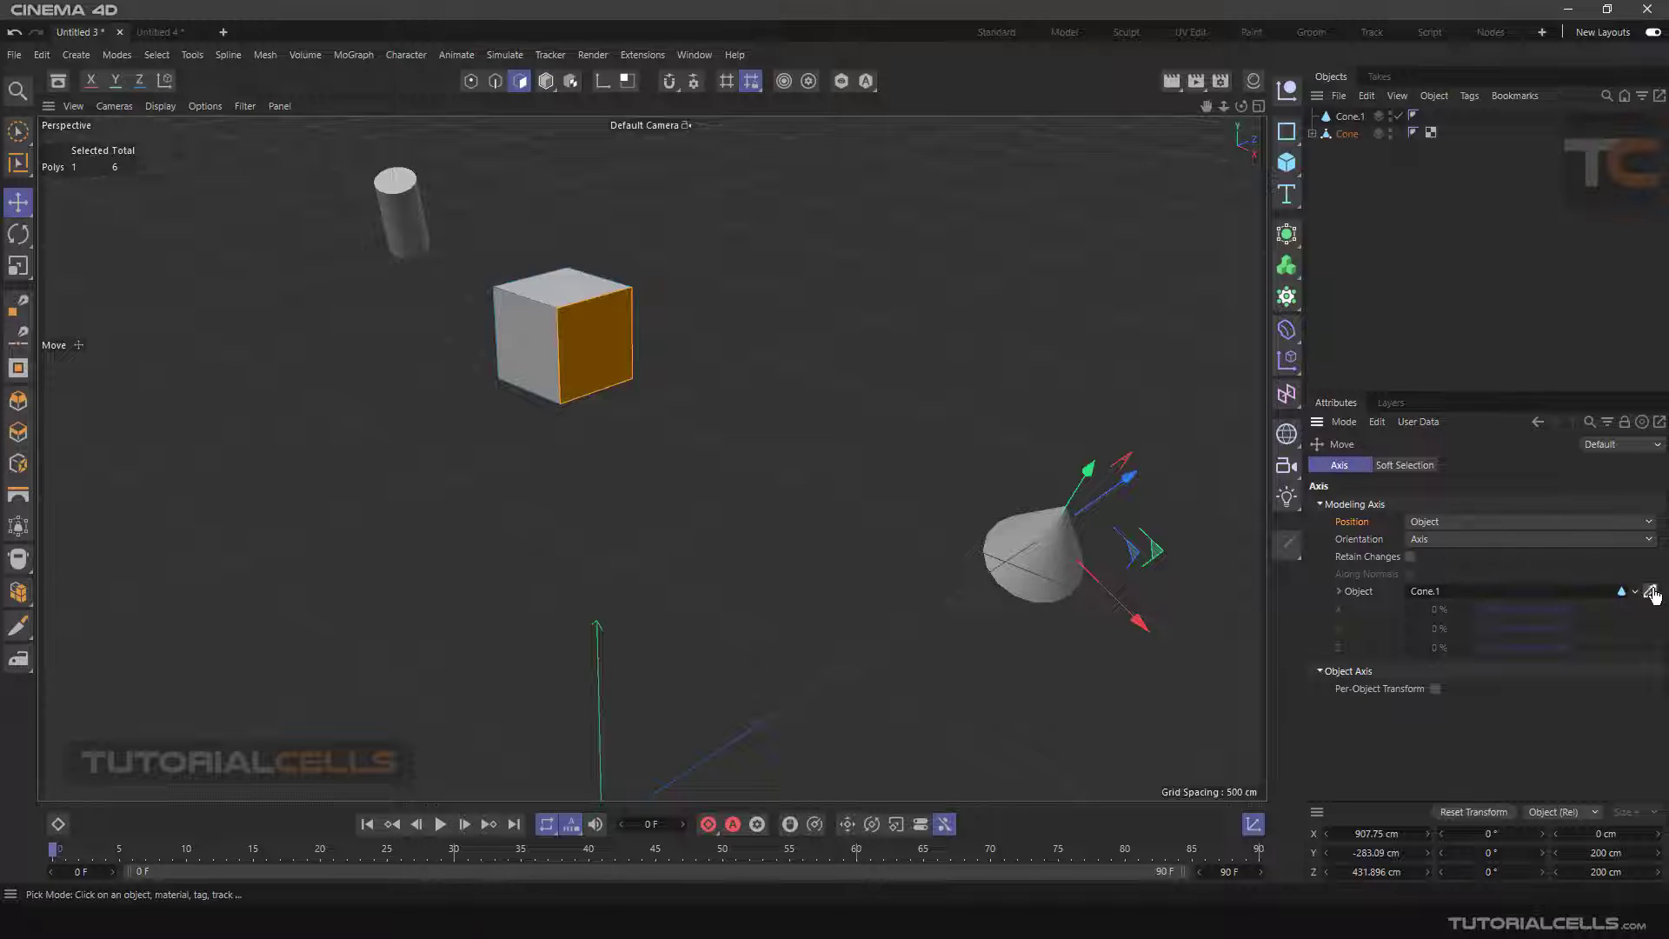
left_click(1350, 126)
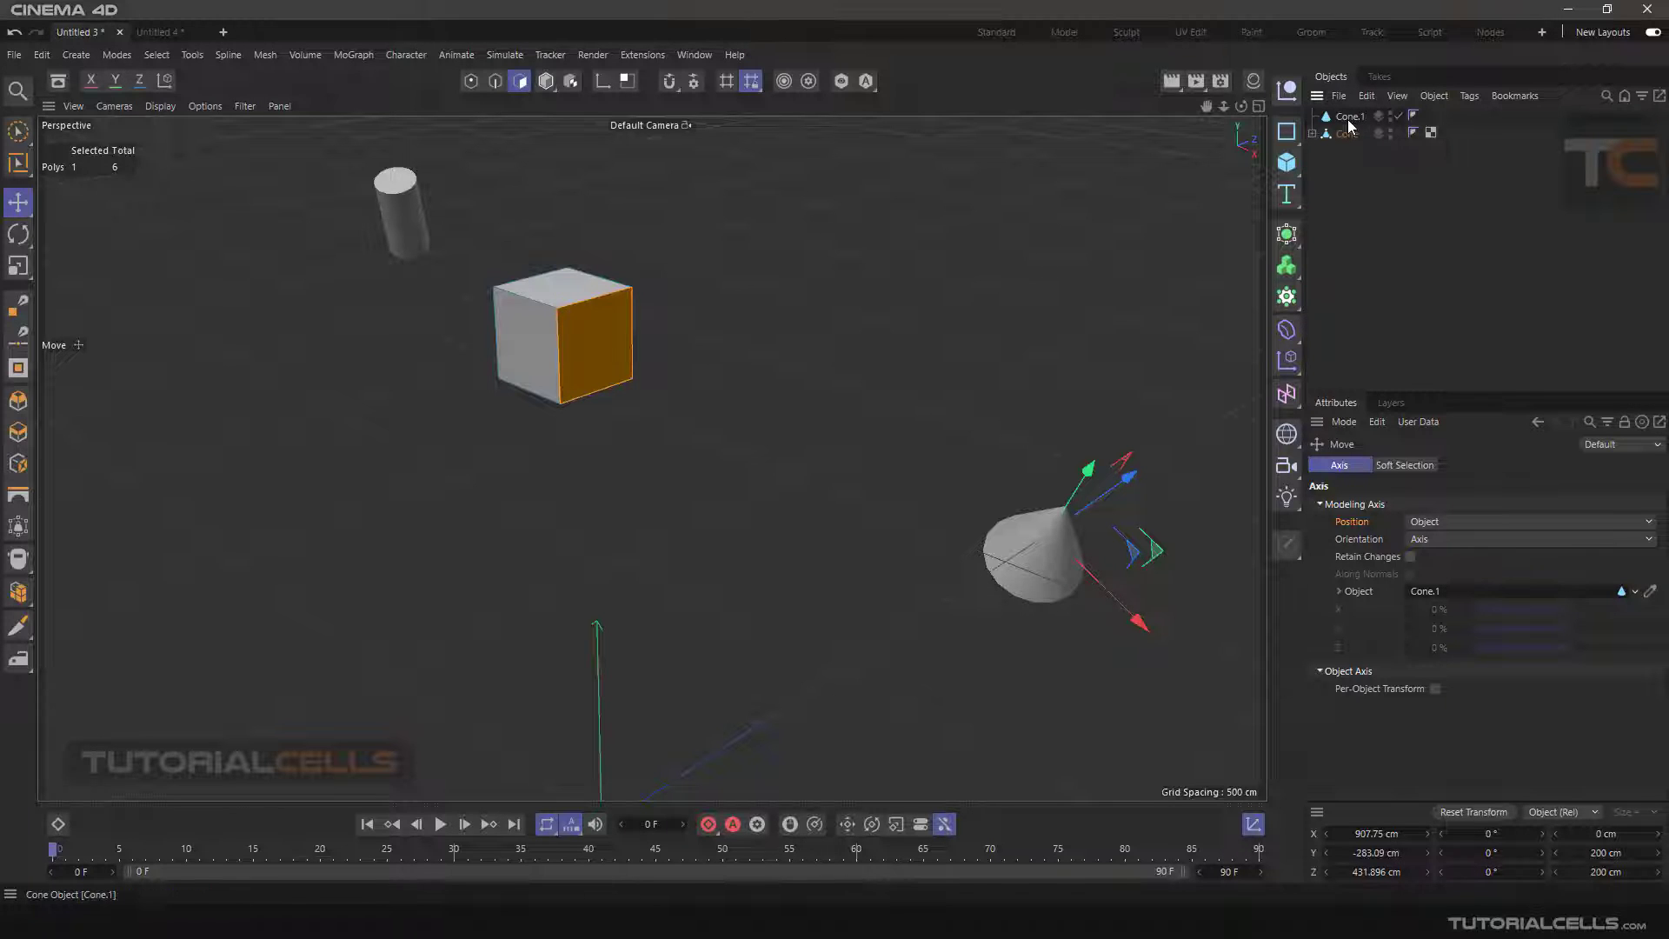
Clear Cone.1 from the modeling axis's reference object setting
left_click(1635, 593)
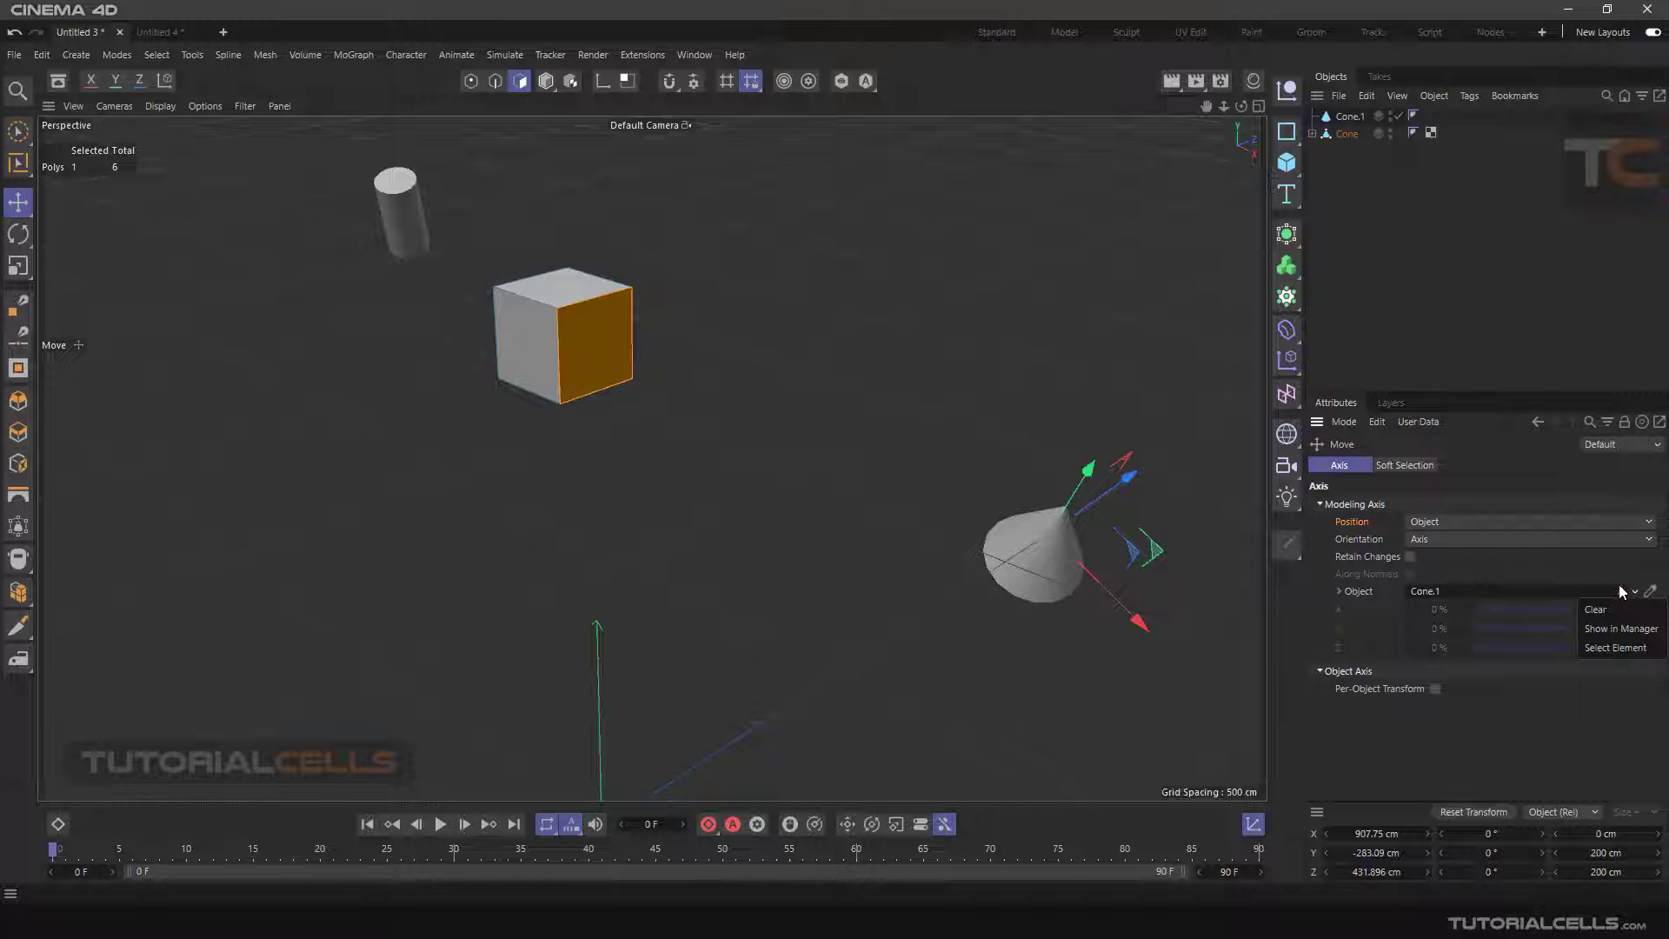
left_click(1596, 572)
left_click(1636, 593)
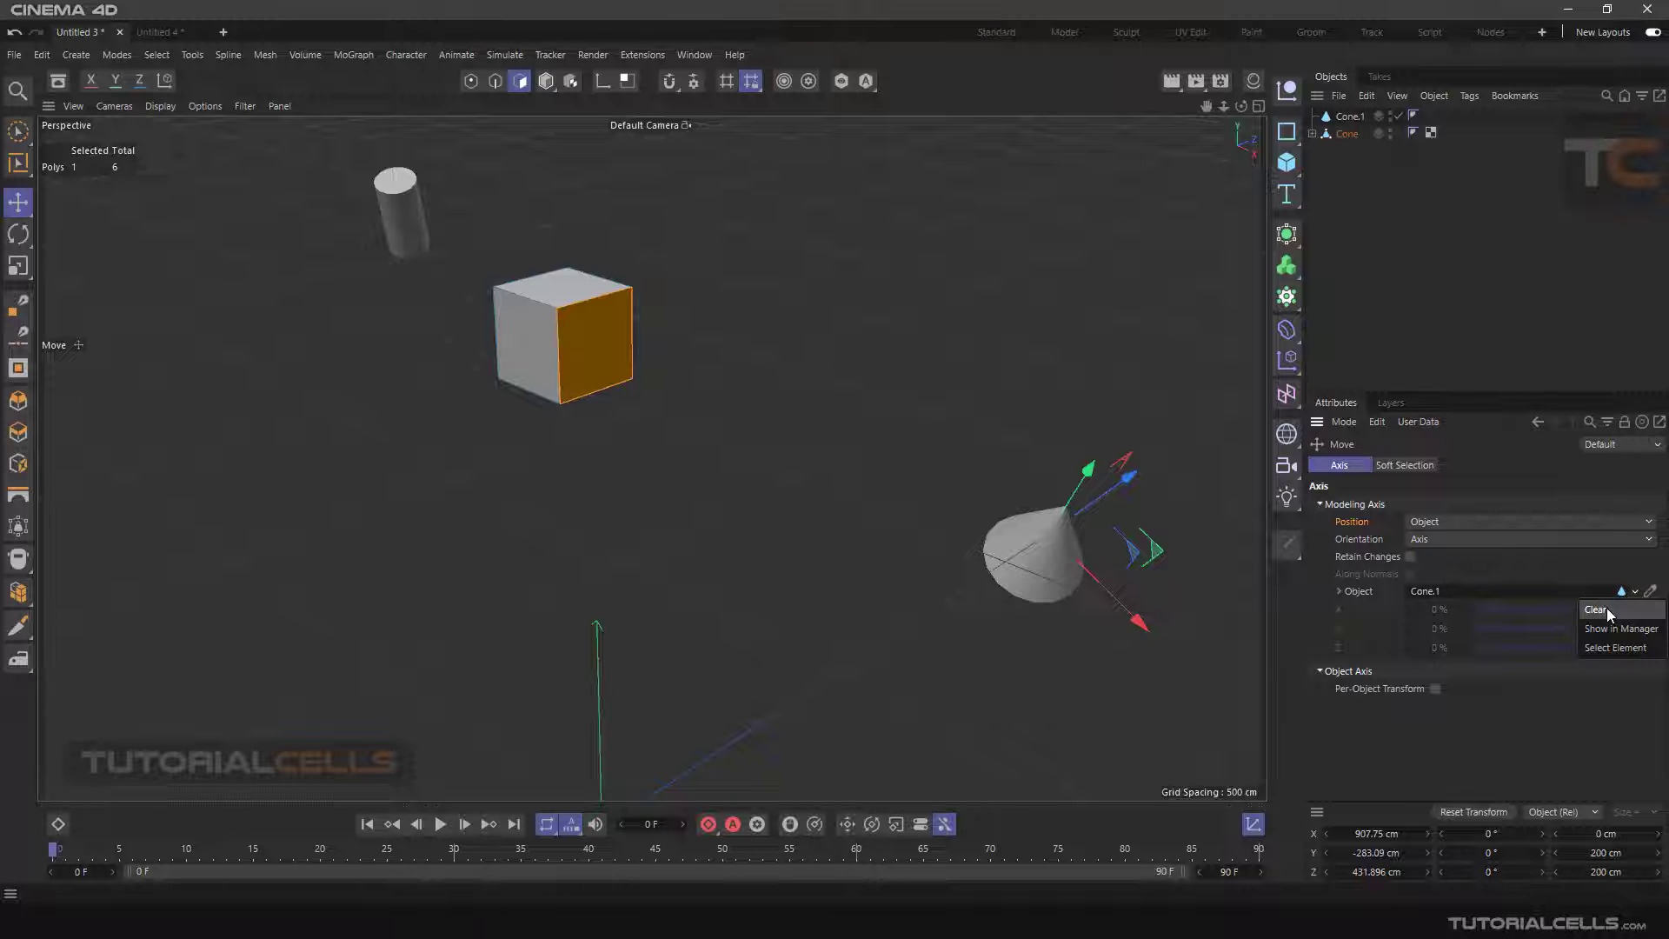
left_click(1607, 608)
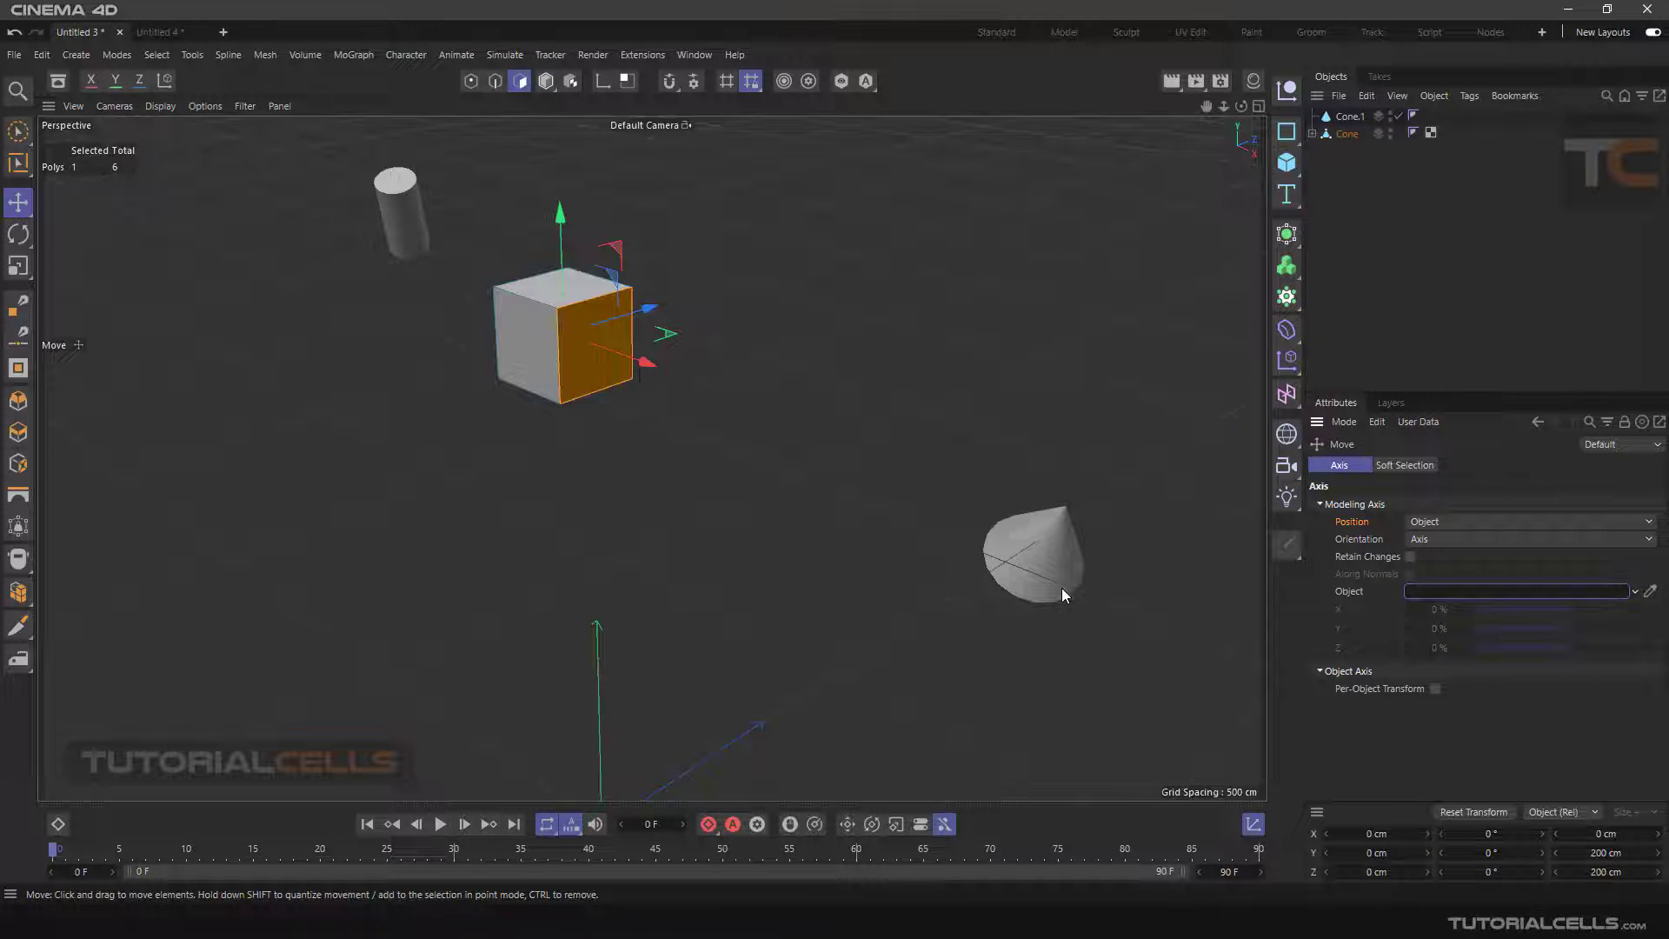
scroll(630, 373, "up", 1)
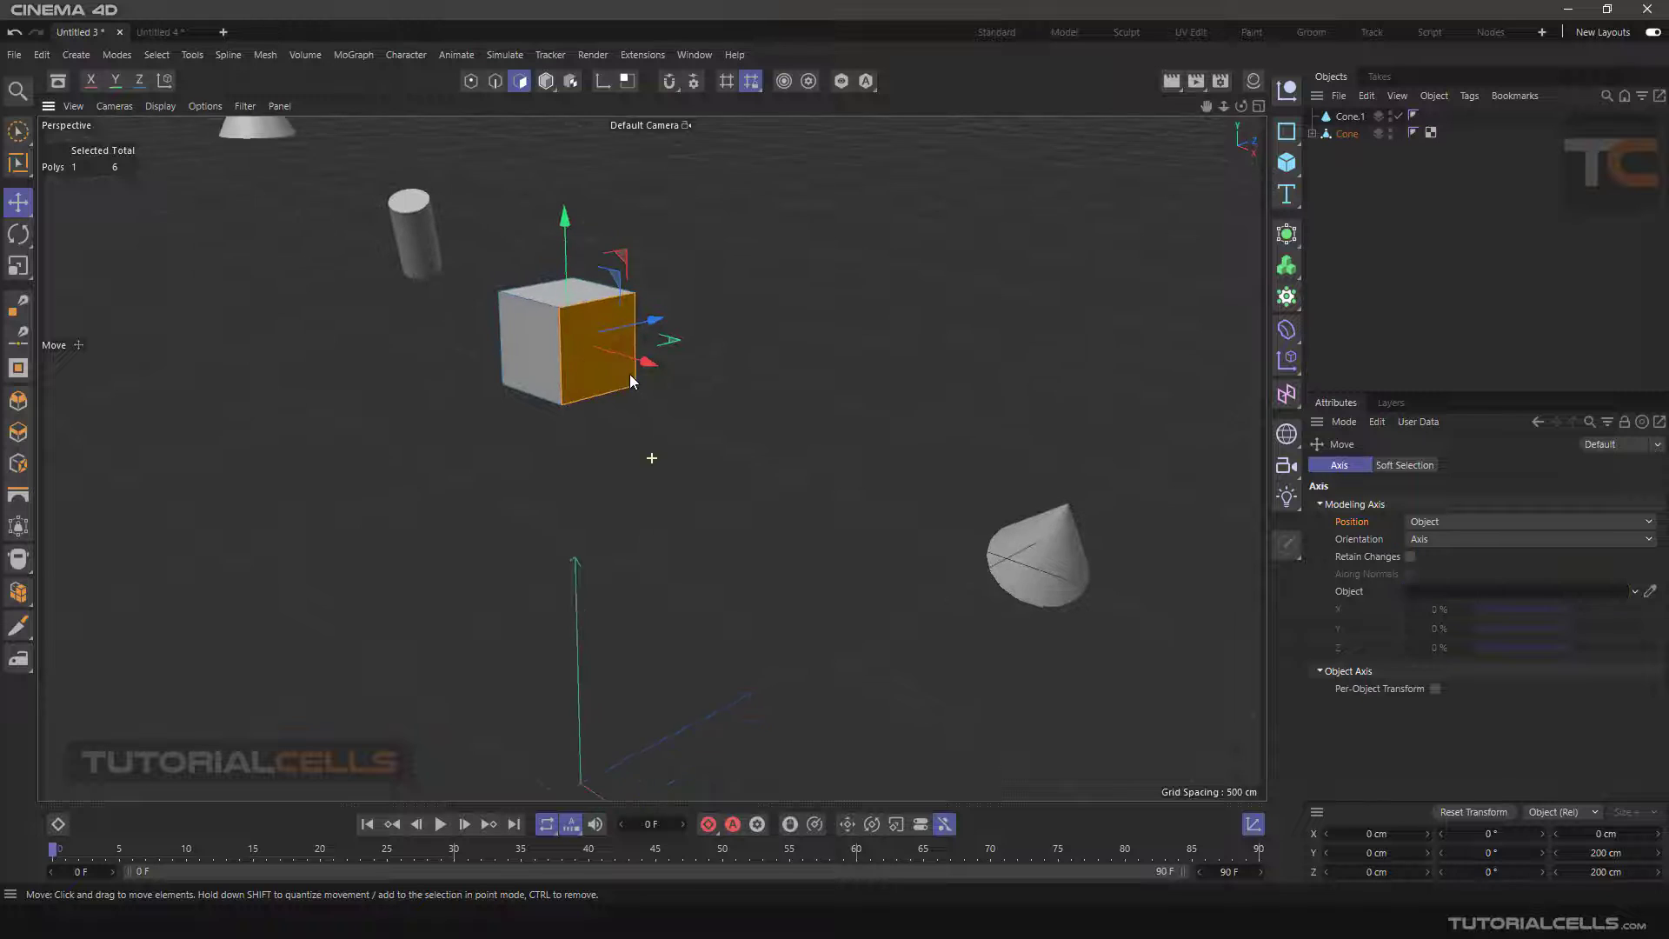
Select a corner point on the cube's top in point mode and raise it about 107 cm along the Y axis
left_click(1443, 521)
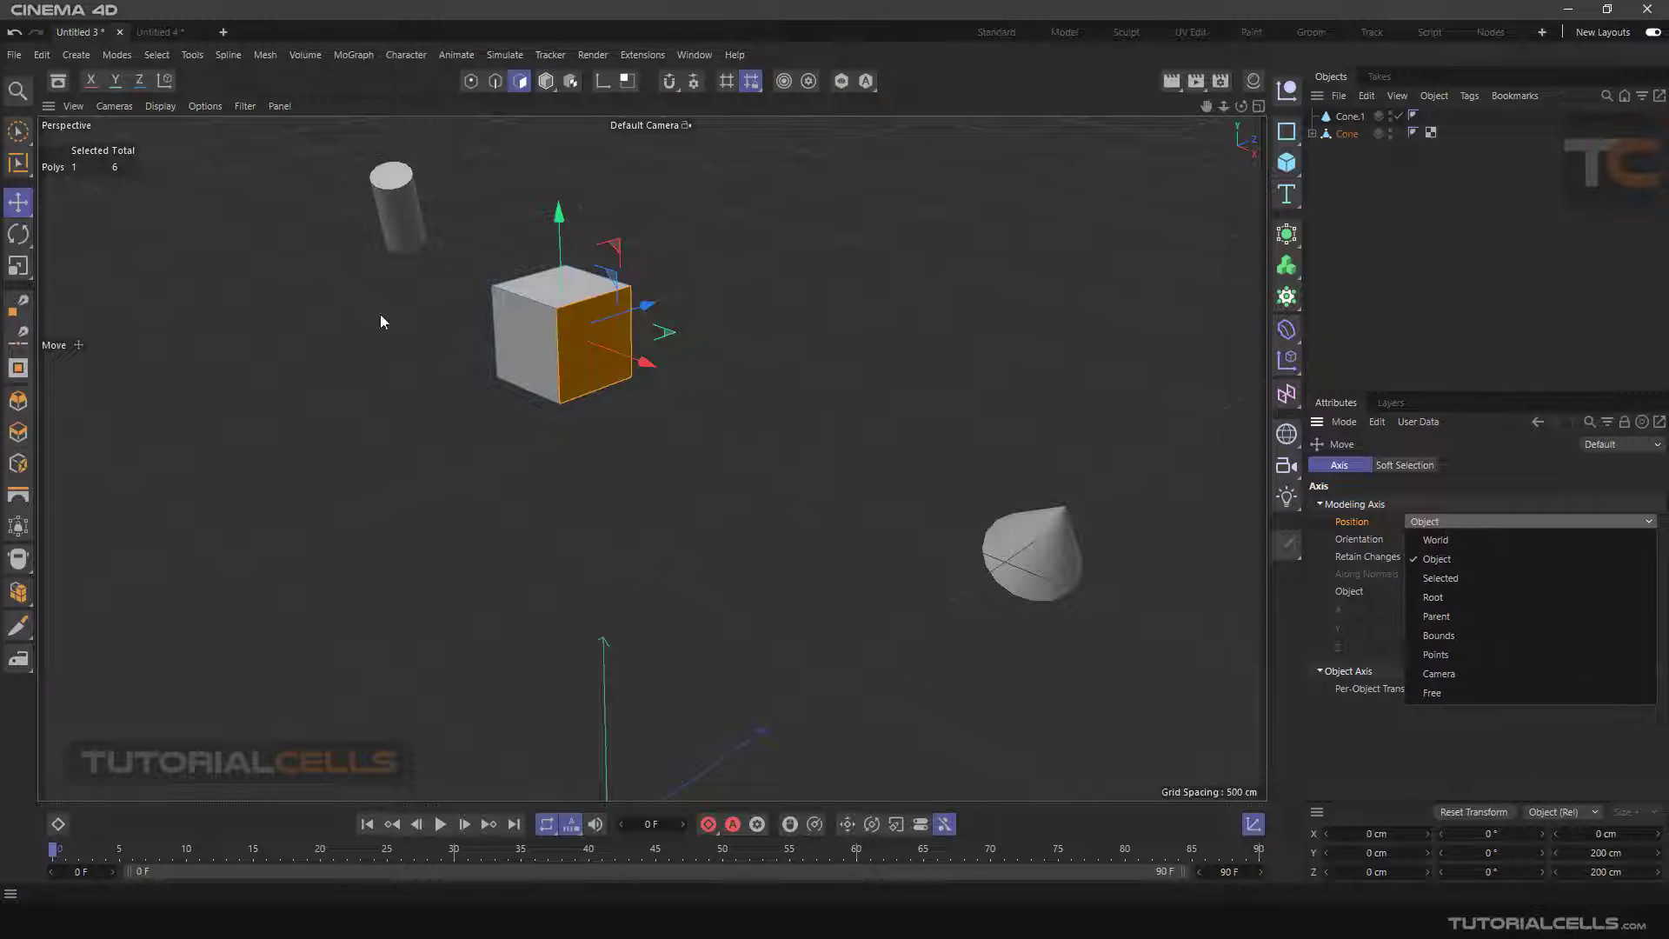
left_click(483, 82)
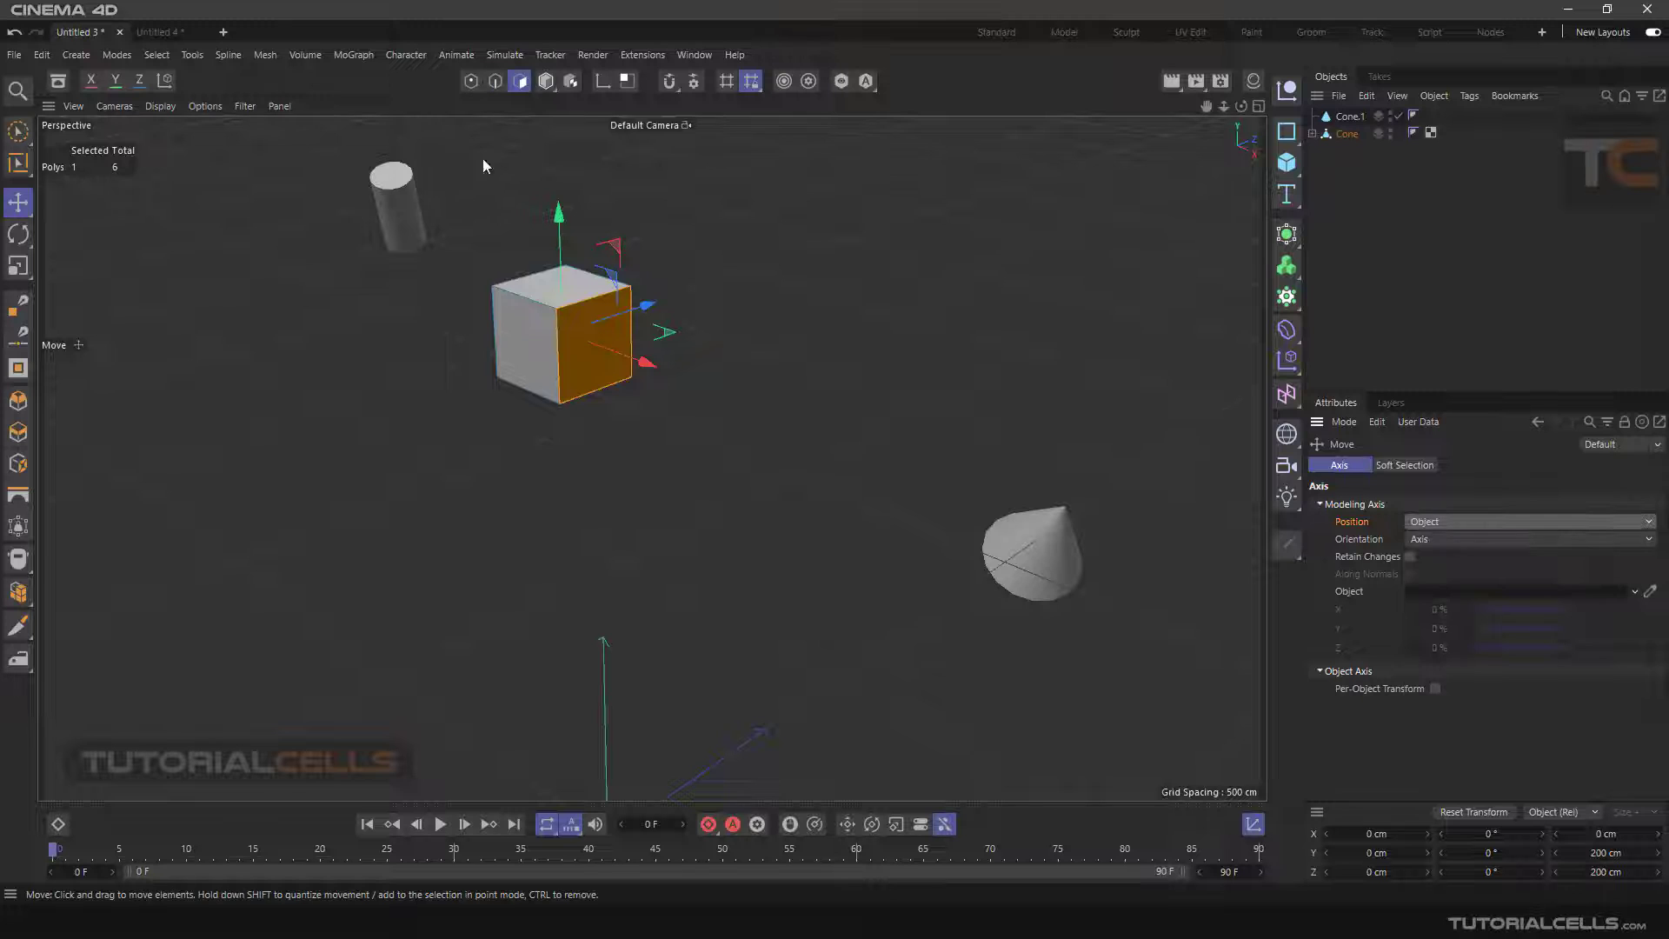
scroll(530, 244, "up", 3)
left_click(558, 297)
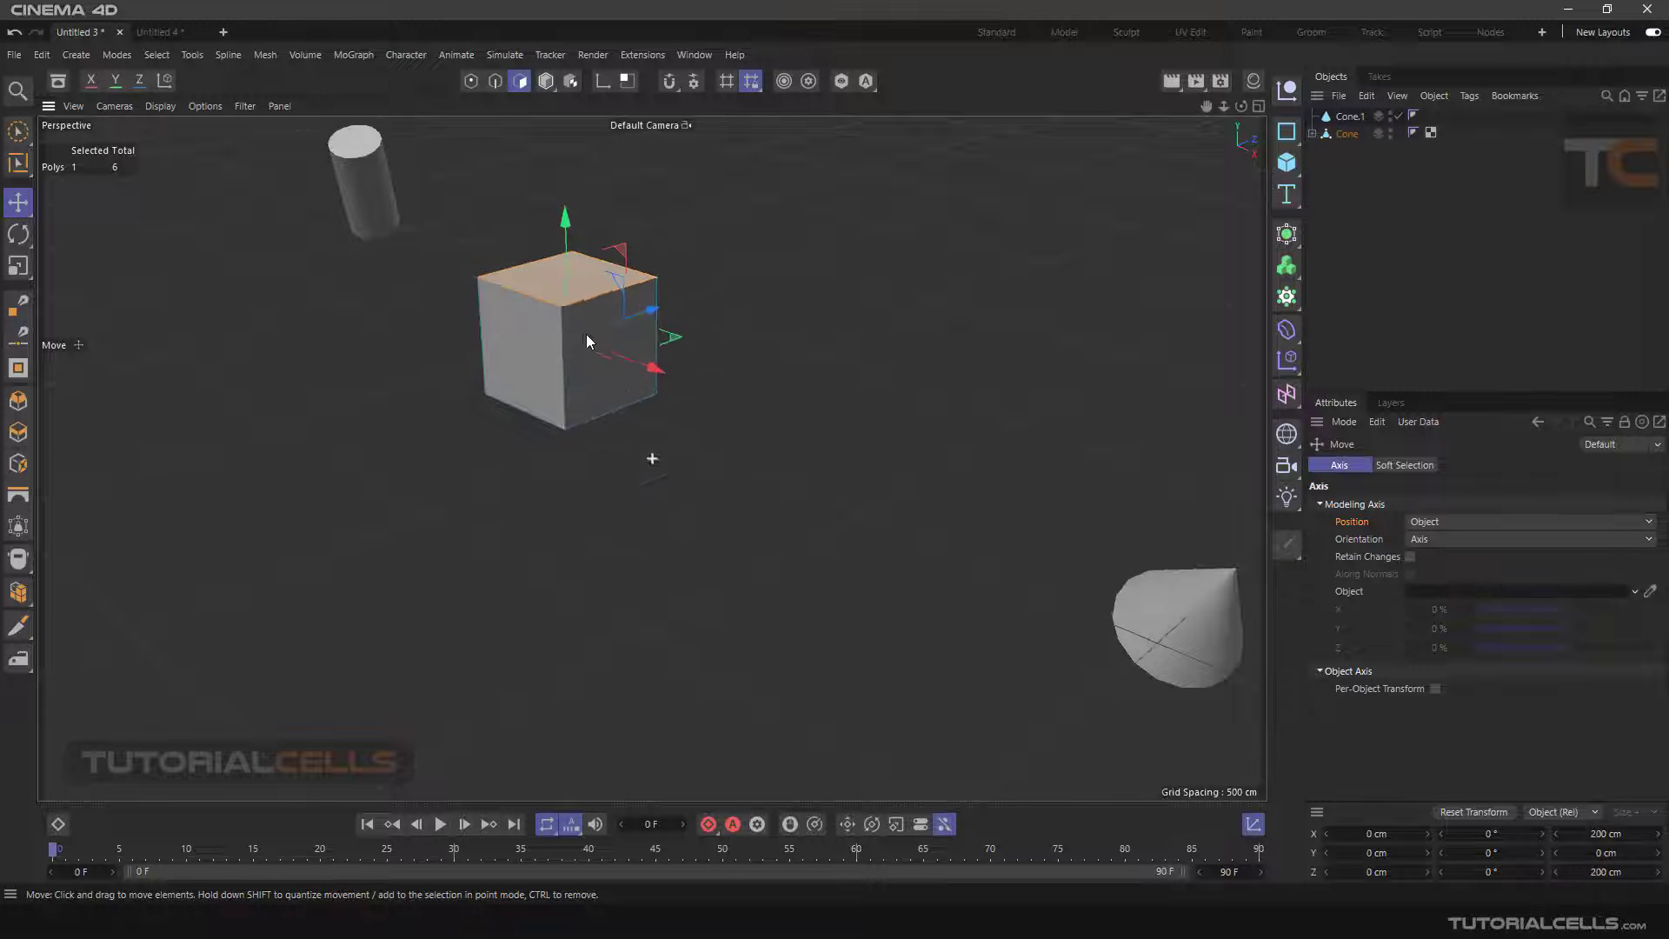
middle_click_drag(586, 334, 617, 421)
left_click(470, 81)
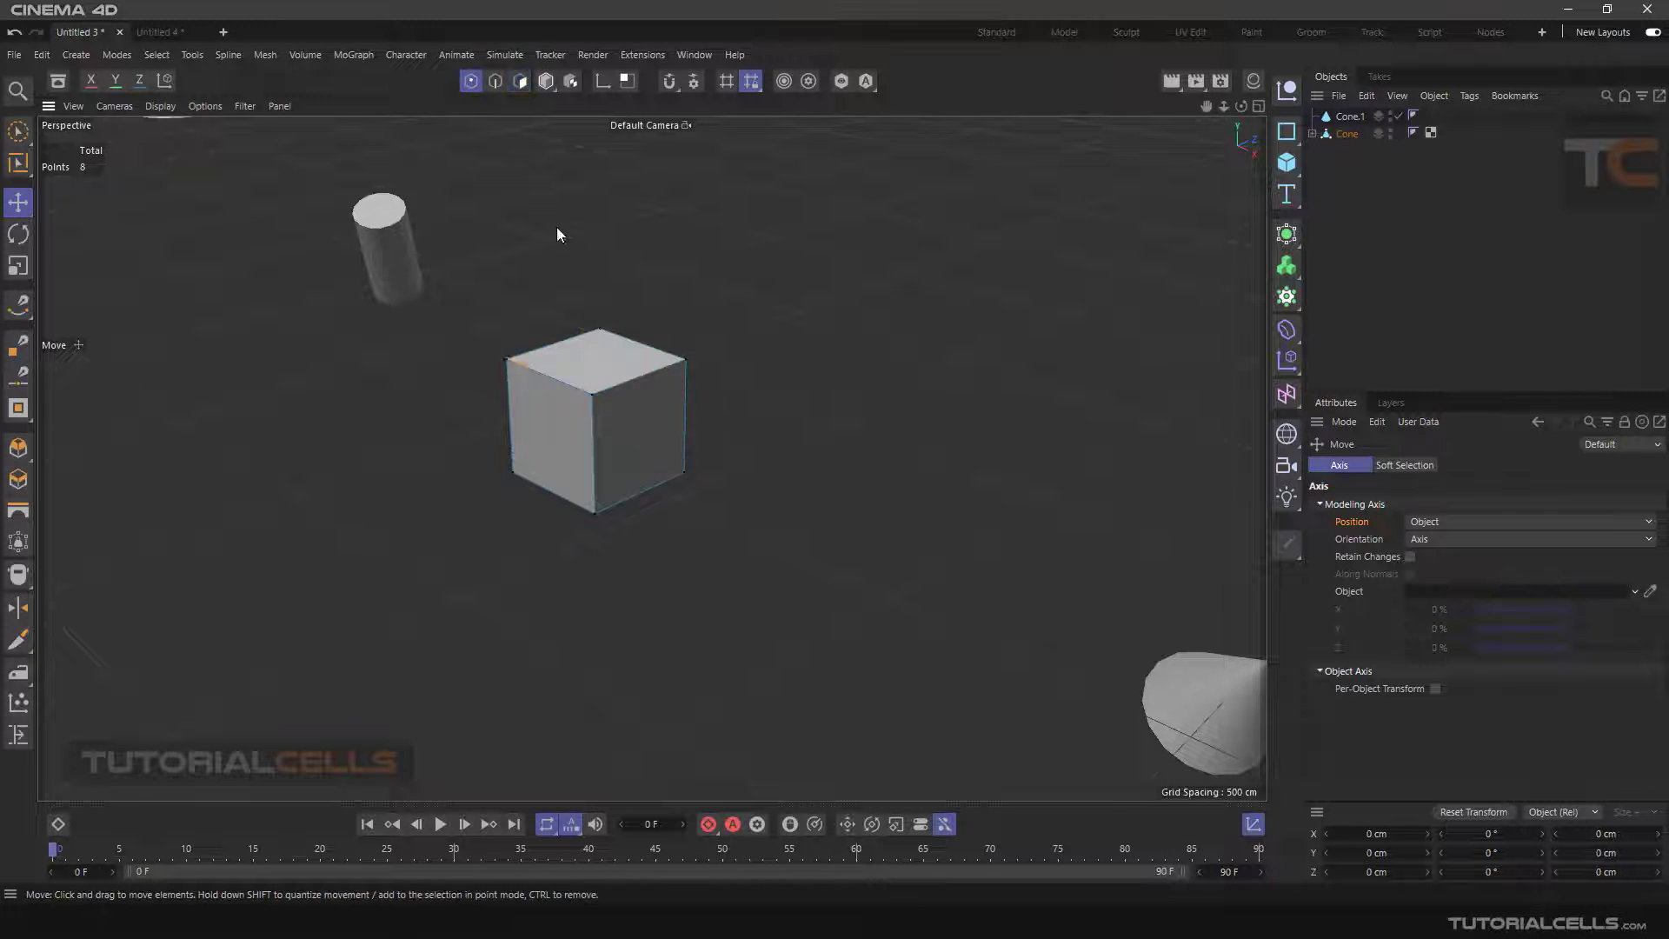
left_click(506, 359)
left_click_drag(601, 327, 595, 254)
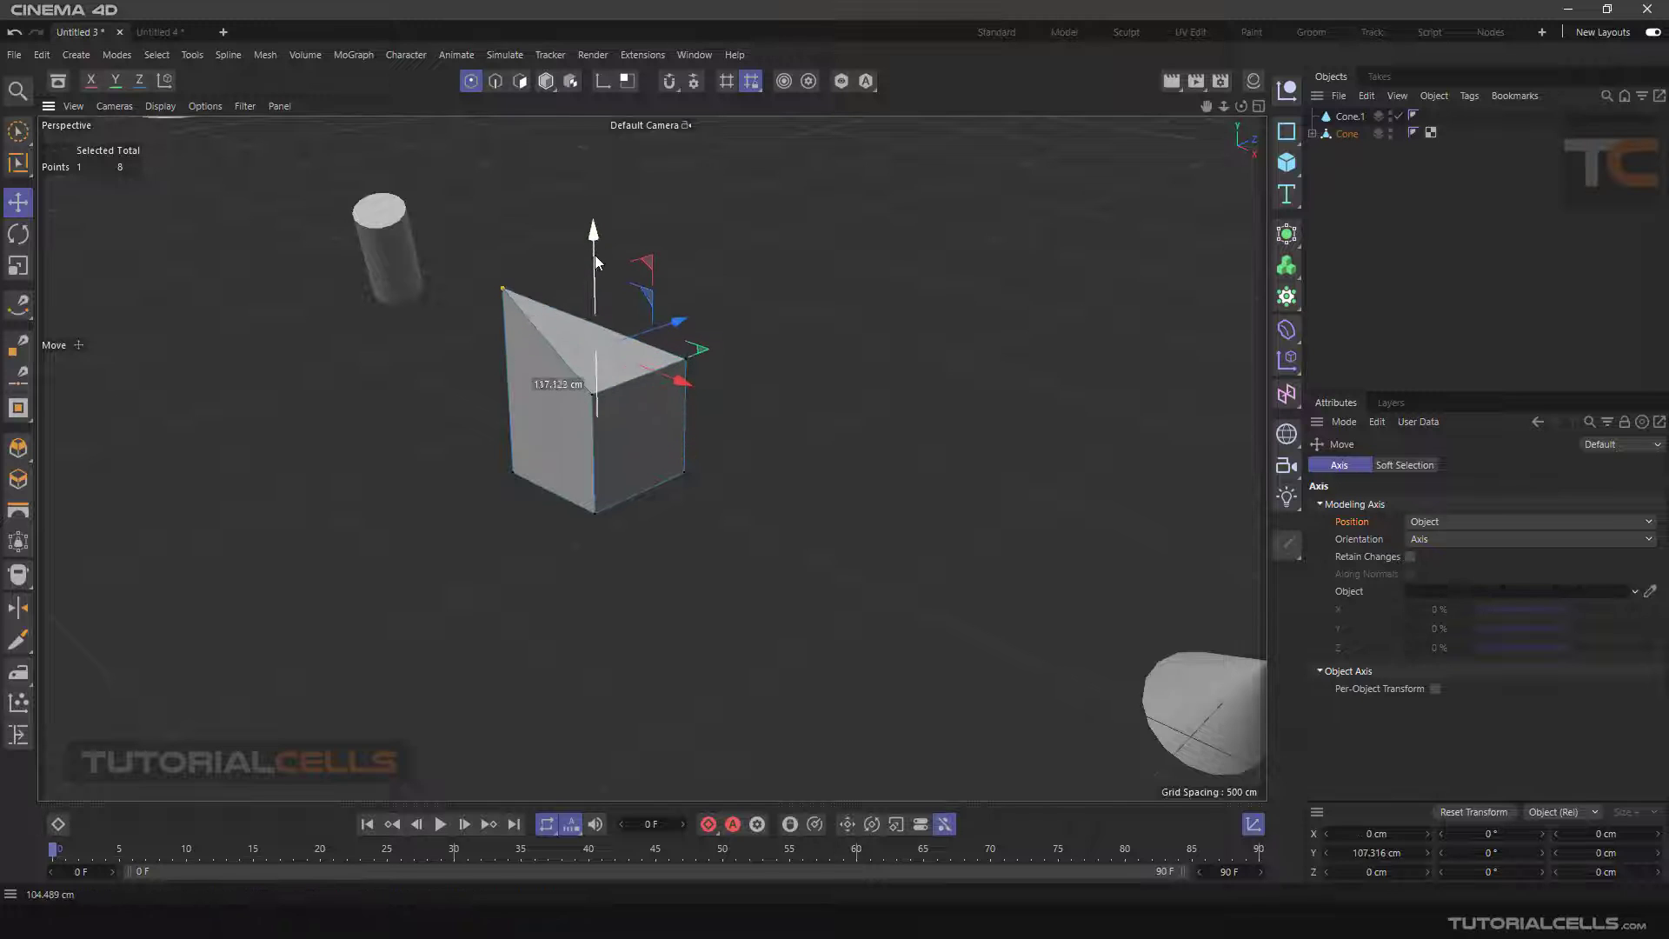
With the modeling axis position set to Selected, move the cube's top rear corner outward along Z and its bottom front corner to about Y -207 cm, Z -172 cm
left_click(1475, 521)
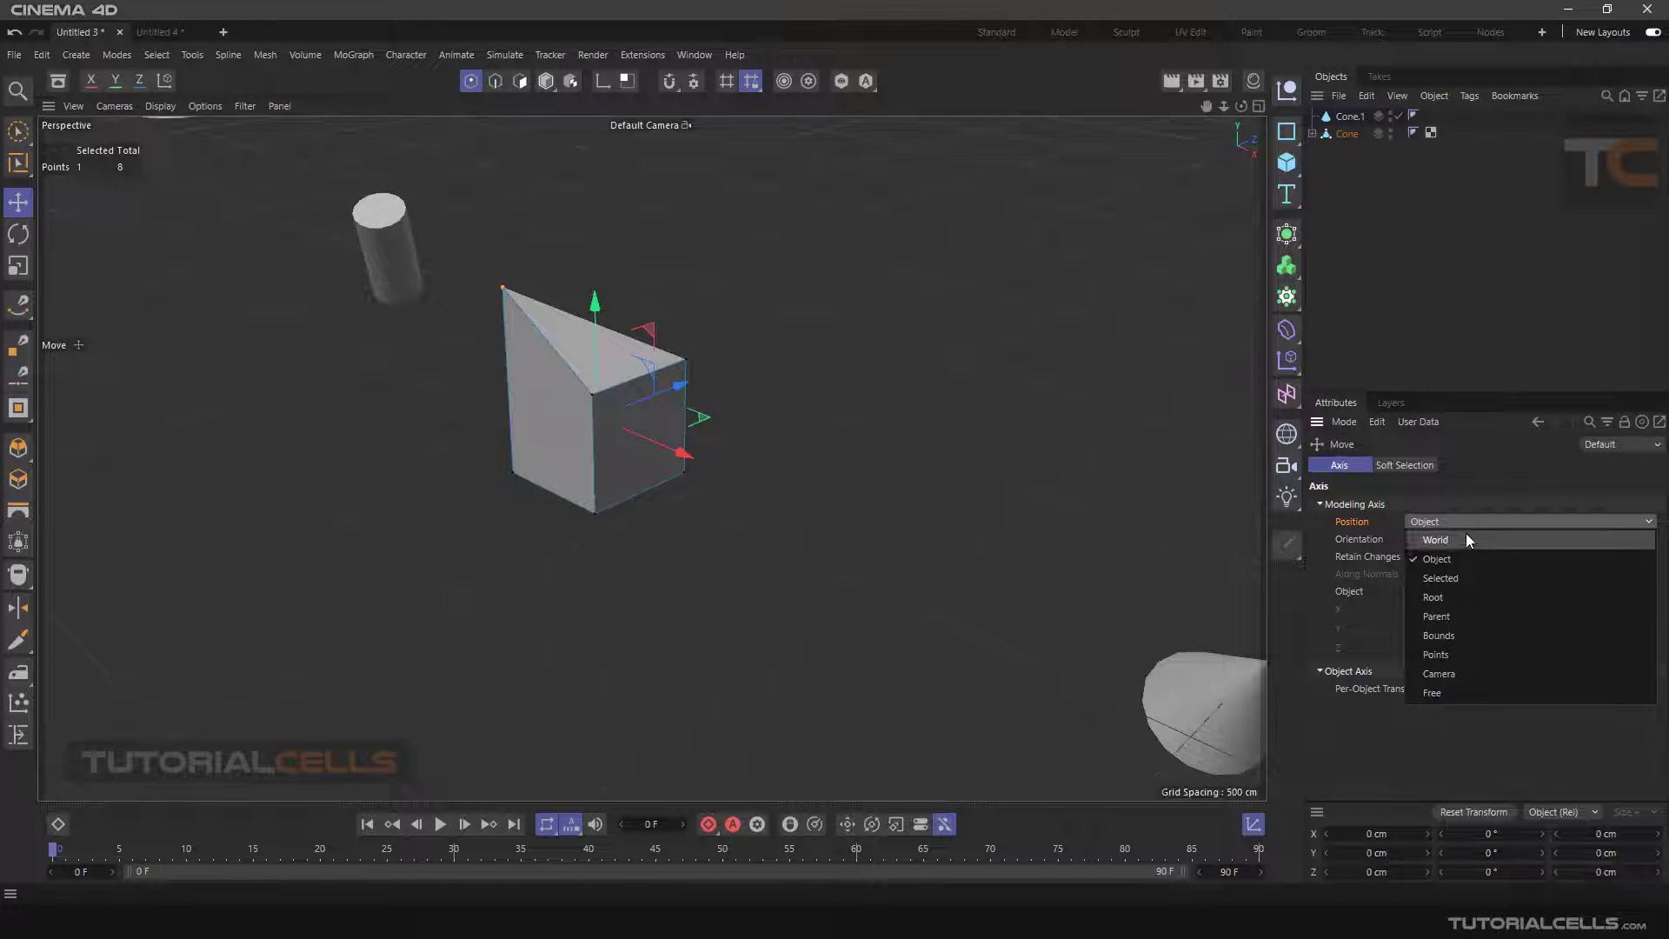
left_click(1447, 578)
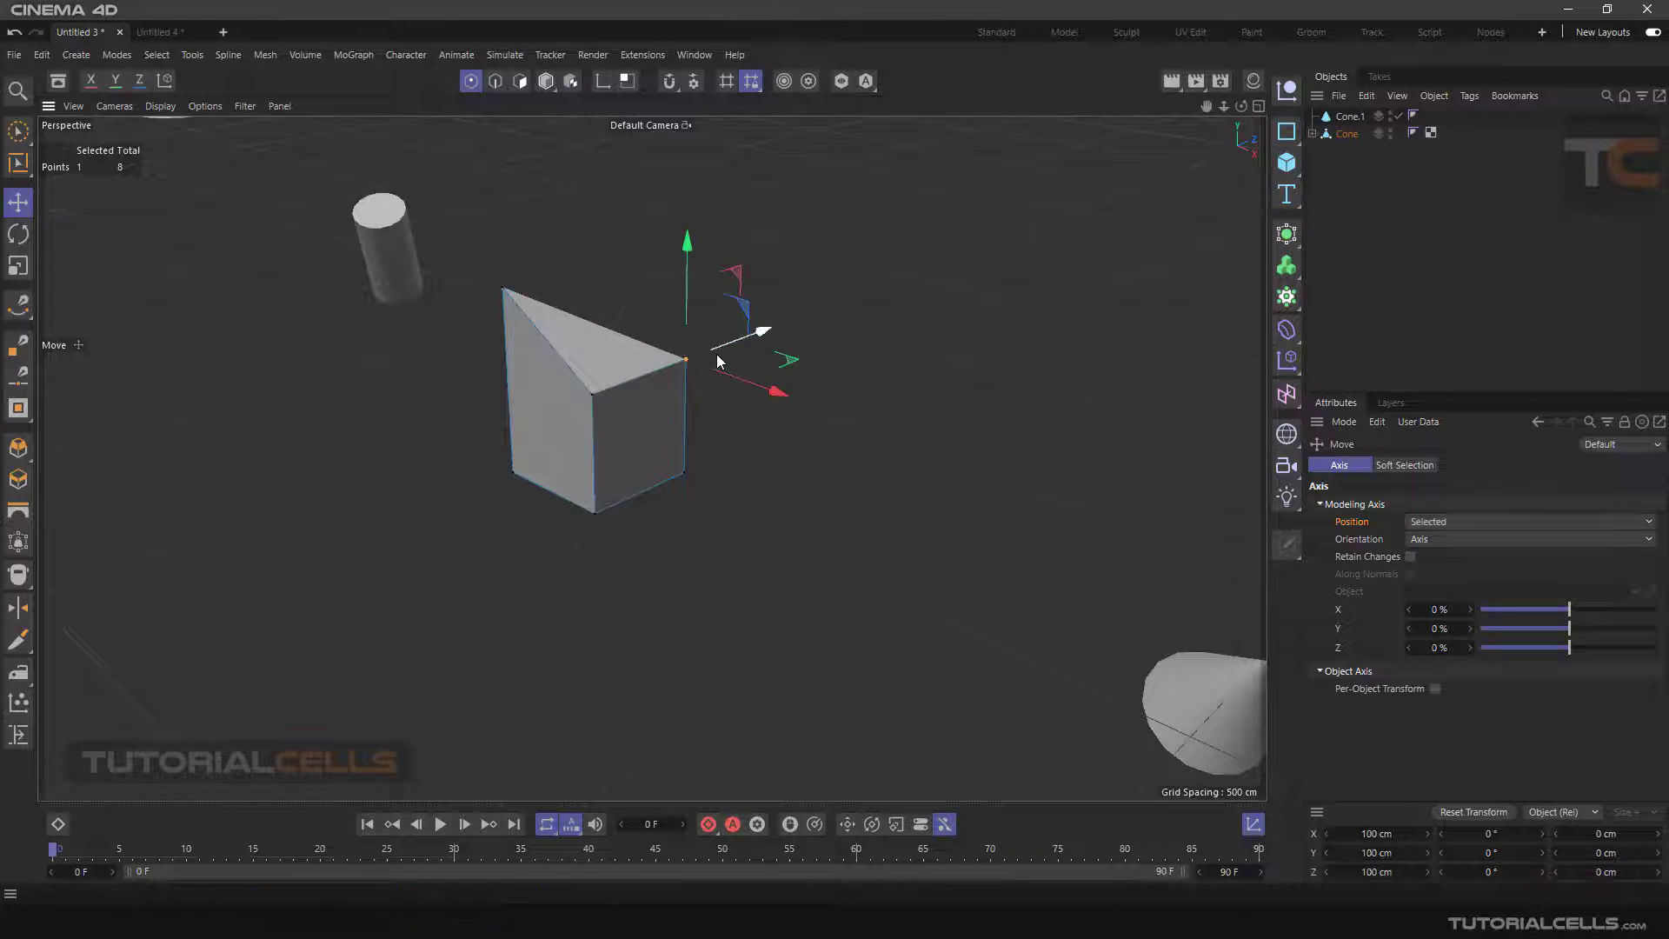
left_click_drag(717, 353, 730, 355)
left_click(594, 512)
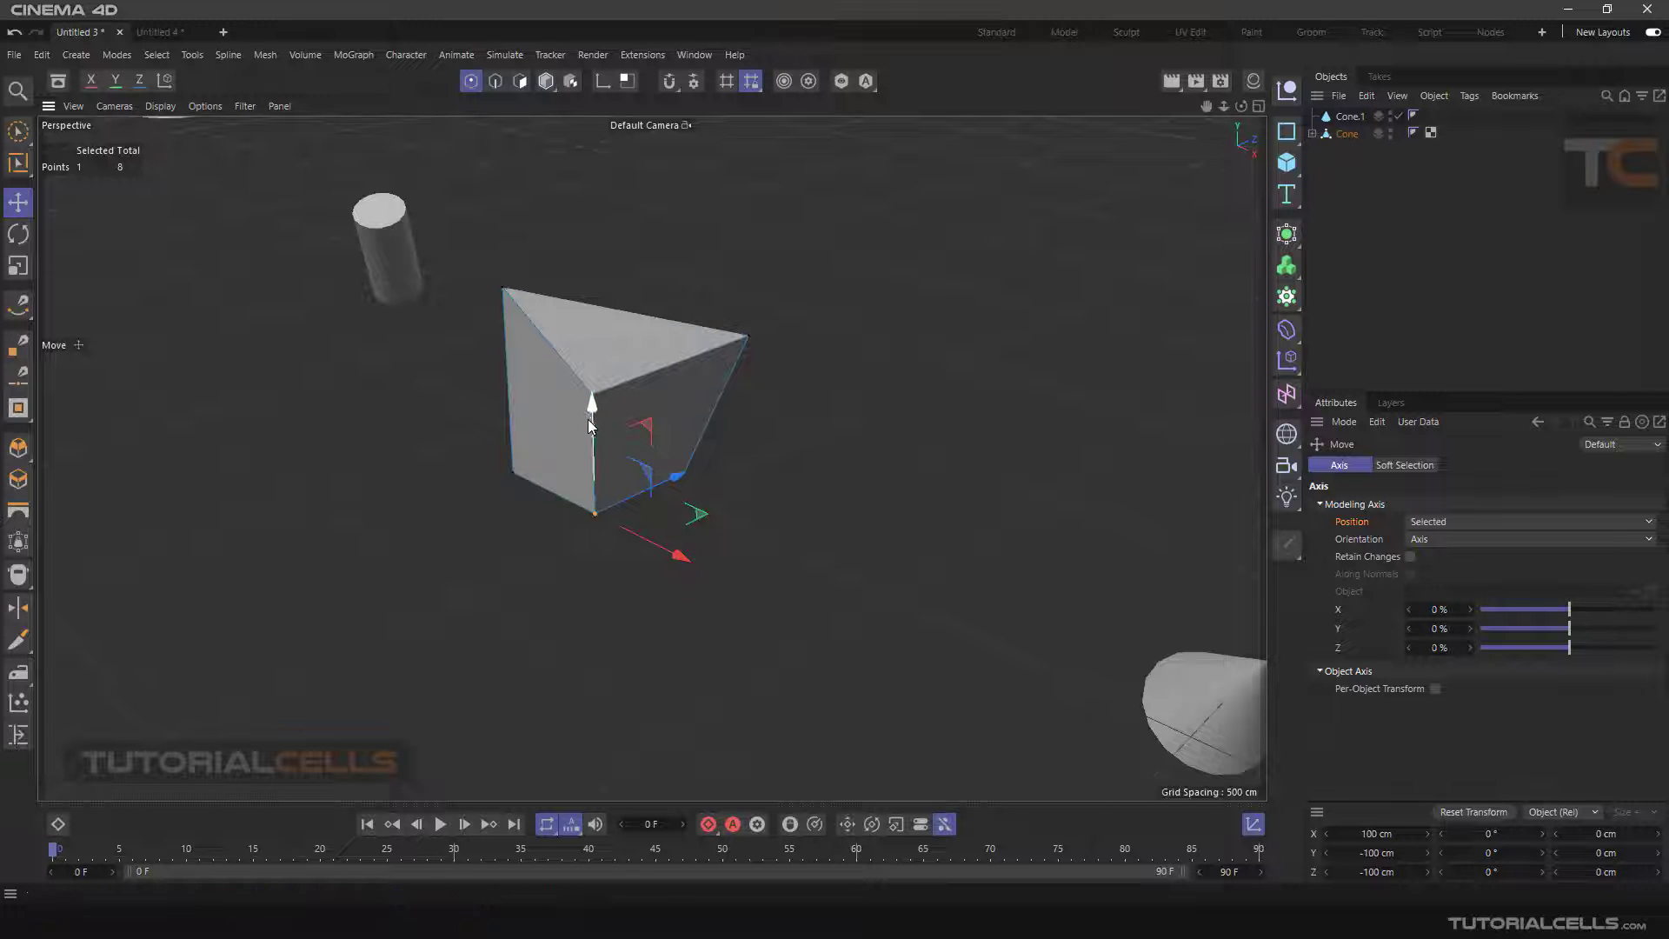
left_click_drag(597, 515, 565, 593)
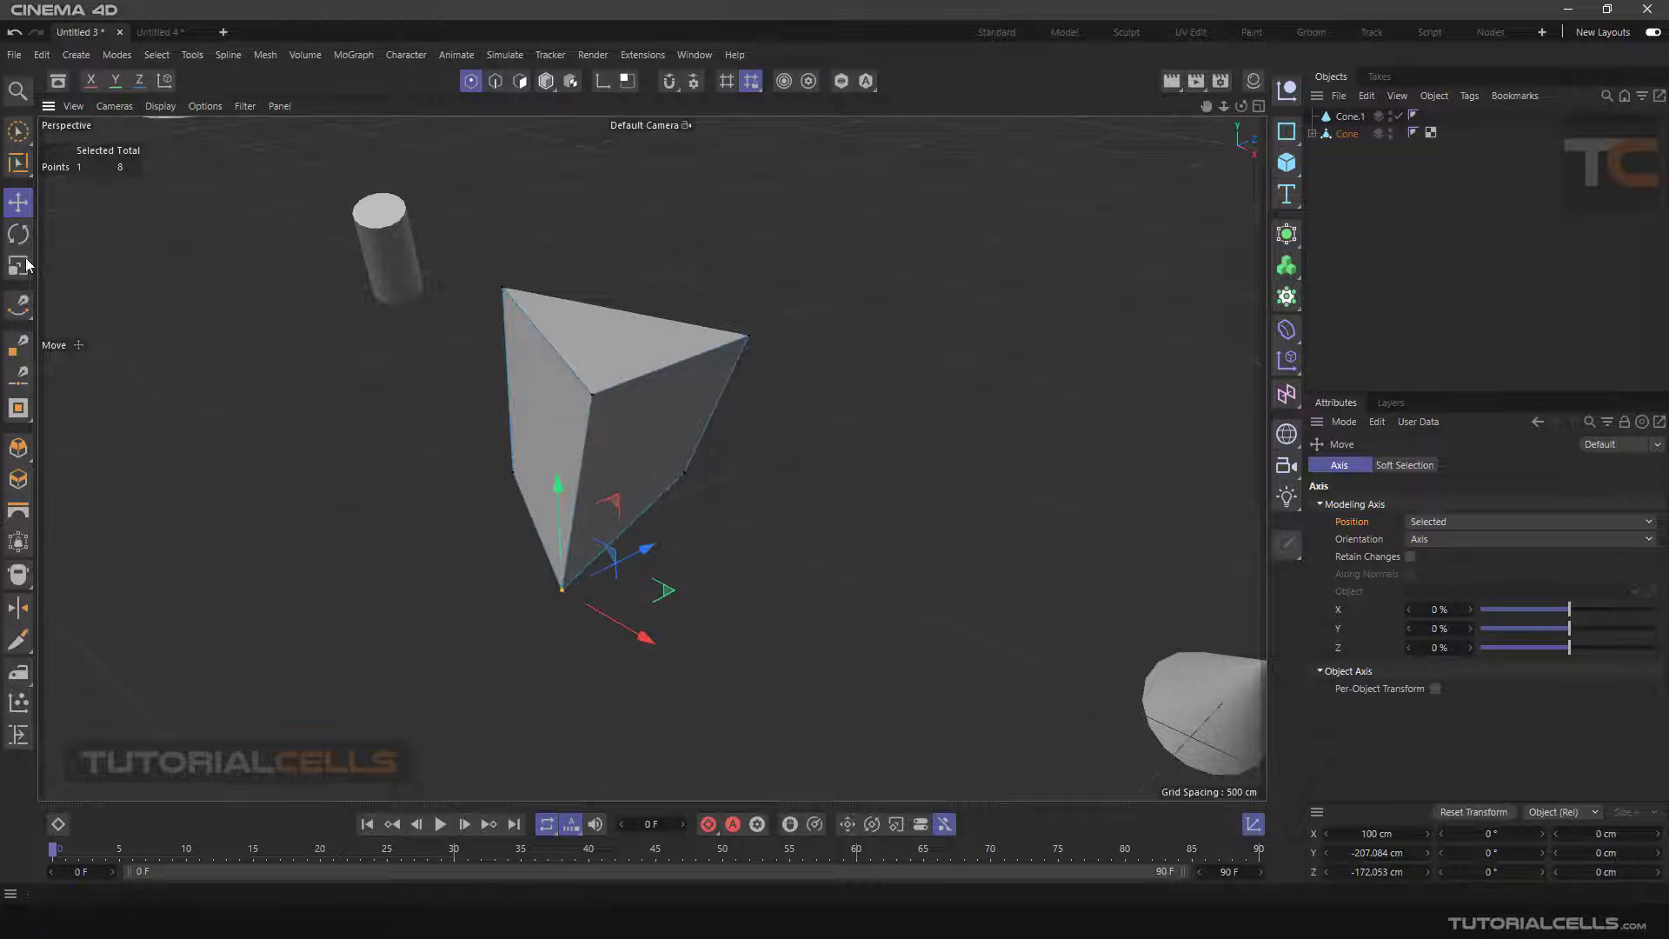
Select the cube's darker side face in polygon mode and set the modeling axis position to Root
left_click(522, 81)
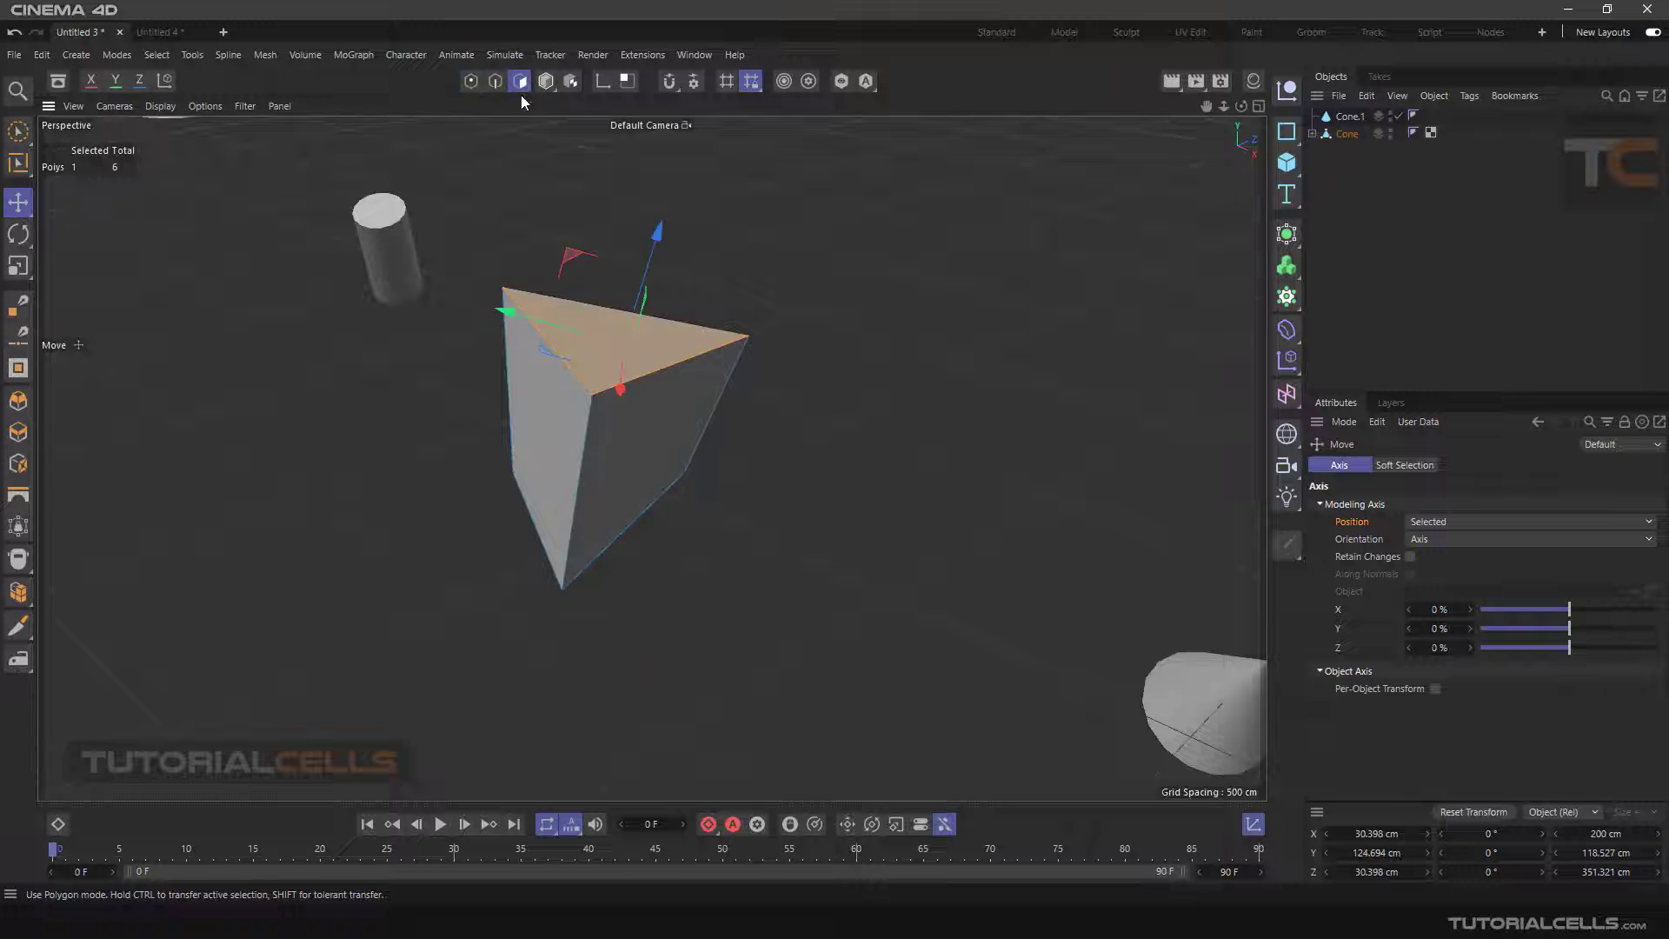
left_click(680, 432)
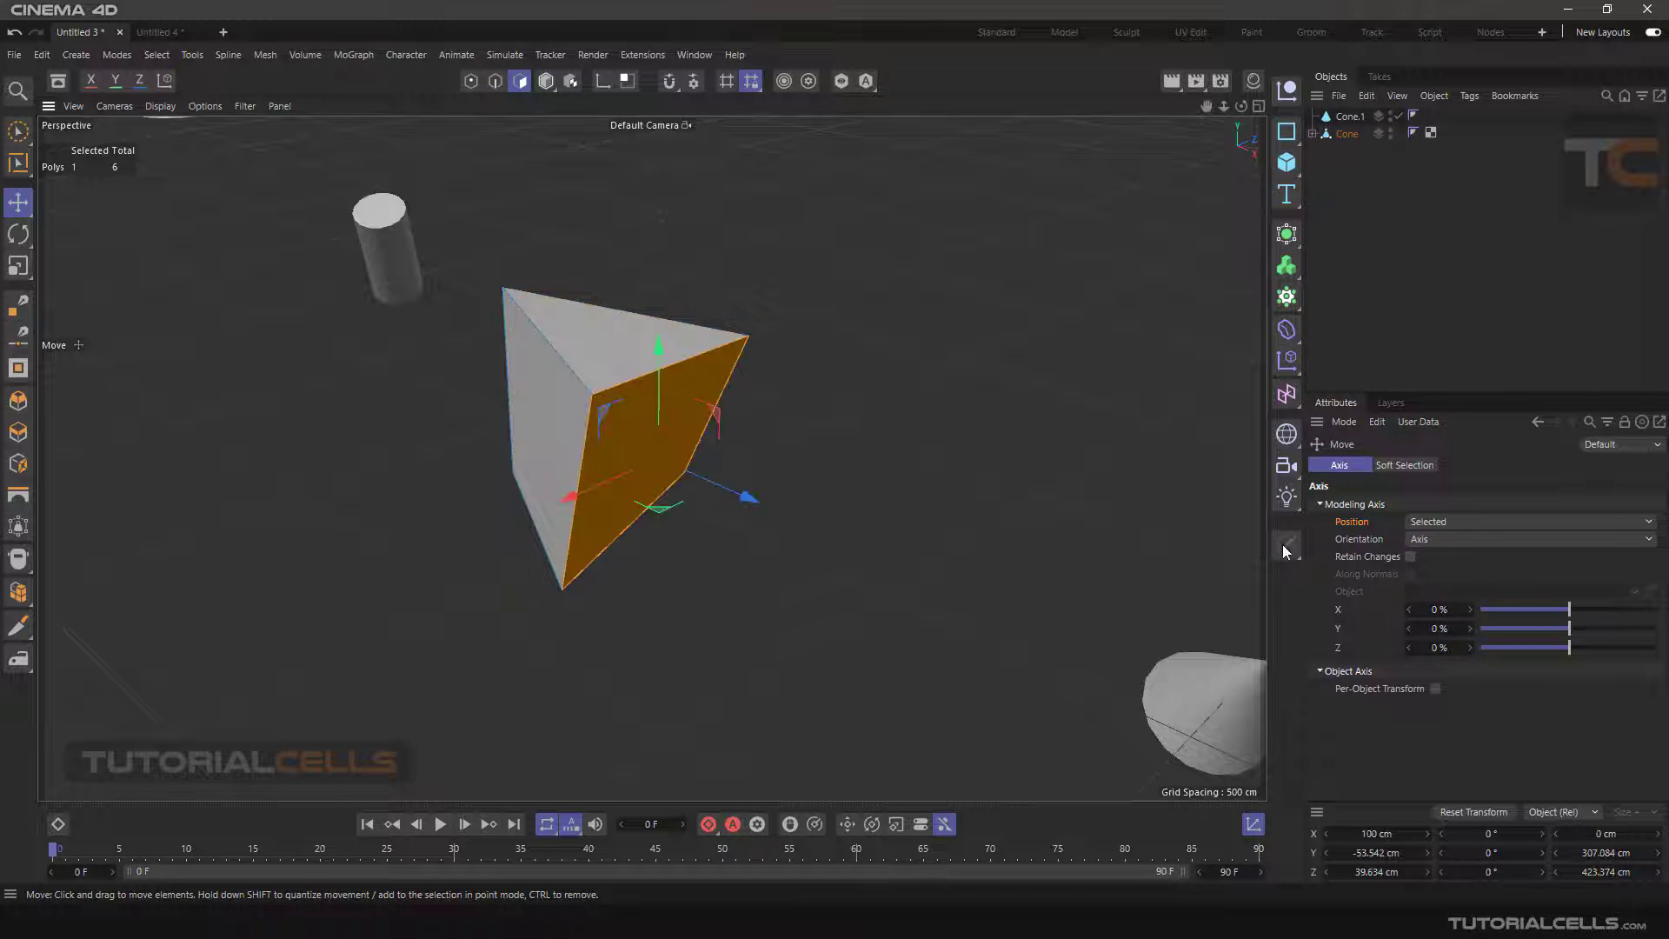
left_click(1441, 520)
left_click(1456, 593)
scroll(612, 341, "down", 5)
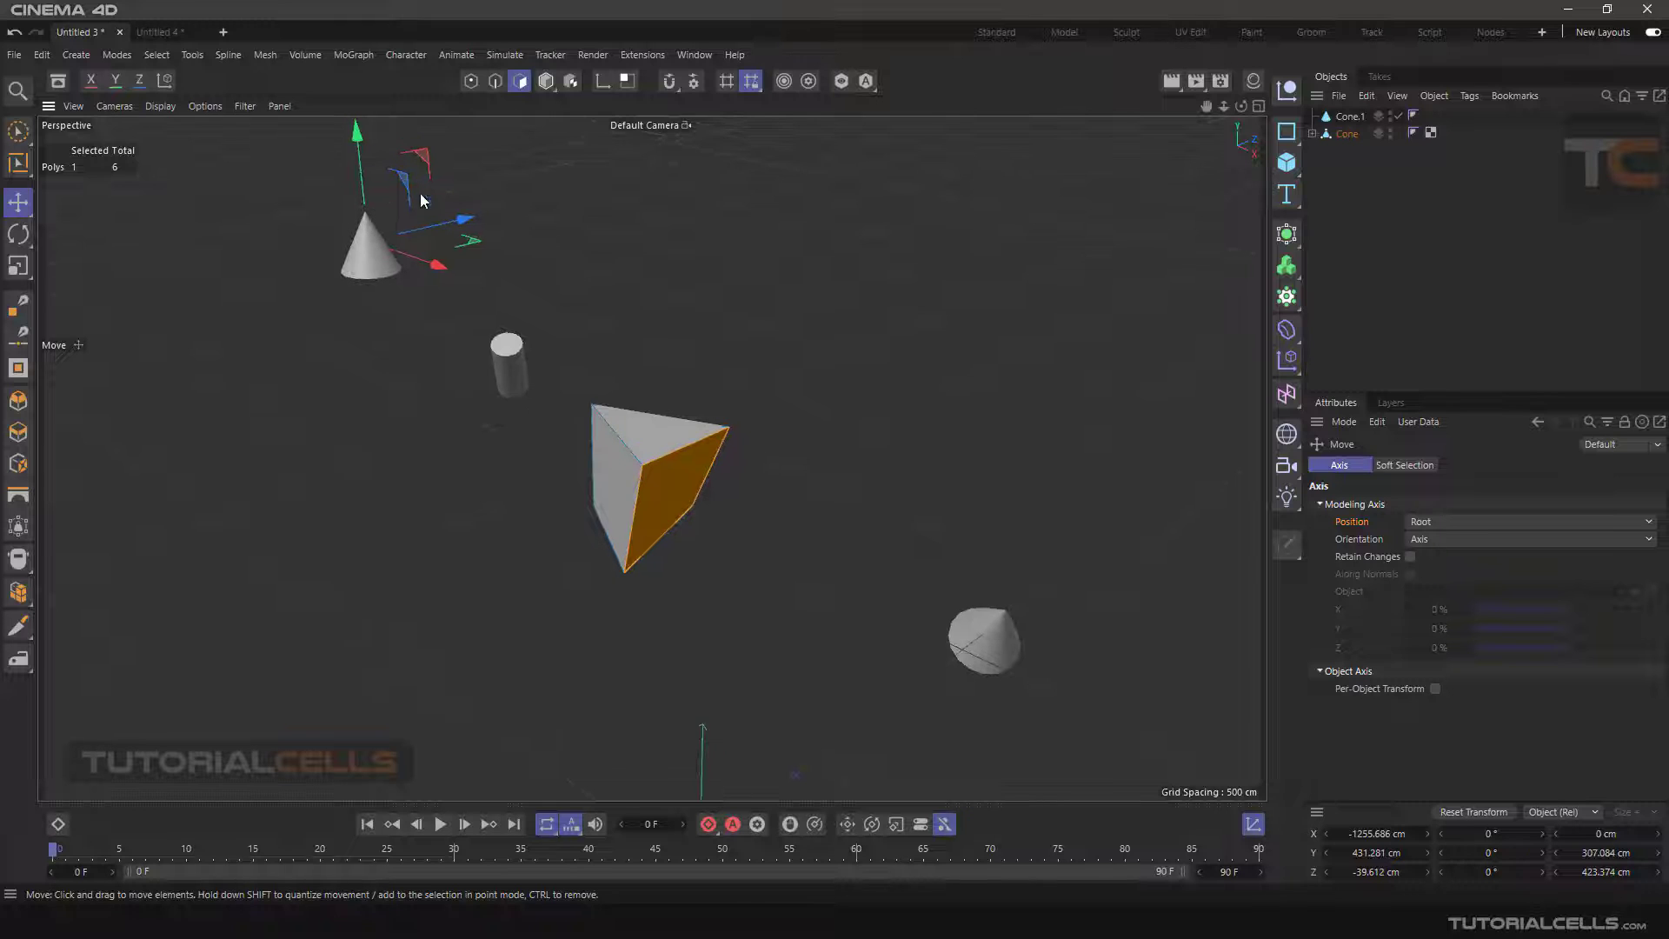
Expand the Cone and Cylinder hierarchy down to the Cube and set the modeling axis position to Parent
left_click(1312, 133)
left_click(1321, 150)
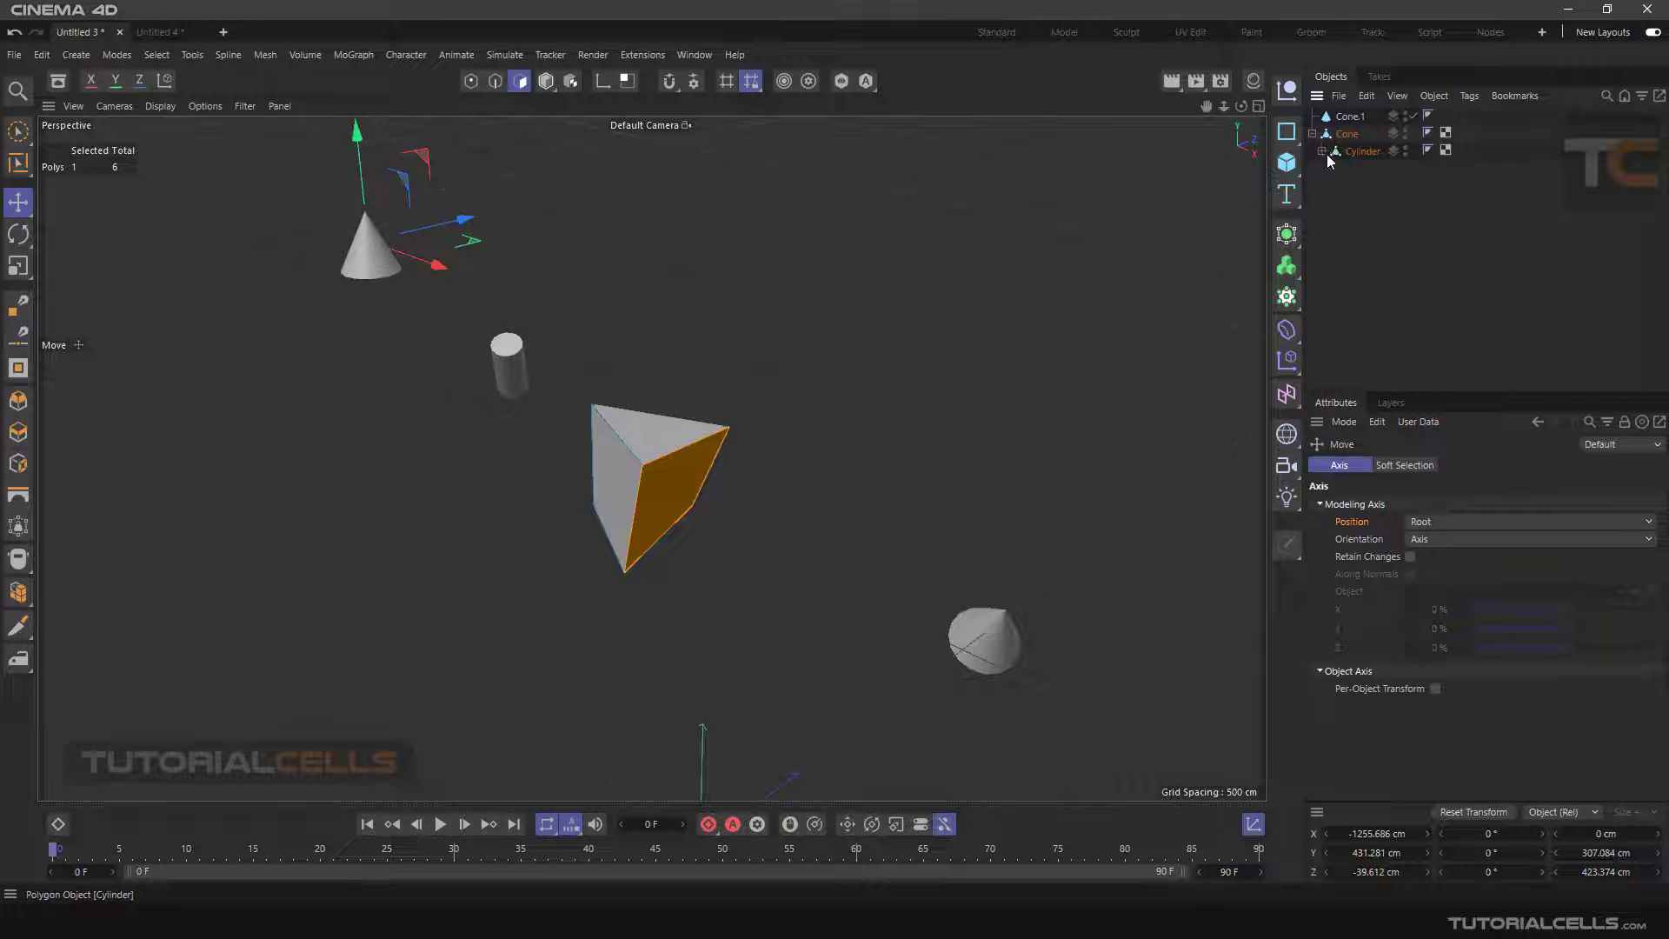
left_click(1431, 522)
left_click(1448, 611)
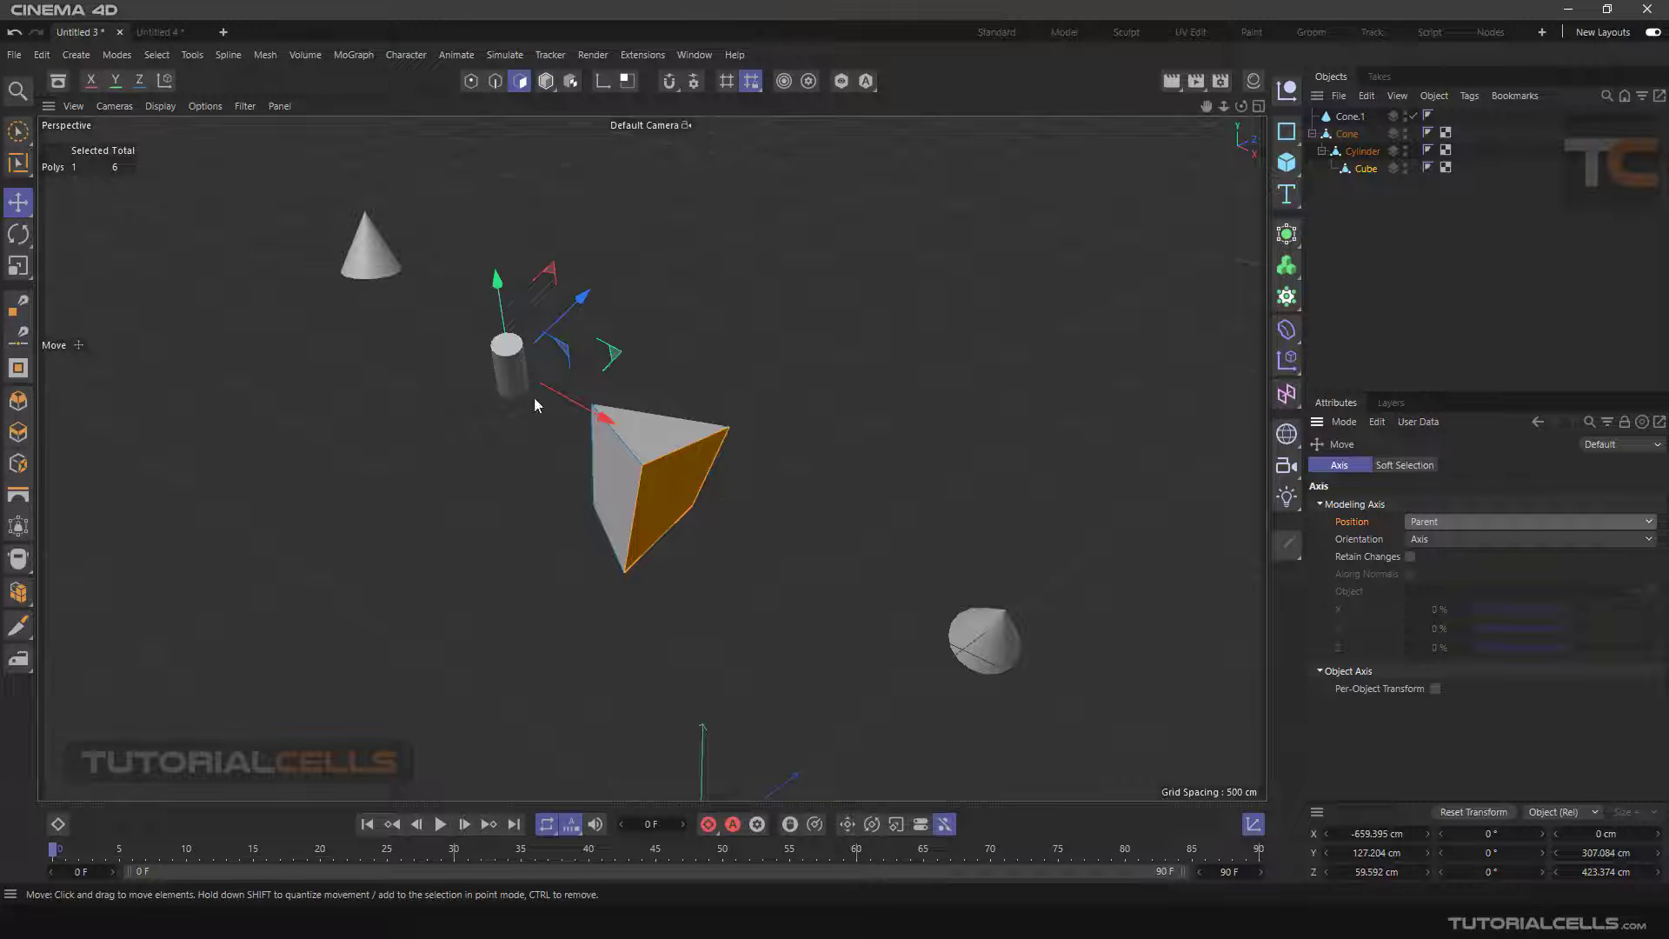
left_click_drag(500, 430, 613, 400, "alt")
Set the modeling axis position to Bounds and view the cube in model mode from several angles
left_click(1434, 520)
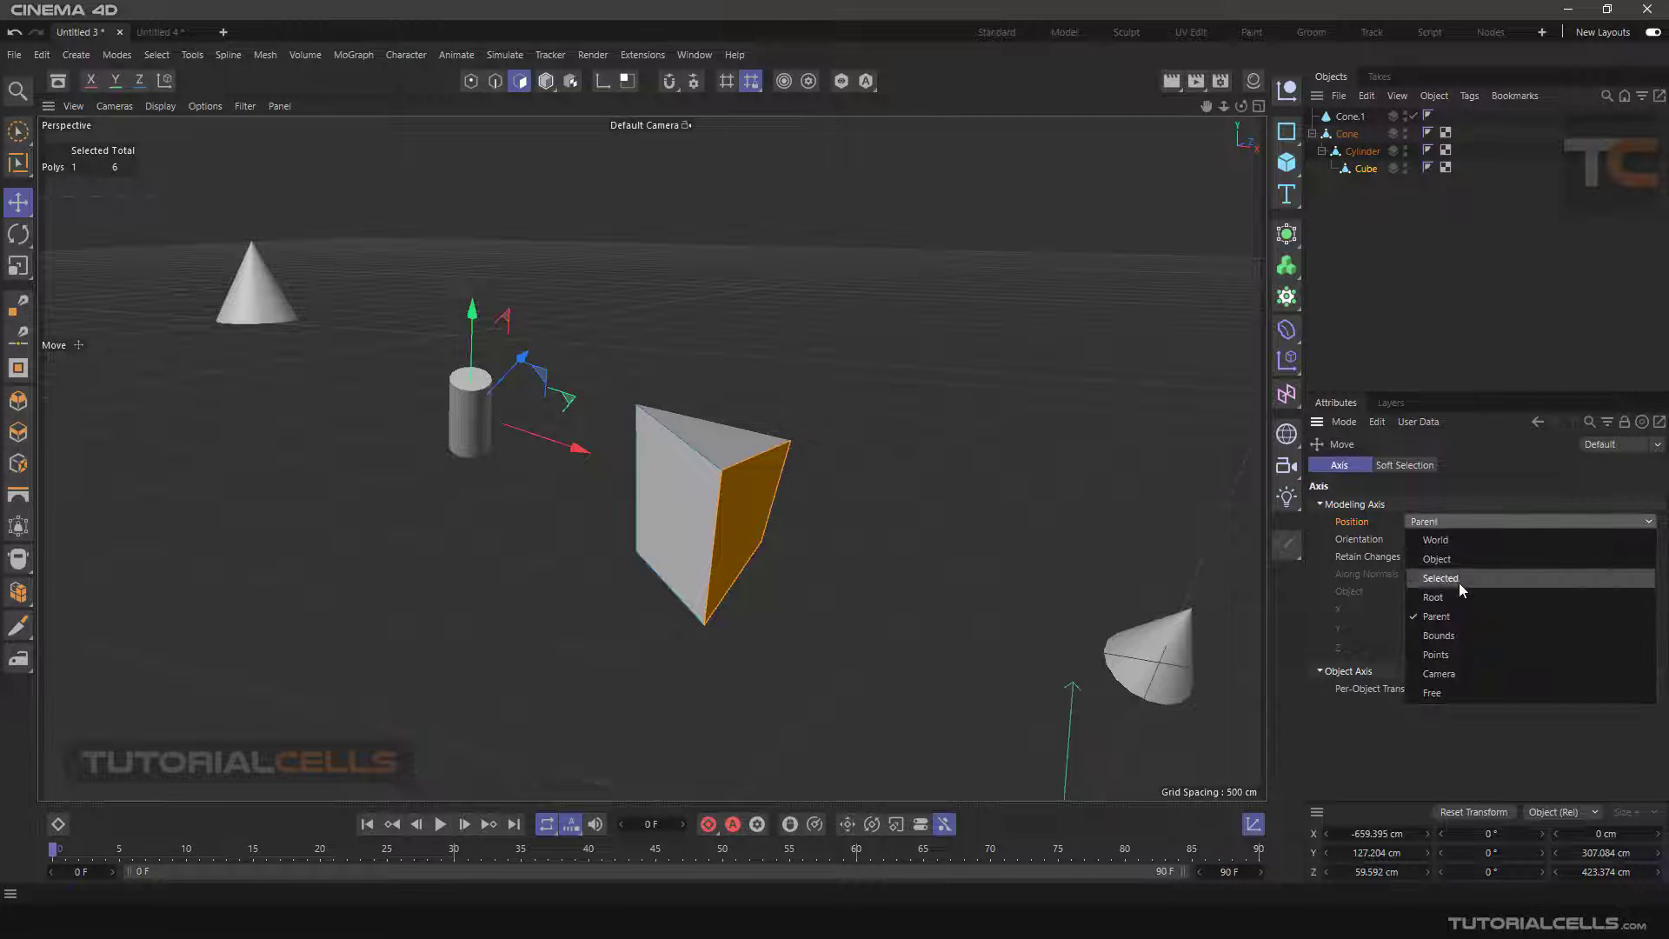
left_click(1461, 631)
mouse_move(946, 520)
left_mouse_down("alt")
mouse_move(780, 545)
mouse_move(930, 536)
left_mouse_up("alt")
left_click(546, 82)
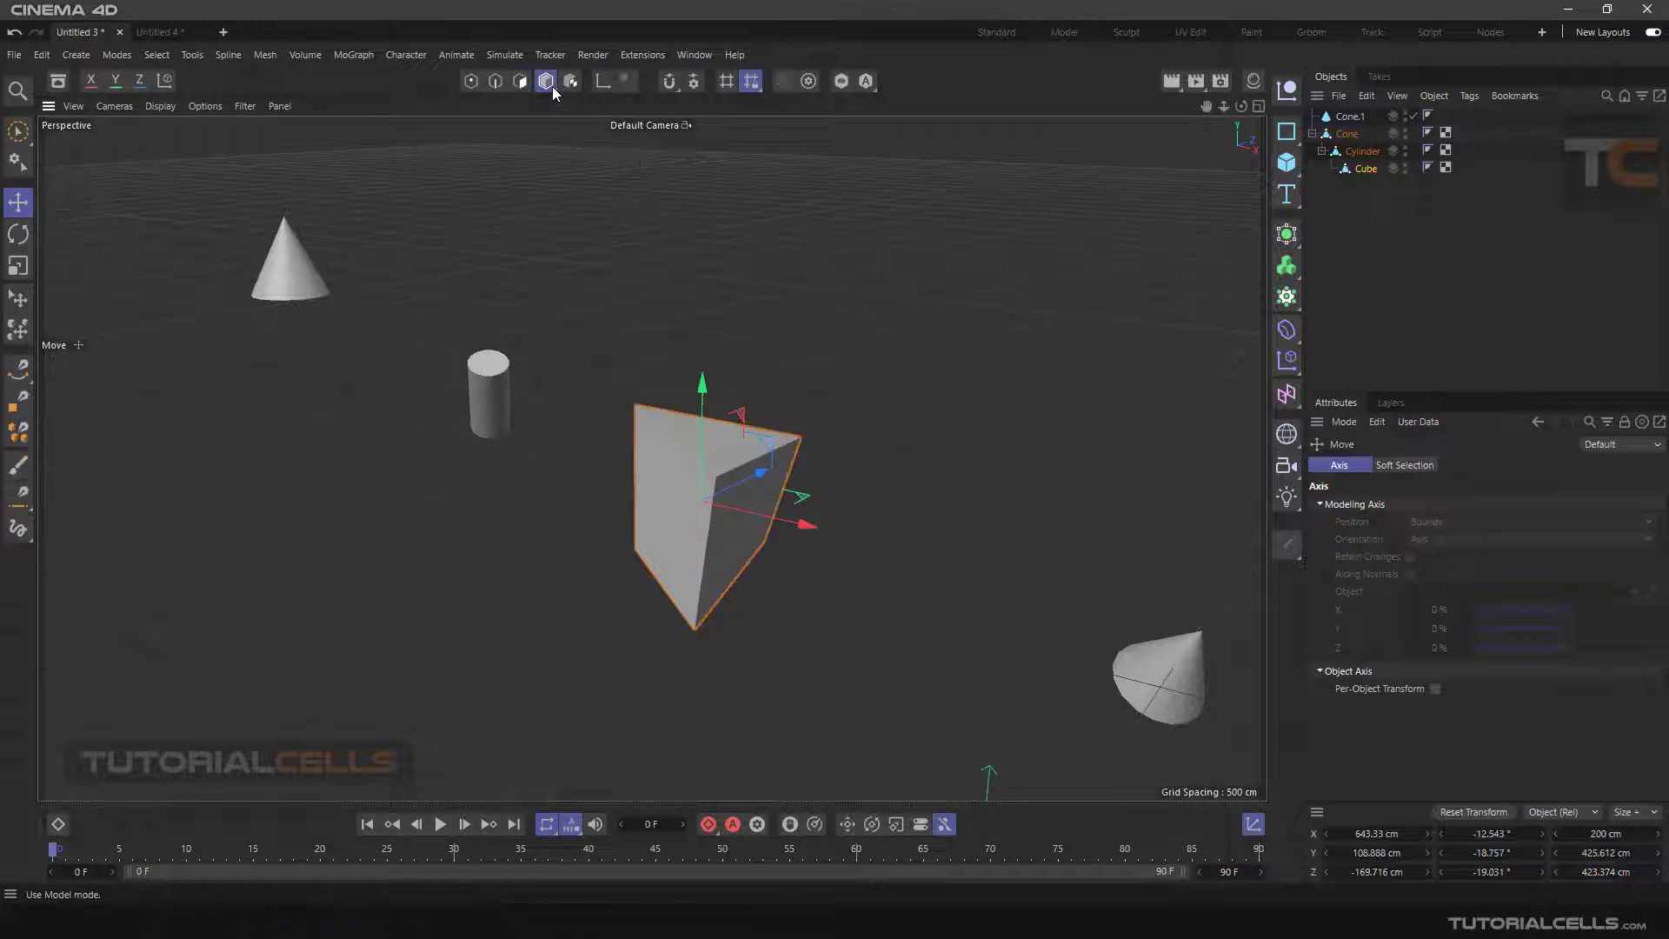
left_click_drag(741, 526, 765, 452, "alt")
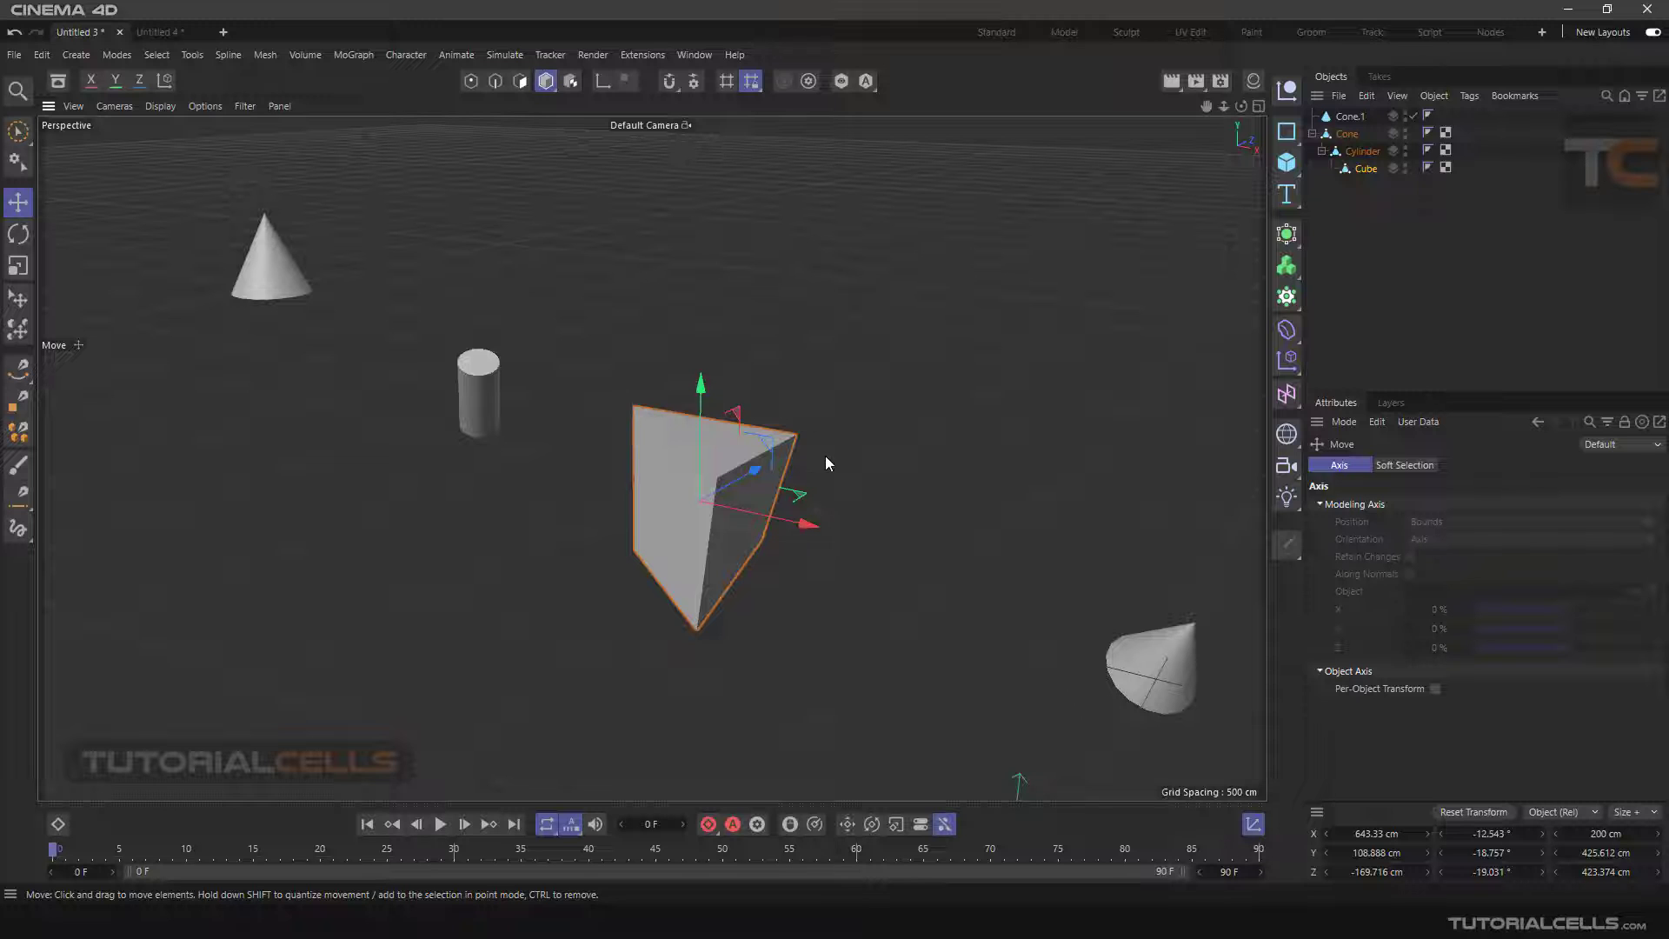
left_click_drag(639, 529, 708, 469, "alt")
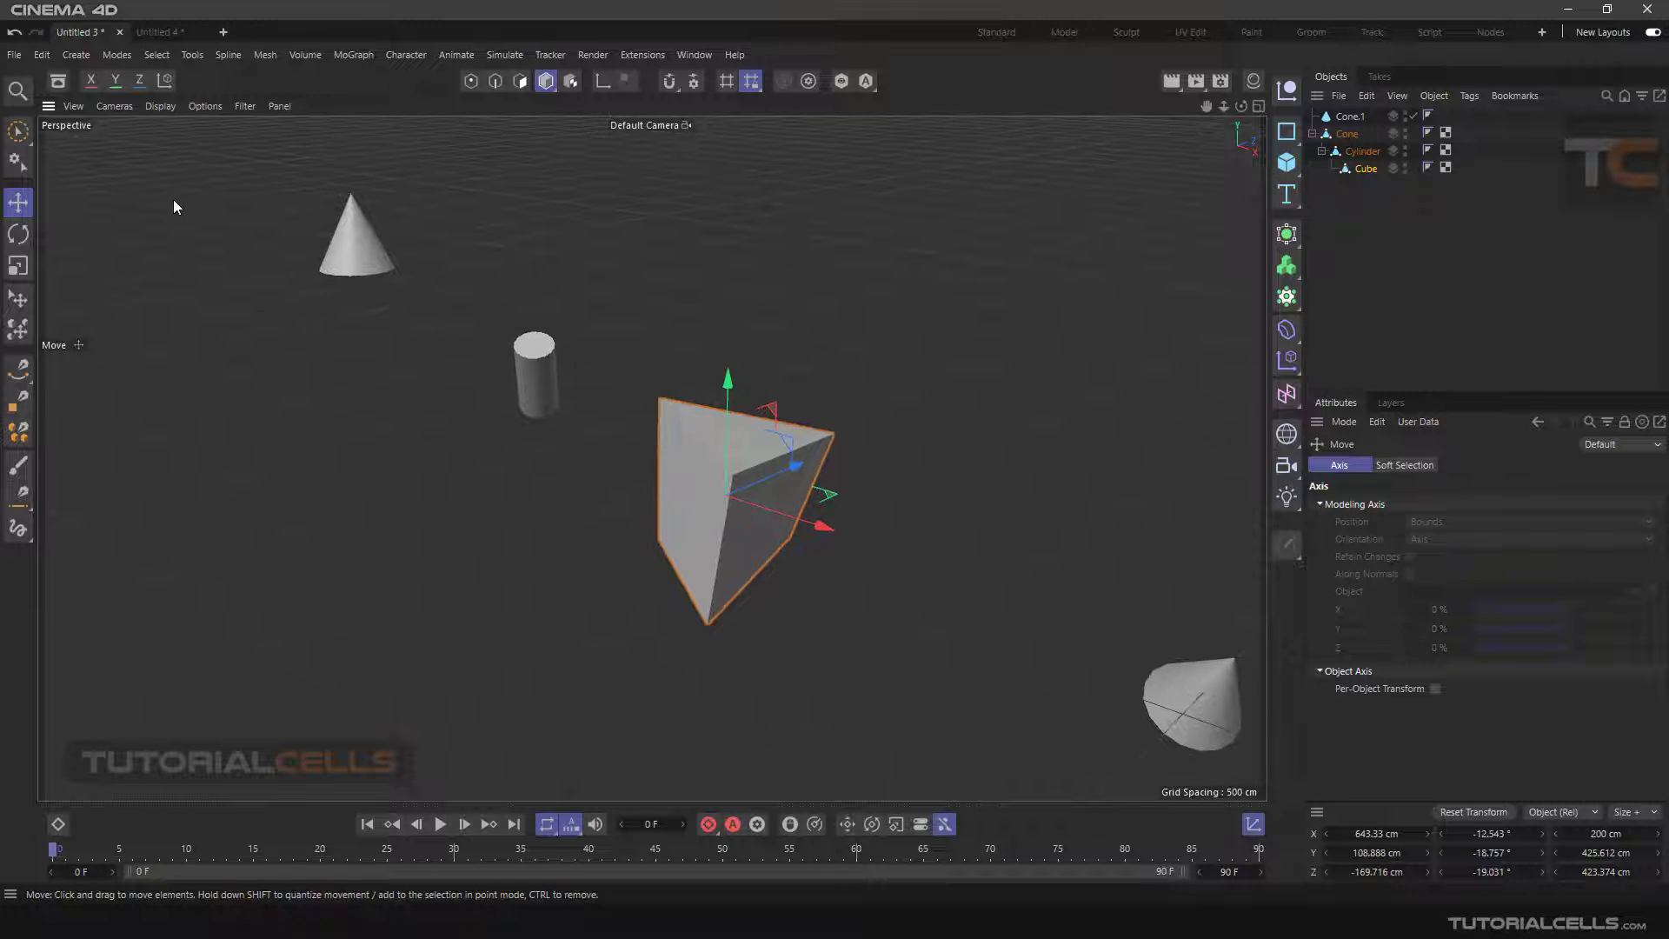
Turn off Outlines for object selection in the Viewport Display preferences, with the preferences window moved off the cube
left_click(41, 54)
left_click(87, 292)
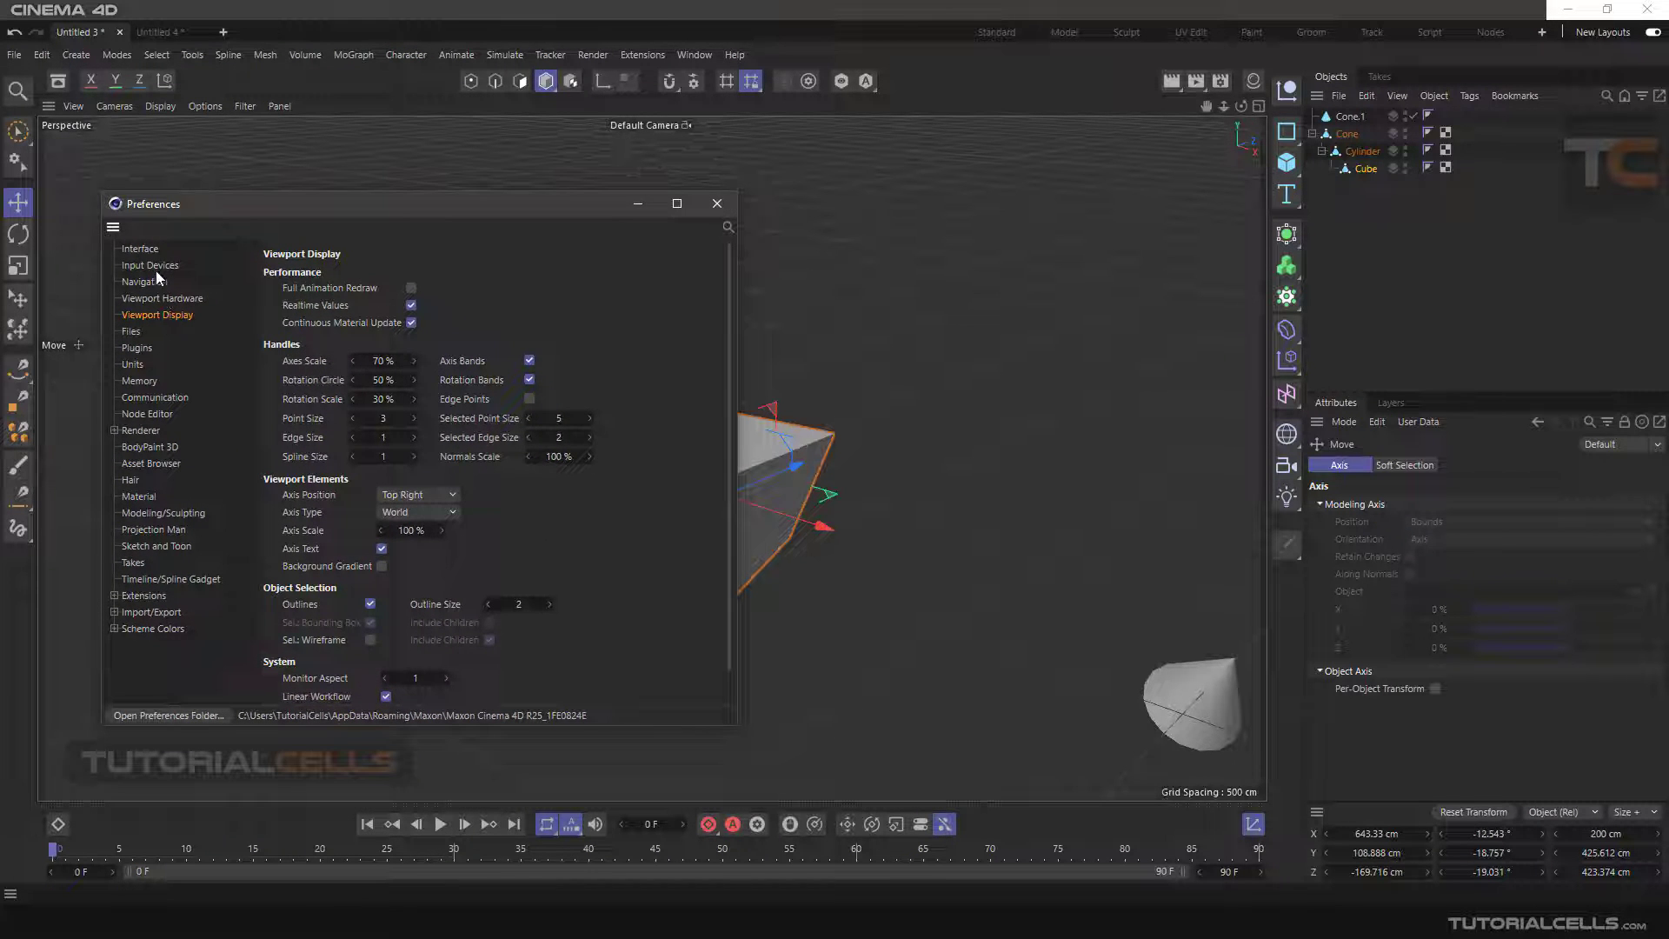
left_click(143, 250)
left_click(159, 314)
left_click_drag(391, 213, 396, 91)
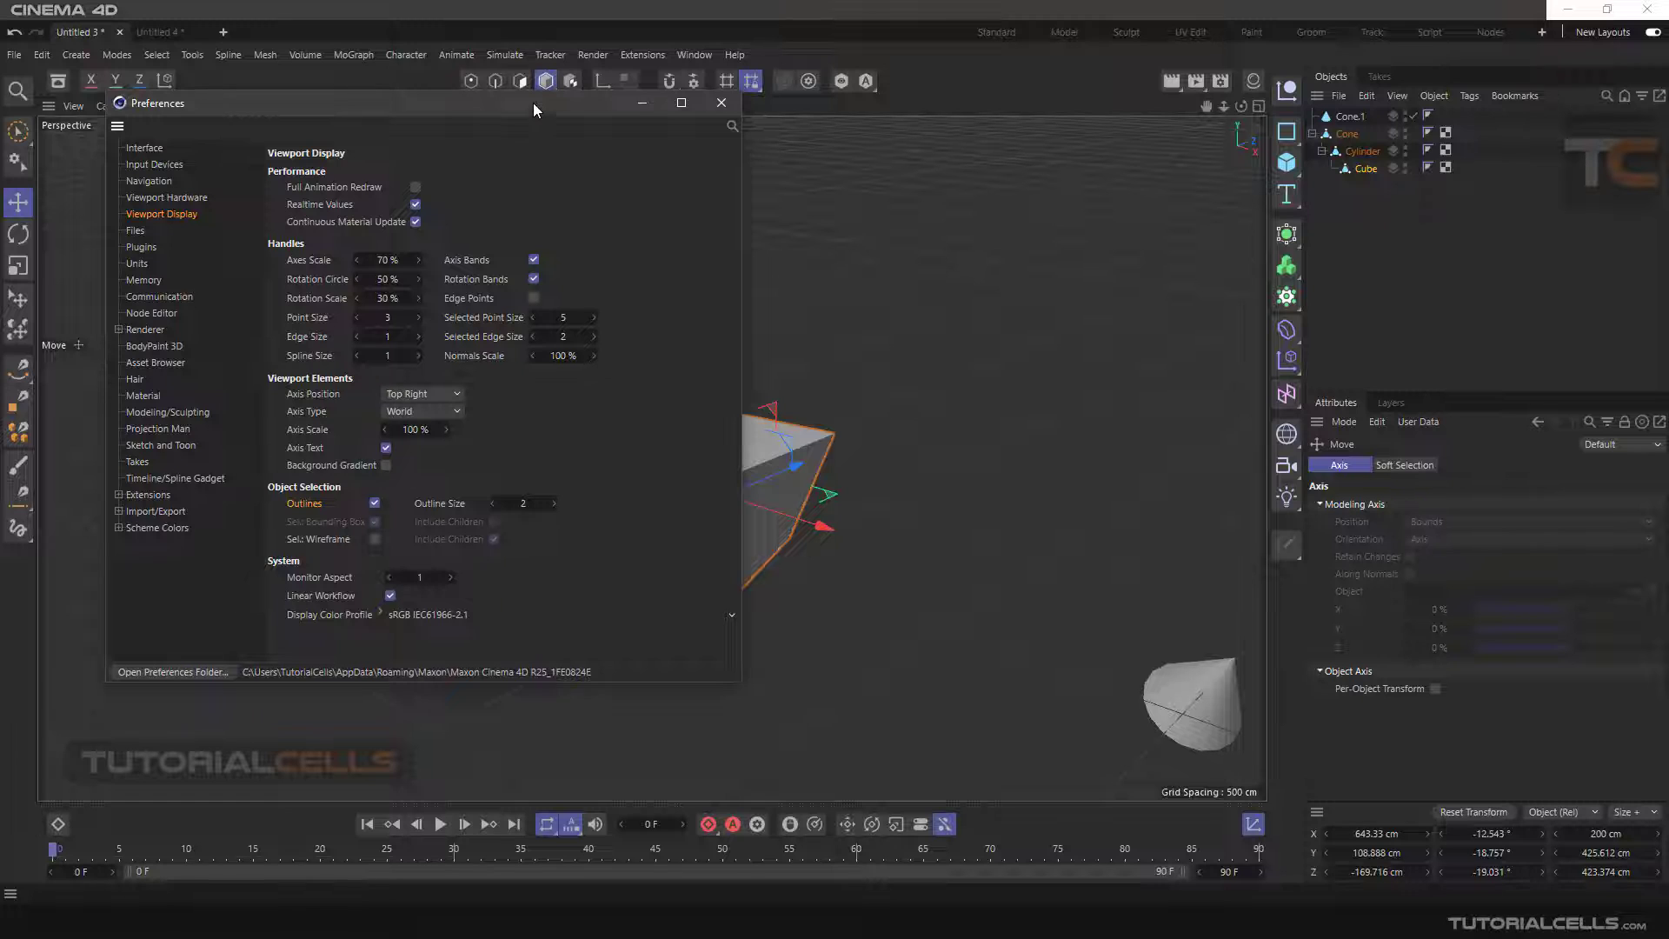
left_click_drag(534, 110, 431, 116)
left_click(273, 510)
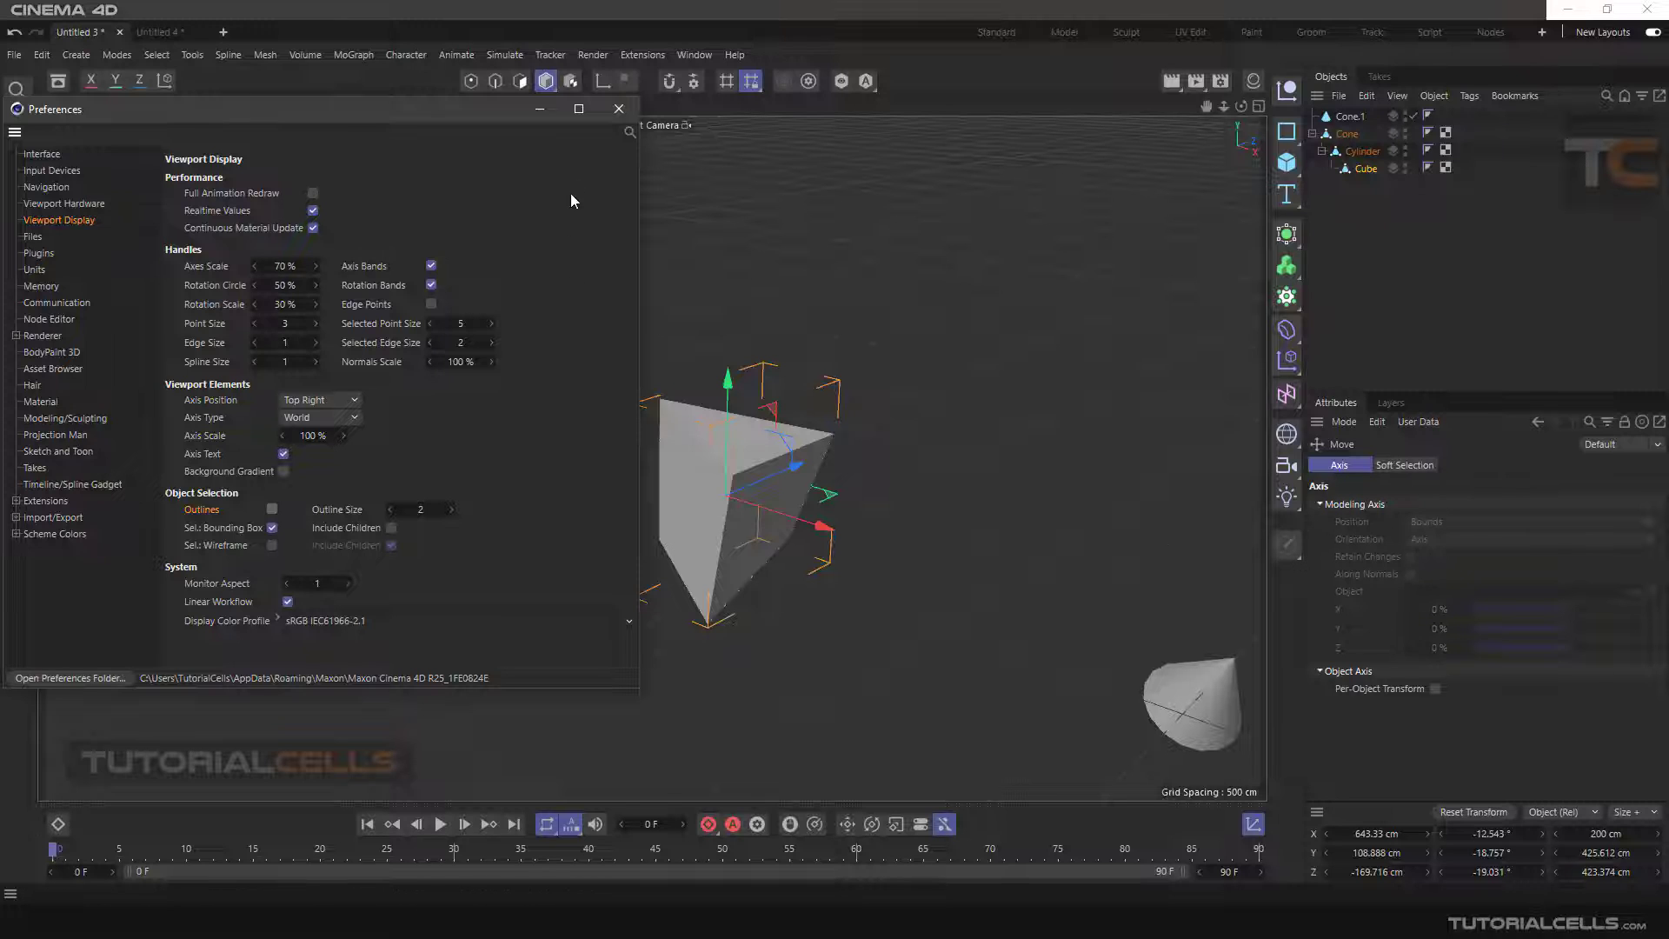
Return to polygon mode and set the Bounds modeling axis offsets to 100% on X, Y and Z
left_click(520, 81)
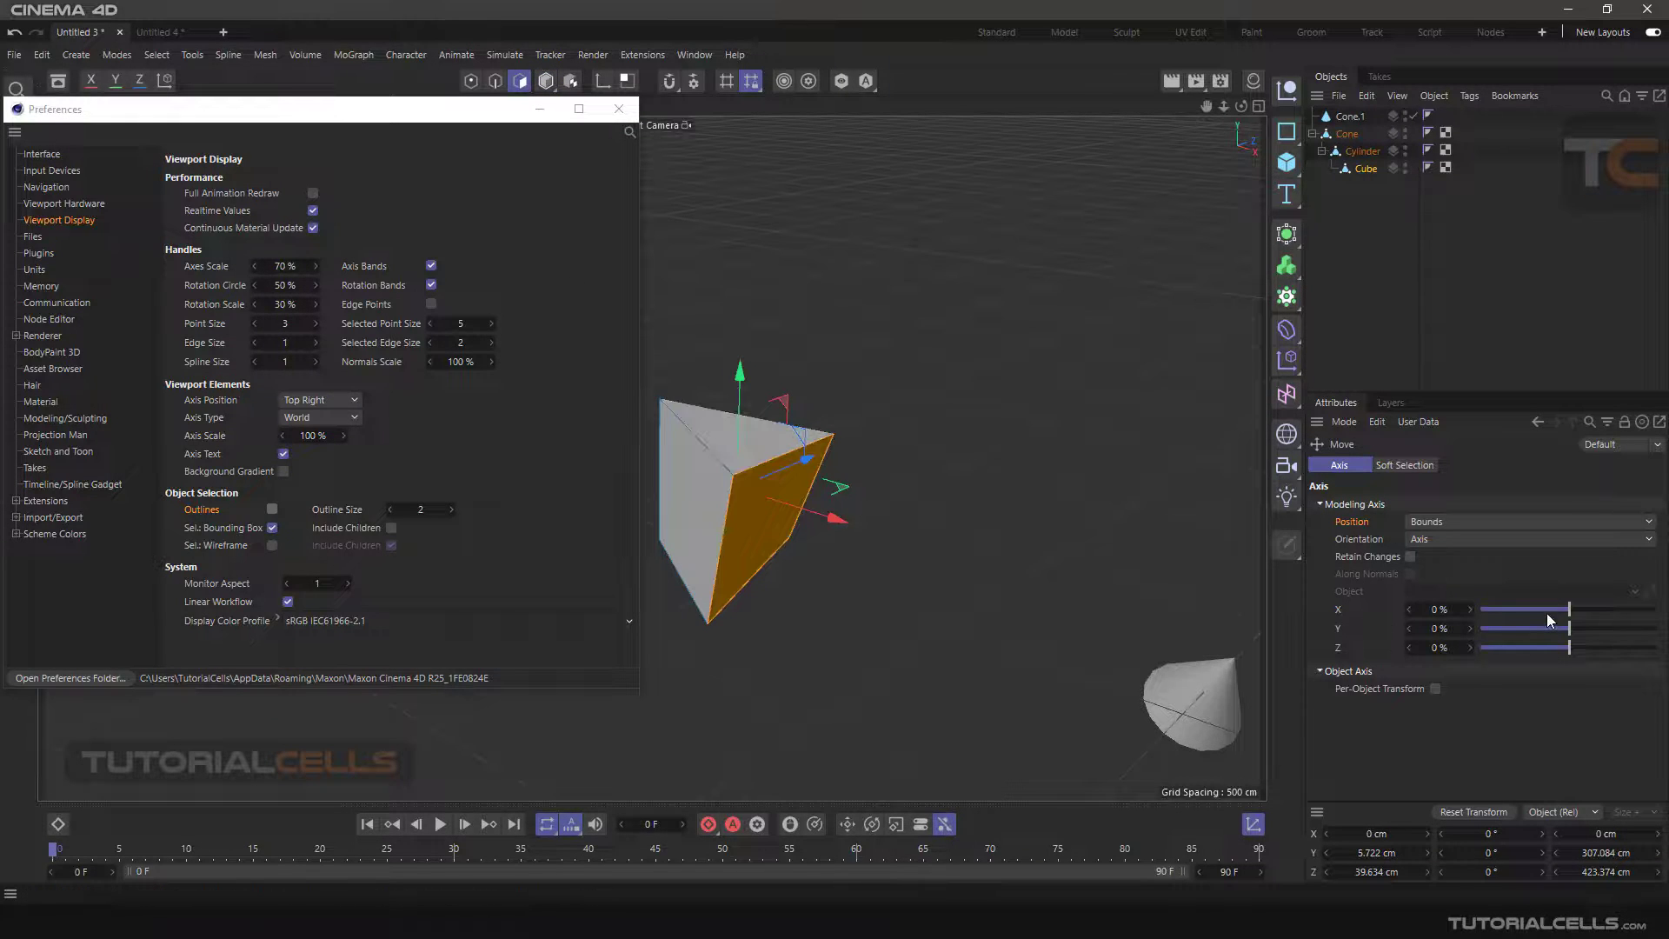
left_click_drag(1572, 611, 1655, 648)
left_click(1430, 537)
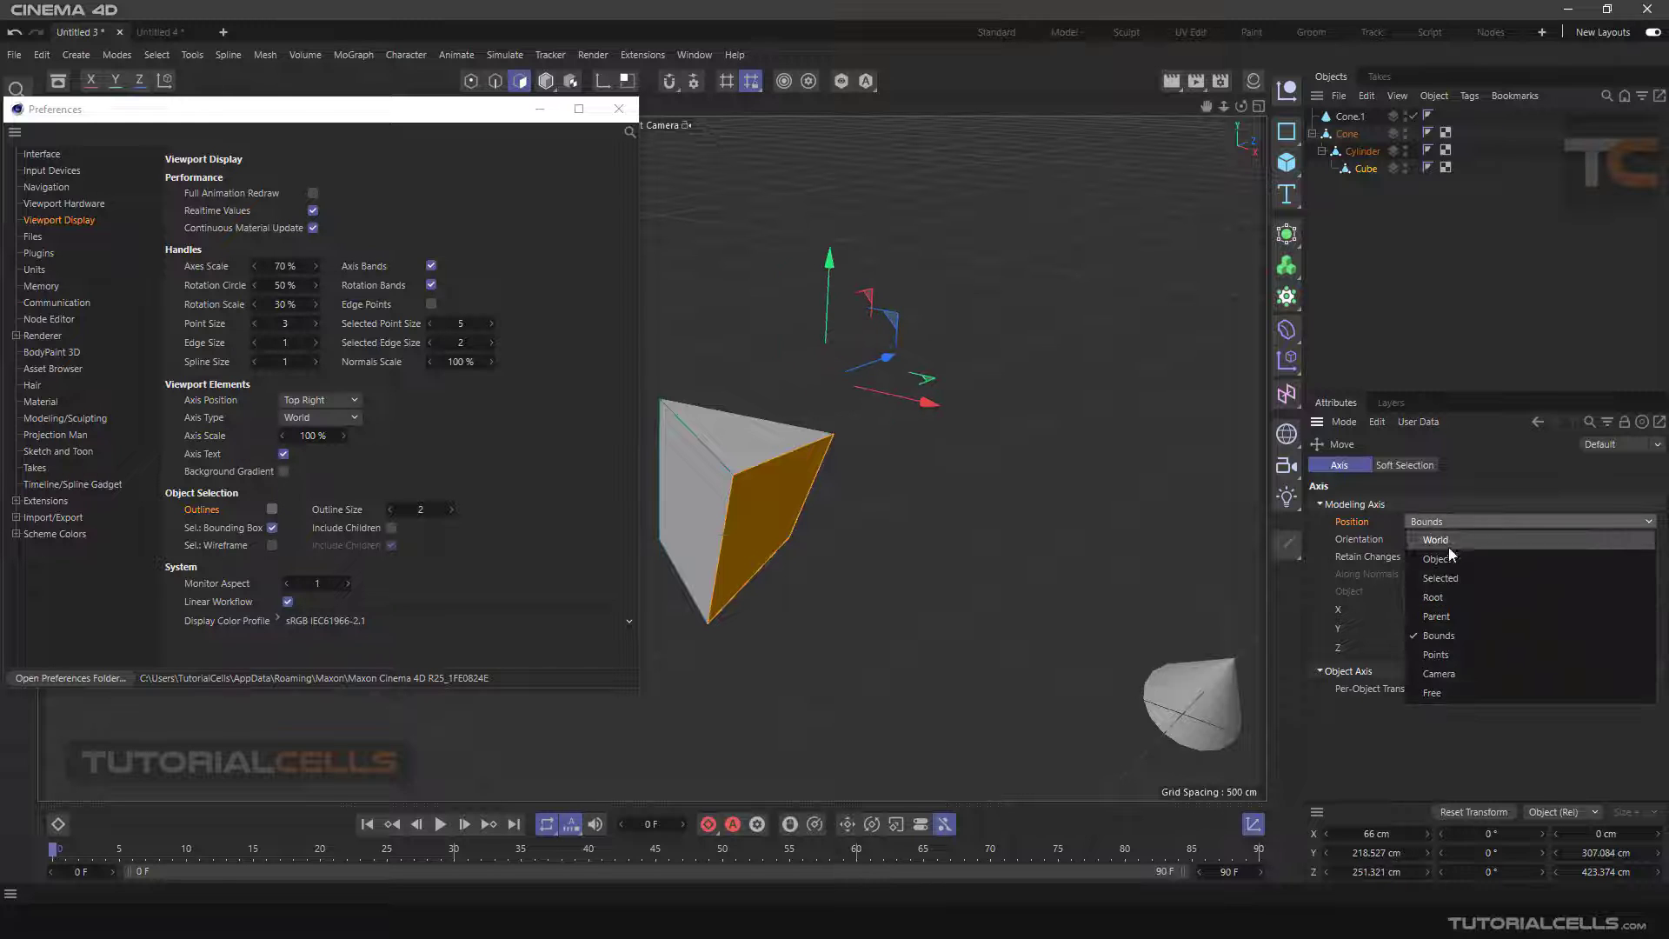
left_click(1452, 635)
left_click_drag(852, 466, 874, 409, "alt")
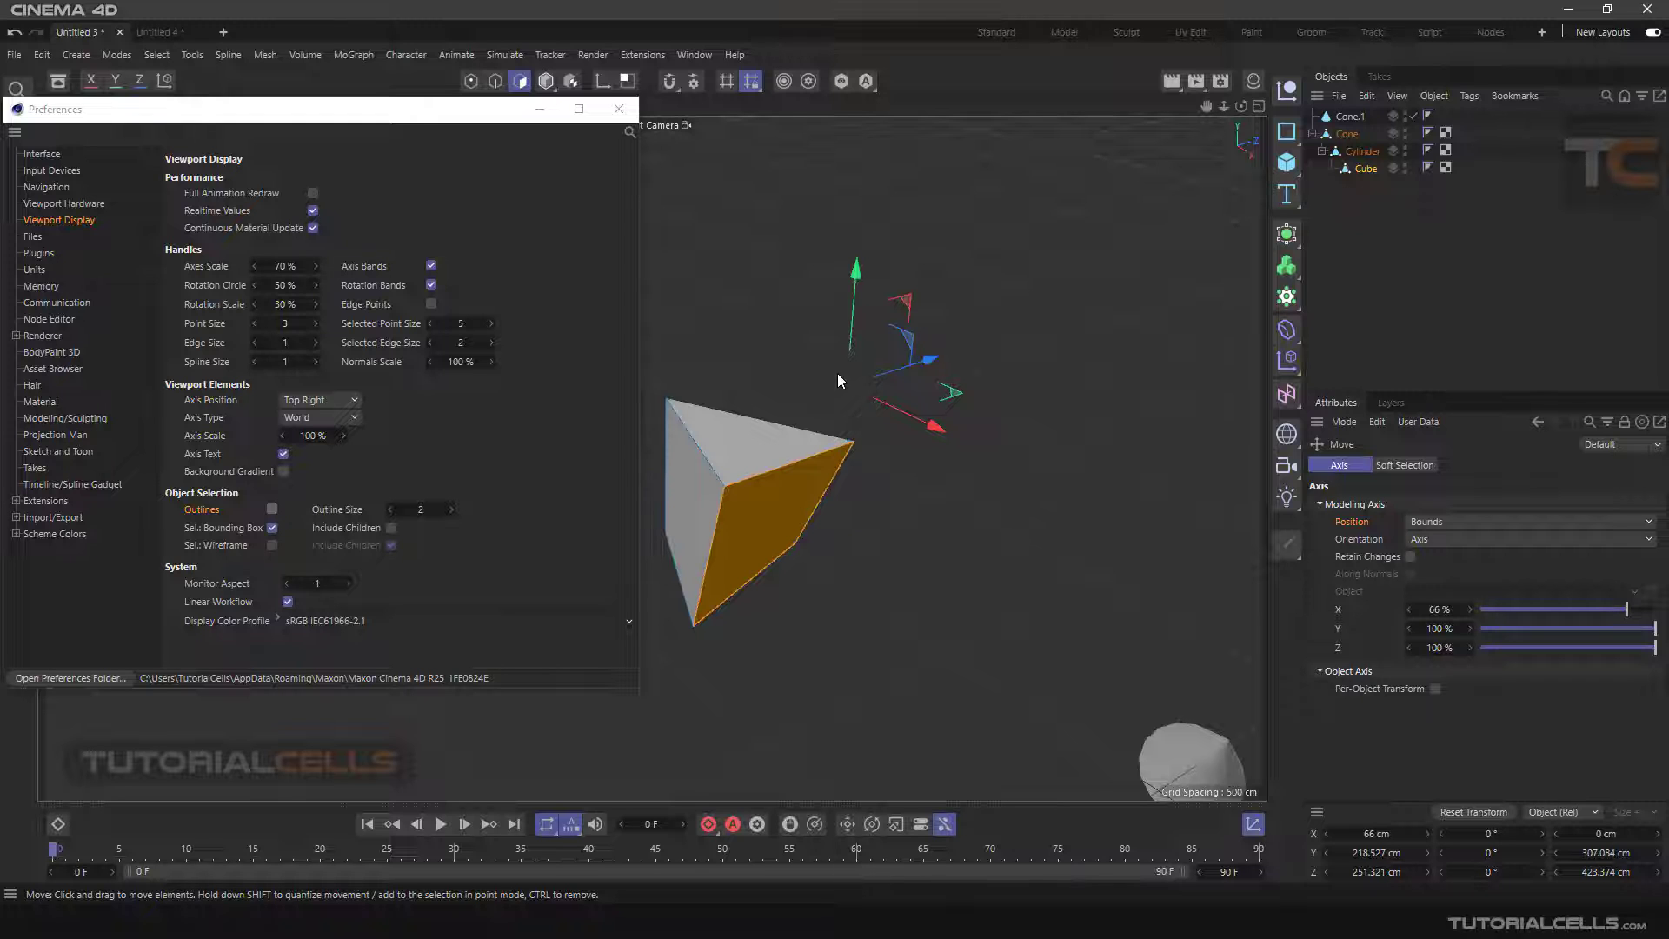
left_click_drag(1546, 609, 1656, 610)
left_click_drag(856, 439, 864, 372, "alt")
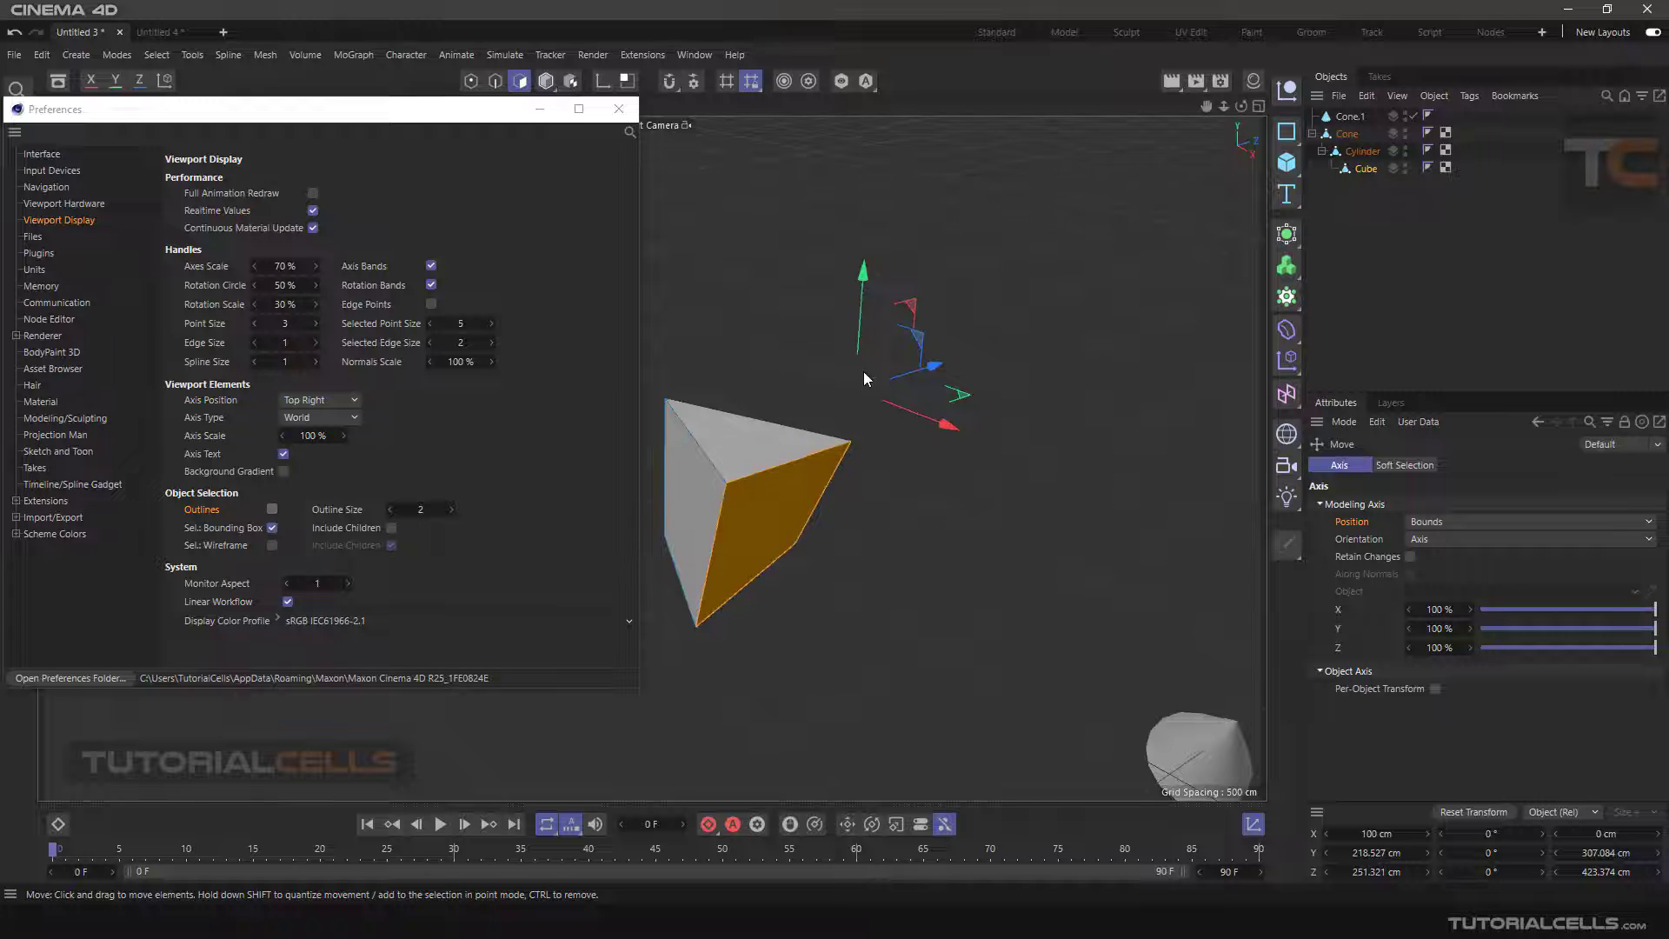
Turn the object selection Outlines back on and close the preferences
left_click(273, 510)
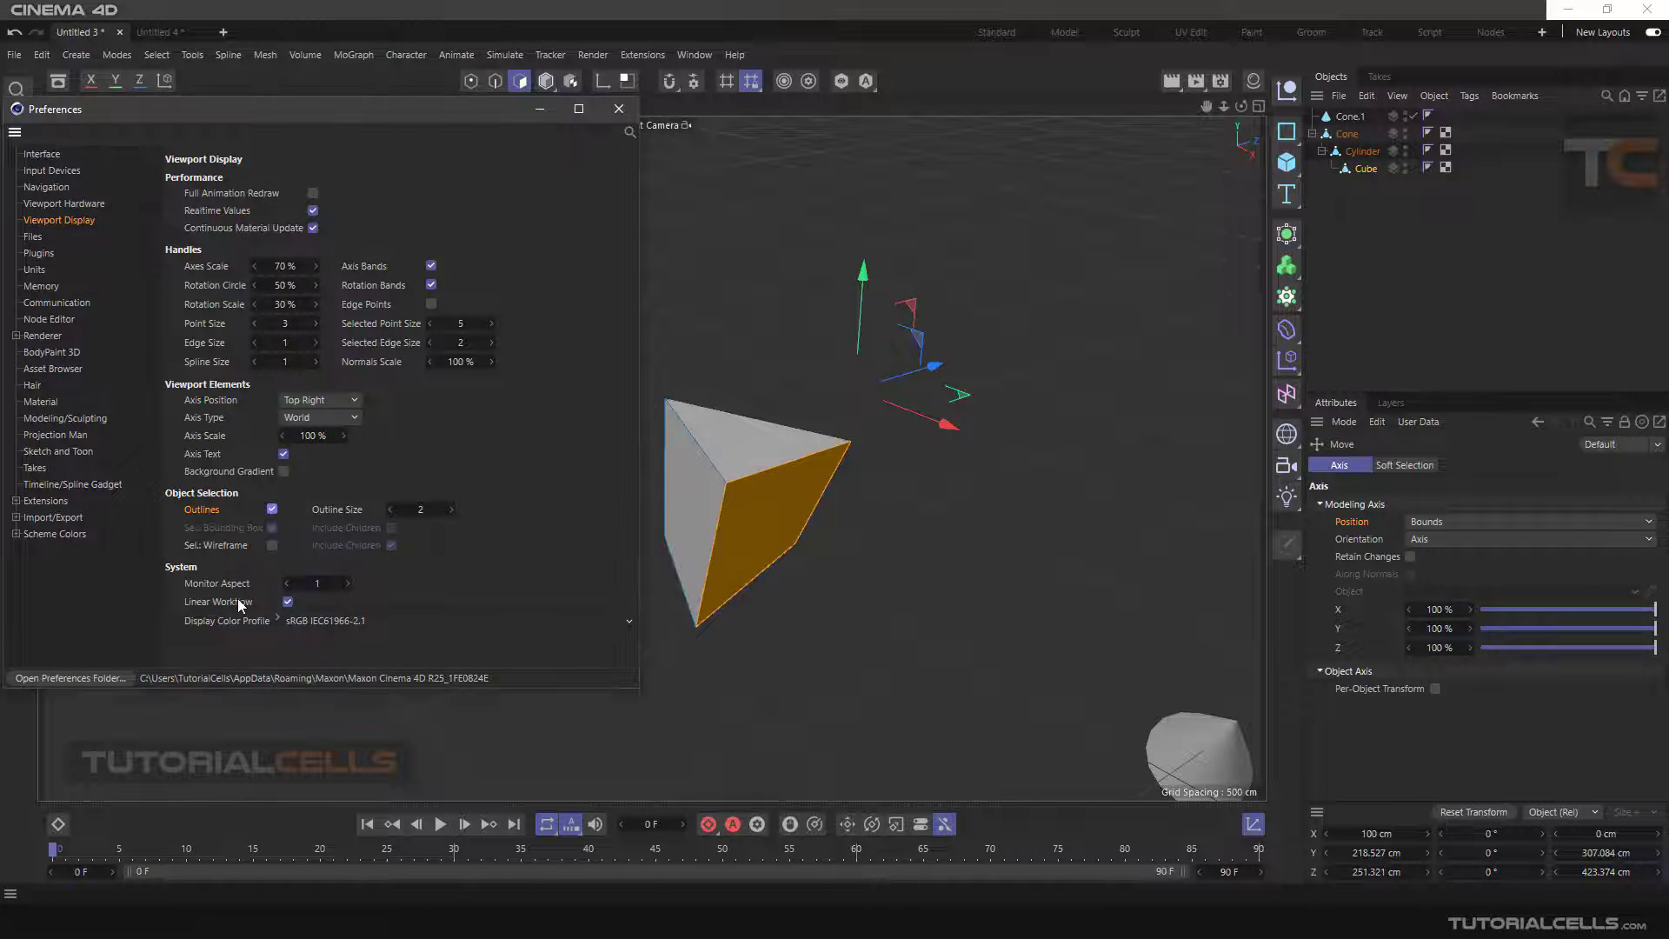
left_click(619, 110)
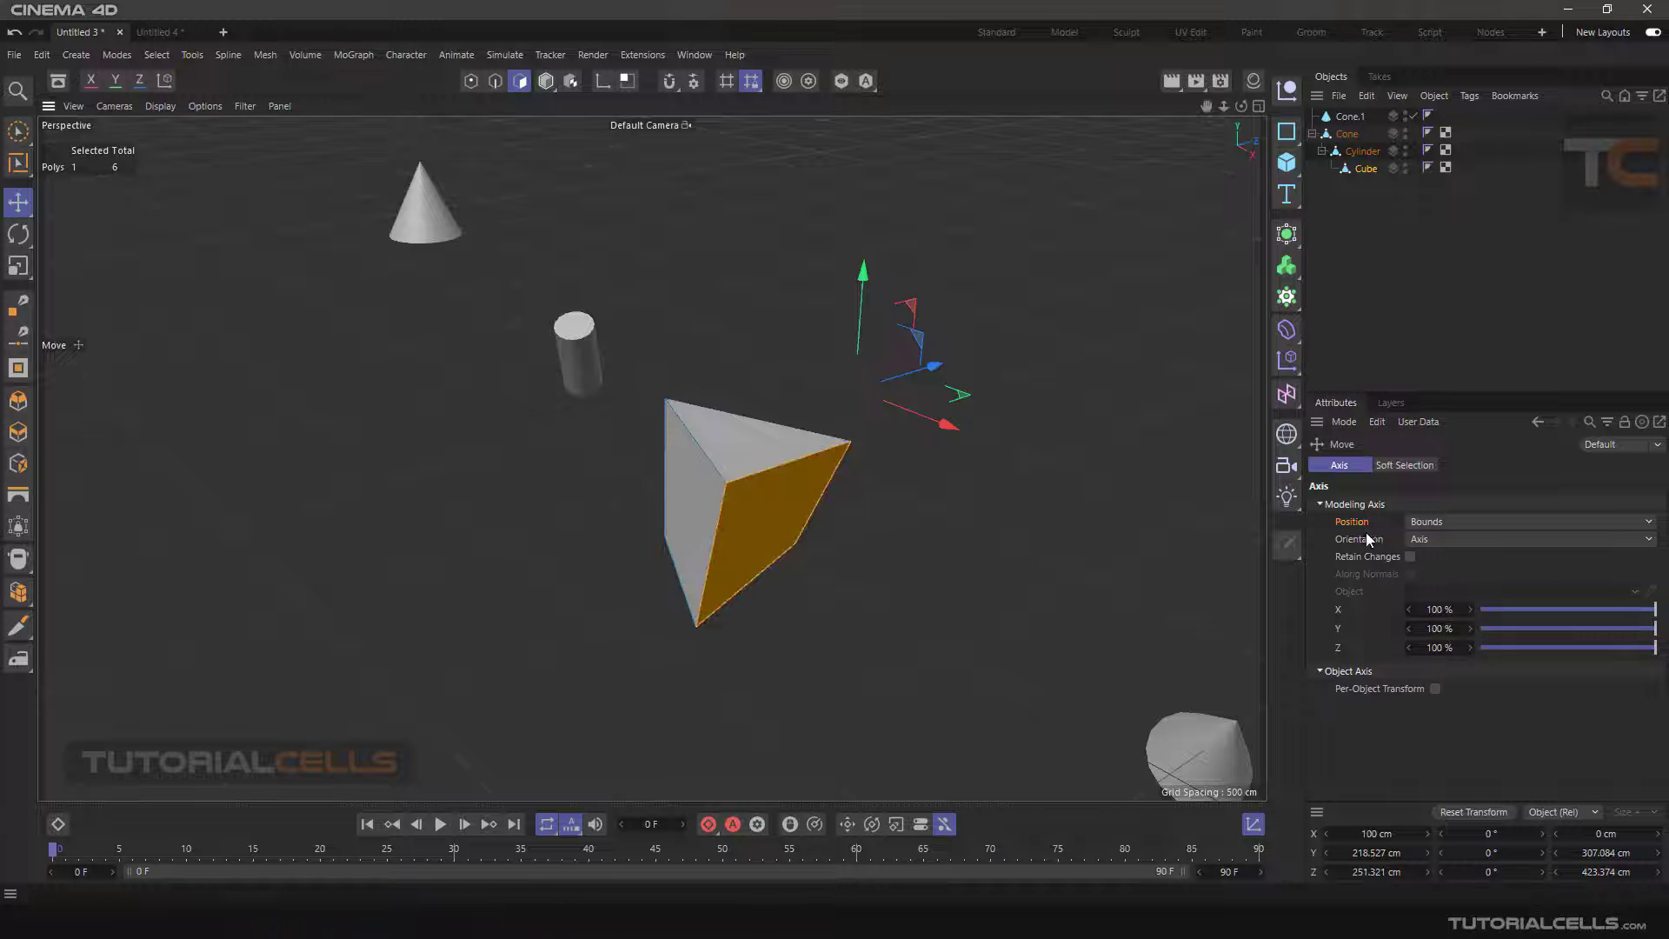
Set the modeling axis position to Points and examine where the axis sits on the cube
left_click(1454, 519)
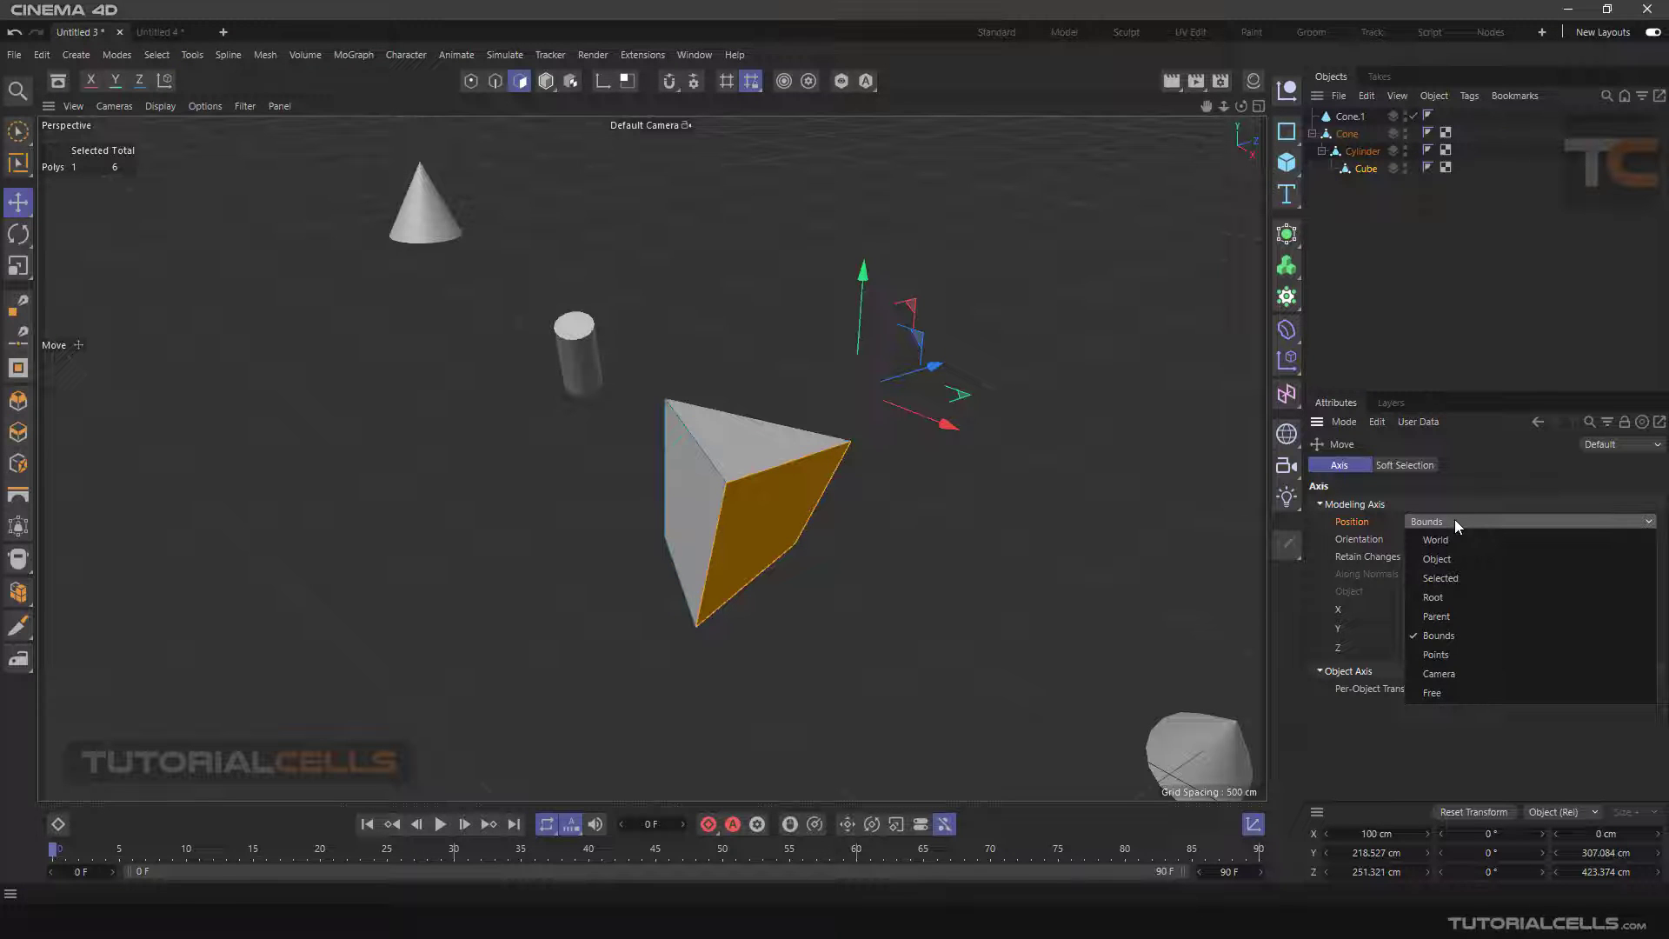
left_click(1452, 652)
left_click_drag(952, 487, 760, 499, "alt")
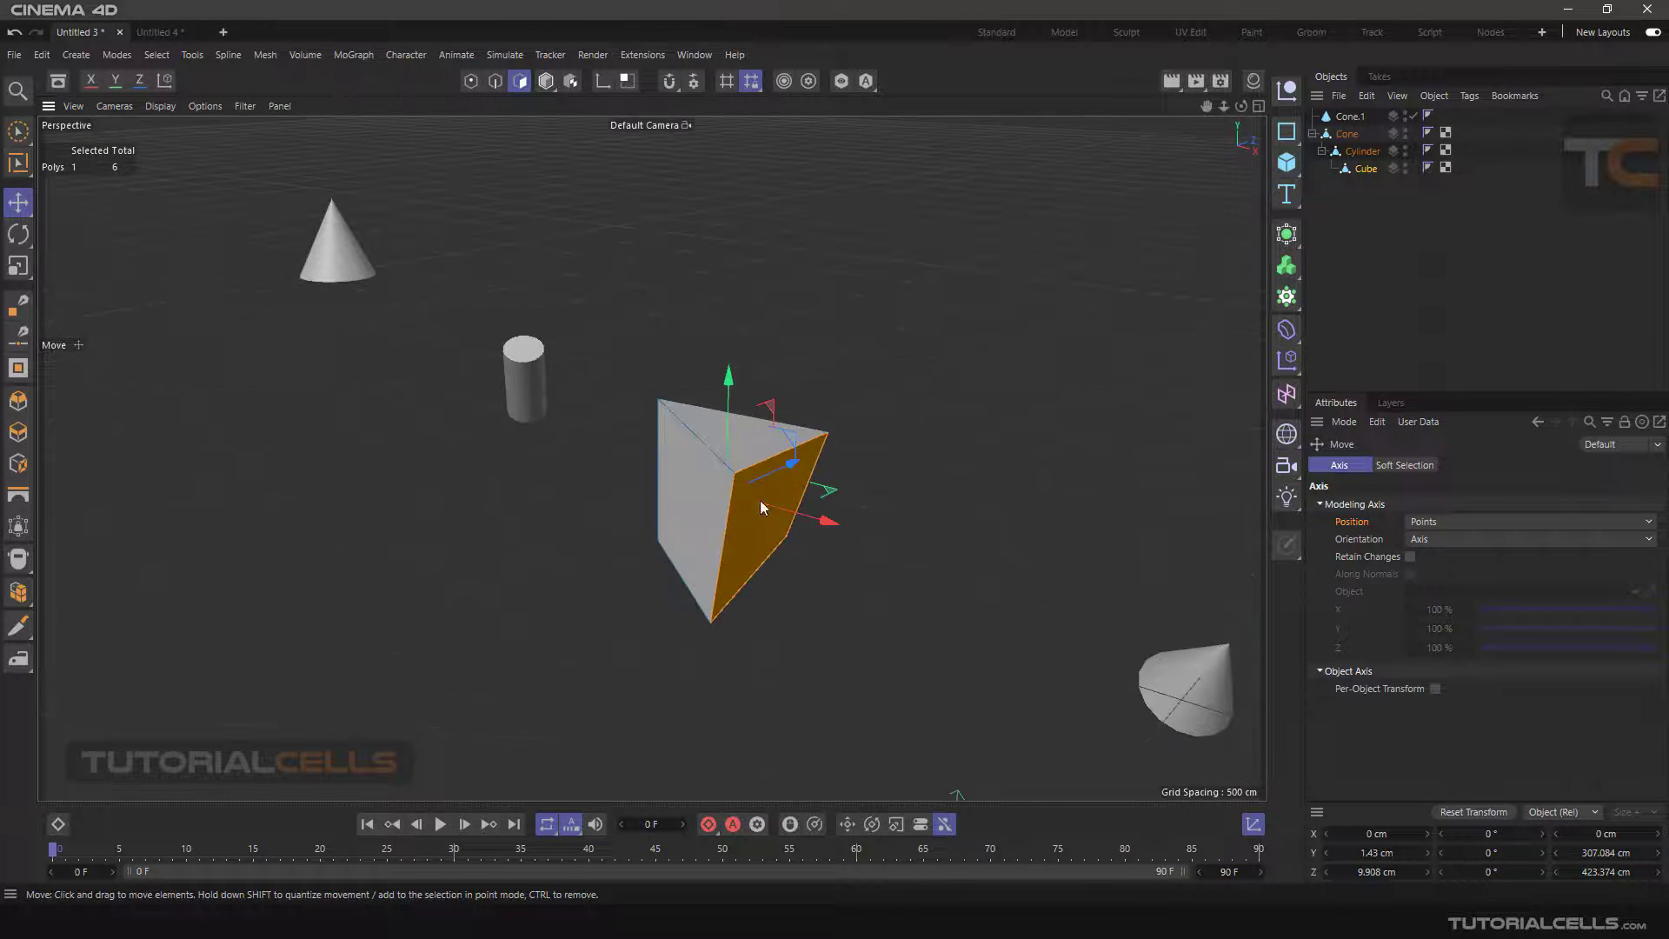
scroll(731, 499, "up", 3)
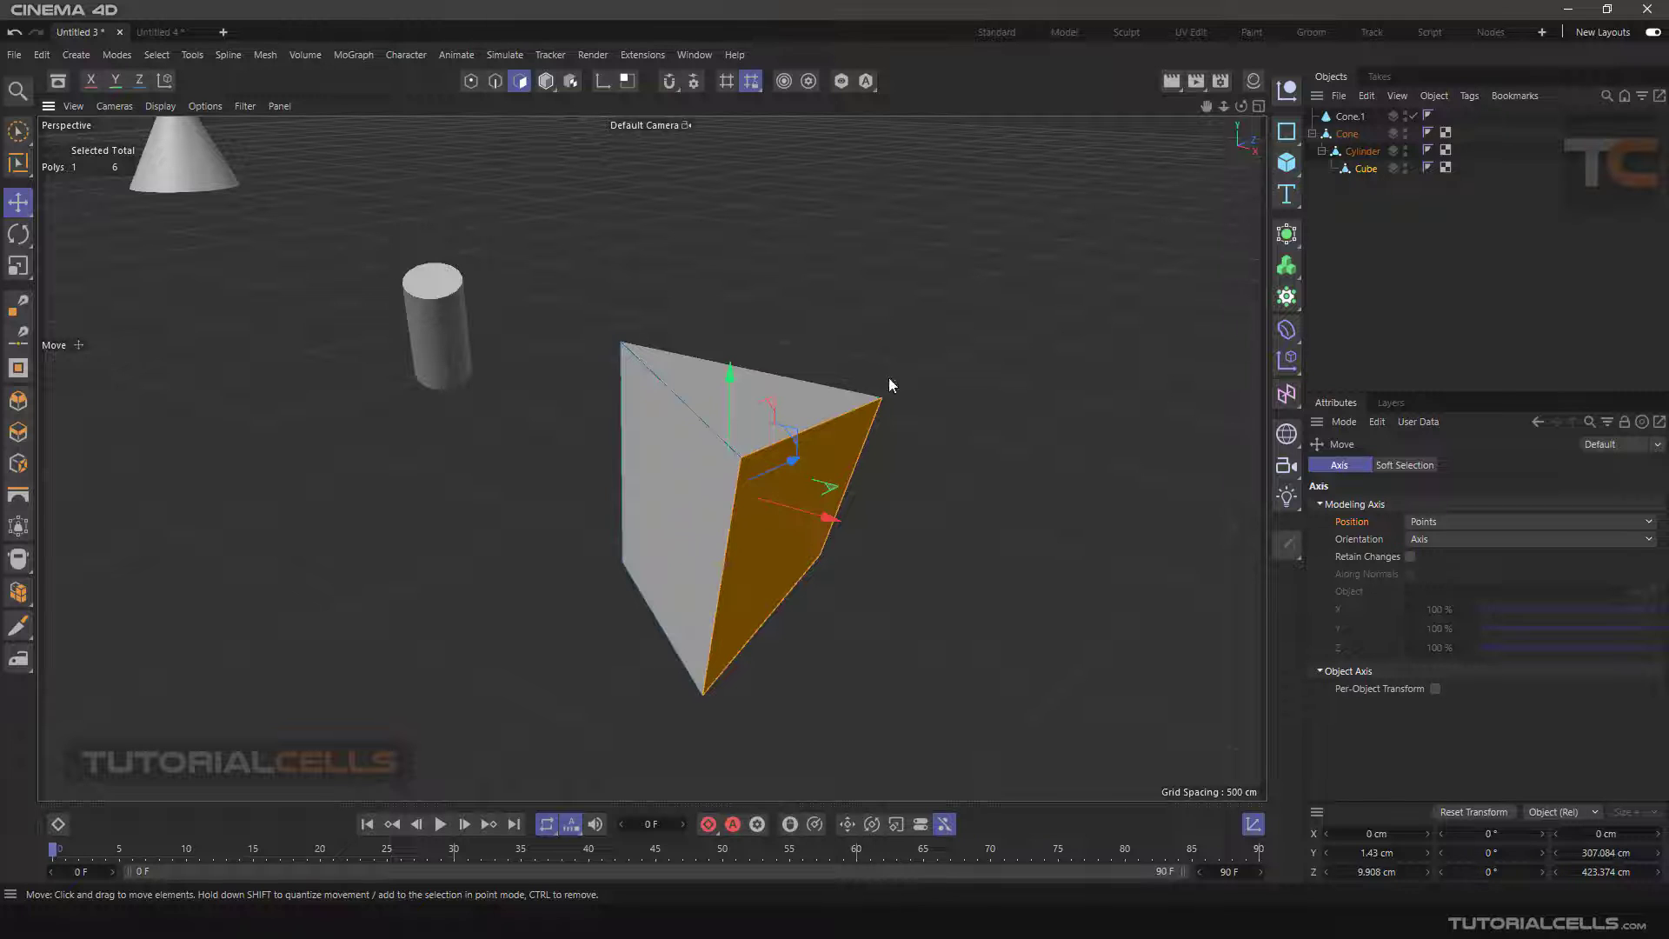
Set the modeling axis position to Camera and orbit around the scene to examine how the axis behaves
left_click(1426, 521)
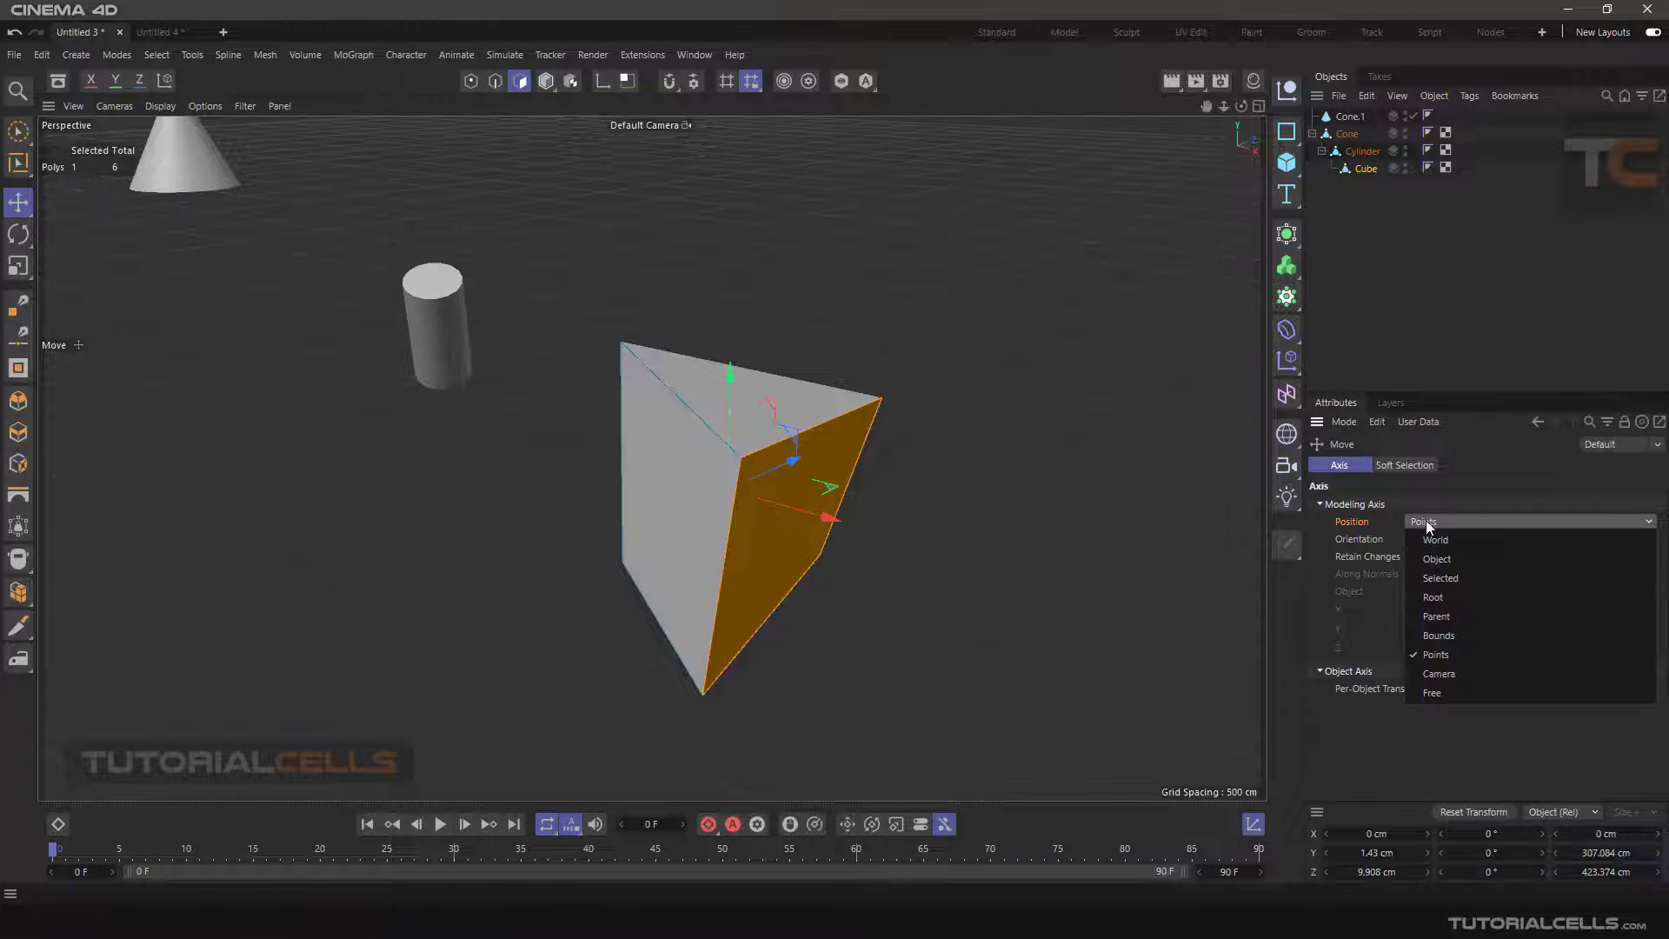
left_click(1430, 650)
scroll(771, 499, "down", 8)
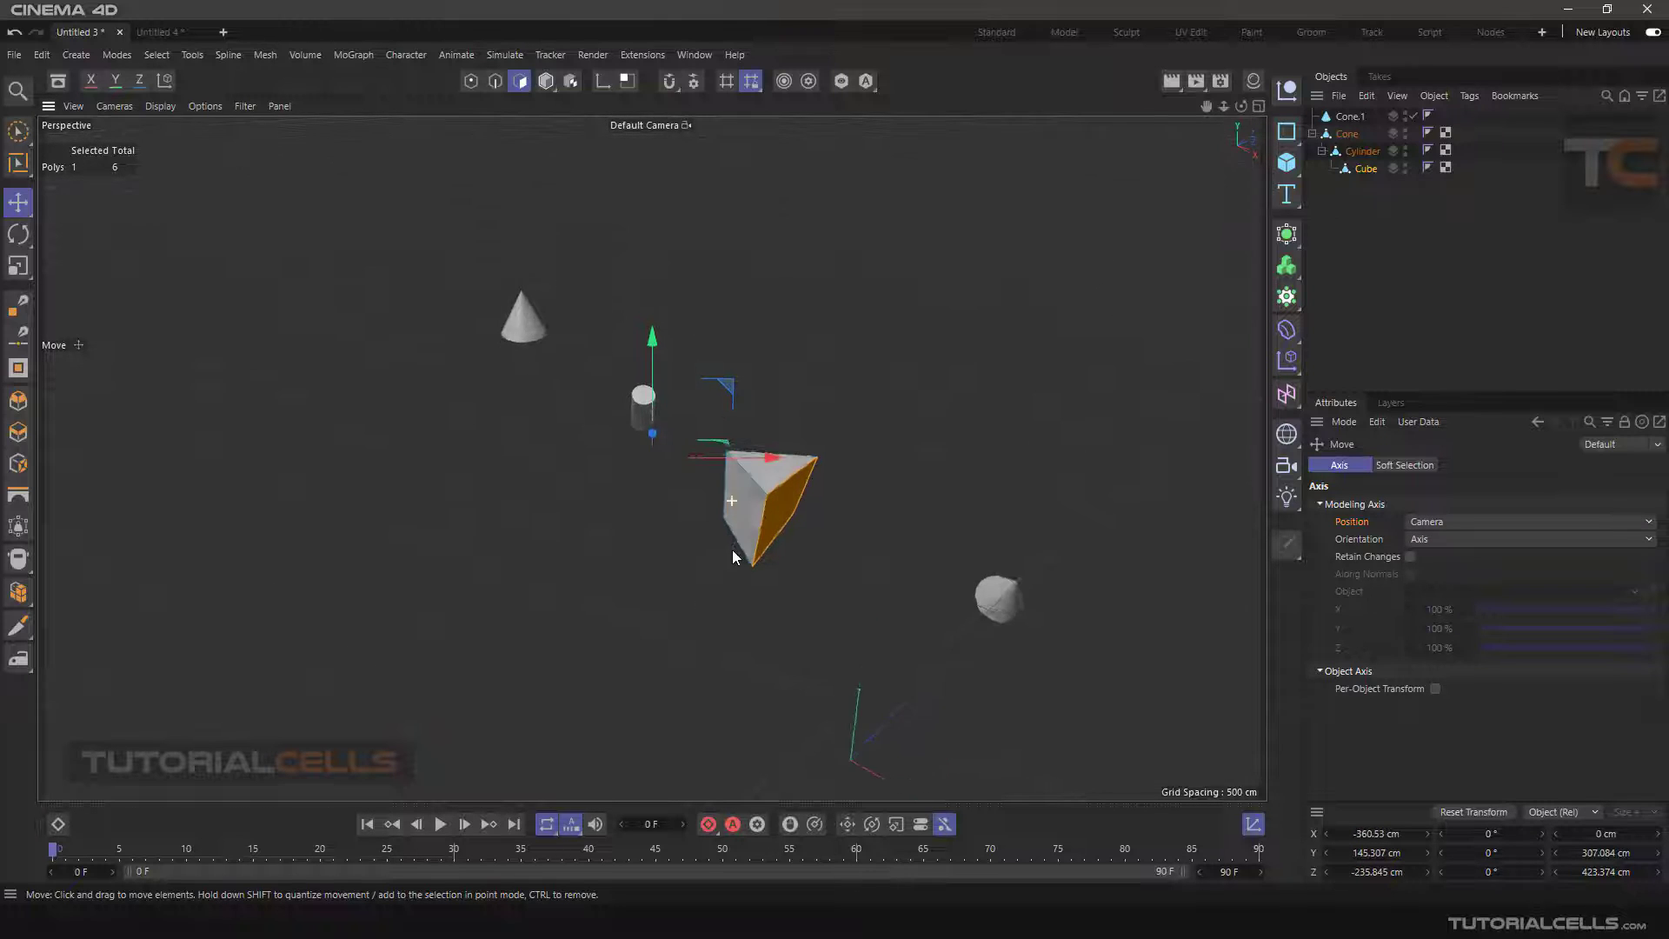
left_click_drag(692, 548, 746, 572, "alt")
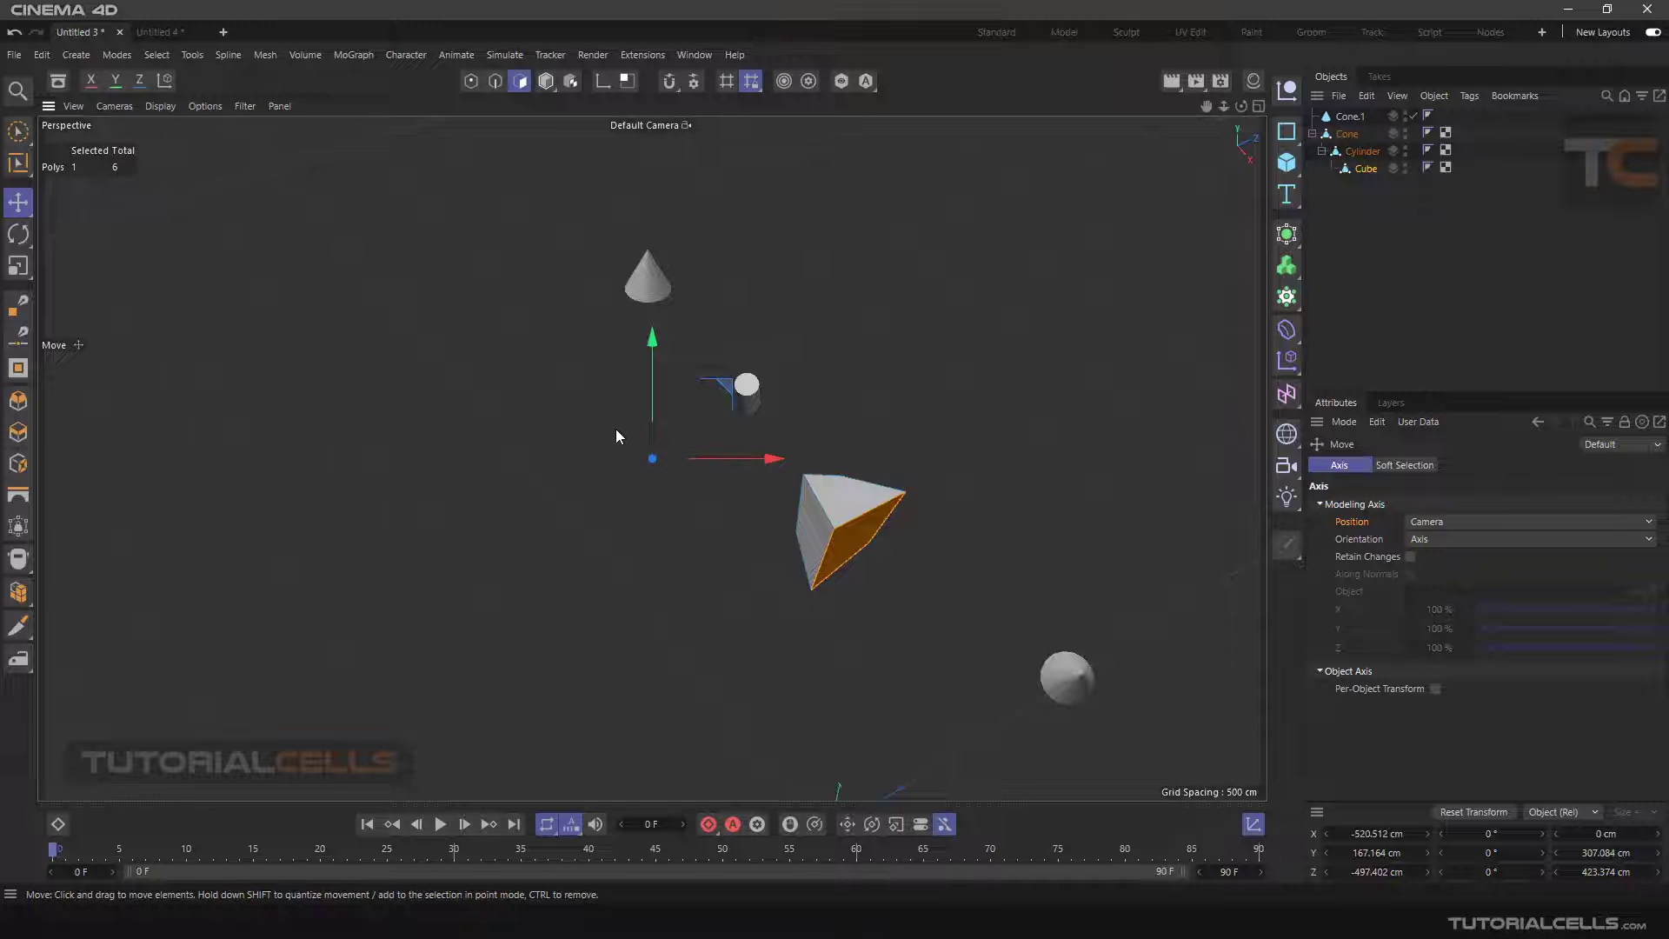
left_click_drag(616, 429, 821, 515, "alt")
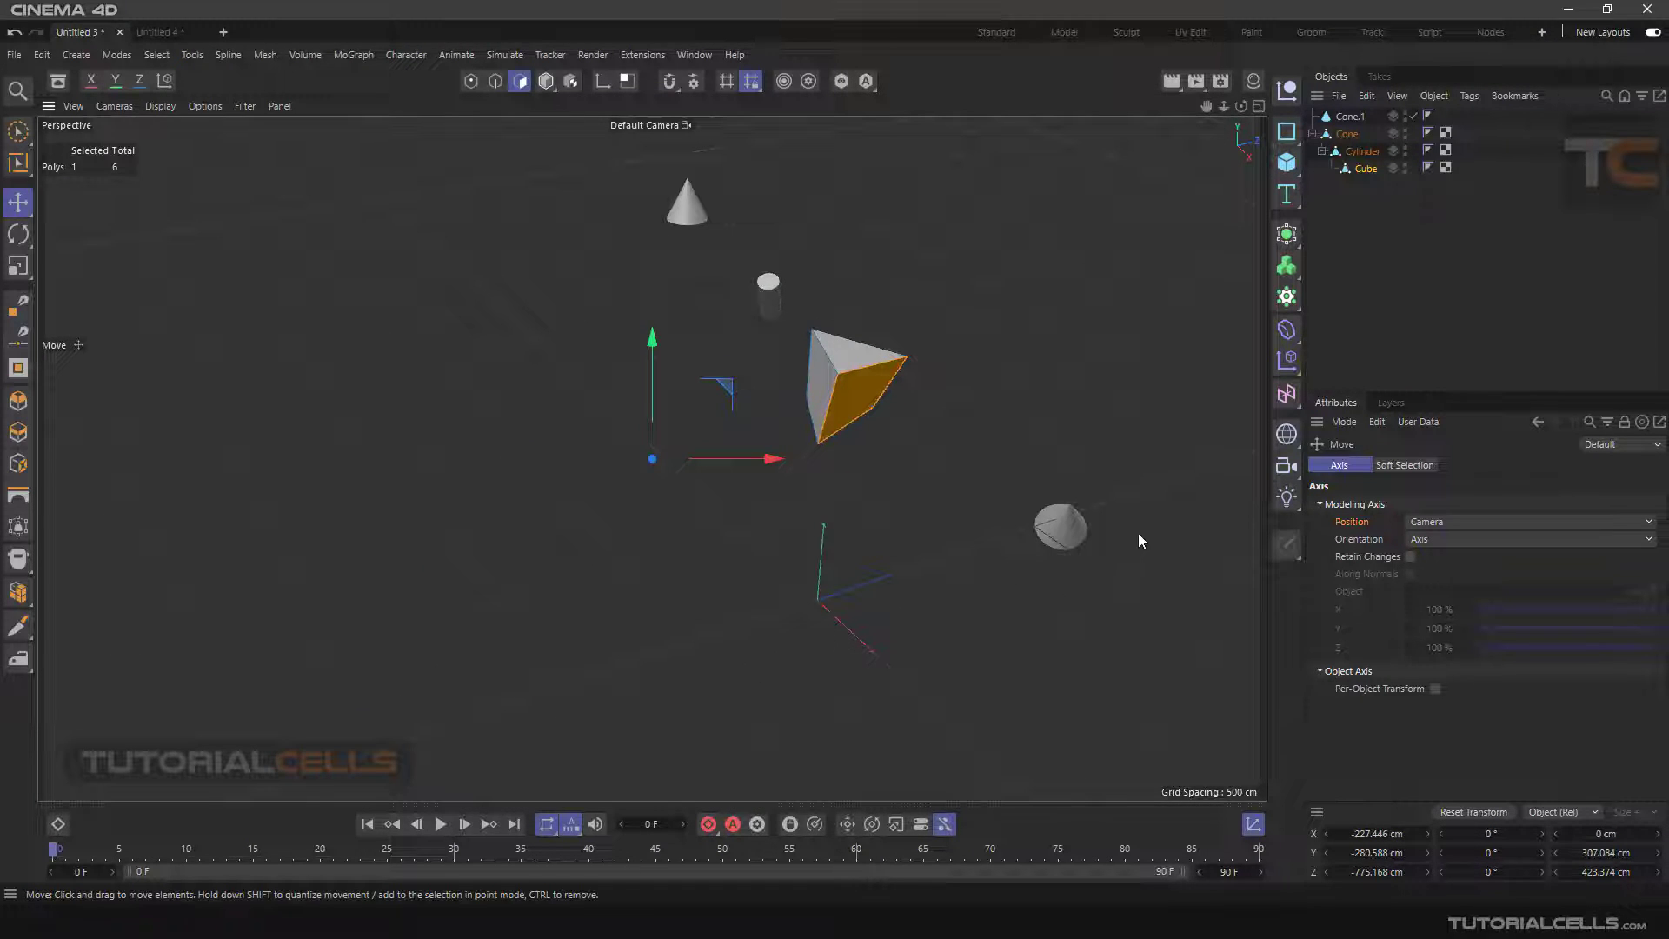
left_click(1452, 522)
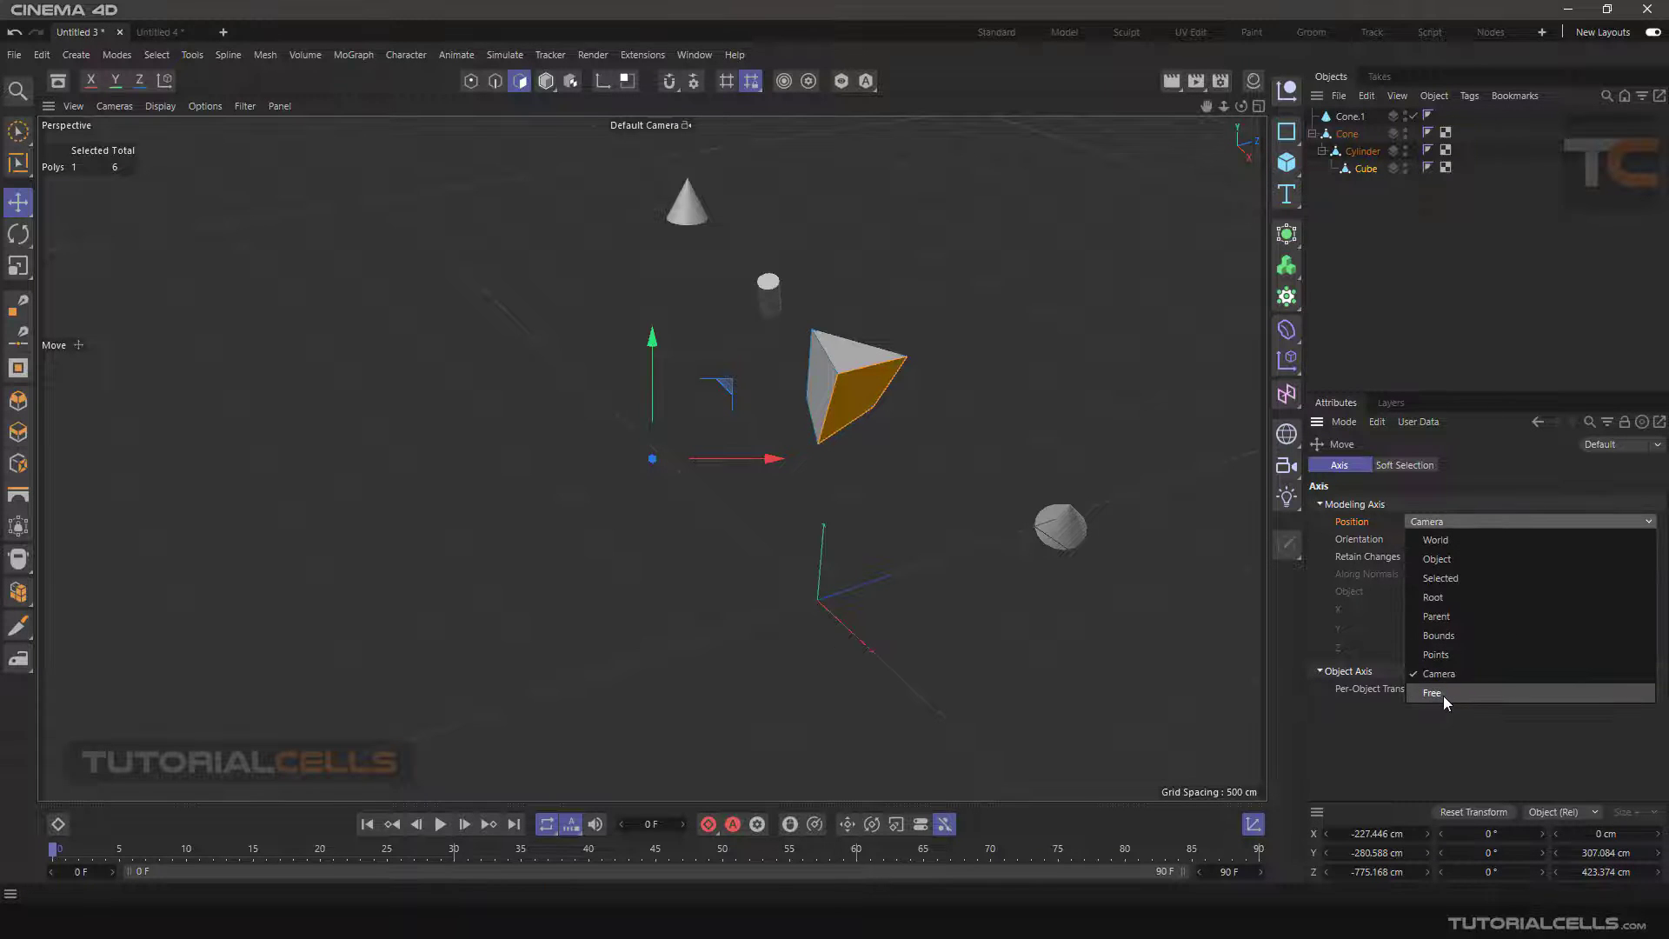
left_click(605, 92)
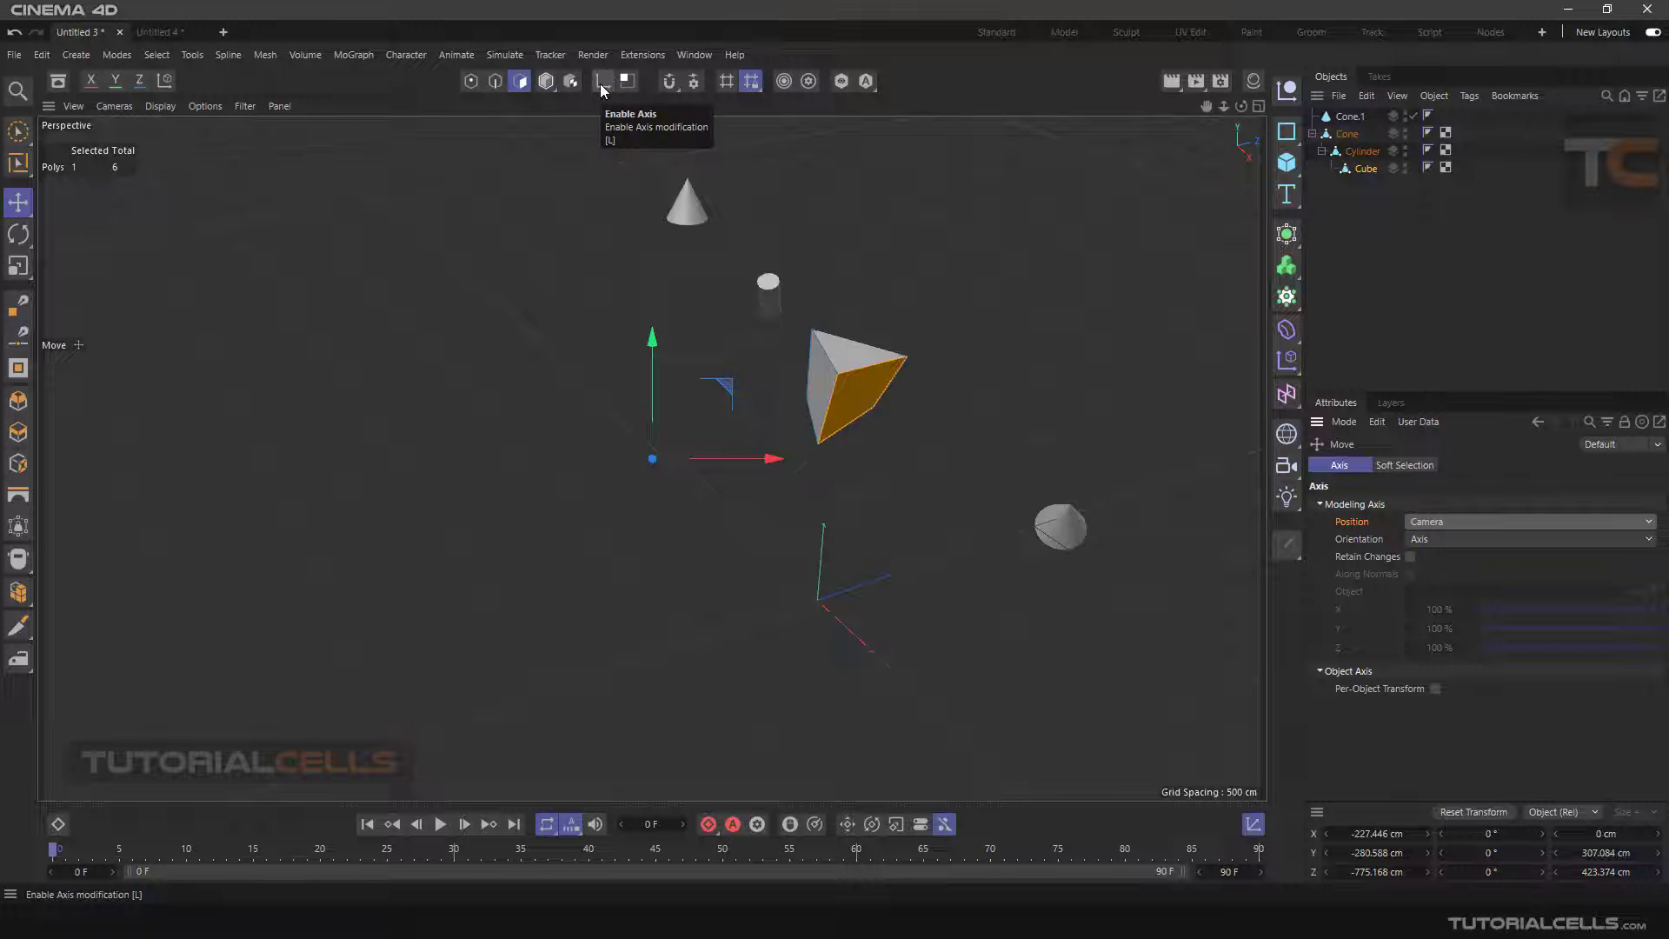
left_click_drag(600, 278, 678, 335, "alt")
Set the modeling axis position to Selected and reset its X, Y and Z offsets to 0%
left_click(1459, 522)
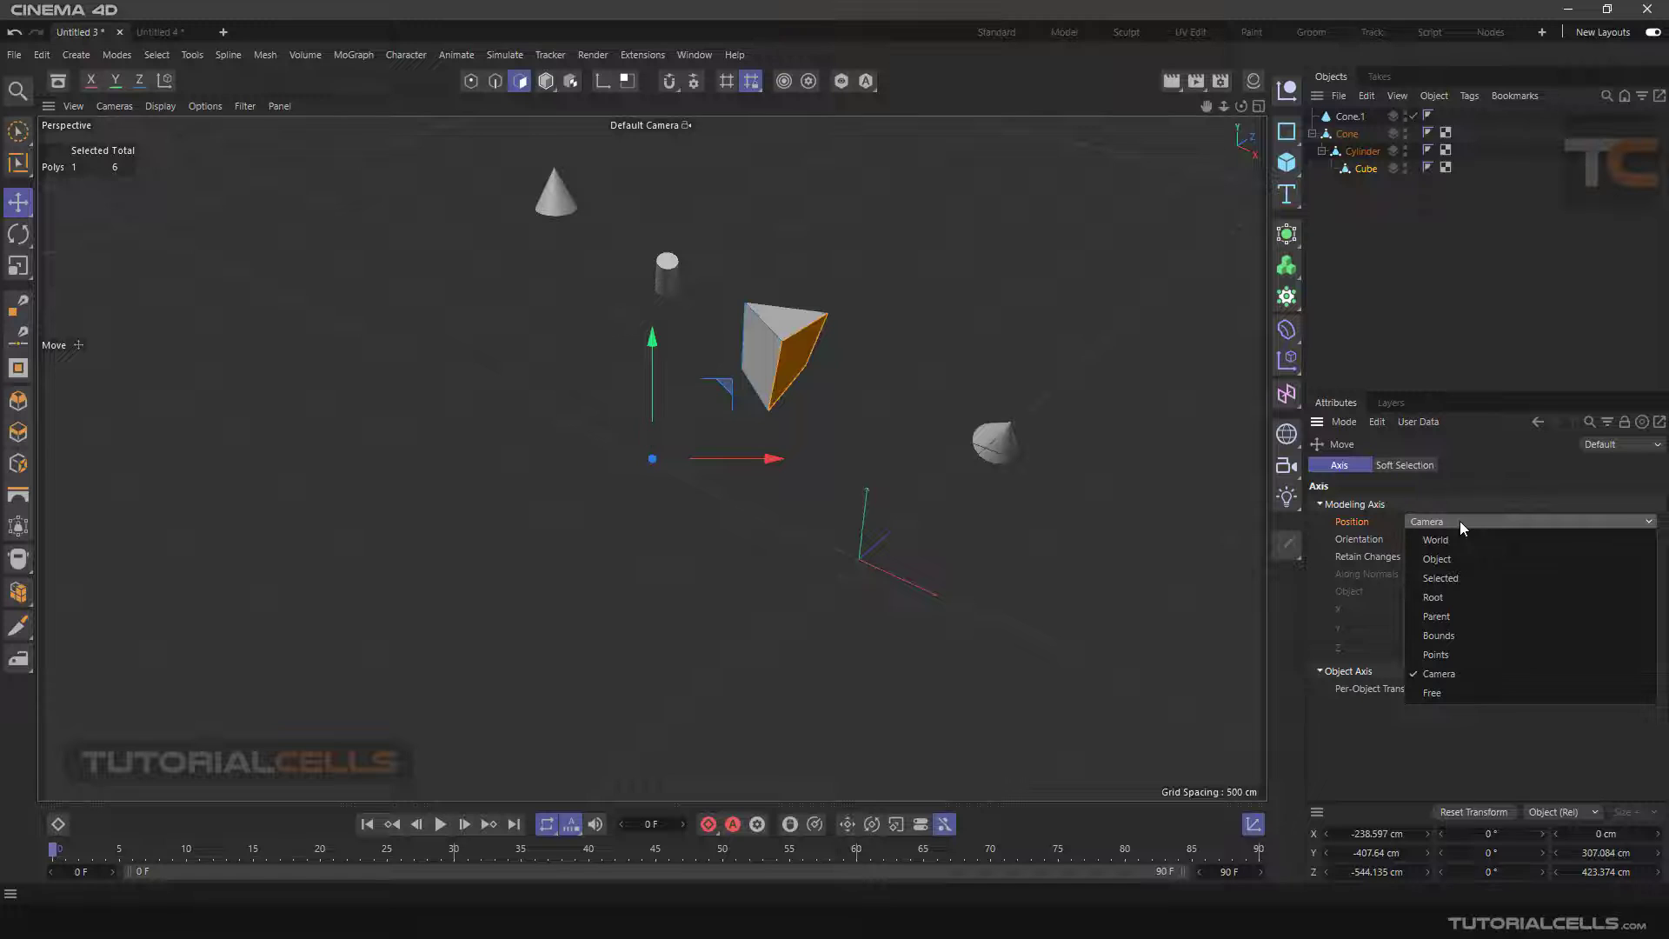
left_click(1462, 577)
scroll(968, 473, "up", 6)
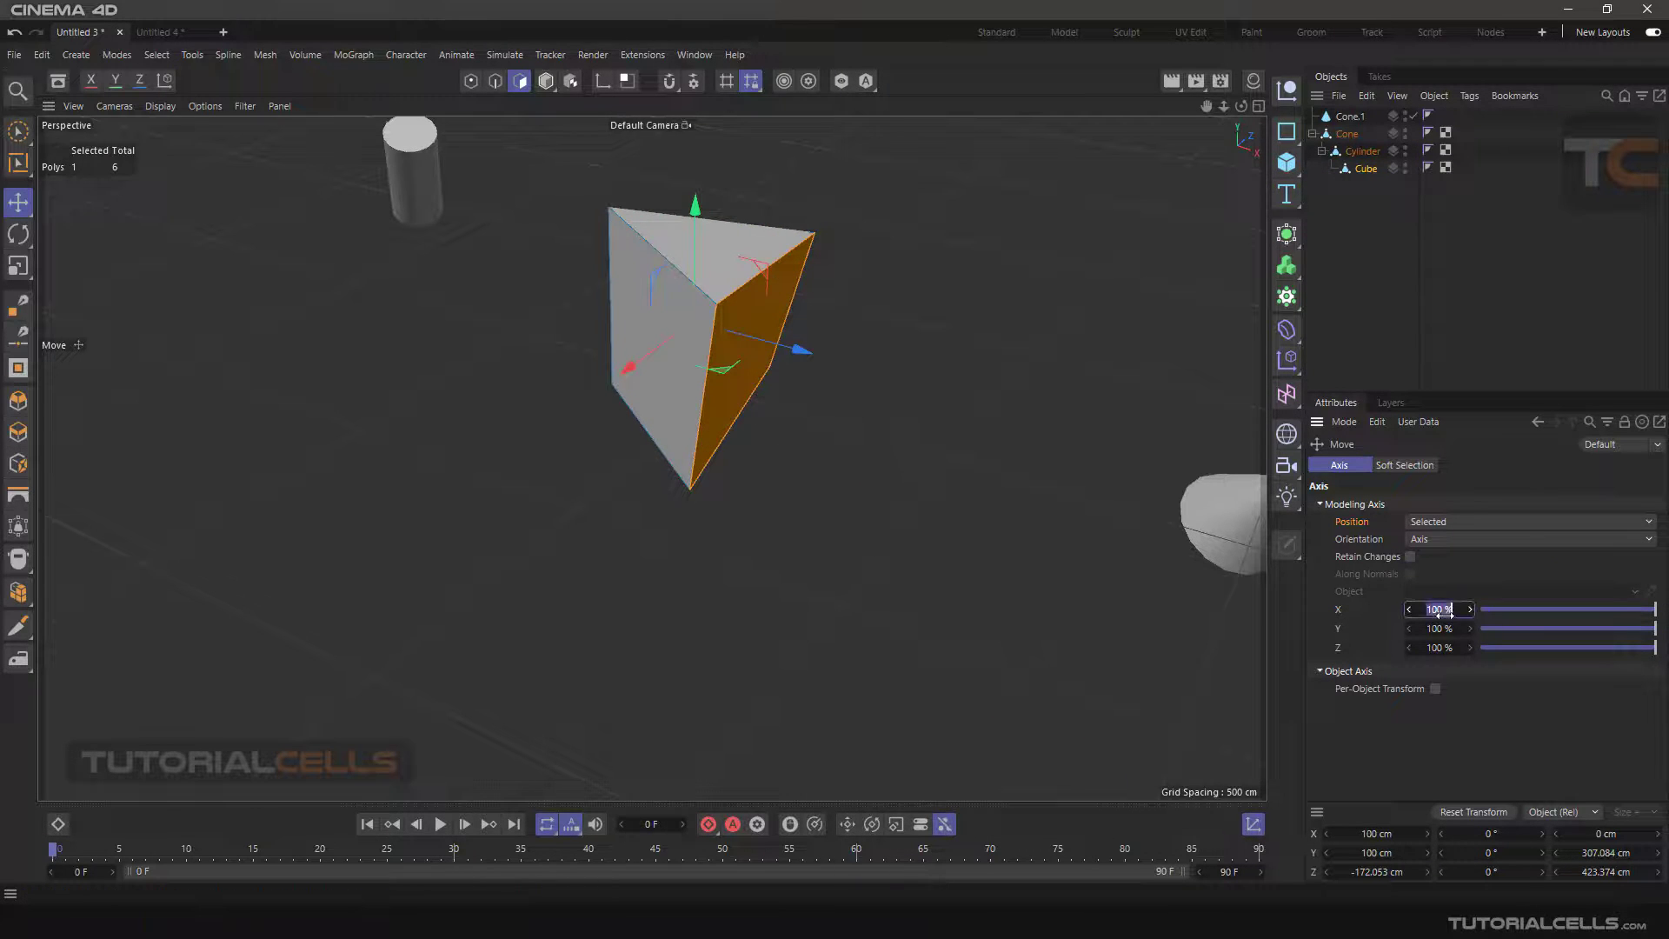
type("0")
left_click(1442, 629)
type("0")
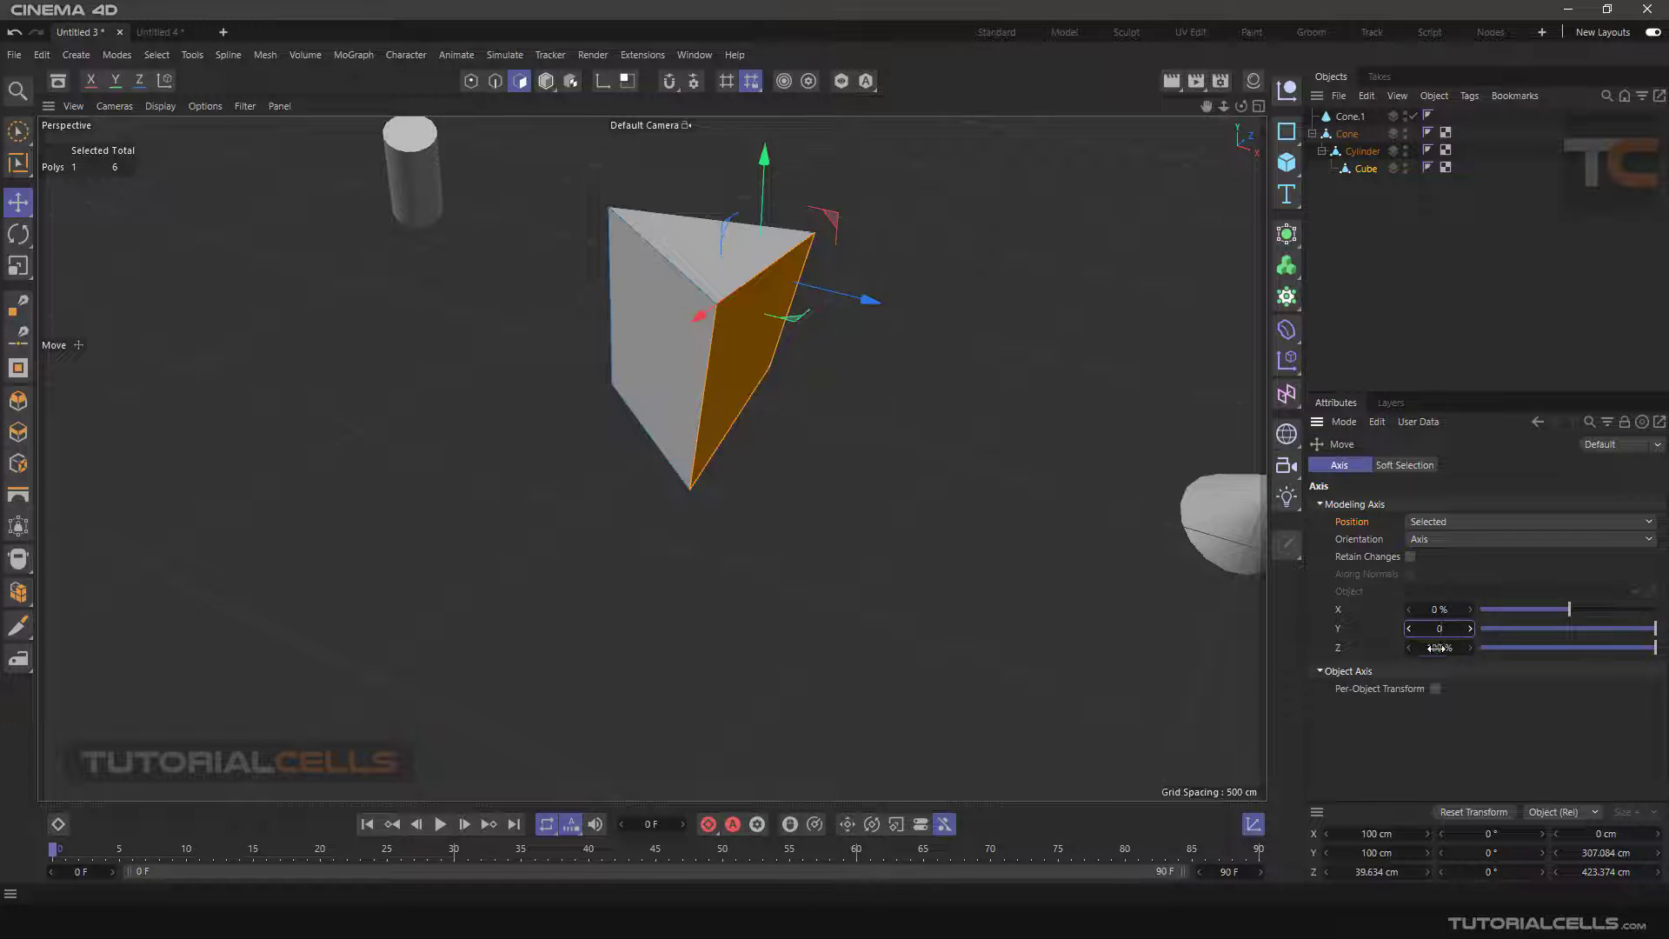
left_click(1436, 647)
type("0")
key("Return")
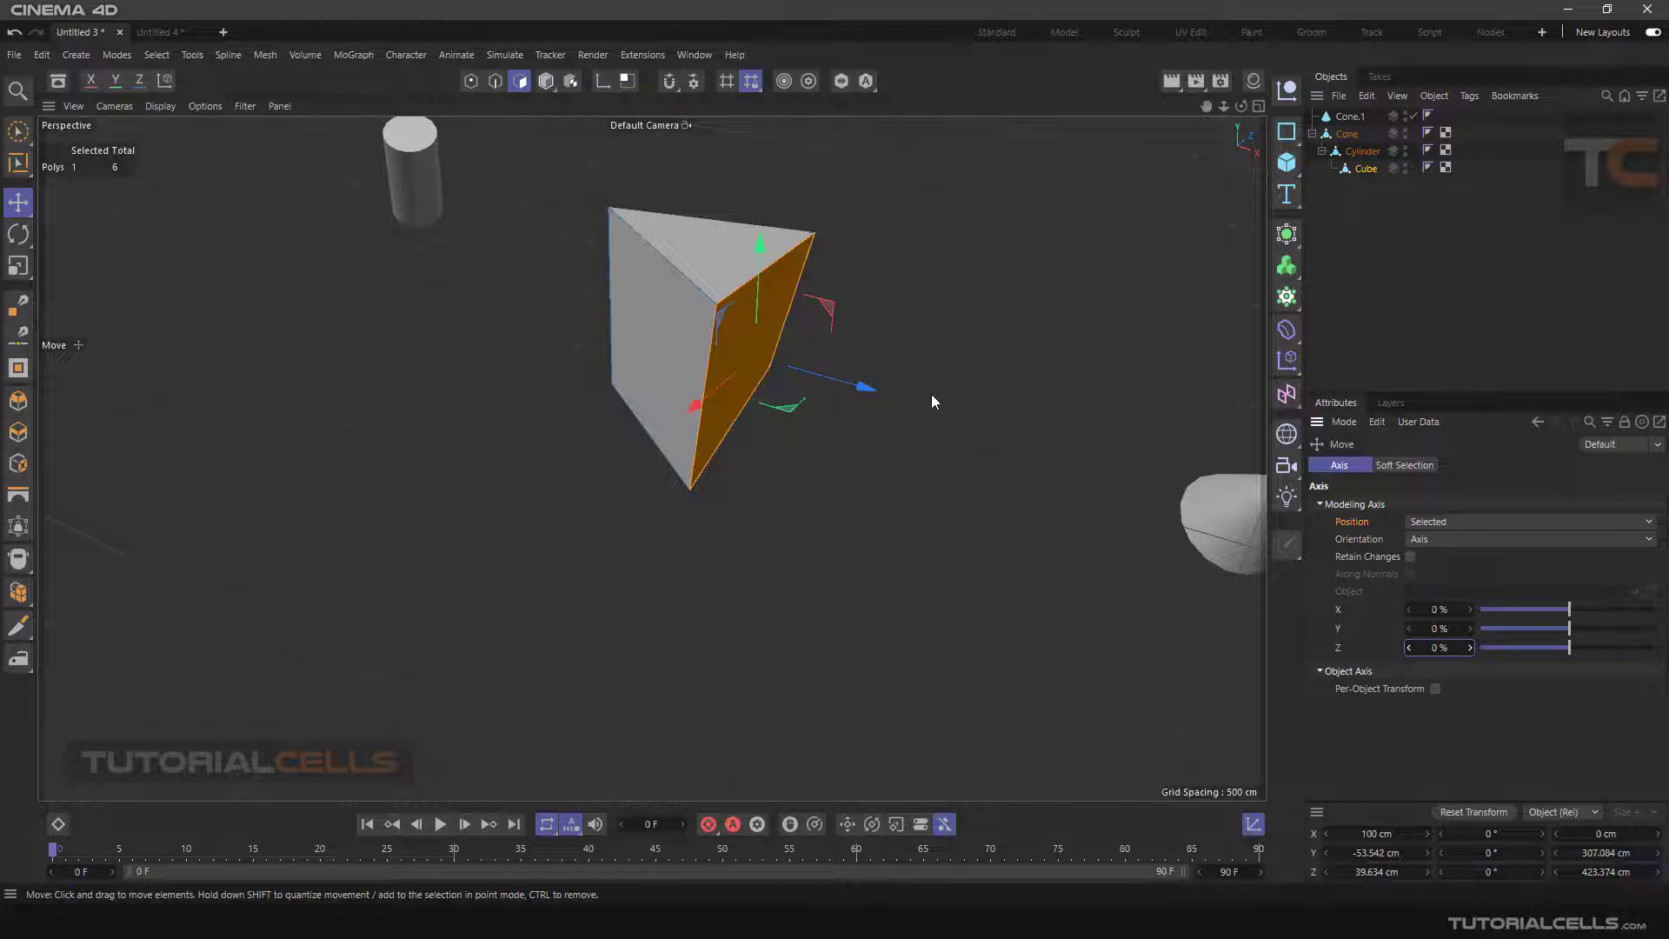
Inspect the modeling axis on the cube's selected front face and review the available Orientation options, keeping Axis
scroll(931, 402, "up", 2)
scroll(662, 354, "down", 4)
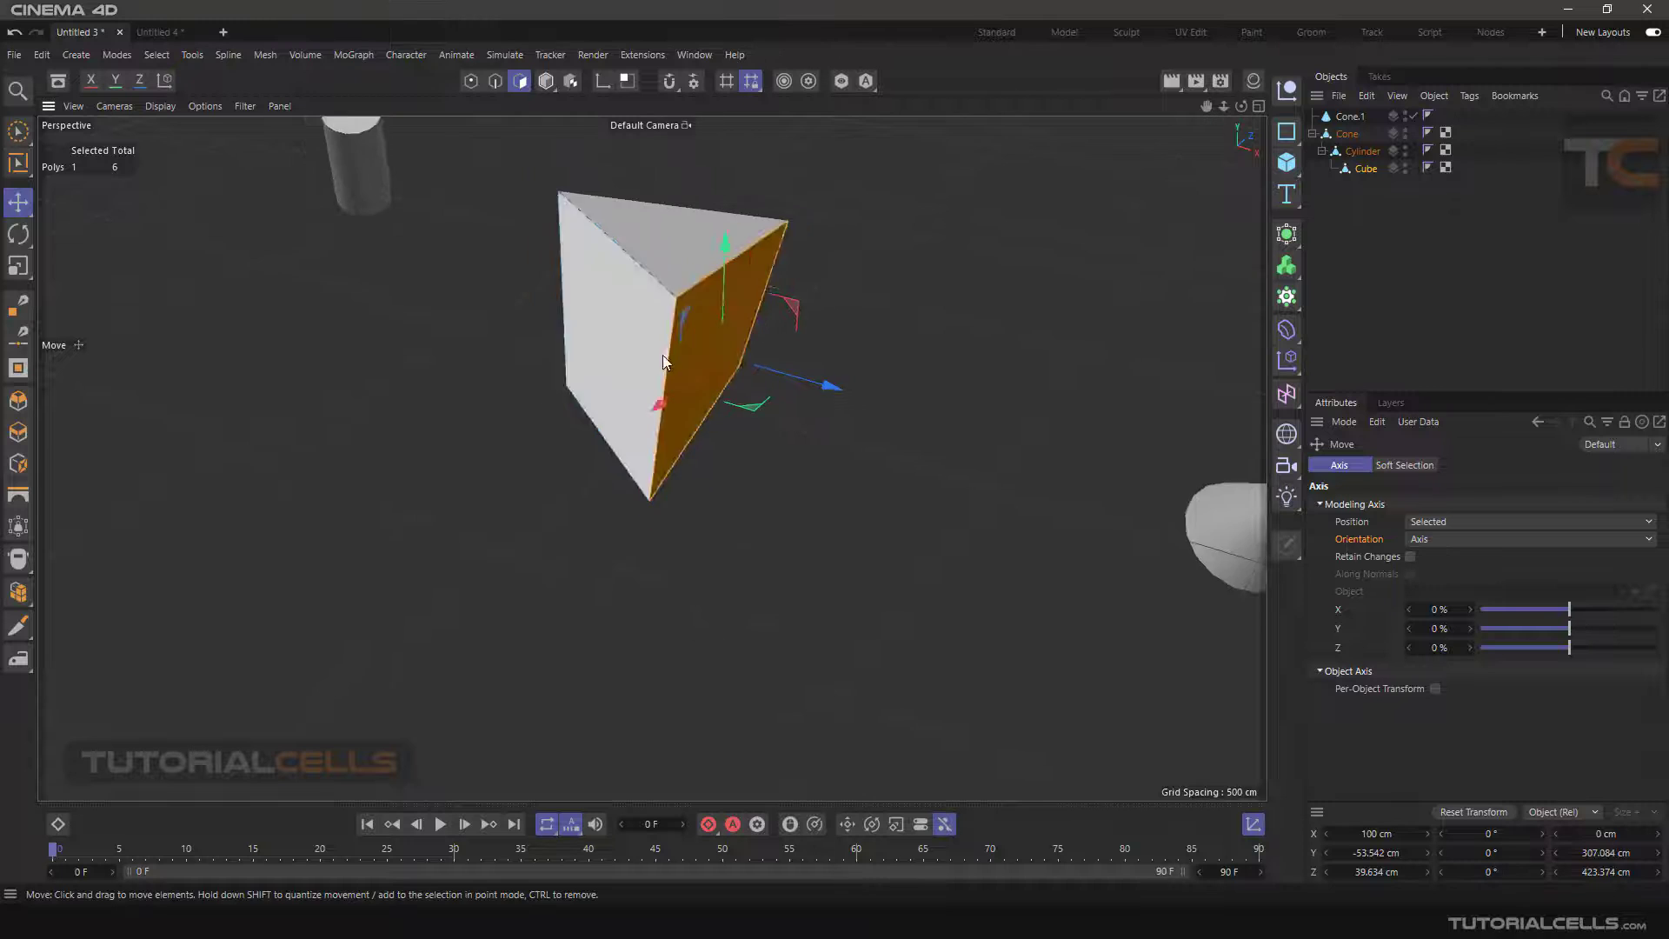
scroll(671, 450, "down", 3)
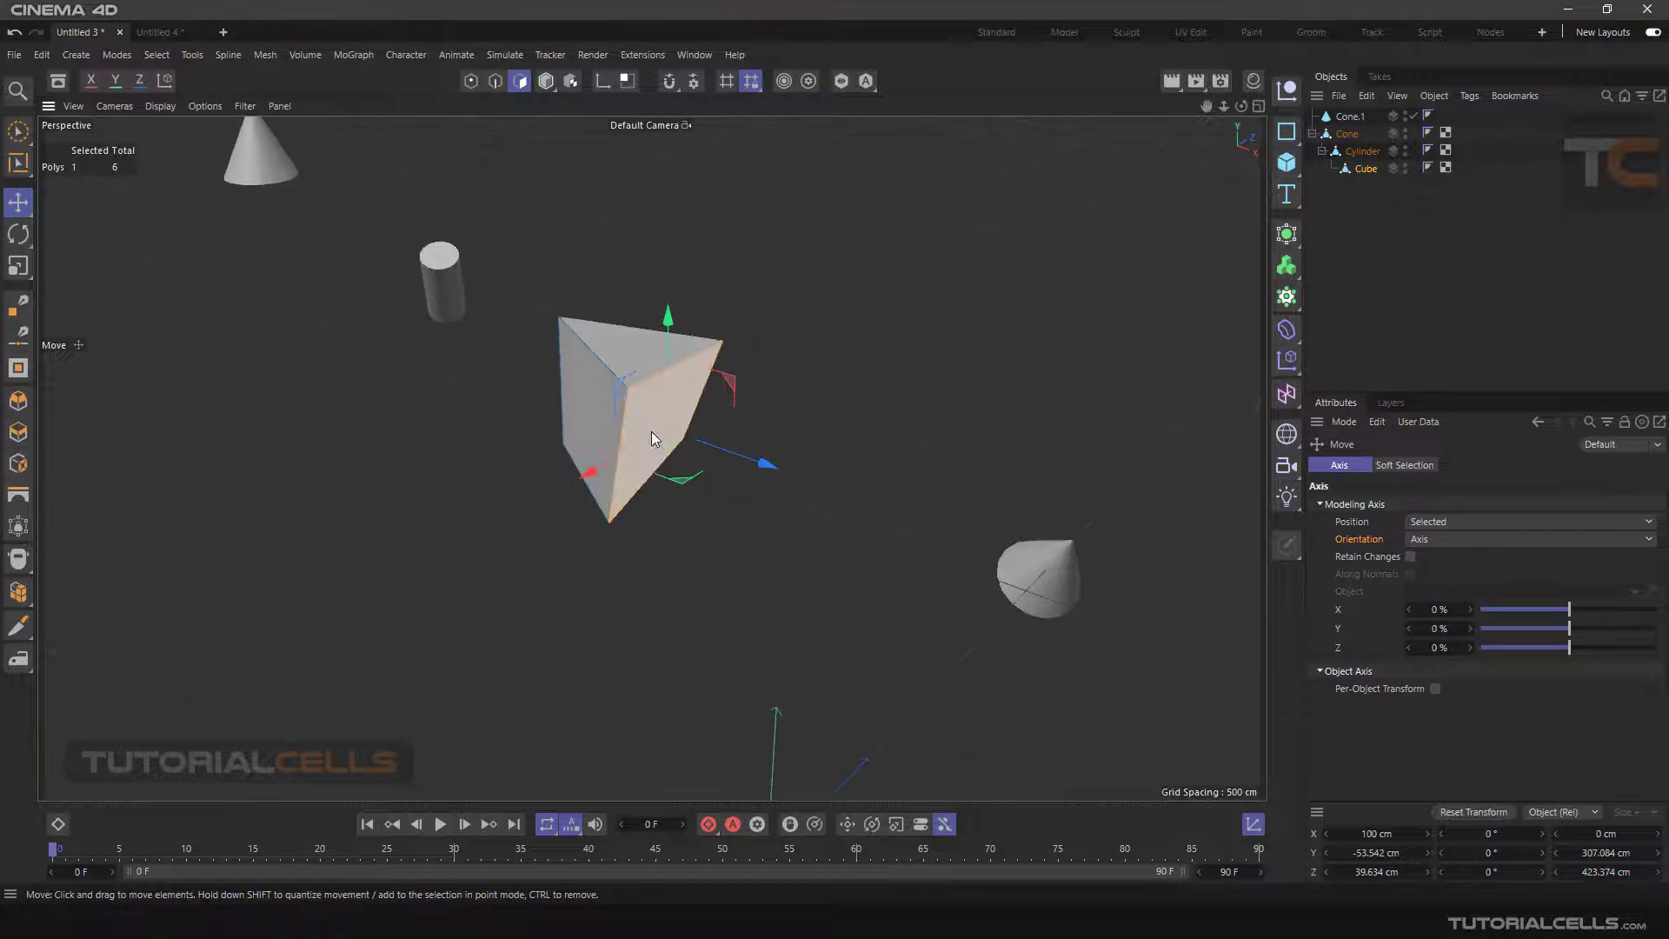
left_click(678, 446)
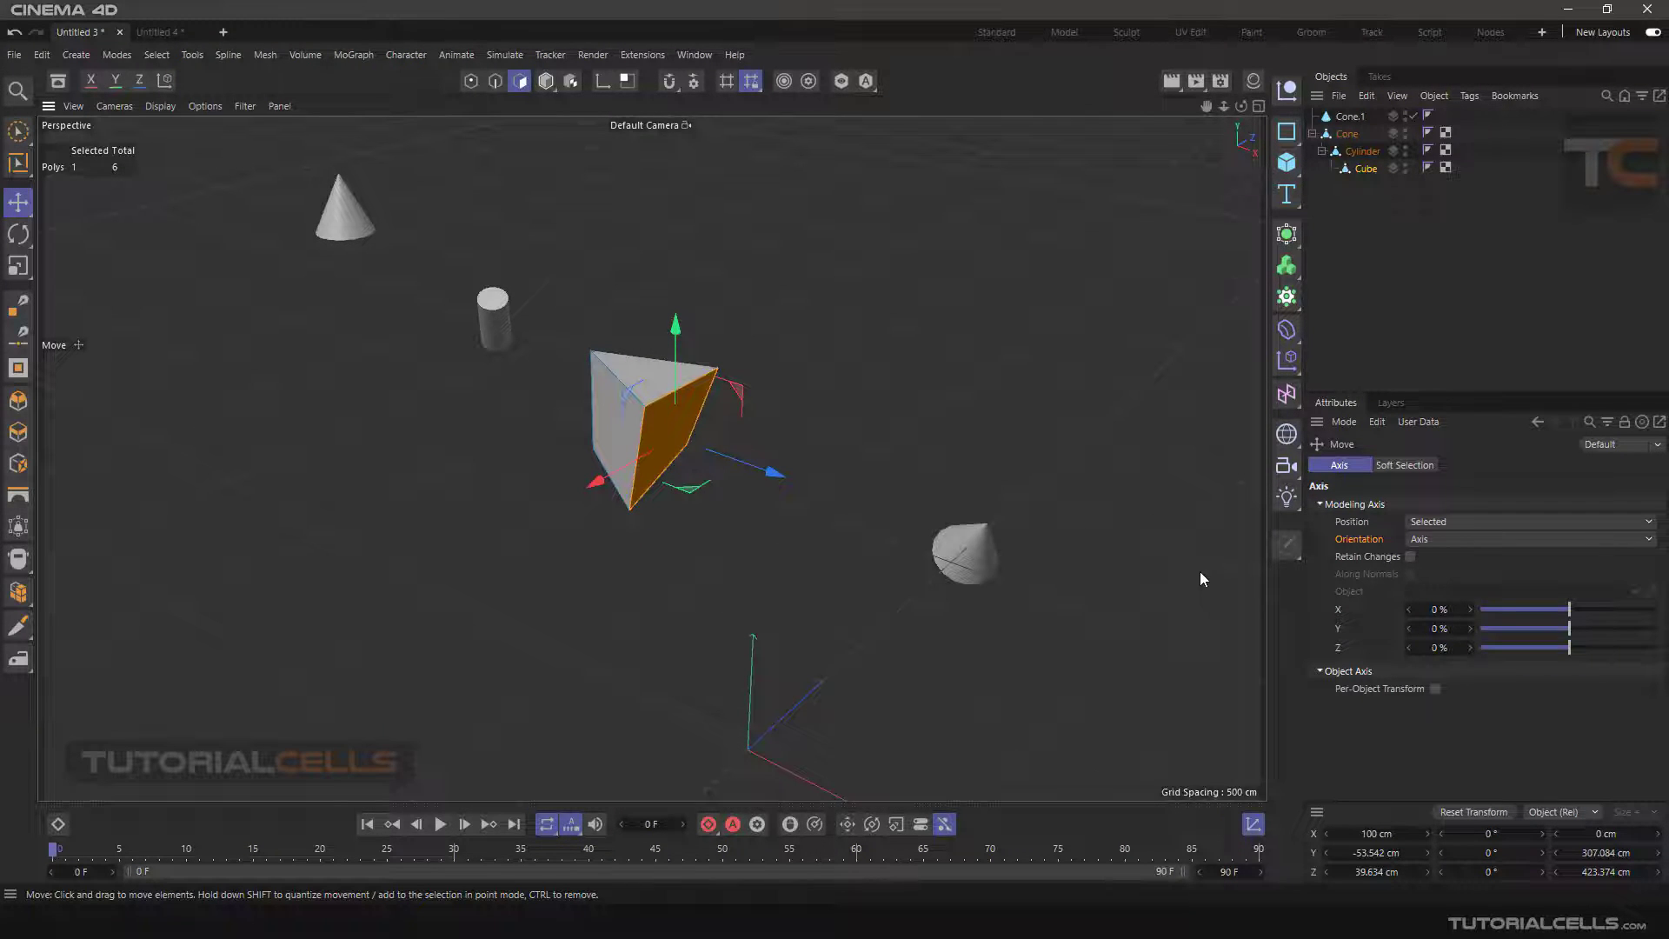
left_click(1450, 539)
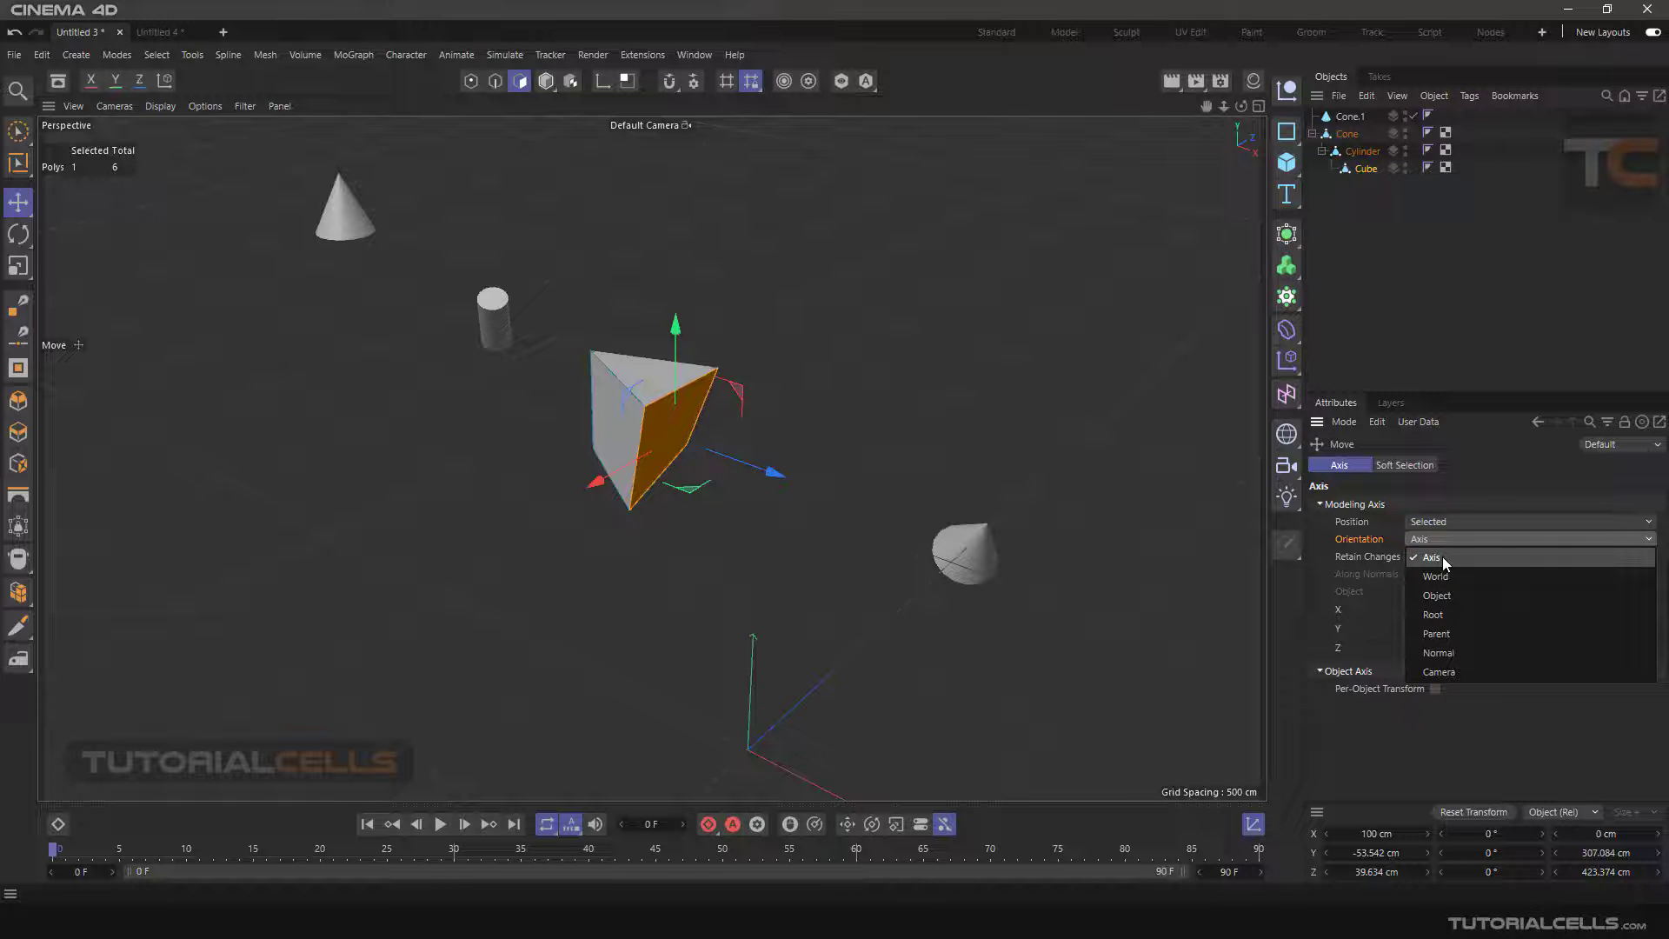
left_click(718, 494)
Switch to point mode and move the cube's upper outer corner point outward along X to about 294 cm
left_click_drag(706, 461, 663, 409, "alt")
left_click(471, 80)
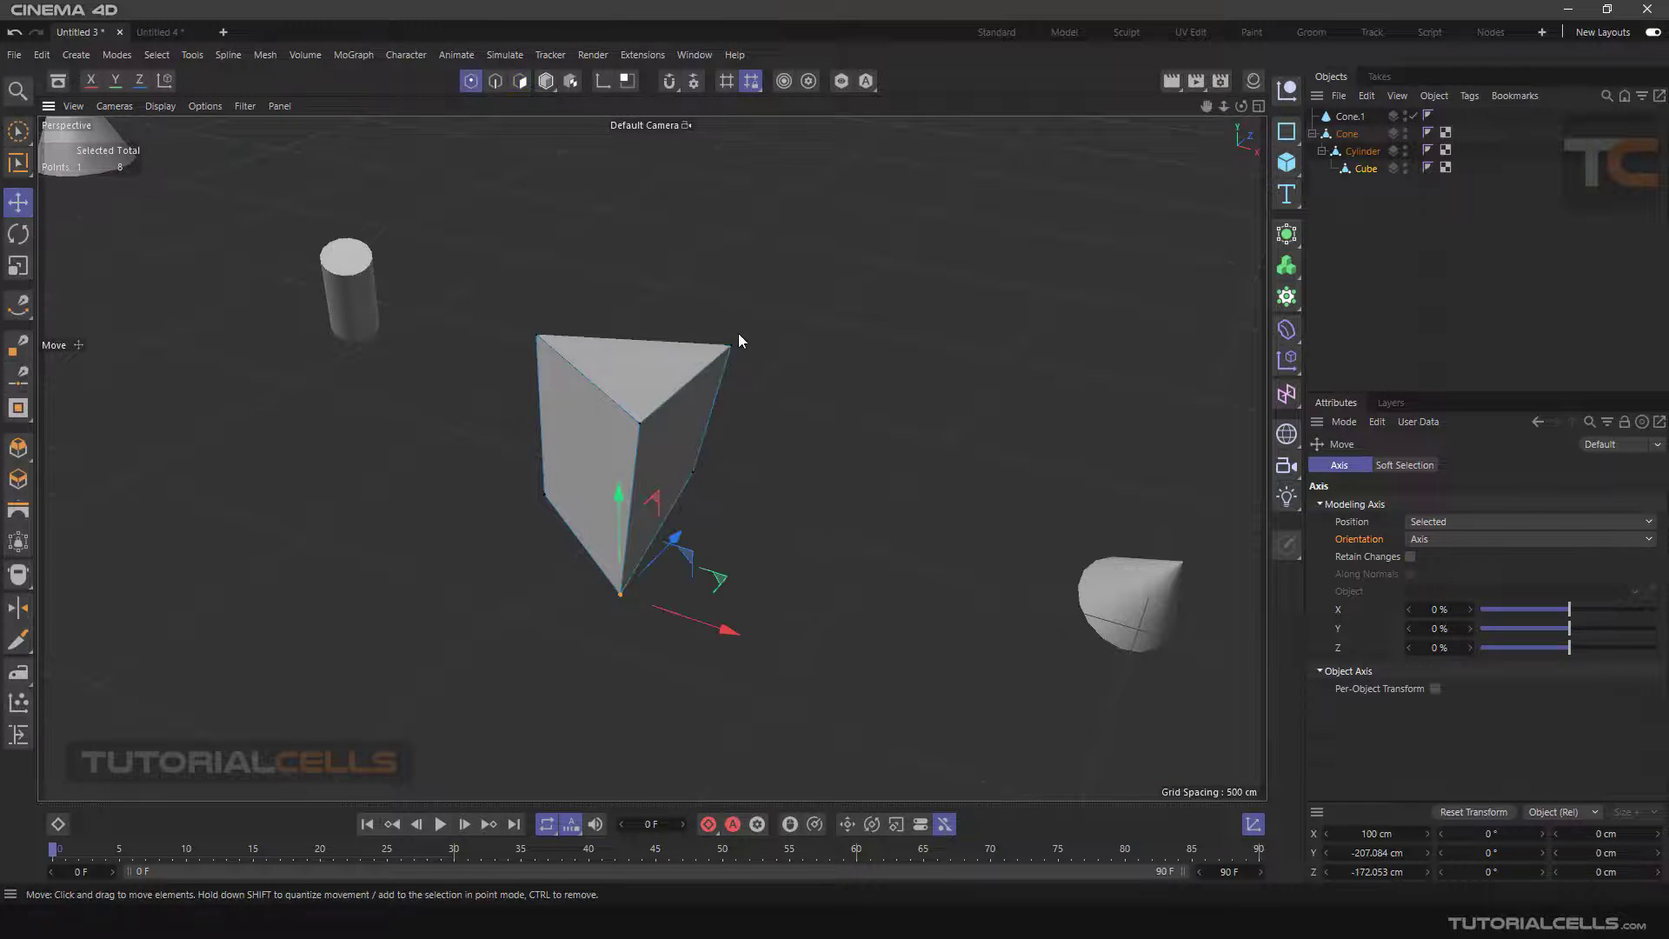
left_click(731, 345)
left_click_drag(763, 356, 859, 379)
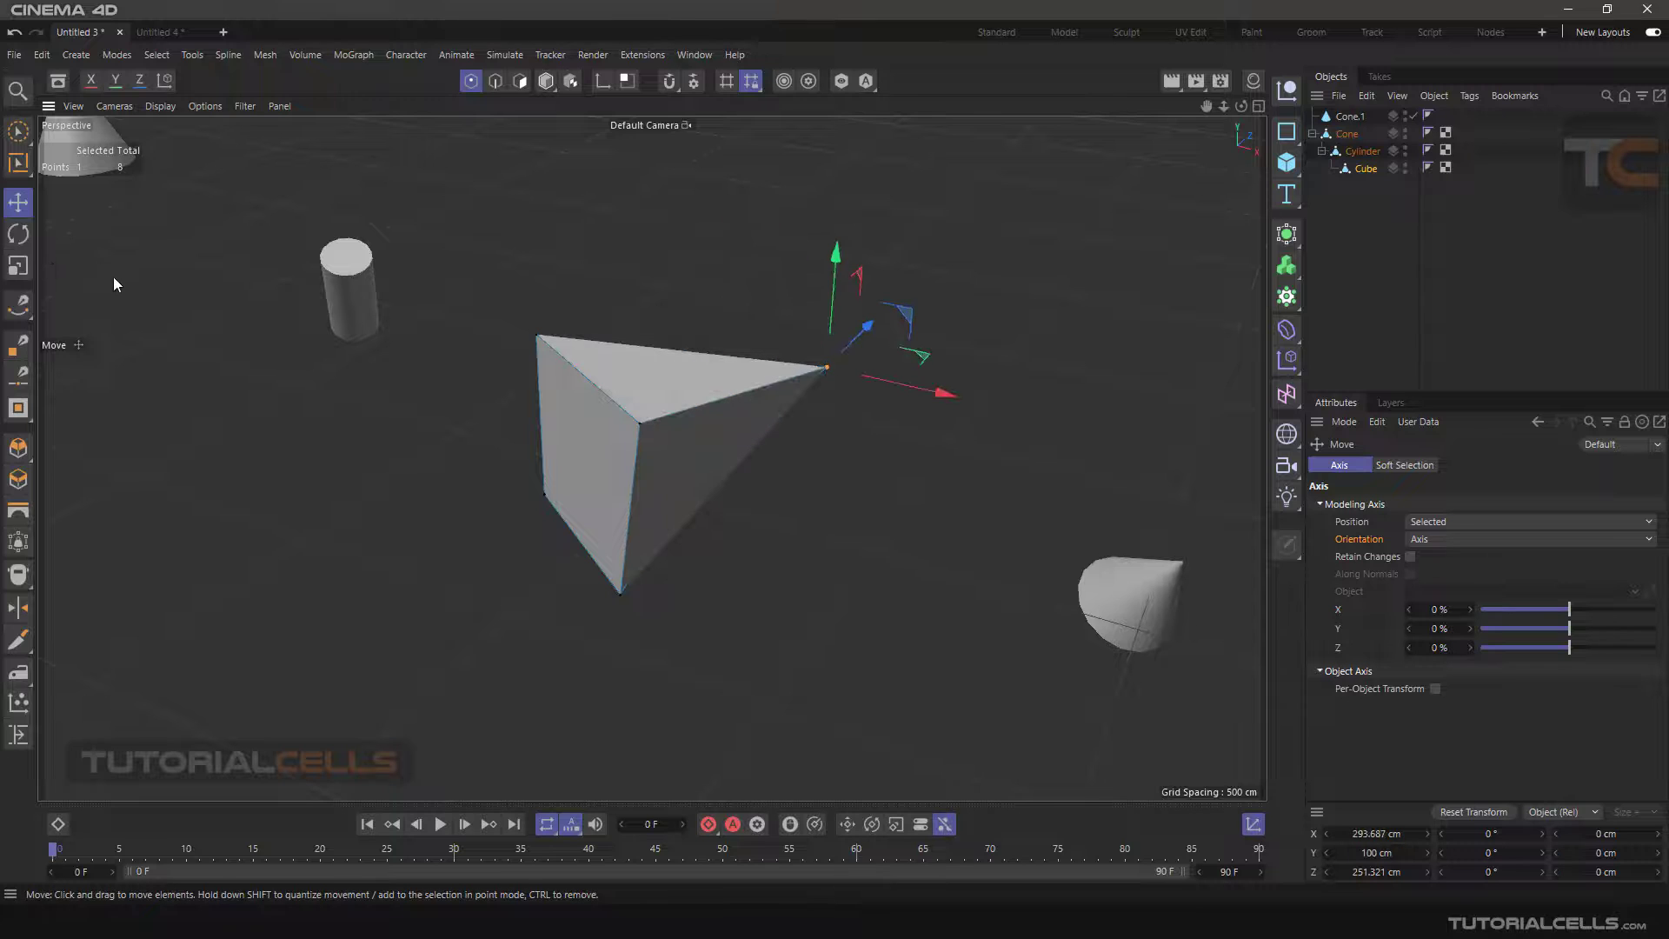
Set the modeling axis orientation to World and return to polygon mode to examine the axis on the selected face
left_click(1432, 539)
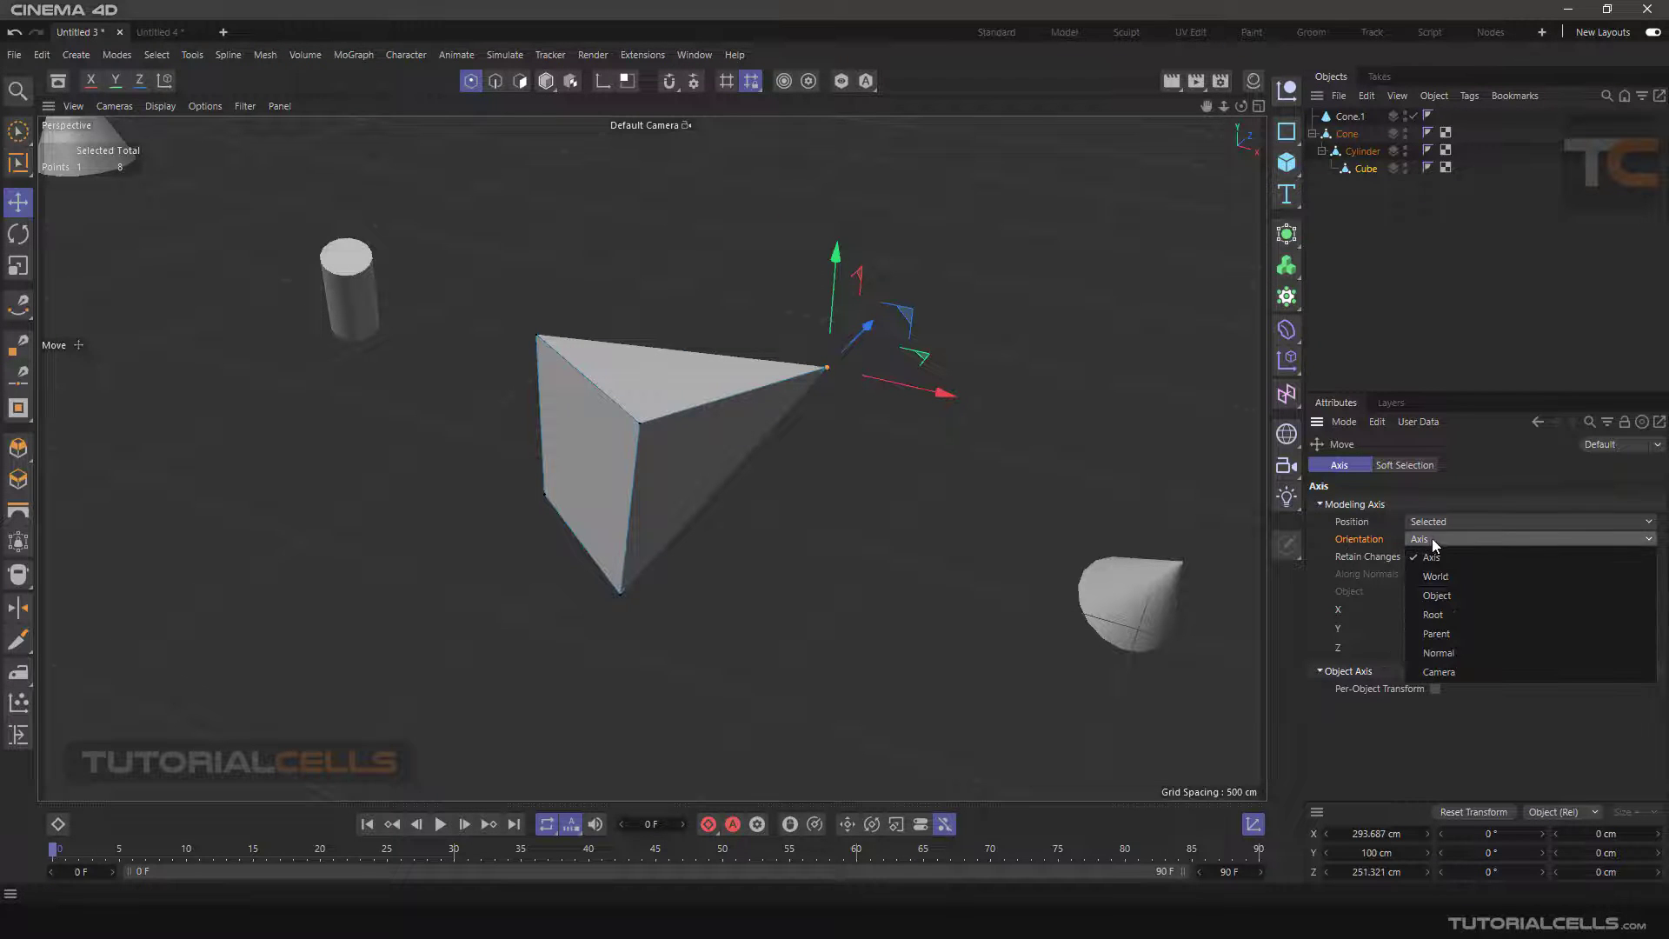
left_click(1463, 578)
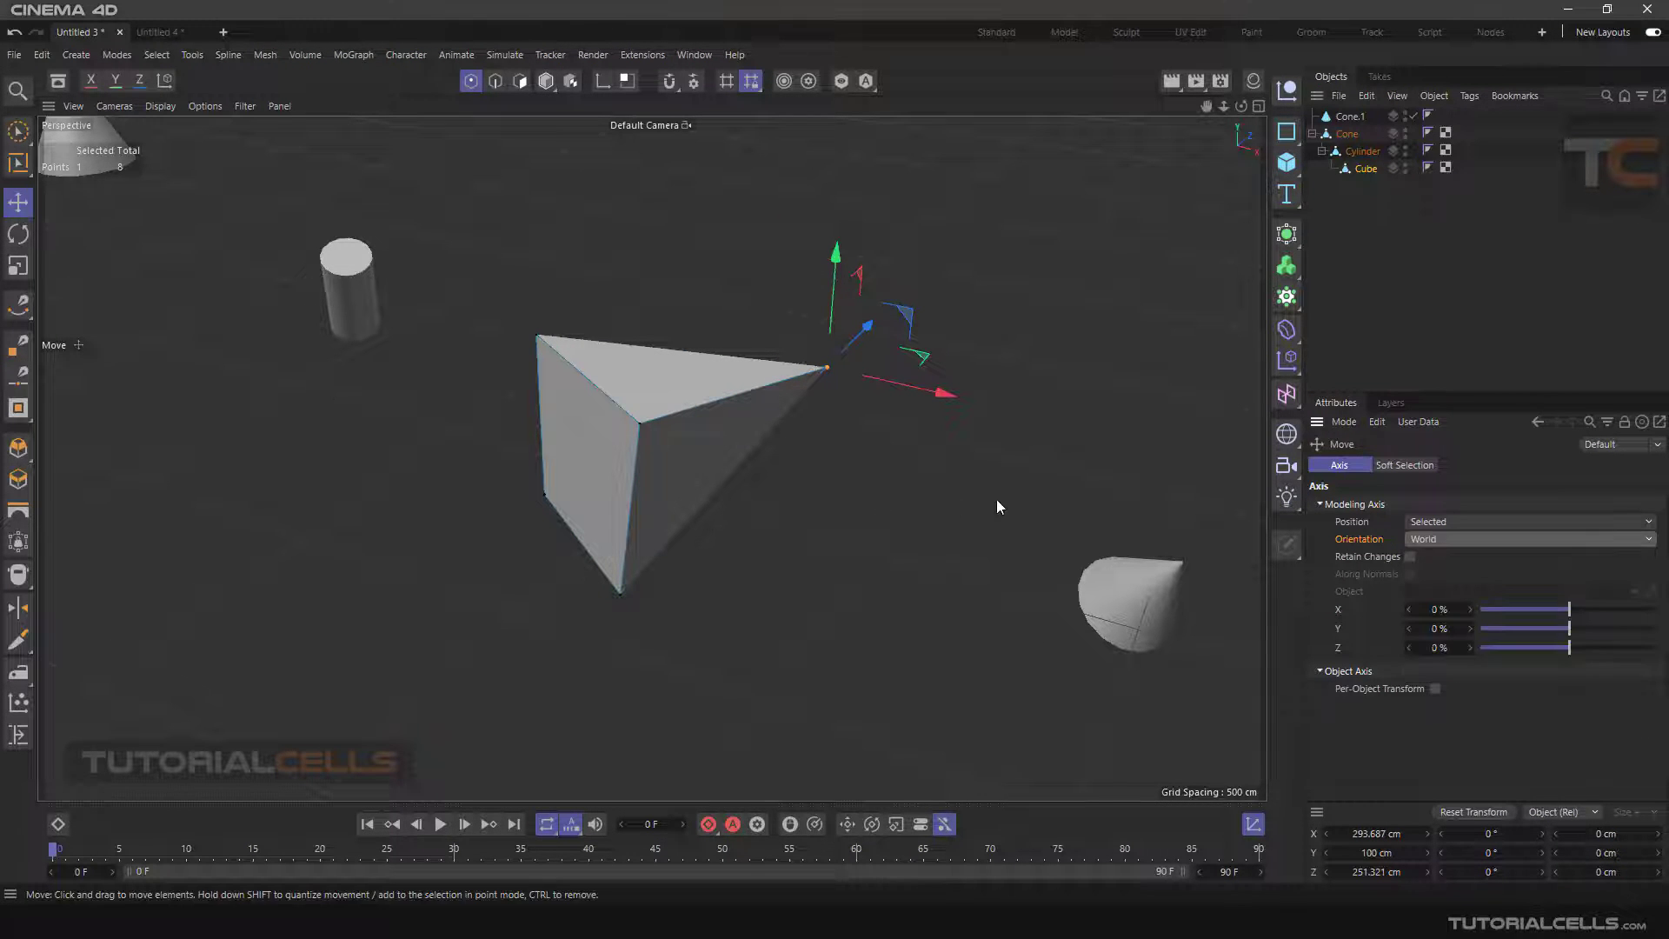
left_click(522, 83)
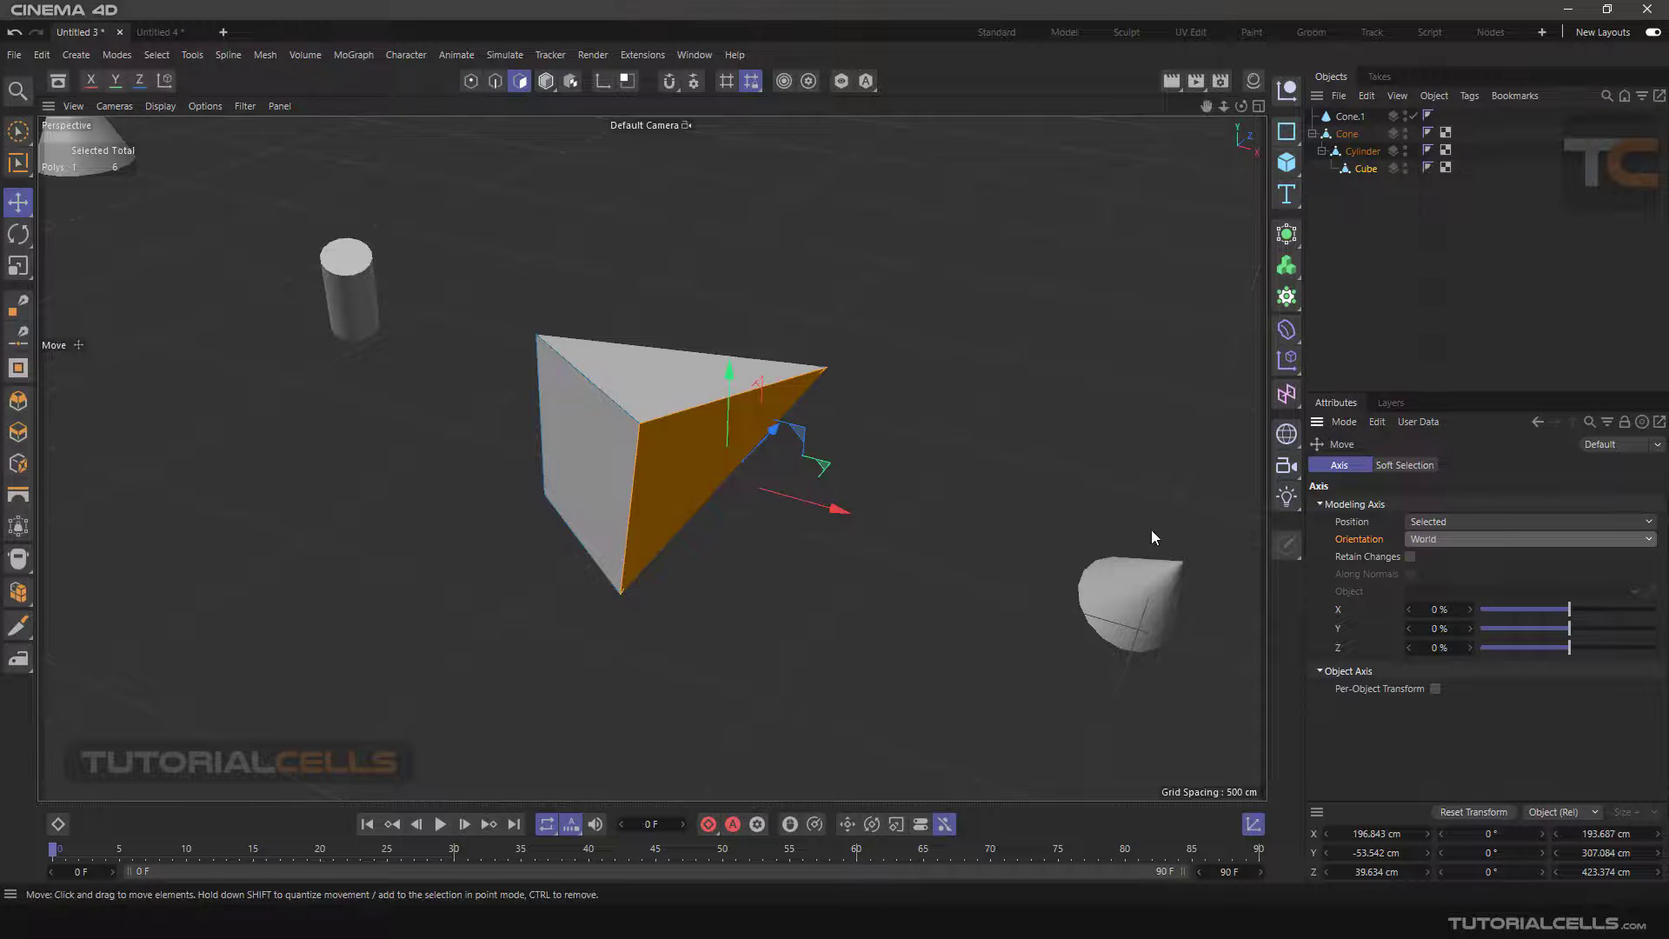
left_click(1444, 539)
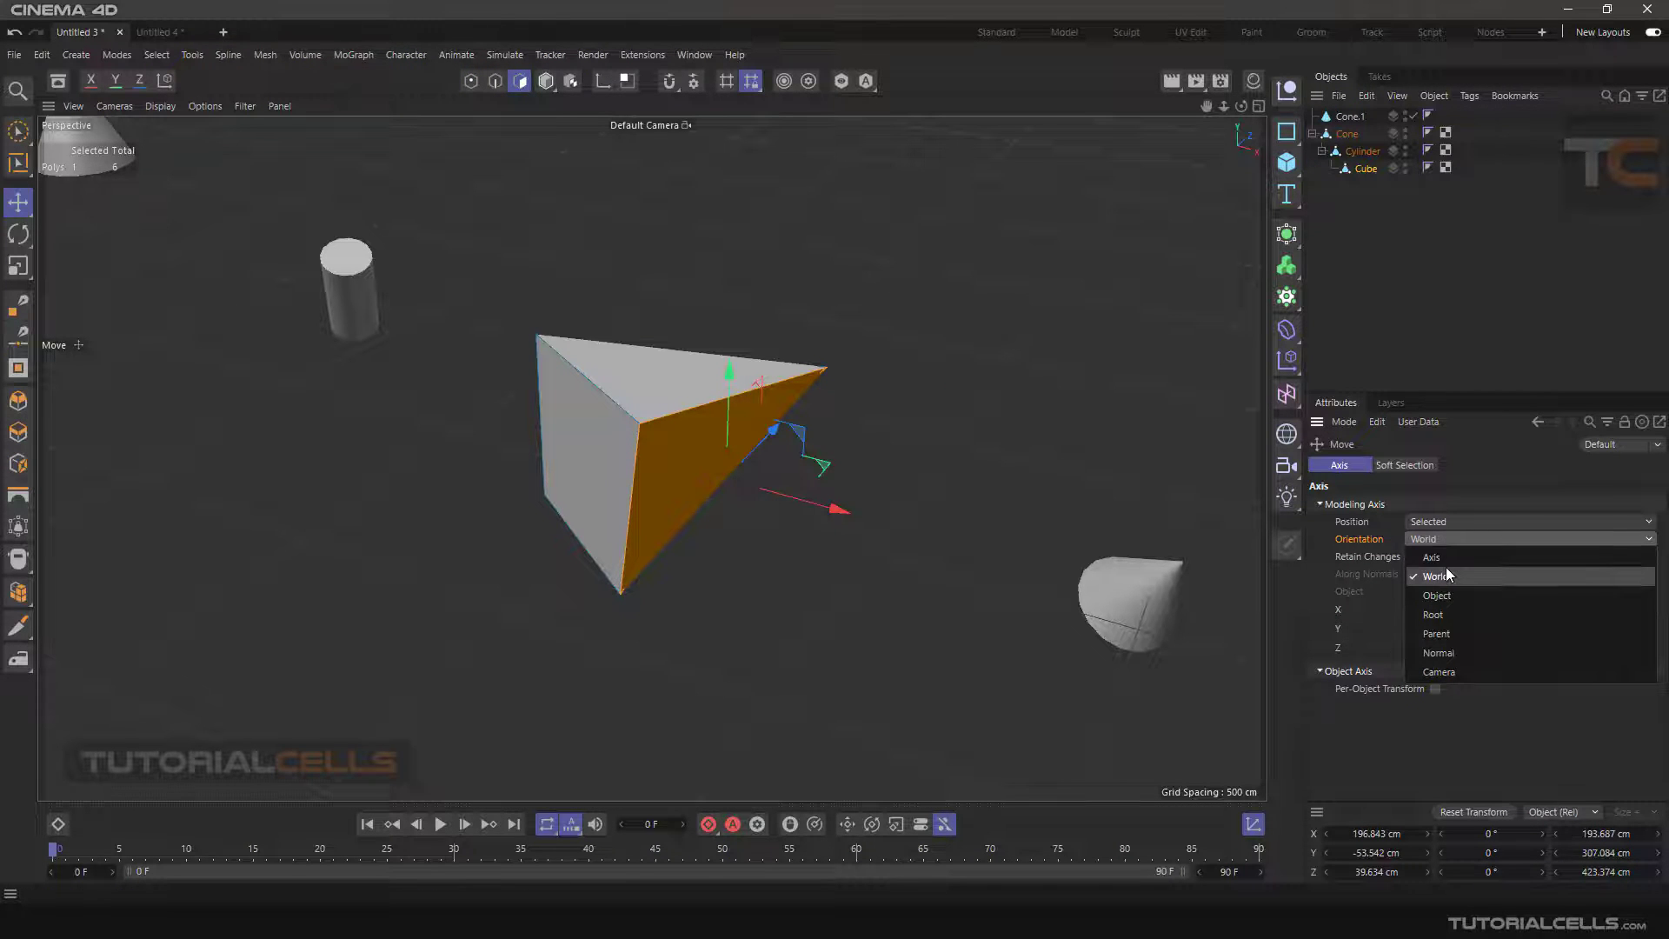
left_click(1447, 570)
scroll(816, 561, "down", 5)
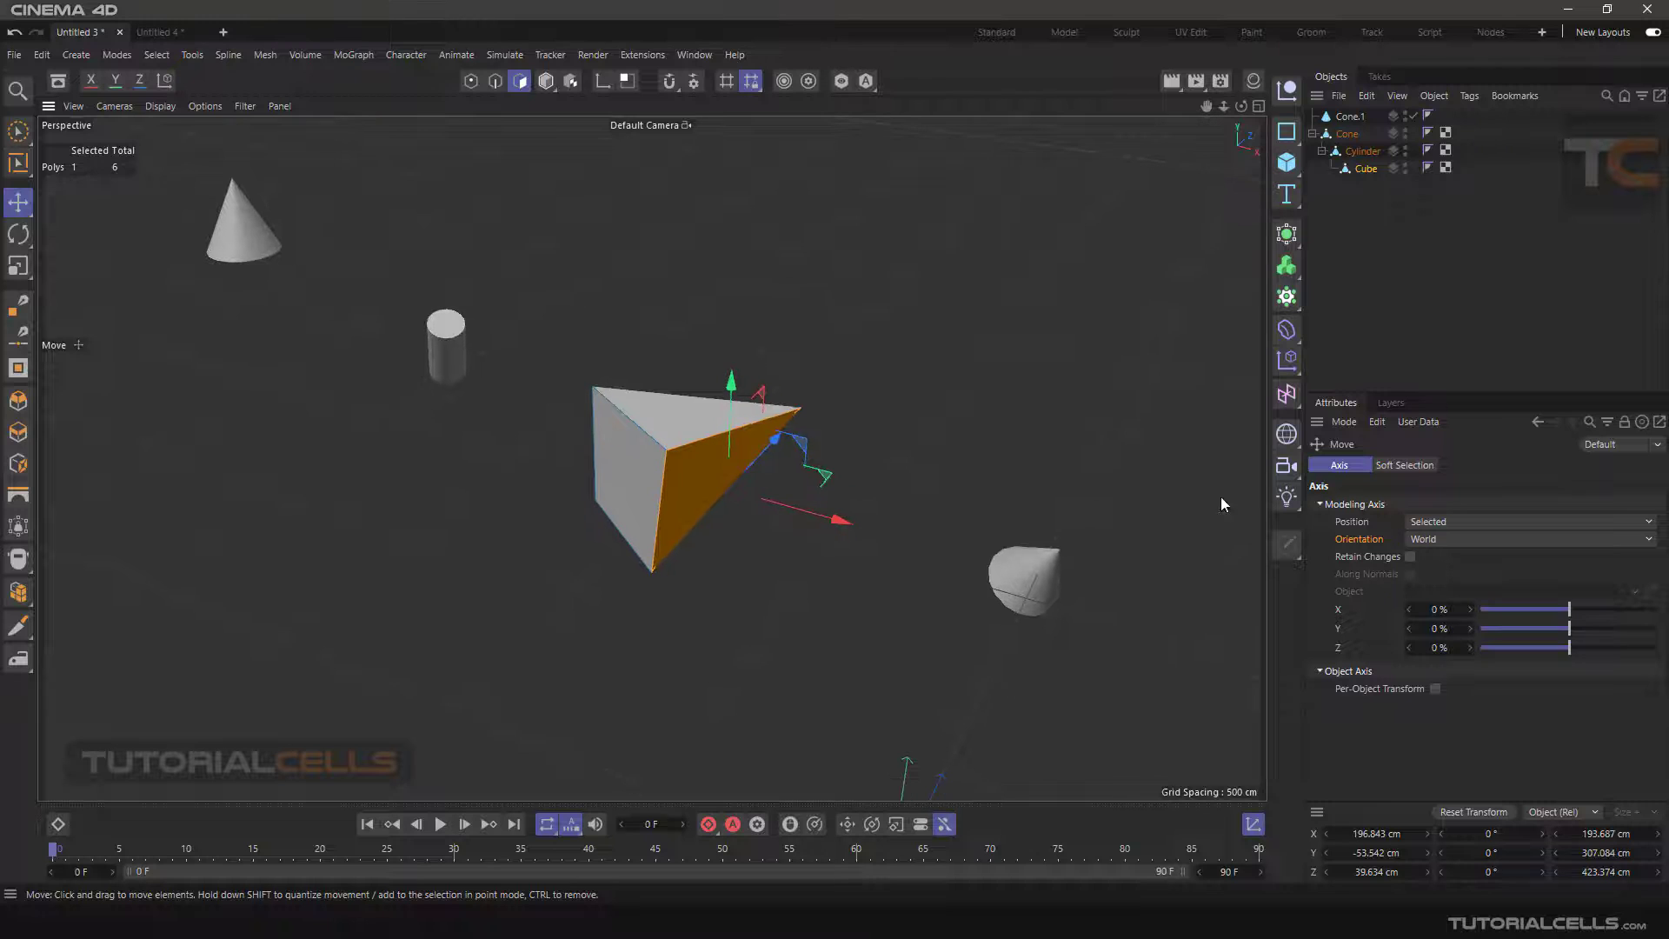
Switch the modeling axis orientation to Object and then Root, examining the axis against the rest of the scene
left_click(1470, 539)
left_click(1459, 595)
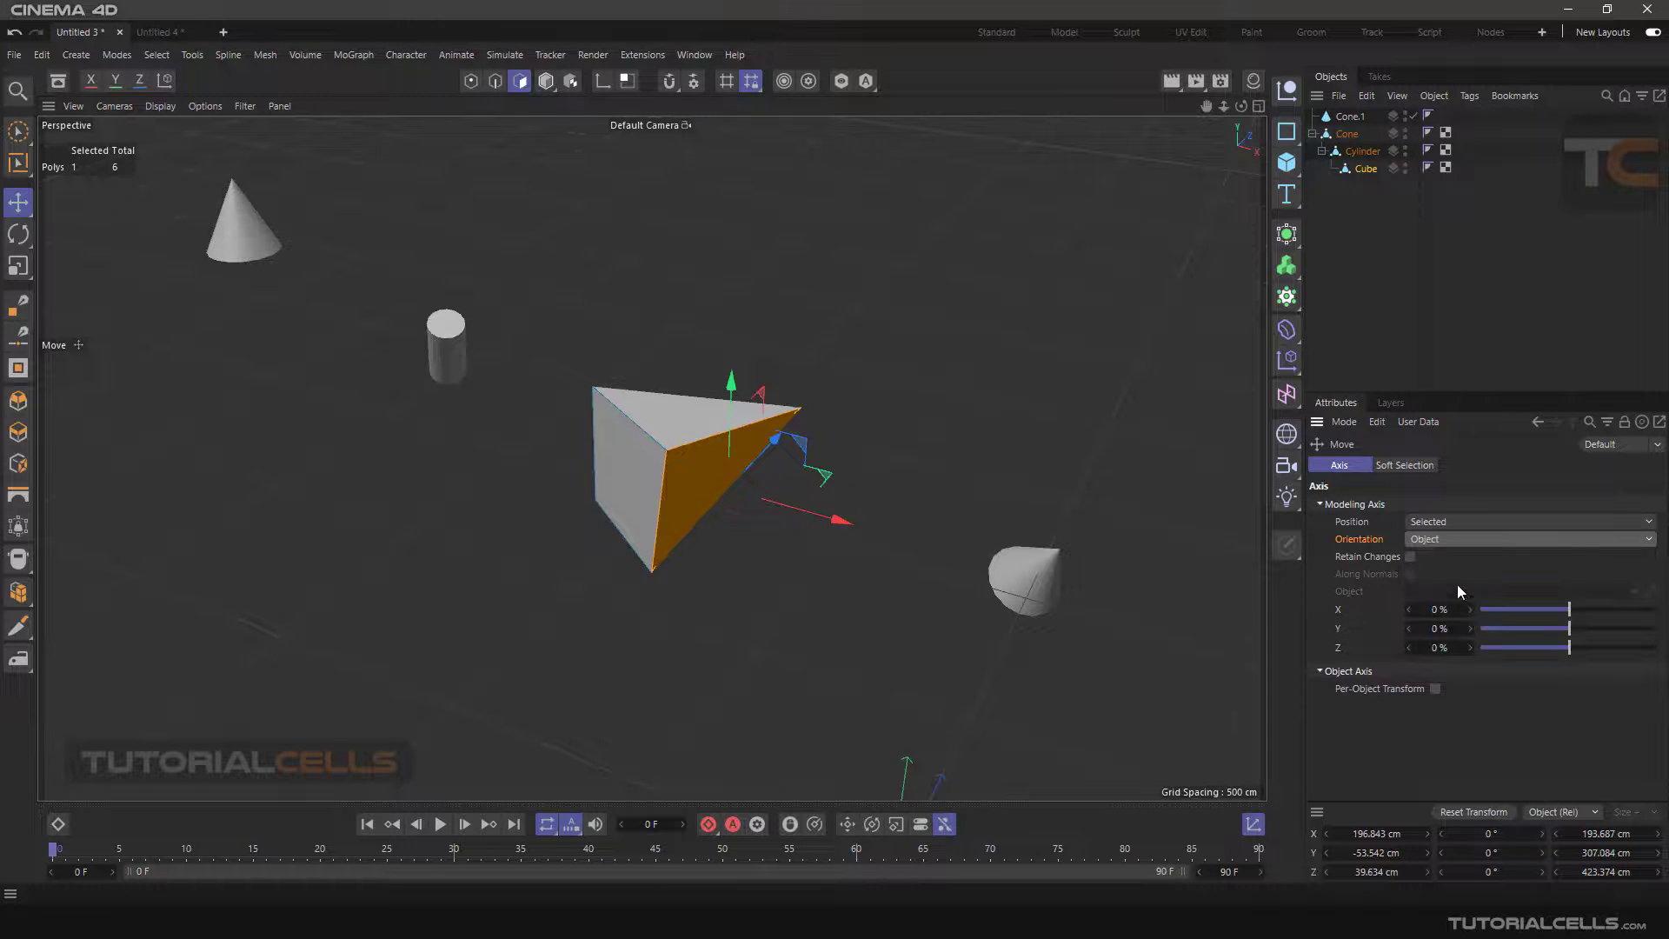
left_click(1458, 540)
left_click(1447, 612)
scroll(828, 489, "down", 3)
left_click_drag(804, 426, 863, 479, "alt")
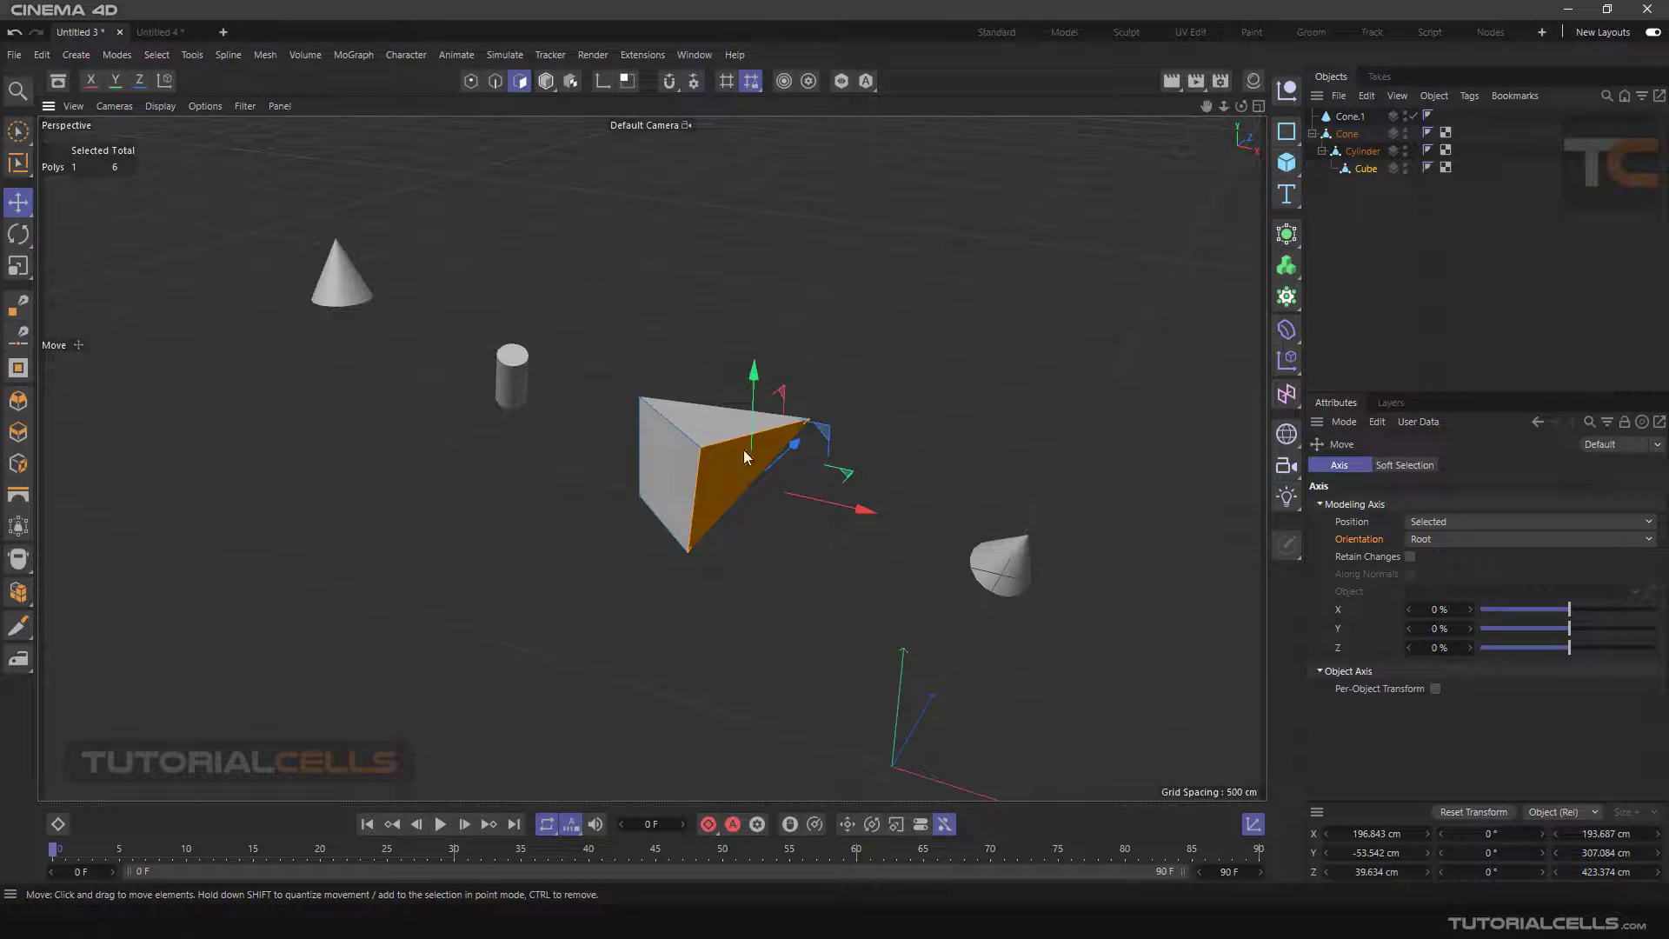
Set the modeling axis orientation to Parent and examine how the axis aligns on the selected face
left_click(1448, 539)
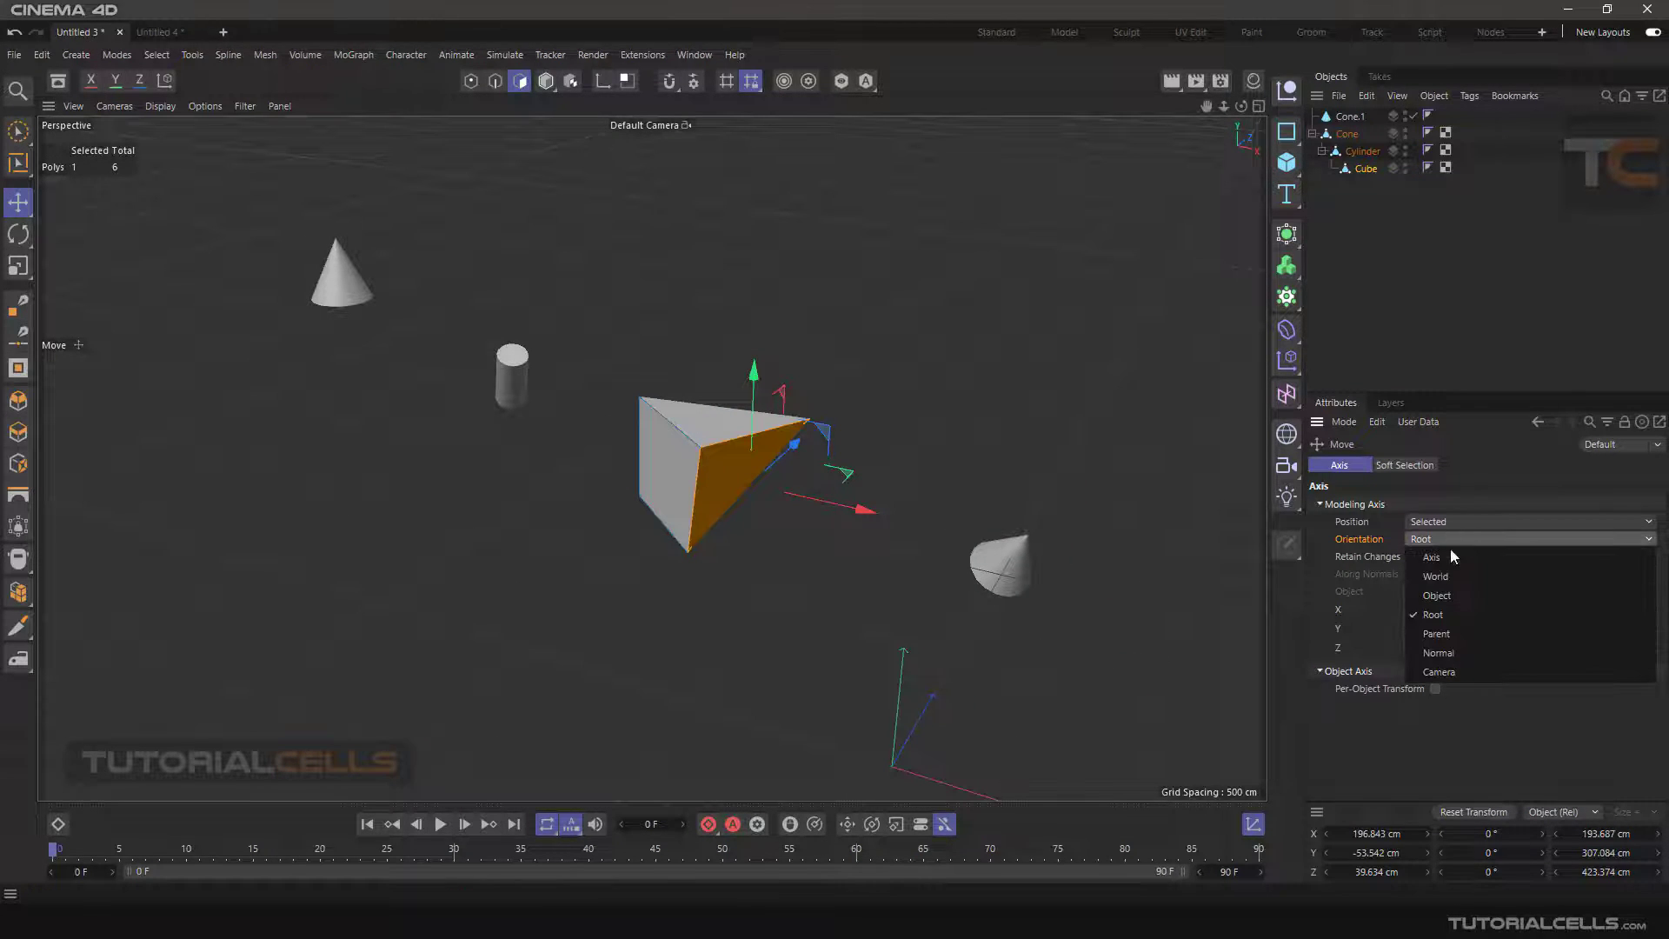
left_click(1436, 634)
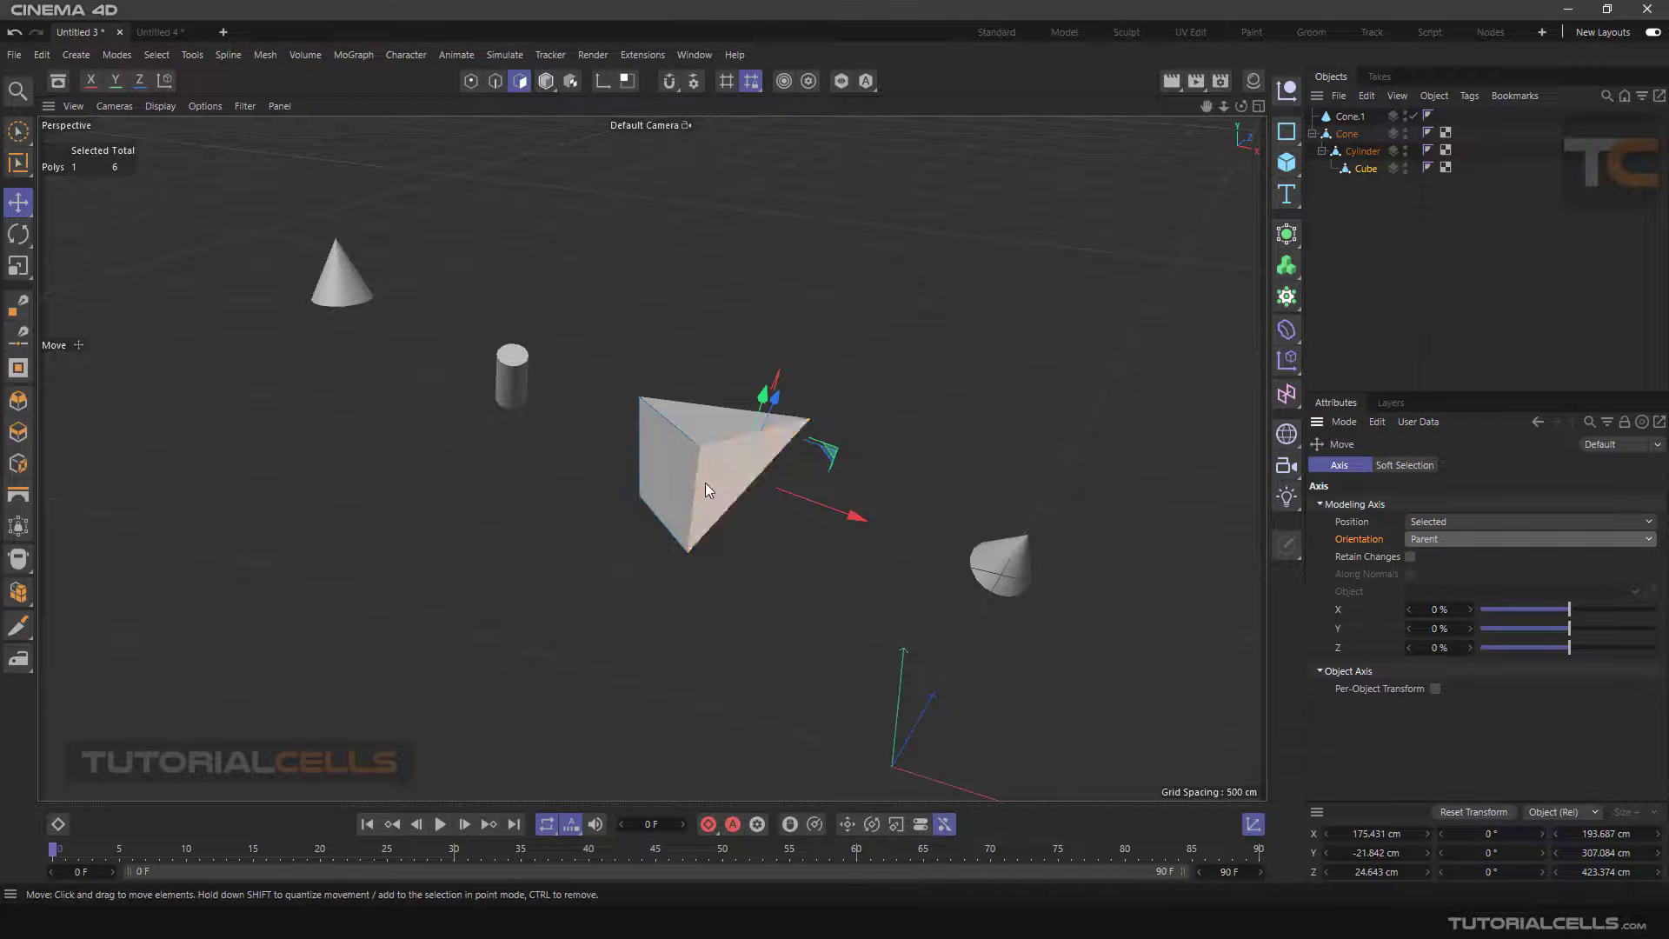
left_click_drag(706, 483, 540, 446, "alt")
left_click_drag(664, 370, 852, 530, "alt")
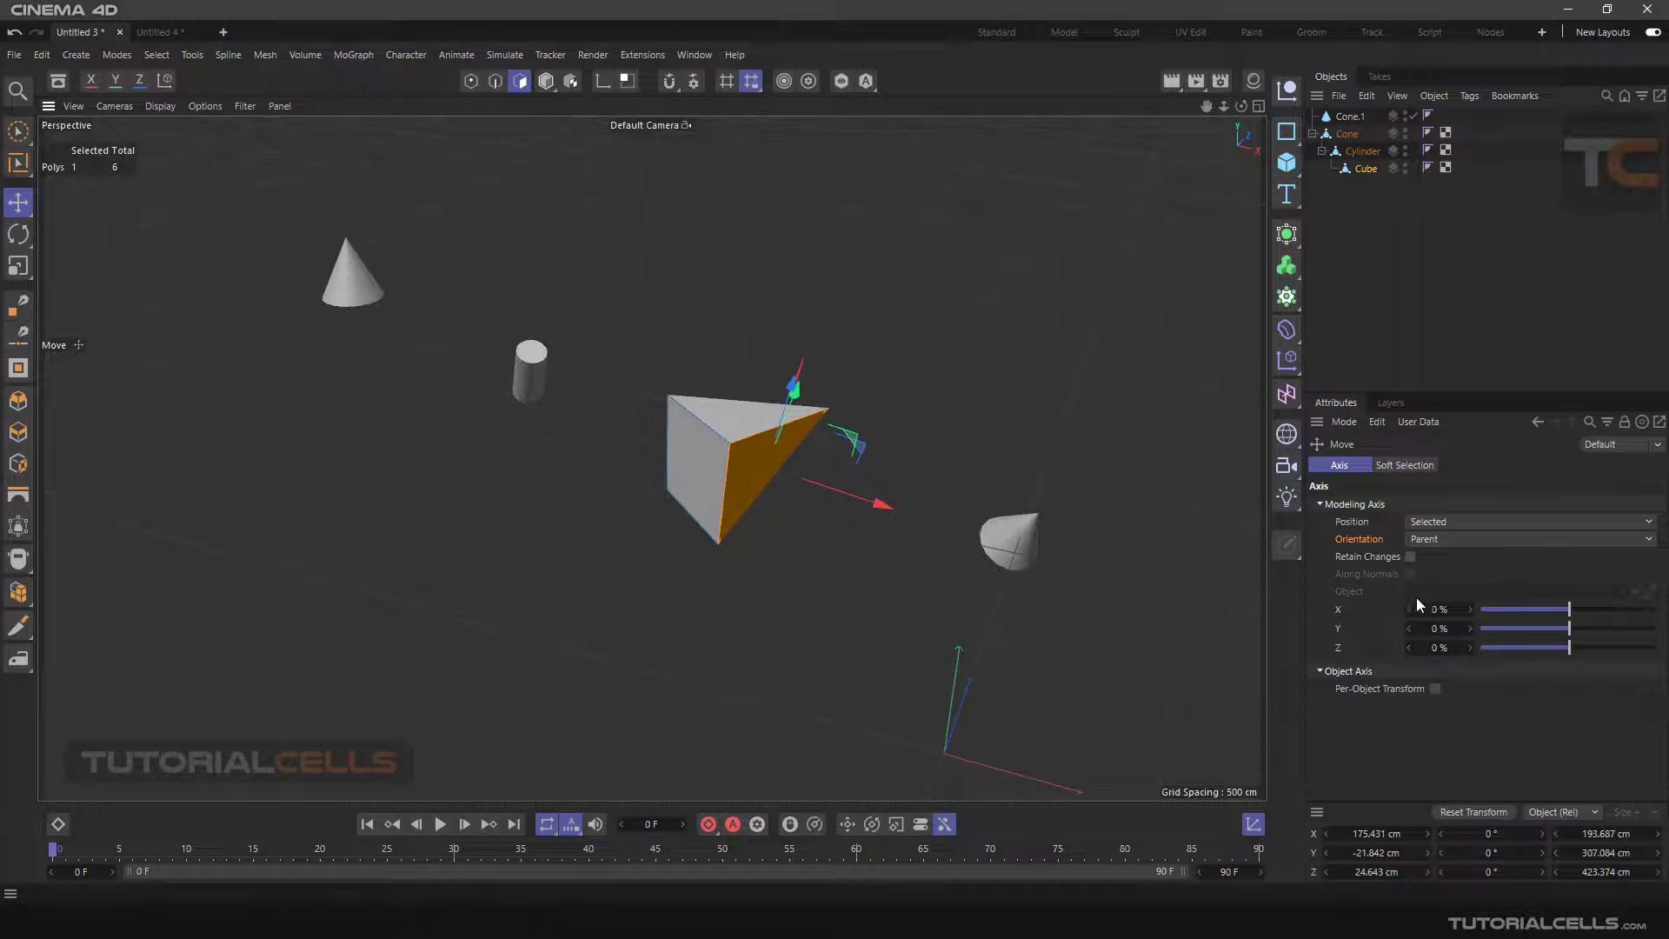
Set the modeling axis orientation to Normal and add the cube's top face to the polygon selection
left_click(1445, 540)
left_click(1448, 649)
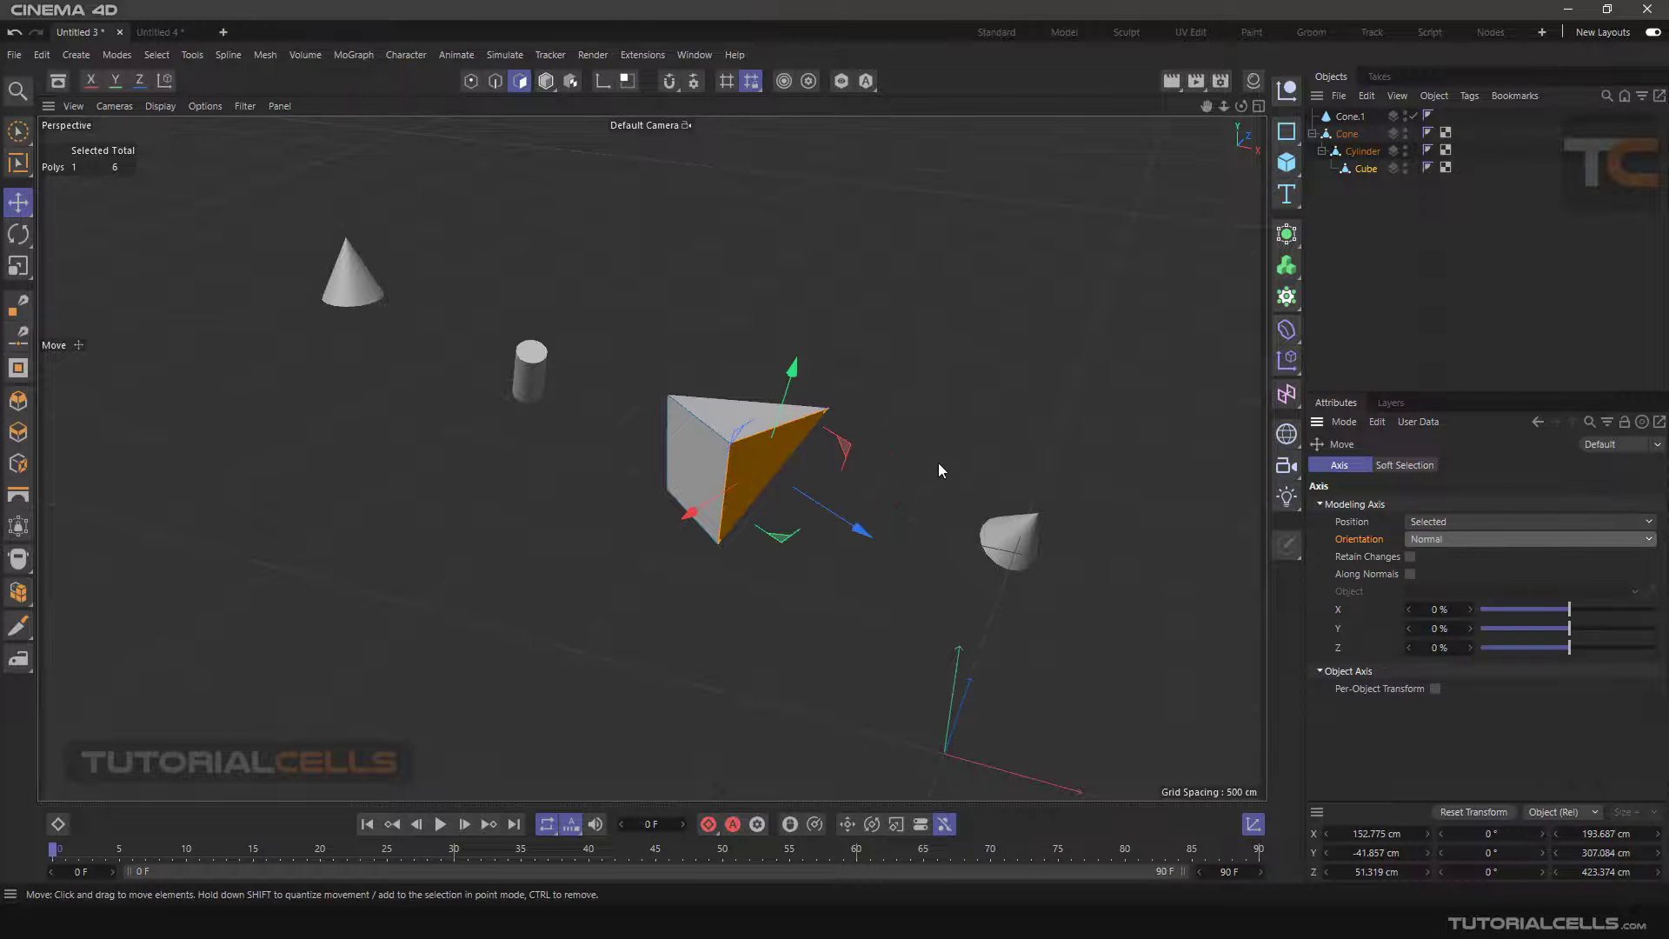
left_click(764, 426, "shift")
left_click_drag(763, 426, 899, 364, "alt")
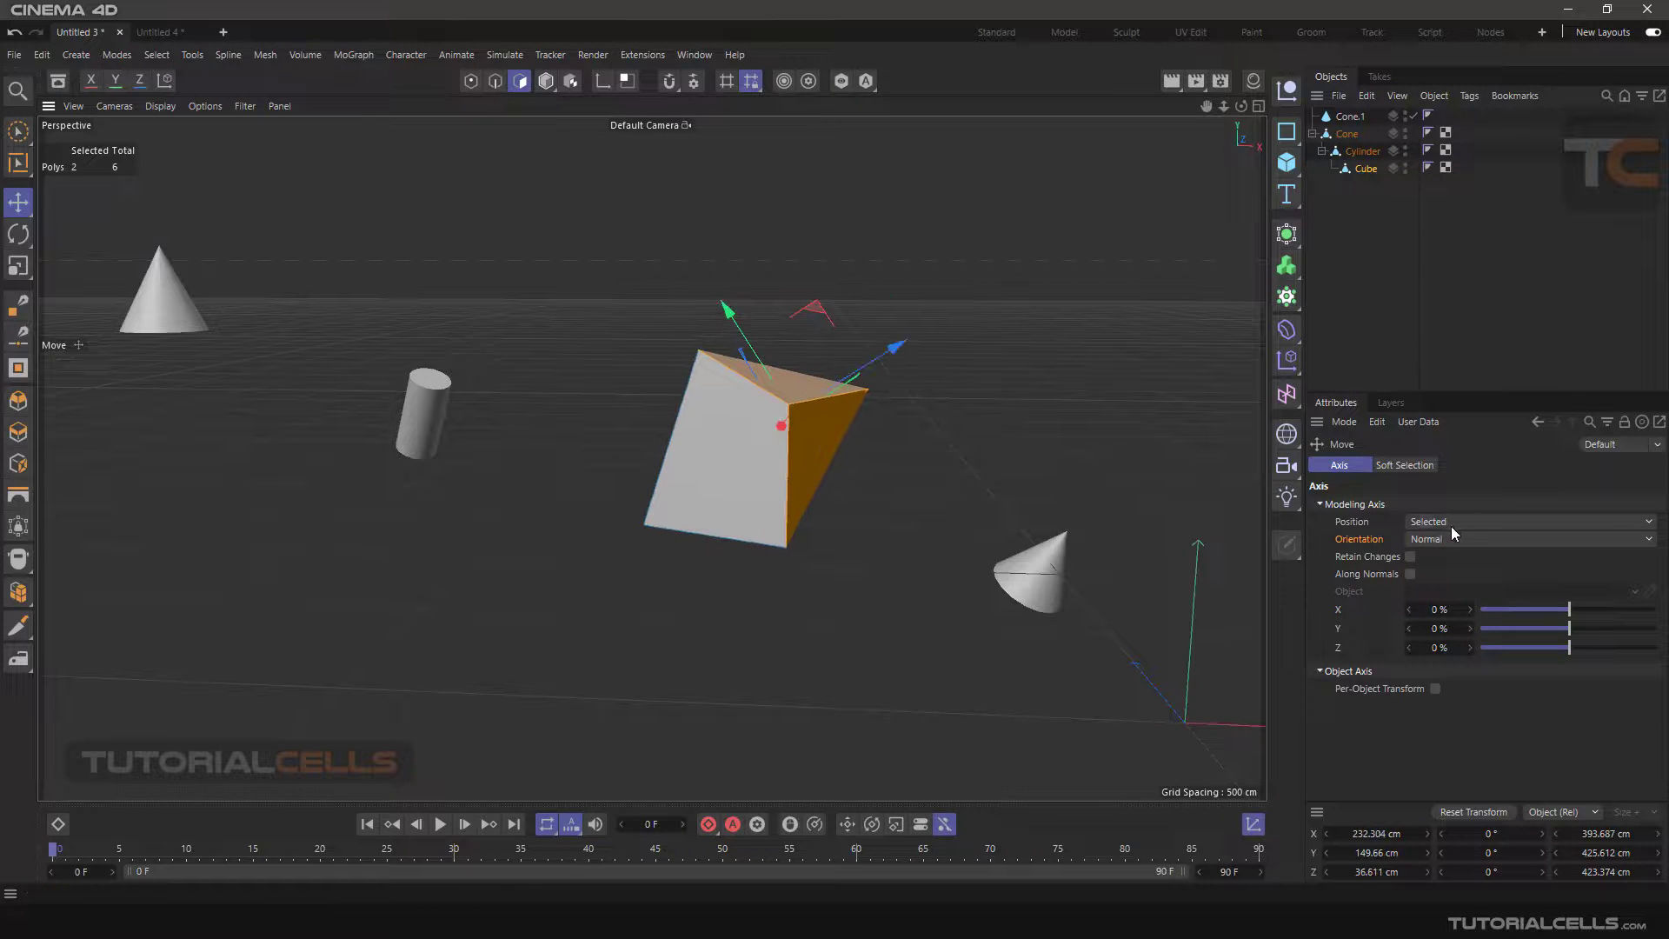
Keep the modeling axis position on Selected and set its orientation to Axis for comparison on the two selected faces
left_click(1452, 524)
left_click(1400, 586)
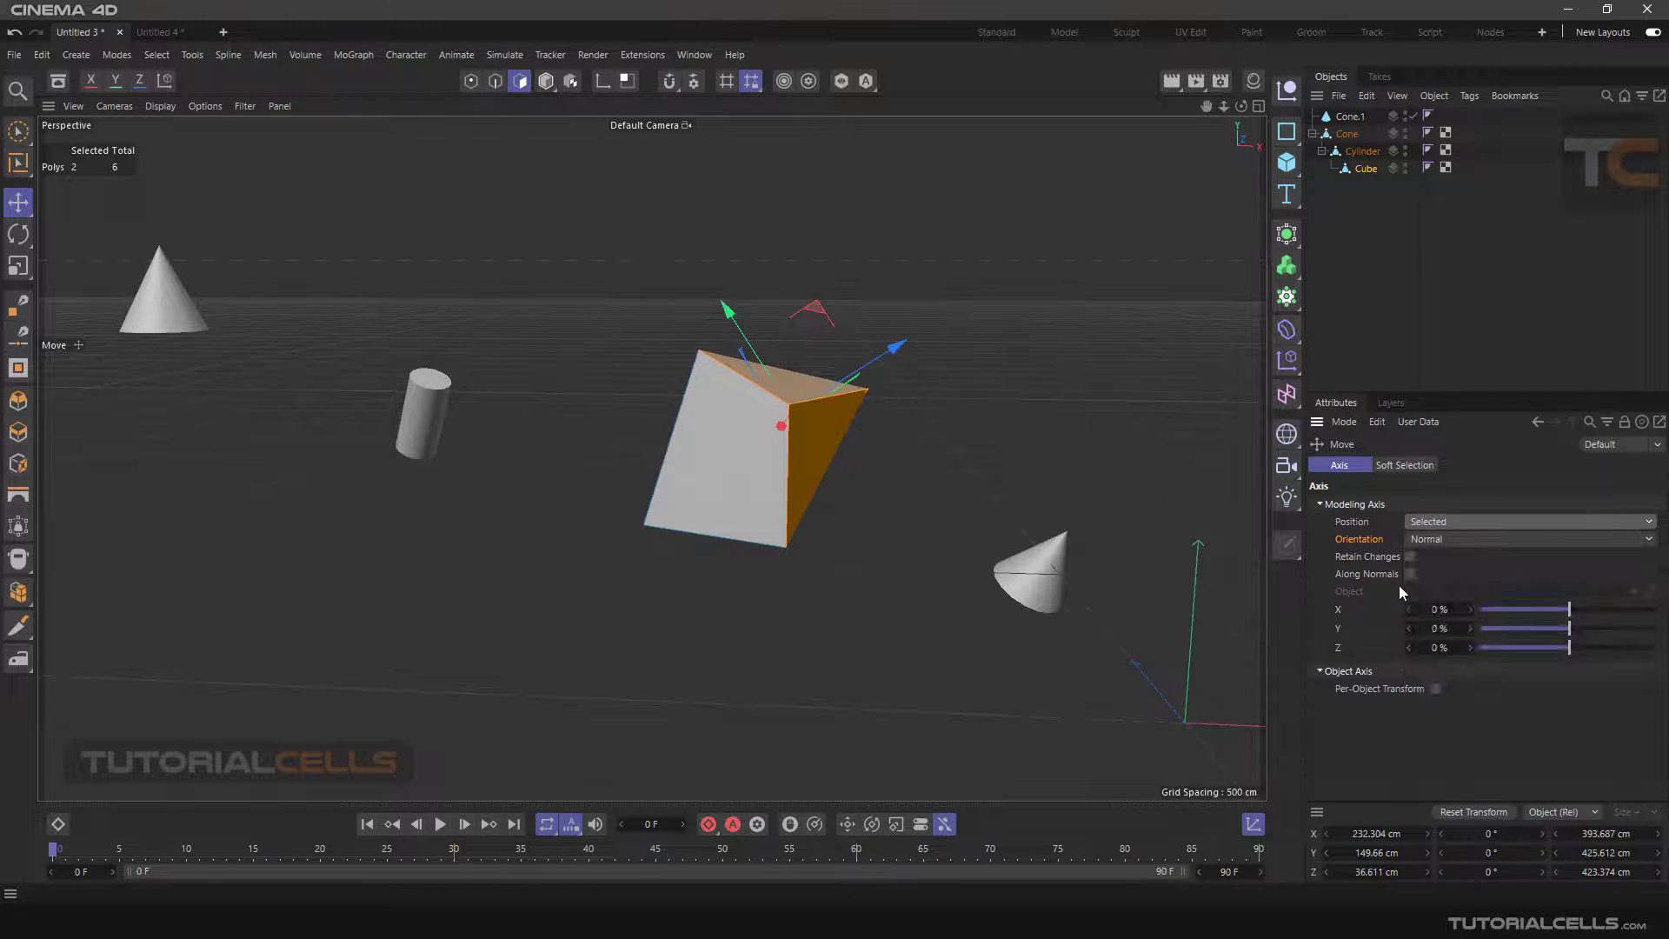
left_click(1447, 541)
left_click(1453, 557)
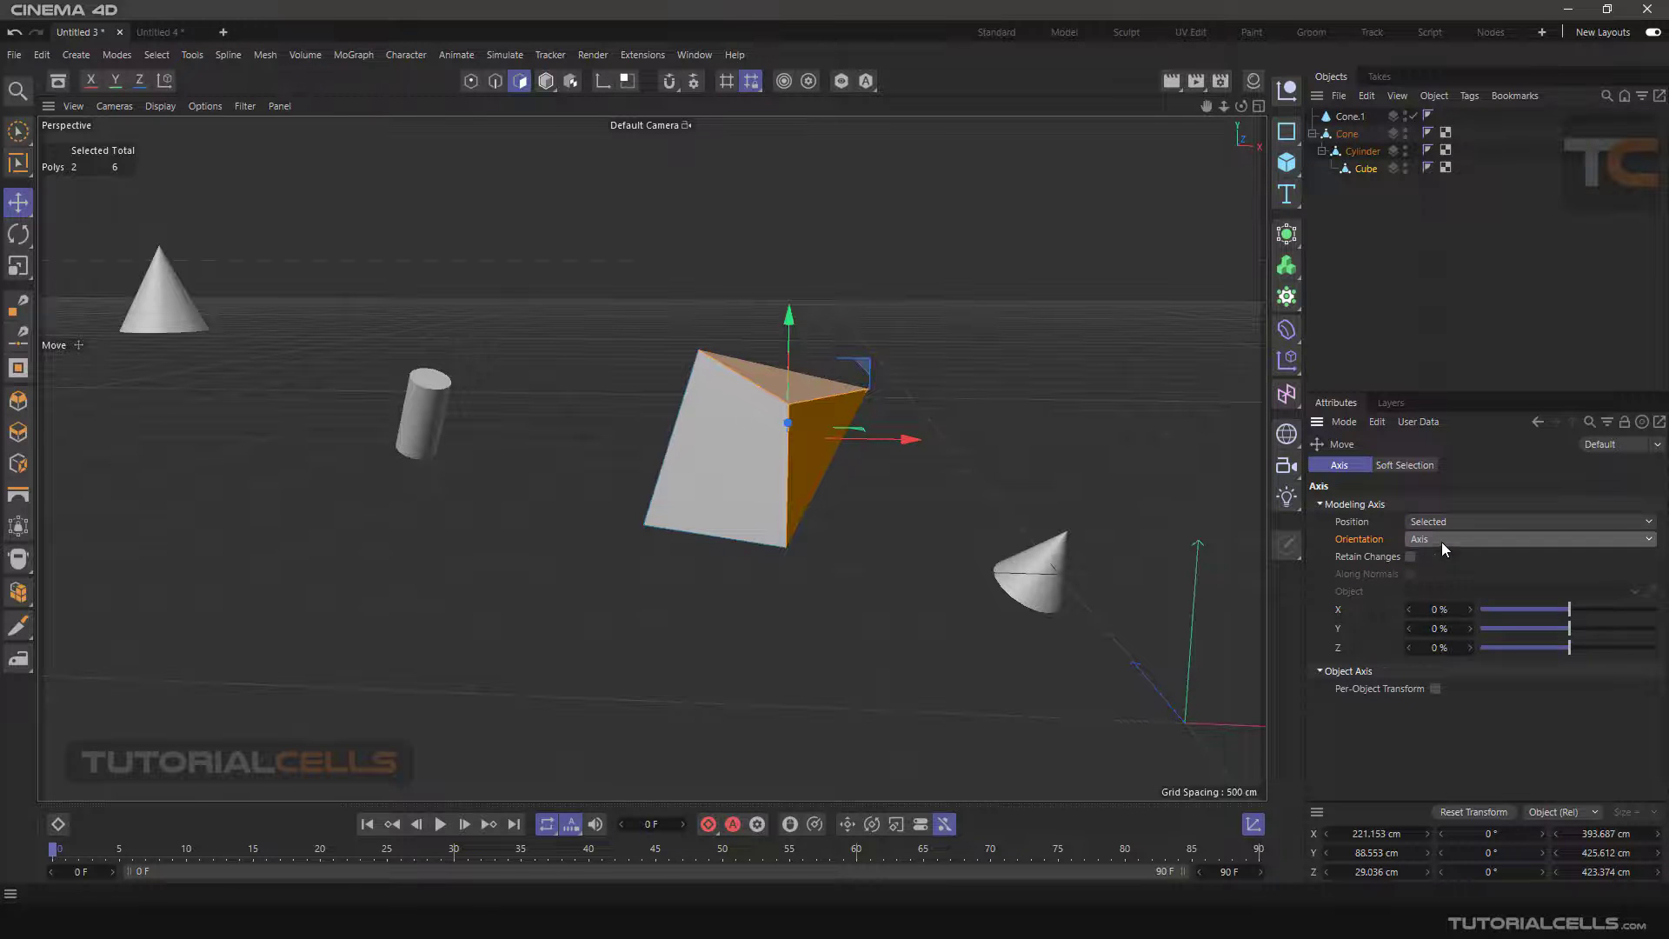
Set the modeling axis orientation to Normal and move the two selected faces outward along the blue Z axis
left_click(1442, 541)
left_click(1440, 653)
left_click_drag(939, 426, 914, 451, "alt")
left_click_drag(896, 360, 953, 331)
Set the modeling axis orientation to Axis and move the two selected faces about 20 cm along X
left_click(1478, 540)
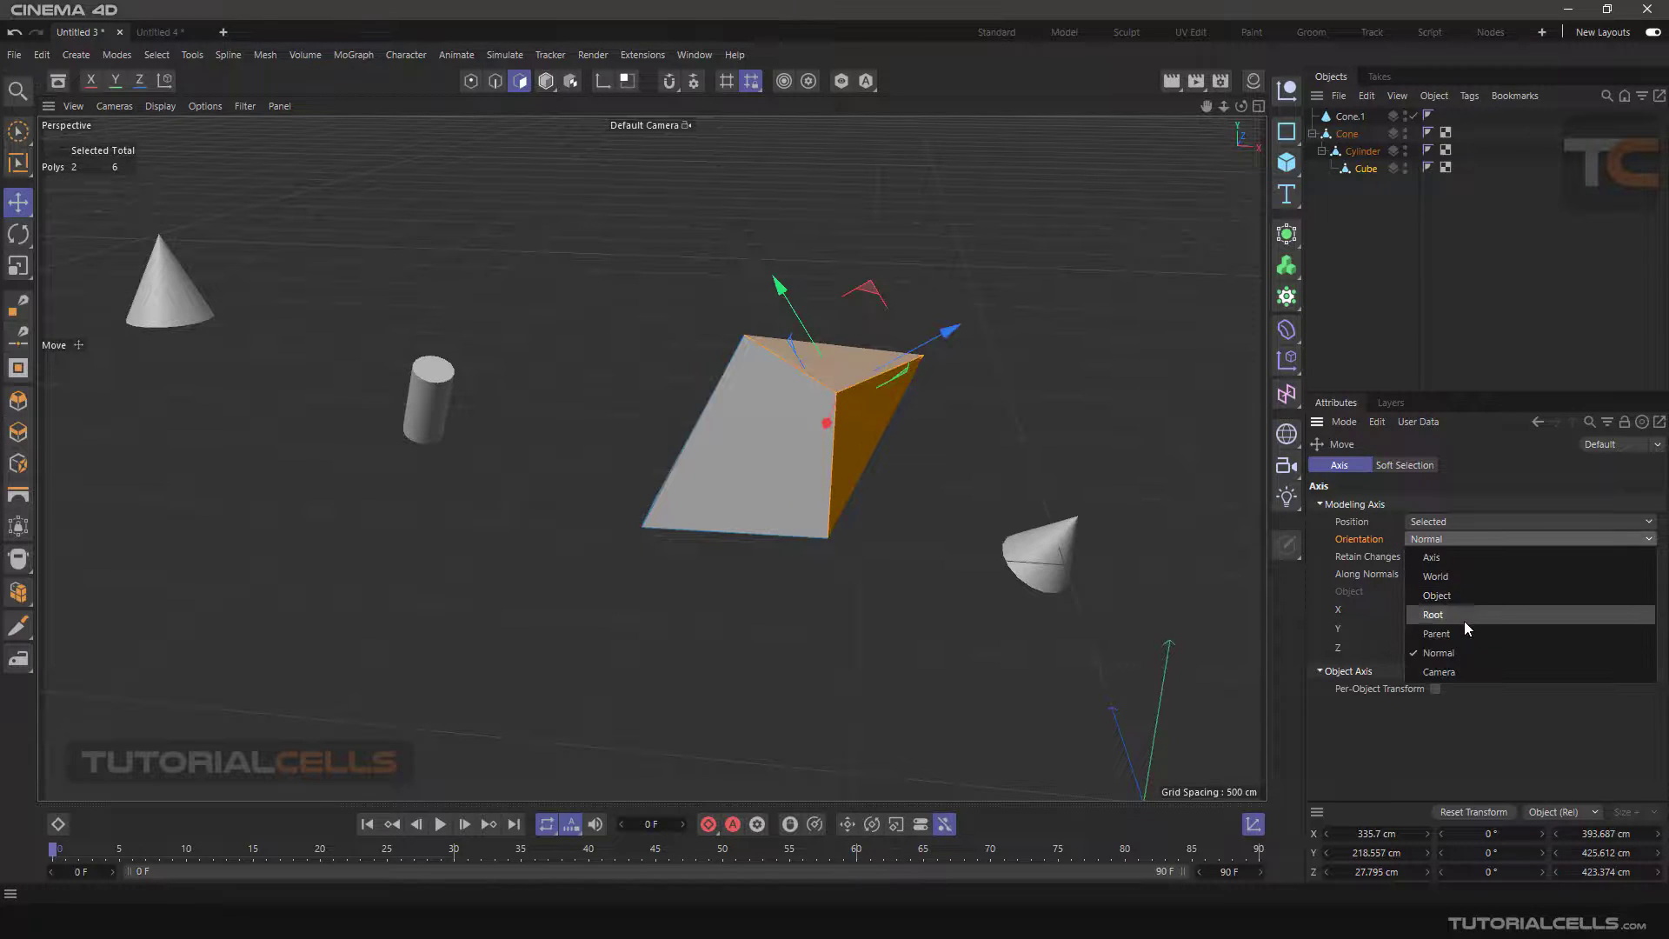
left_click(1453, 557)
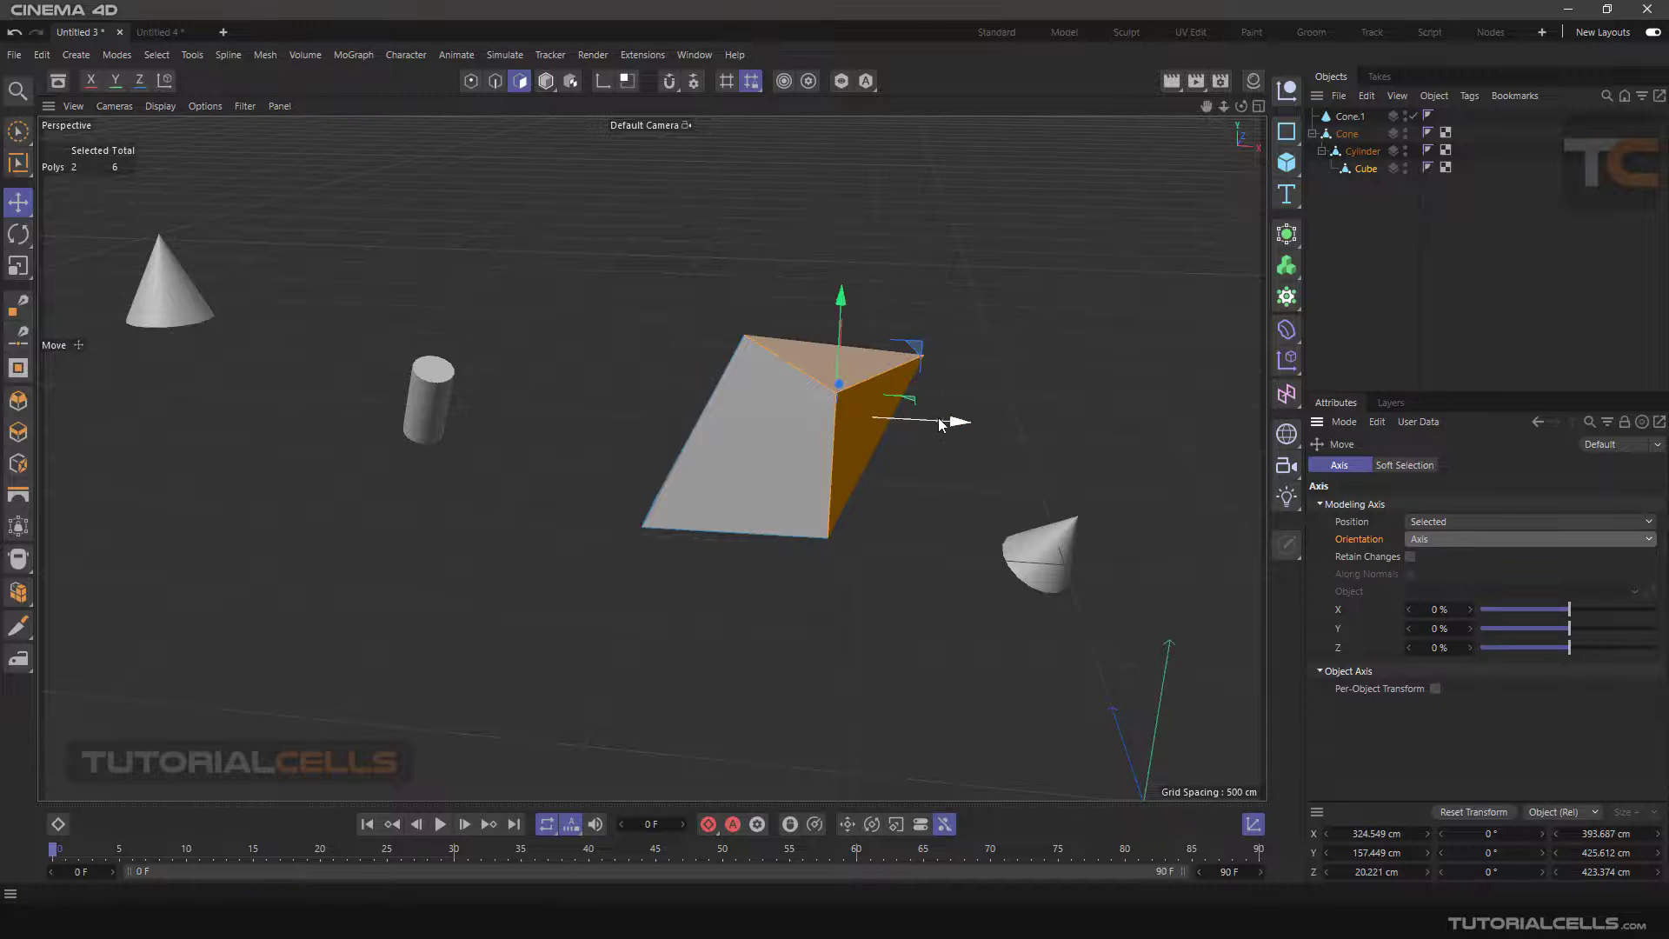
left_click_drag(954, 421, 954, 421)
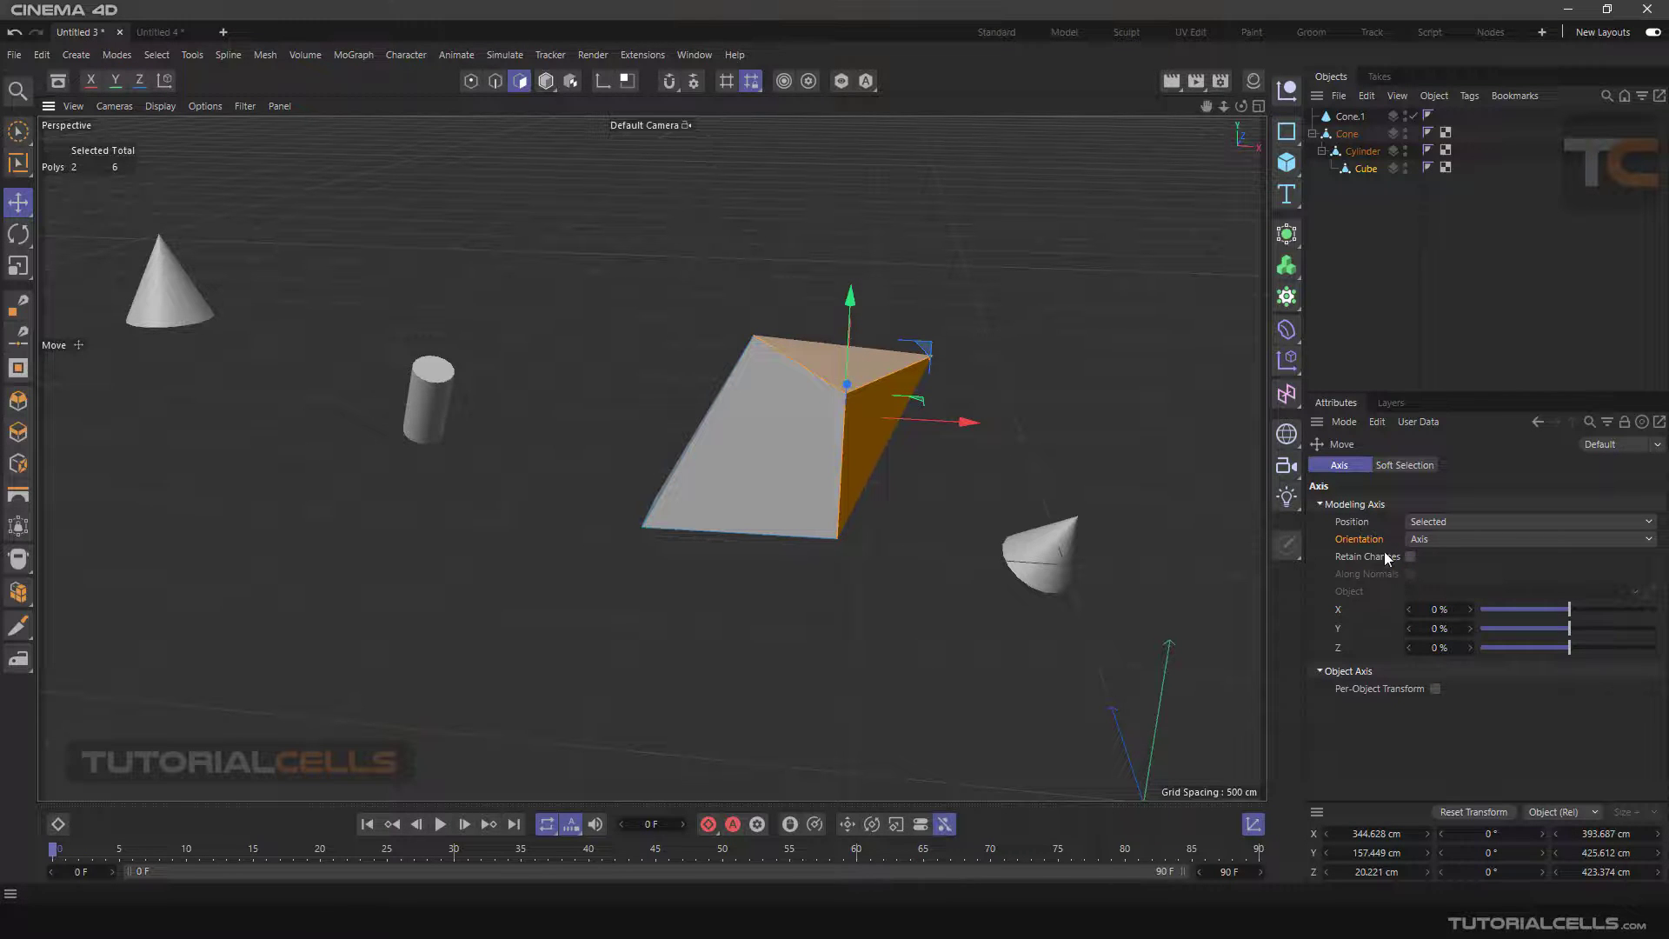
Set the modeling axis orientation to Normal, test moving the two faces along Z, and enable Along Normals
left_click(1445, 540)
left_click(1466, 642)
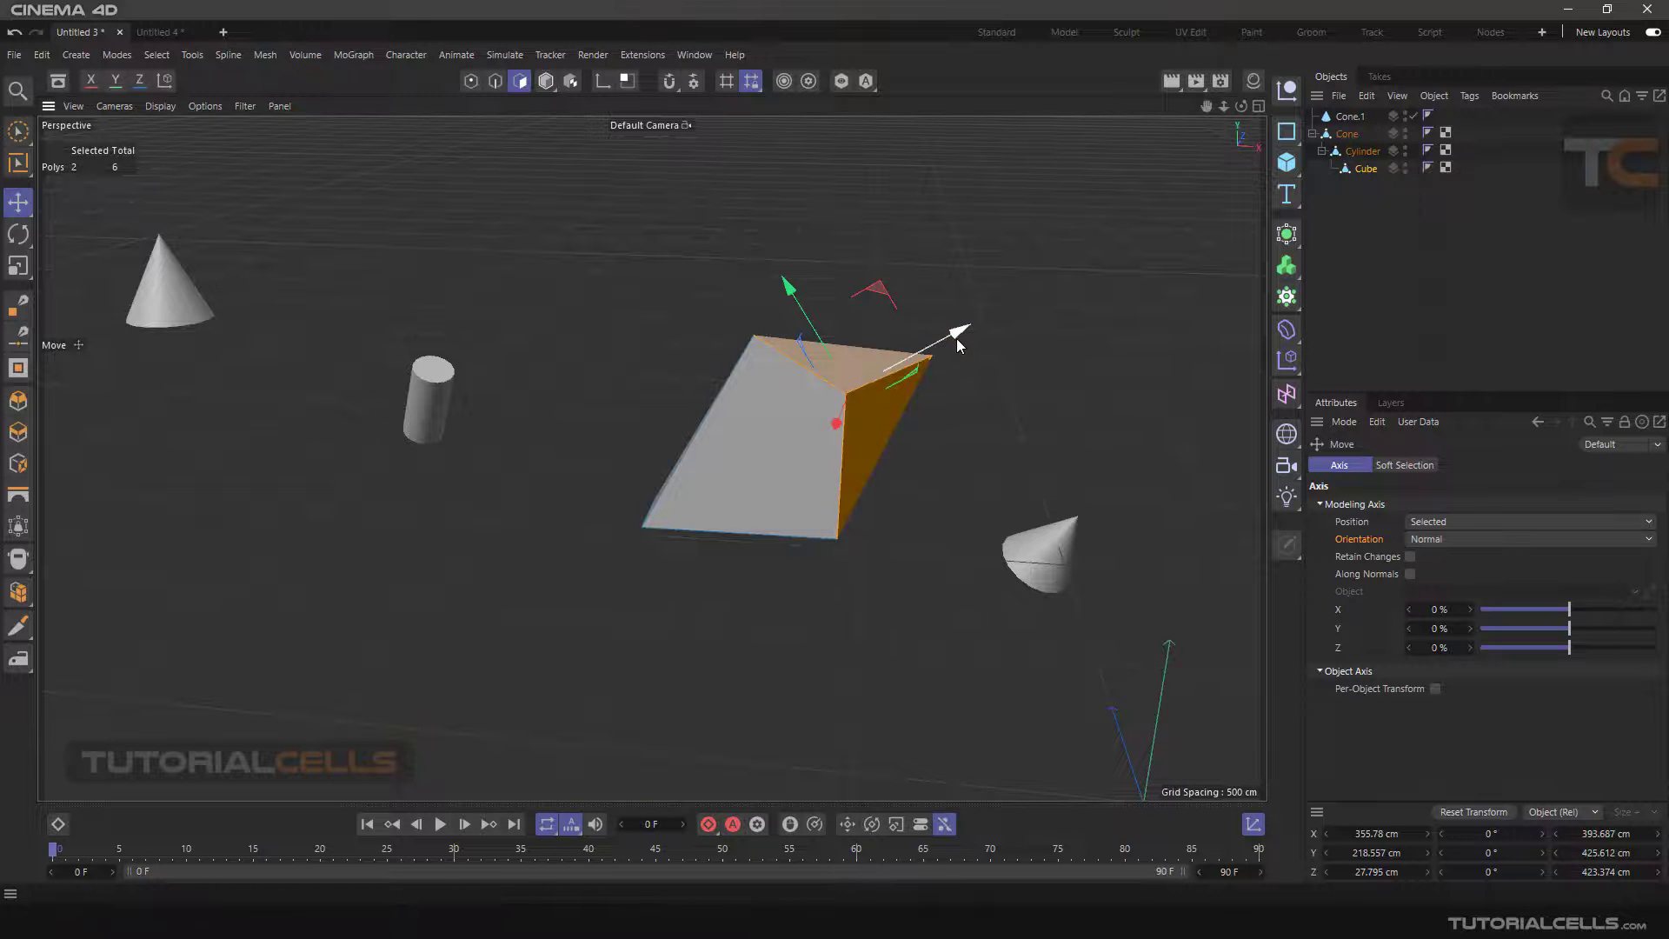
mouse_move(958, 336)
left_mouse_down()
mouse_move(1070, 268)
mouse_move(902, 365)
mouse_move(1057, 284)
mouse_move(930, 357)
mouse_move(936, 398)
mouse_move(947, 343)
mouse_move(1106, 257)
mouse_move(894, 374)
mouse_move(956, 335)
left_mouse_up()
left_click(1410, 574)
left_click(1410, 575)
left_click(1407, 576)
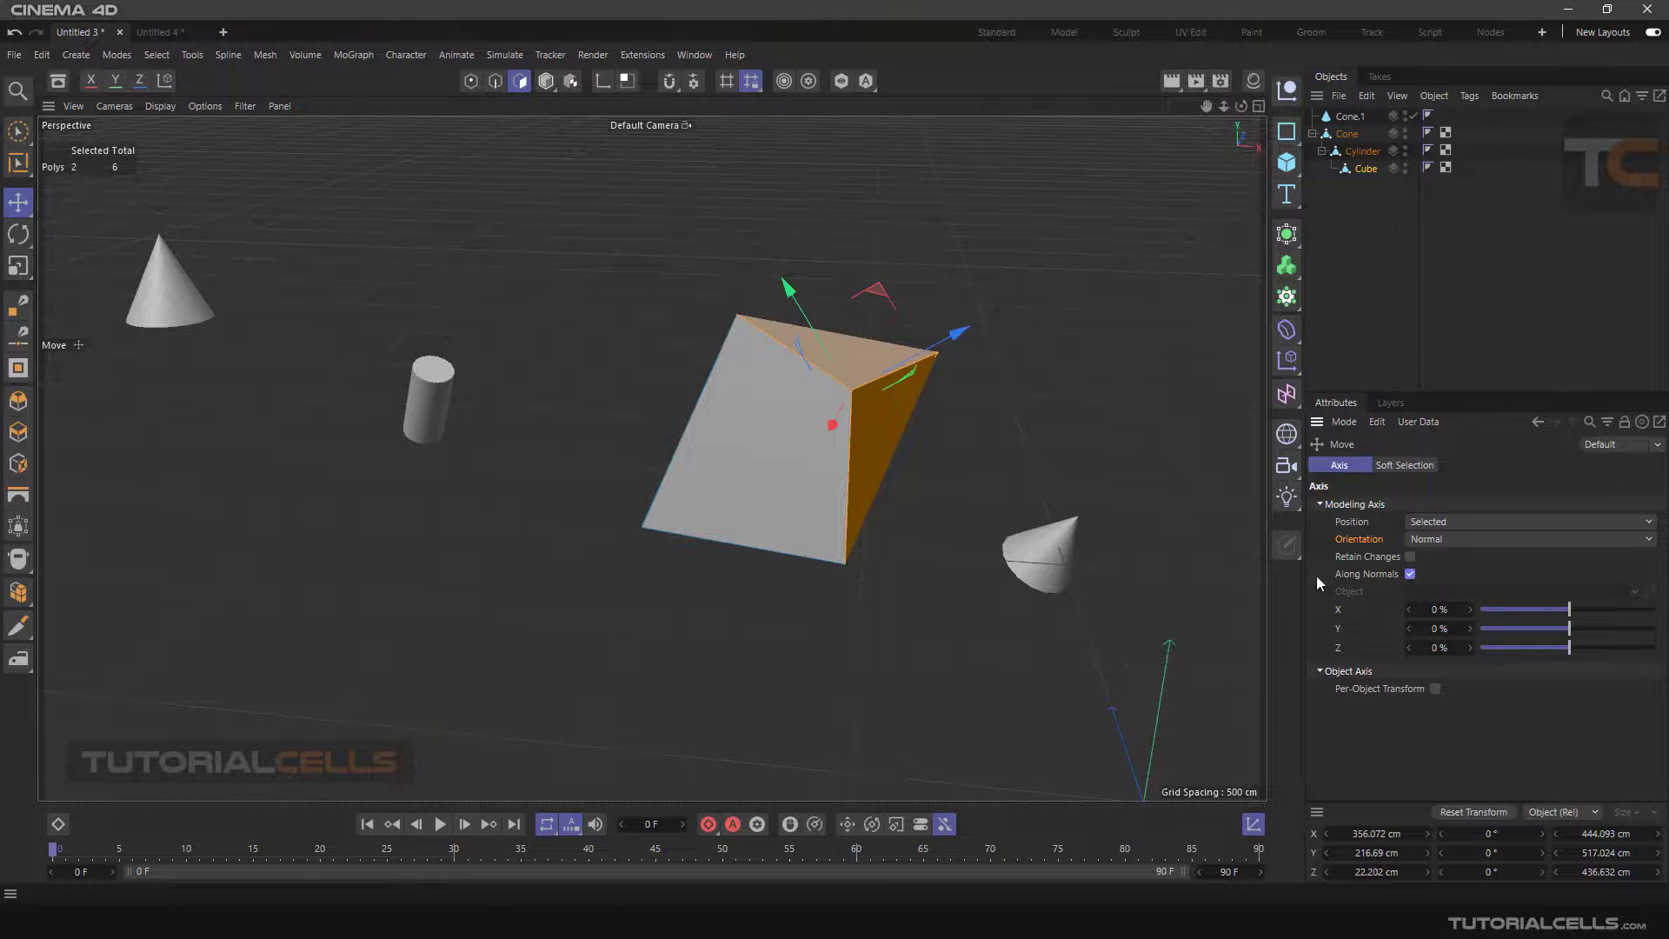
Move the two selected faces in and out along their own normals, and clear the polygon selection
left_click_drag(962, 344, 889, 351)
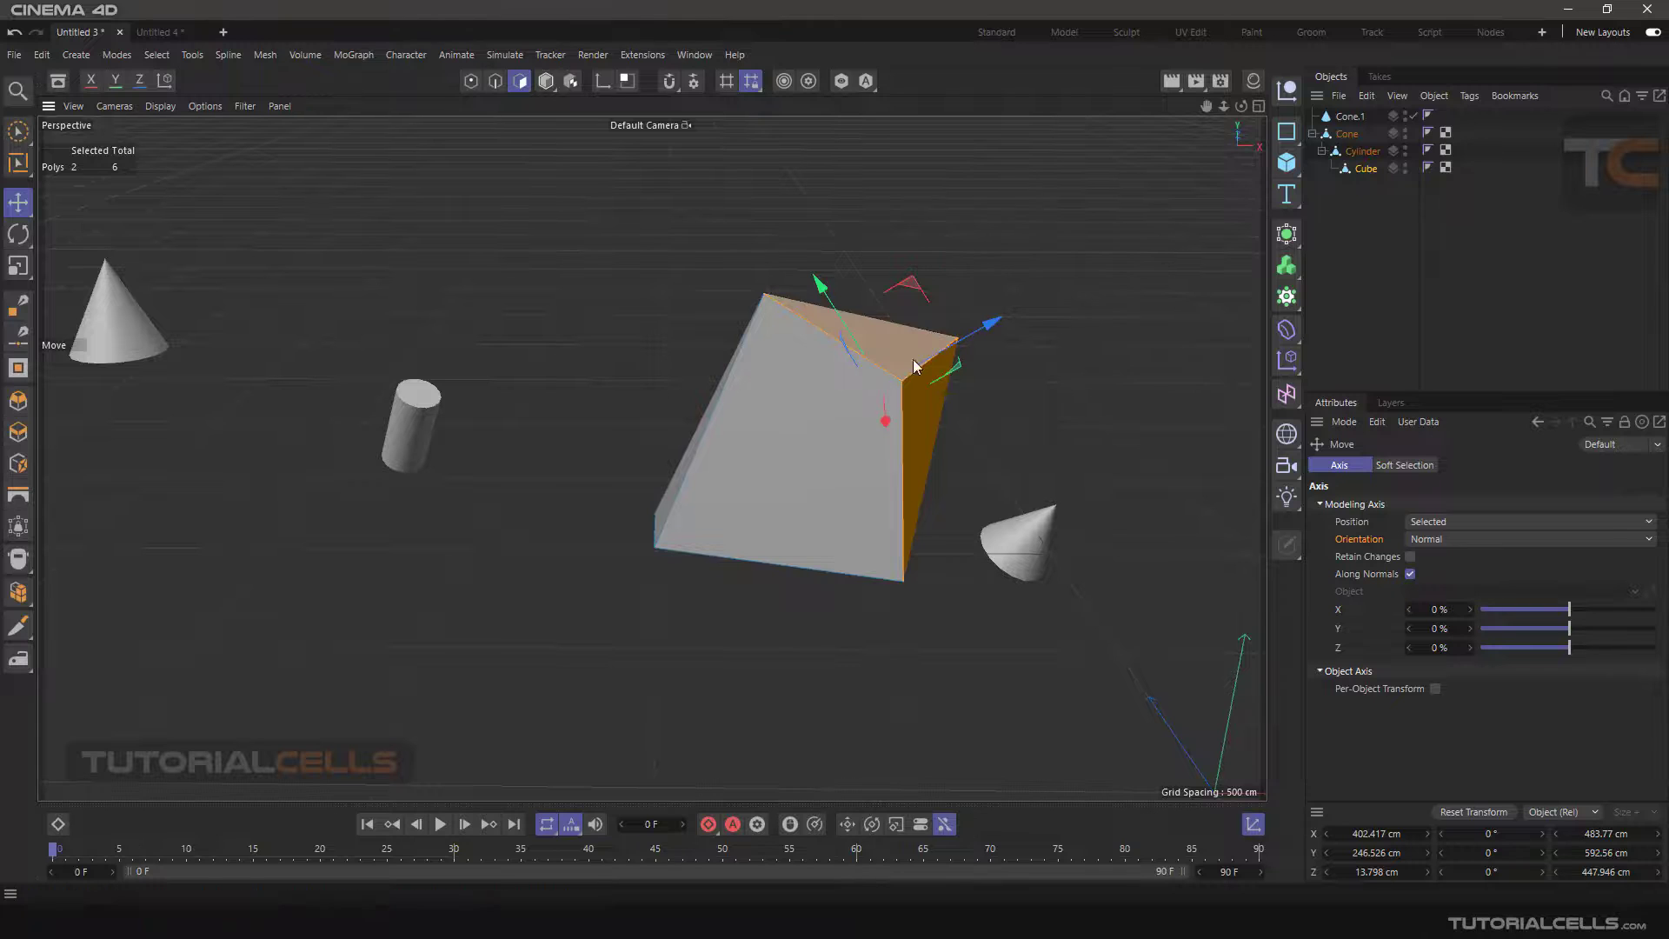
left_click_drag(1027, 457, 832, 428, "alt")
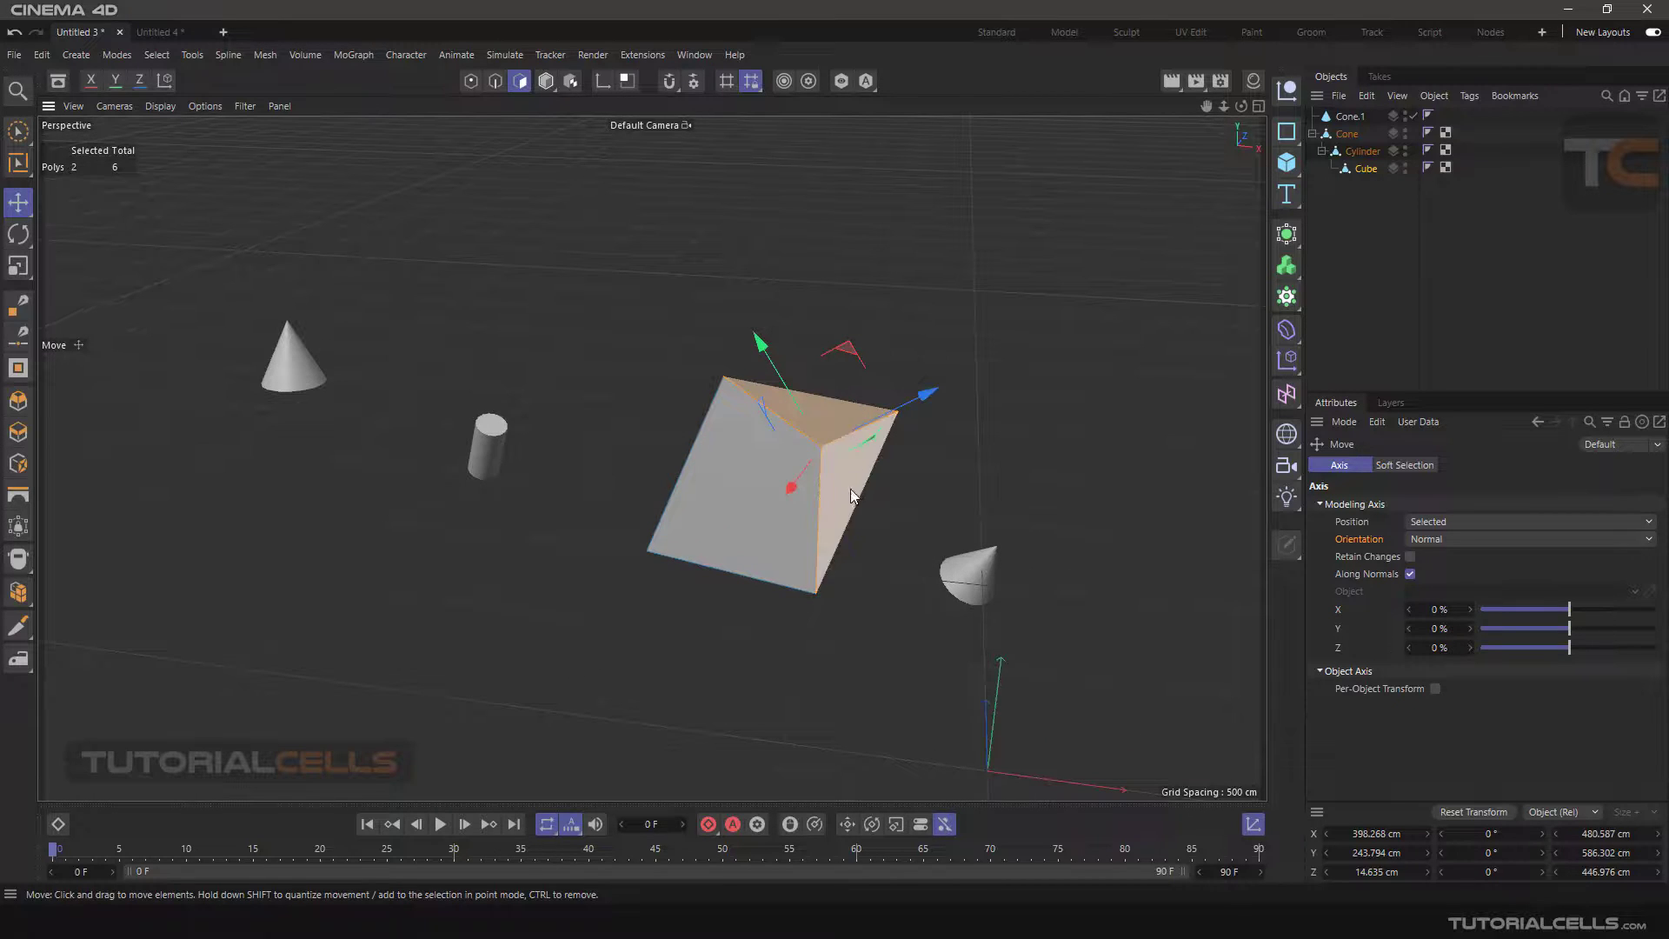
left_click_drag(927, 394, 756, 513)
left_click(981, 489)
left_click_drag(980, 489, 878, 476, "alt")
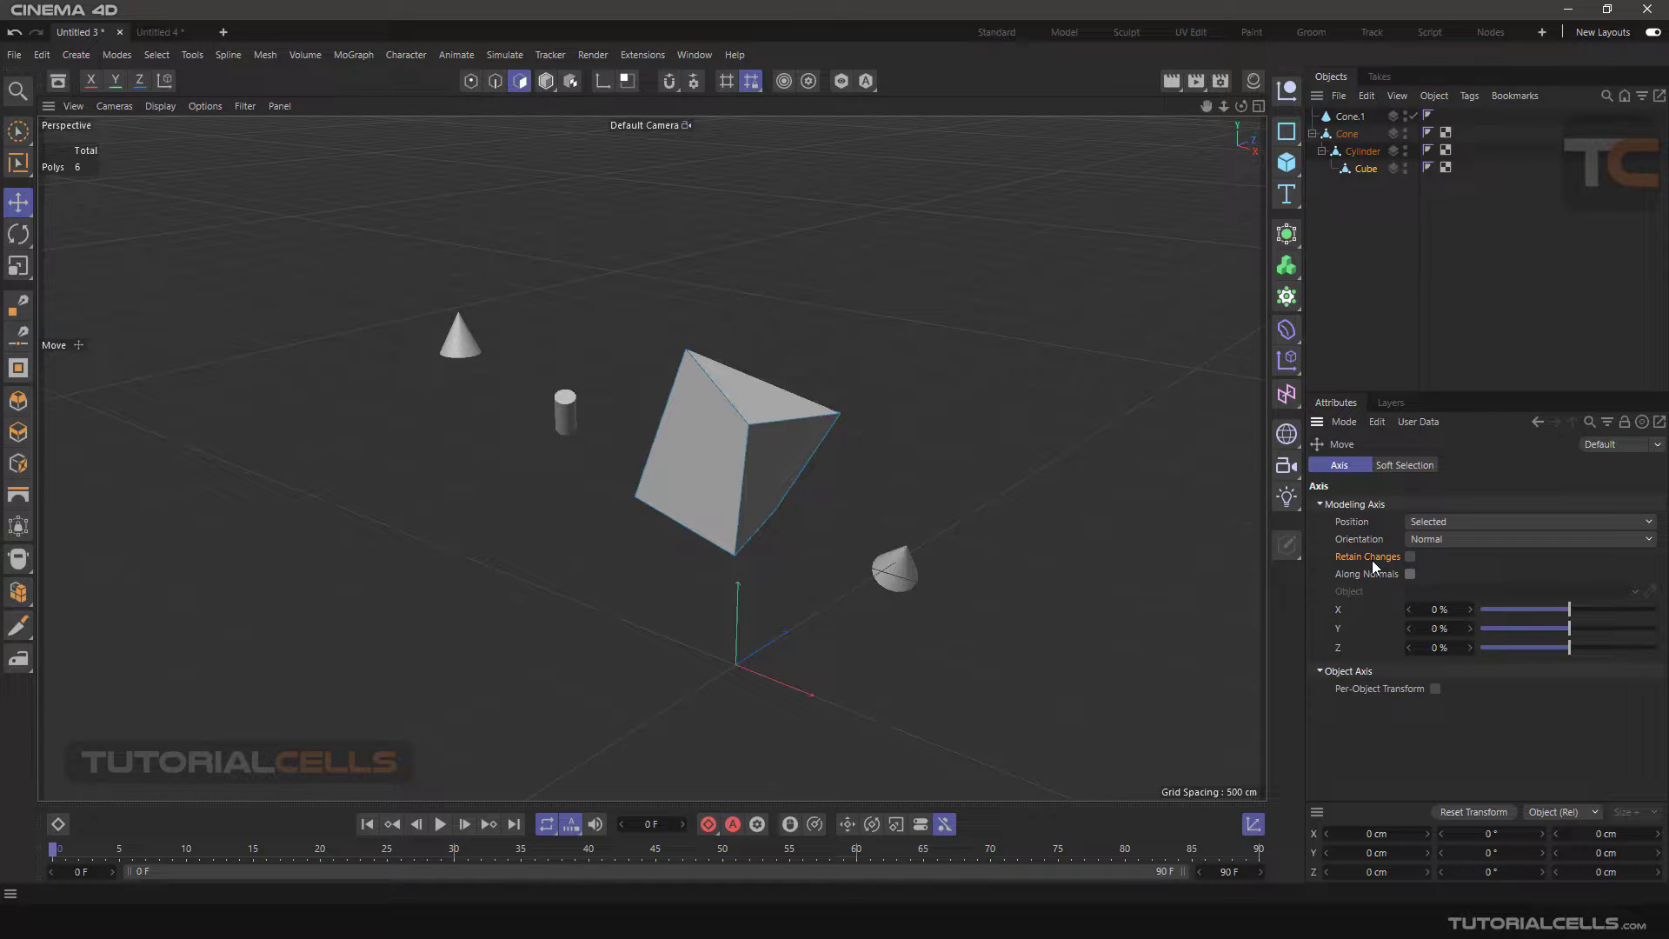
Select the cube's faces one at a time to examine how the Normal-oriented modeling axis aligns to each
left_click(755, 462)
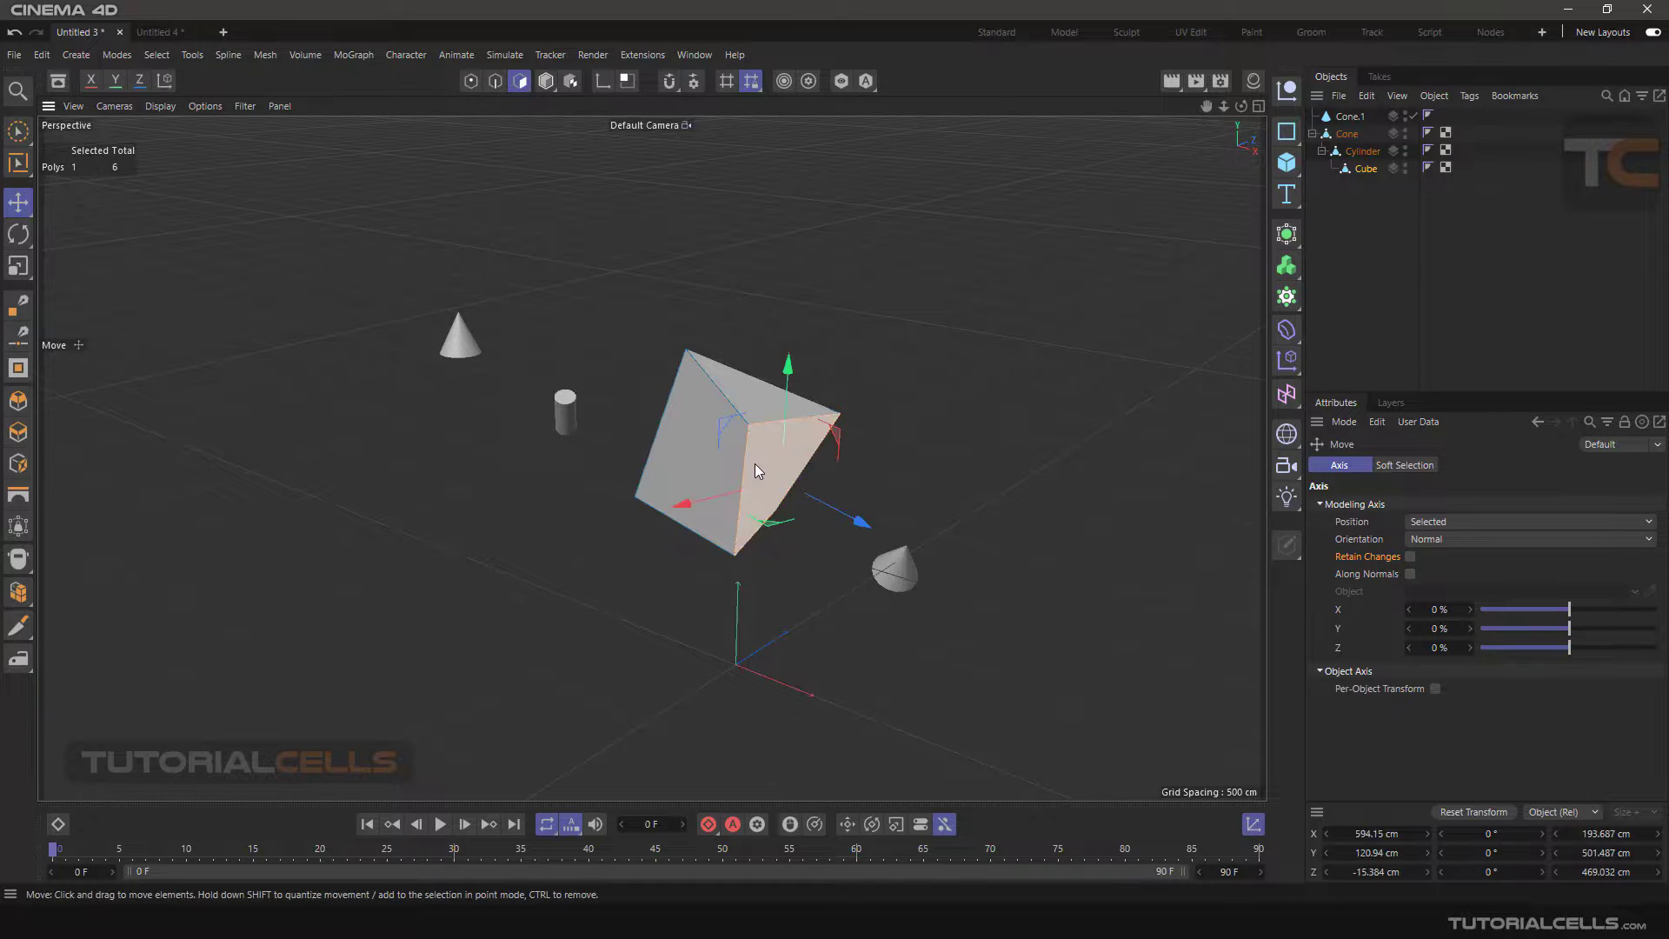
left_click(742, 382)
left_click(716, 446)
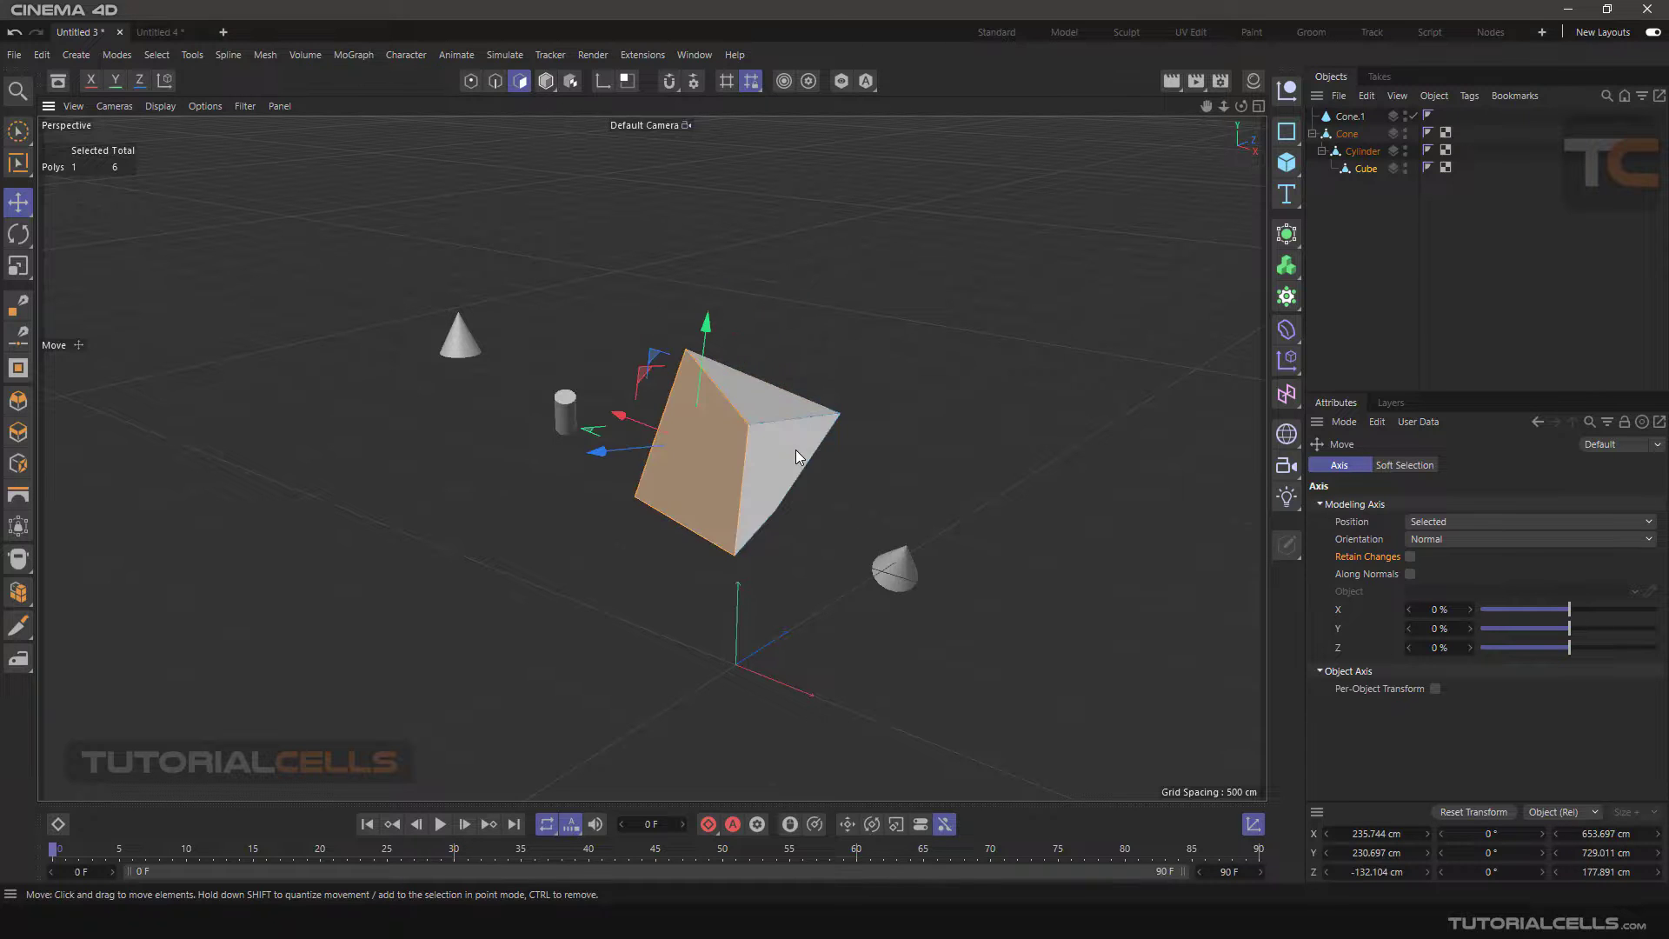
left_click(796, 451)
left_click_drag(868, 415, 629, 428, "alt")
left_click(614, 437)
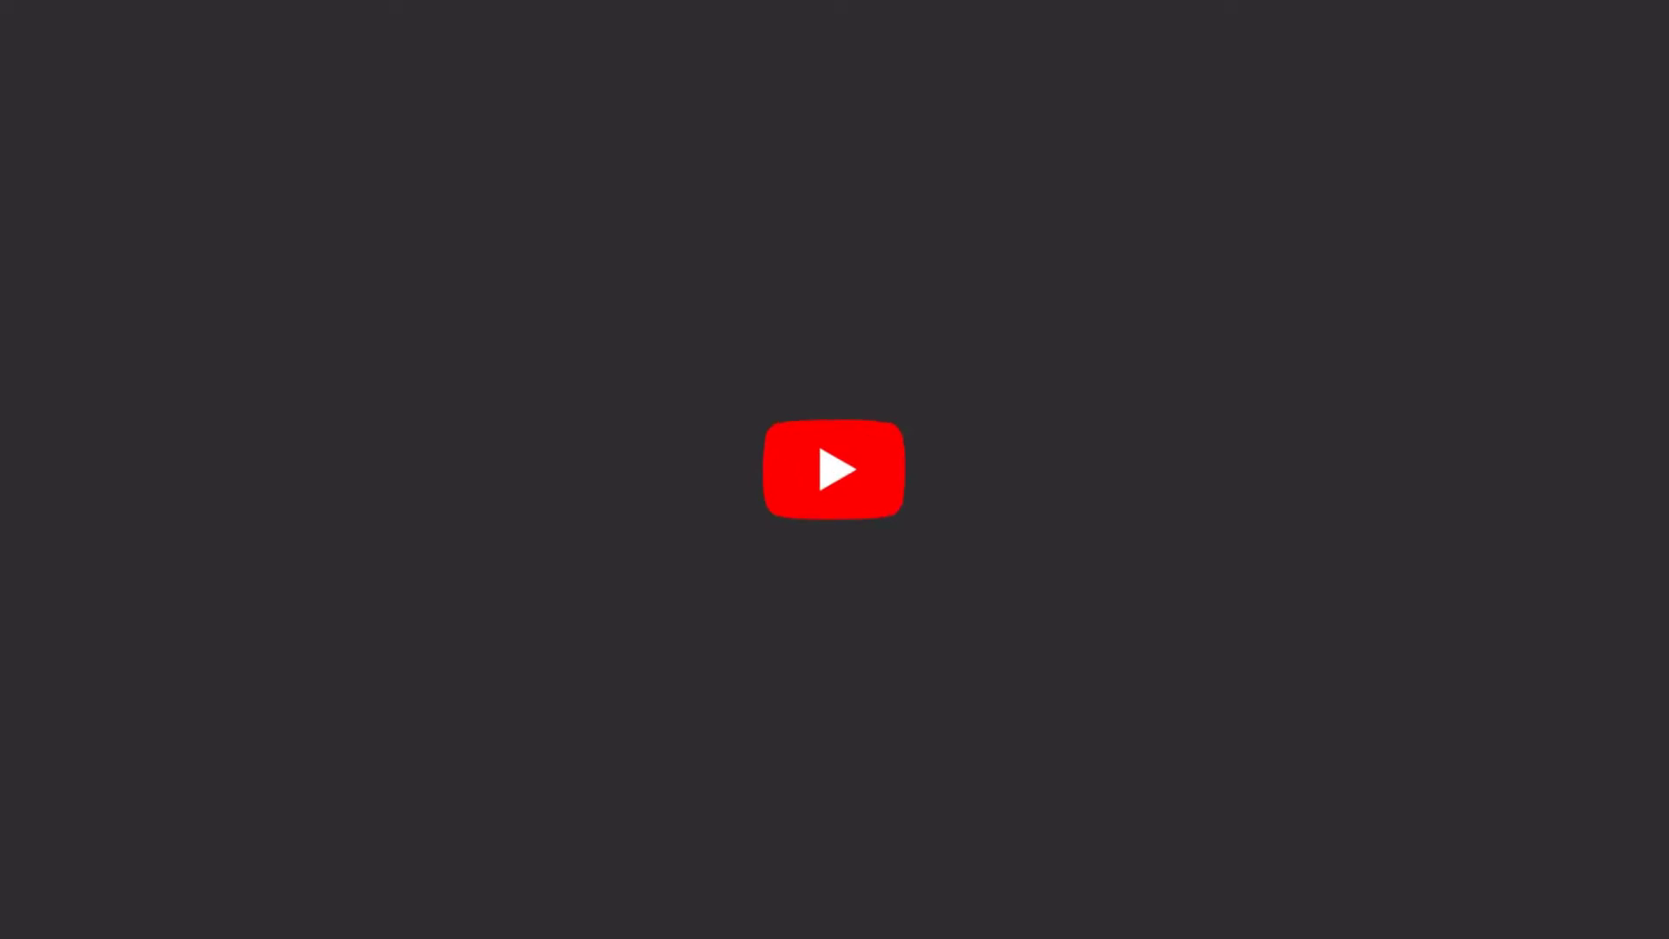